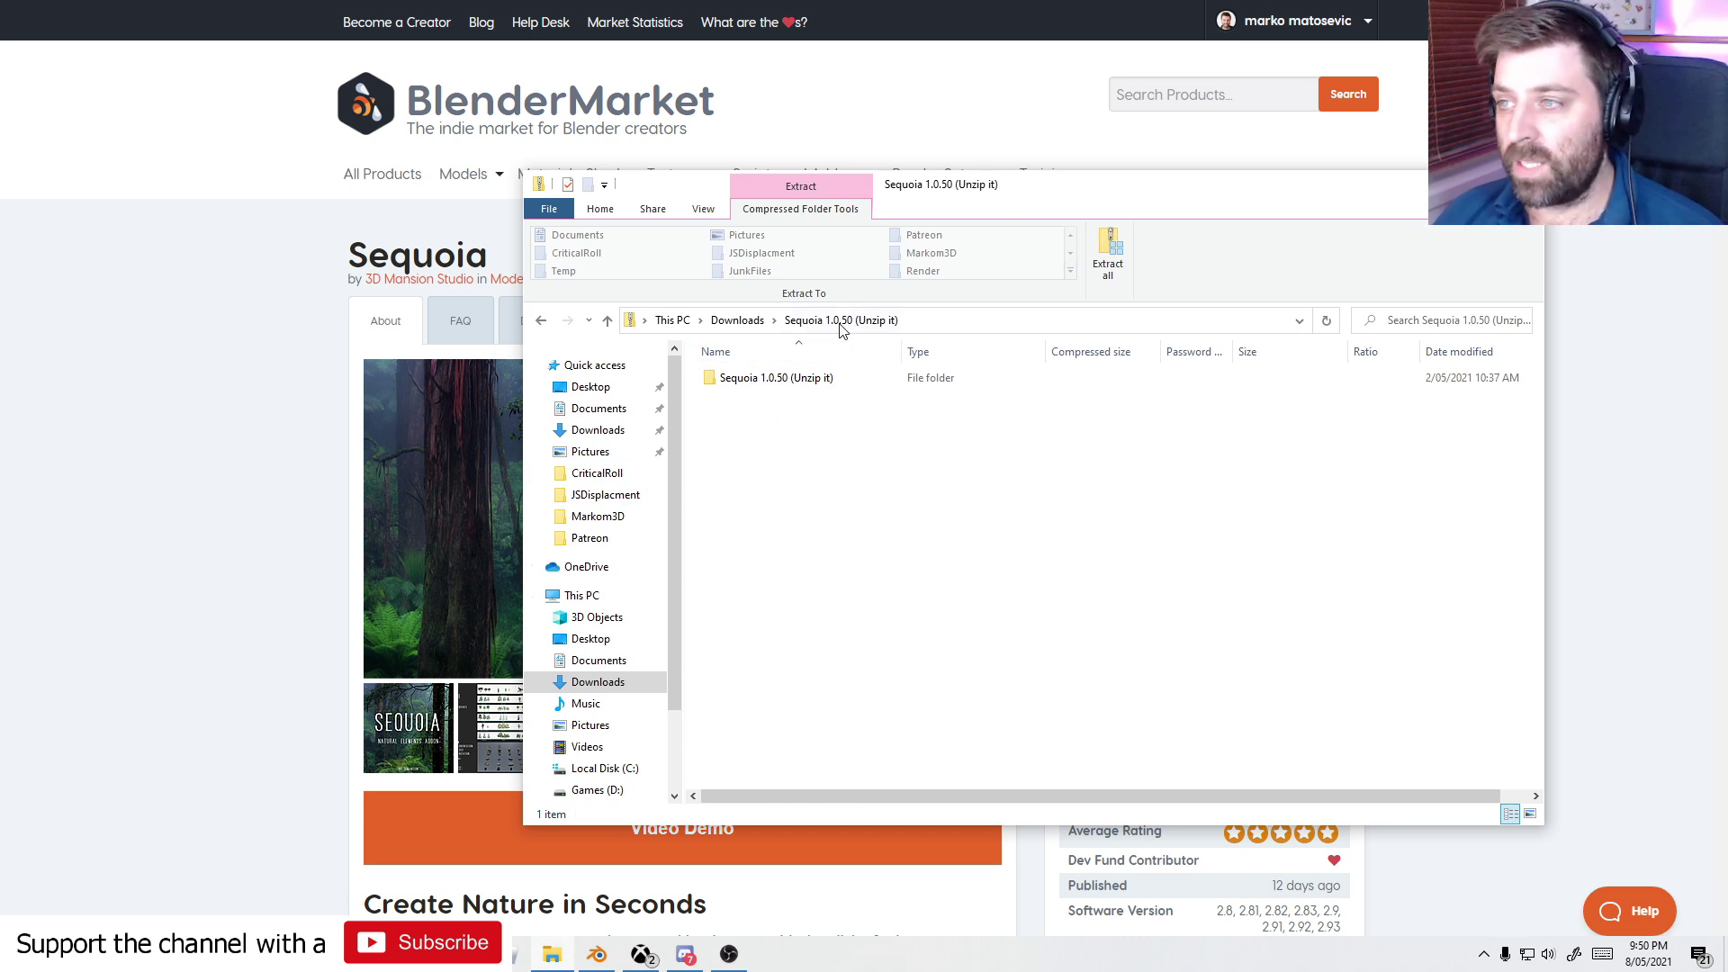
- Open the inner Sequoia folder, dismiss the zip errors, and enter the Sequoia 1.0.50 Container (unzip it) folder
double_click(783, 378)
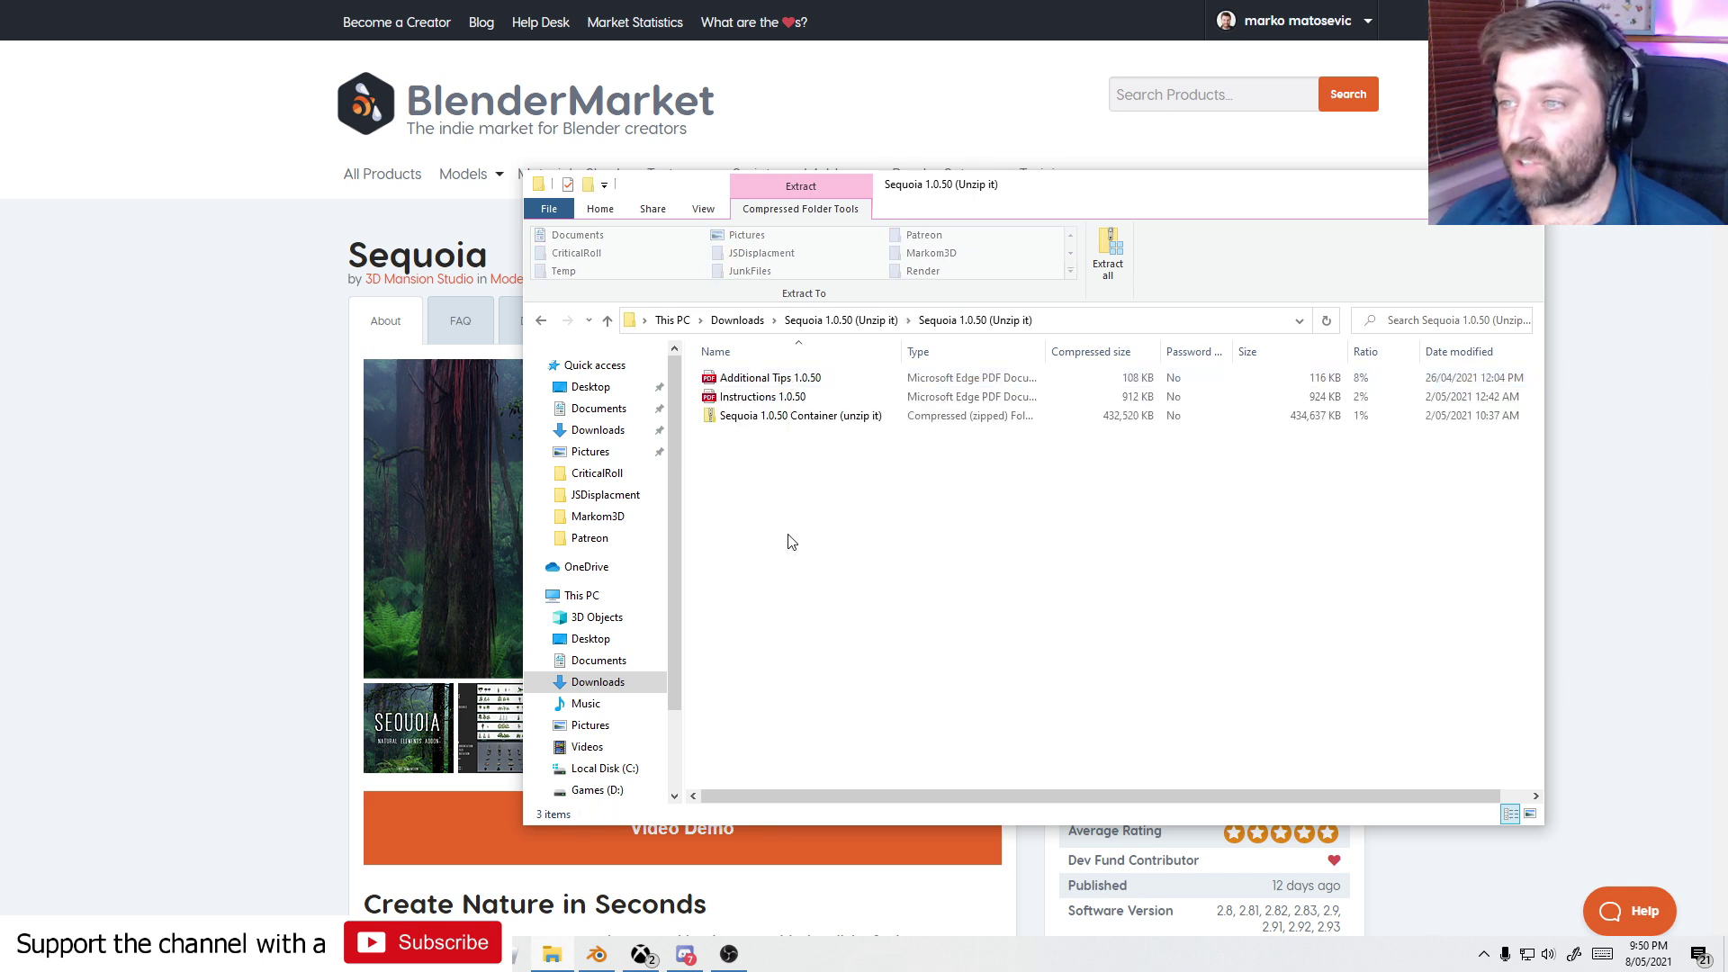
left_click(799, 421)
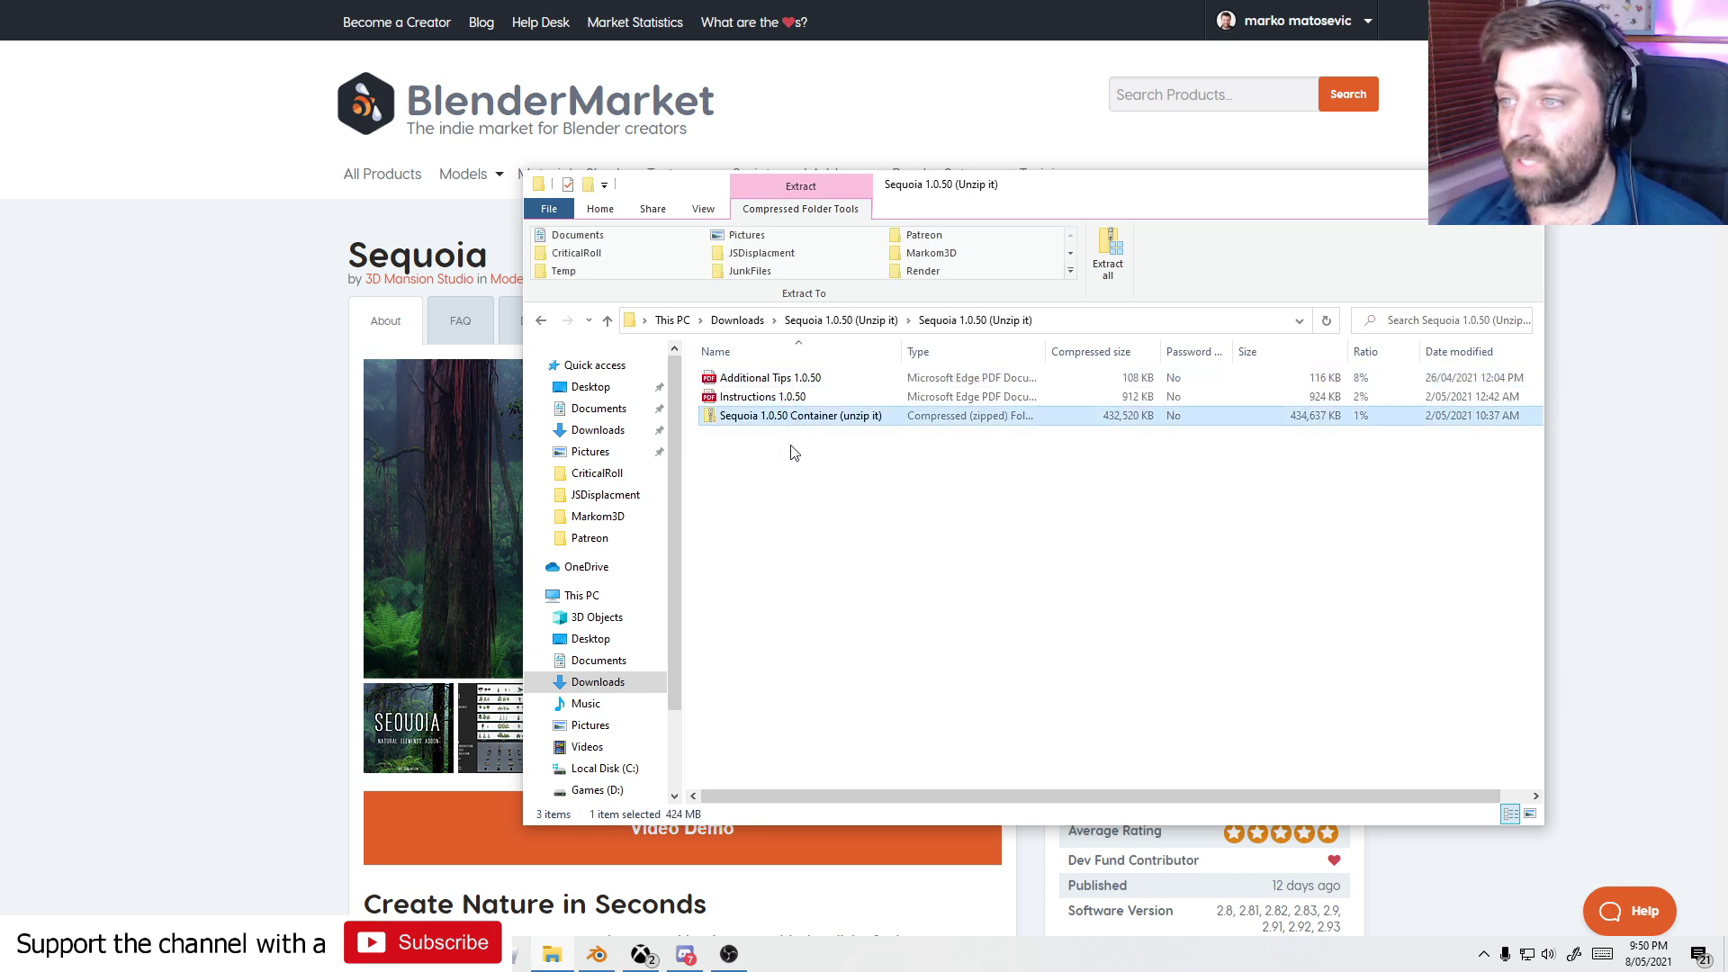
double_click(754, 420)
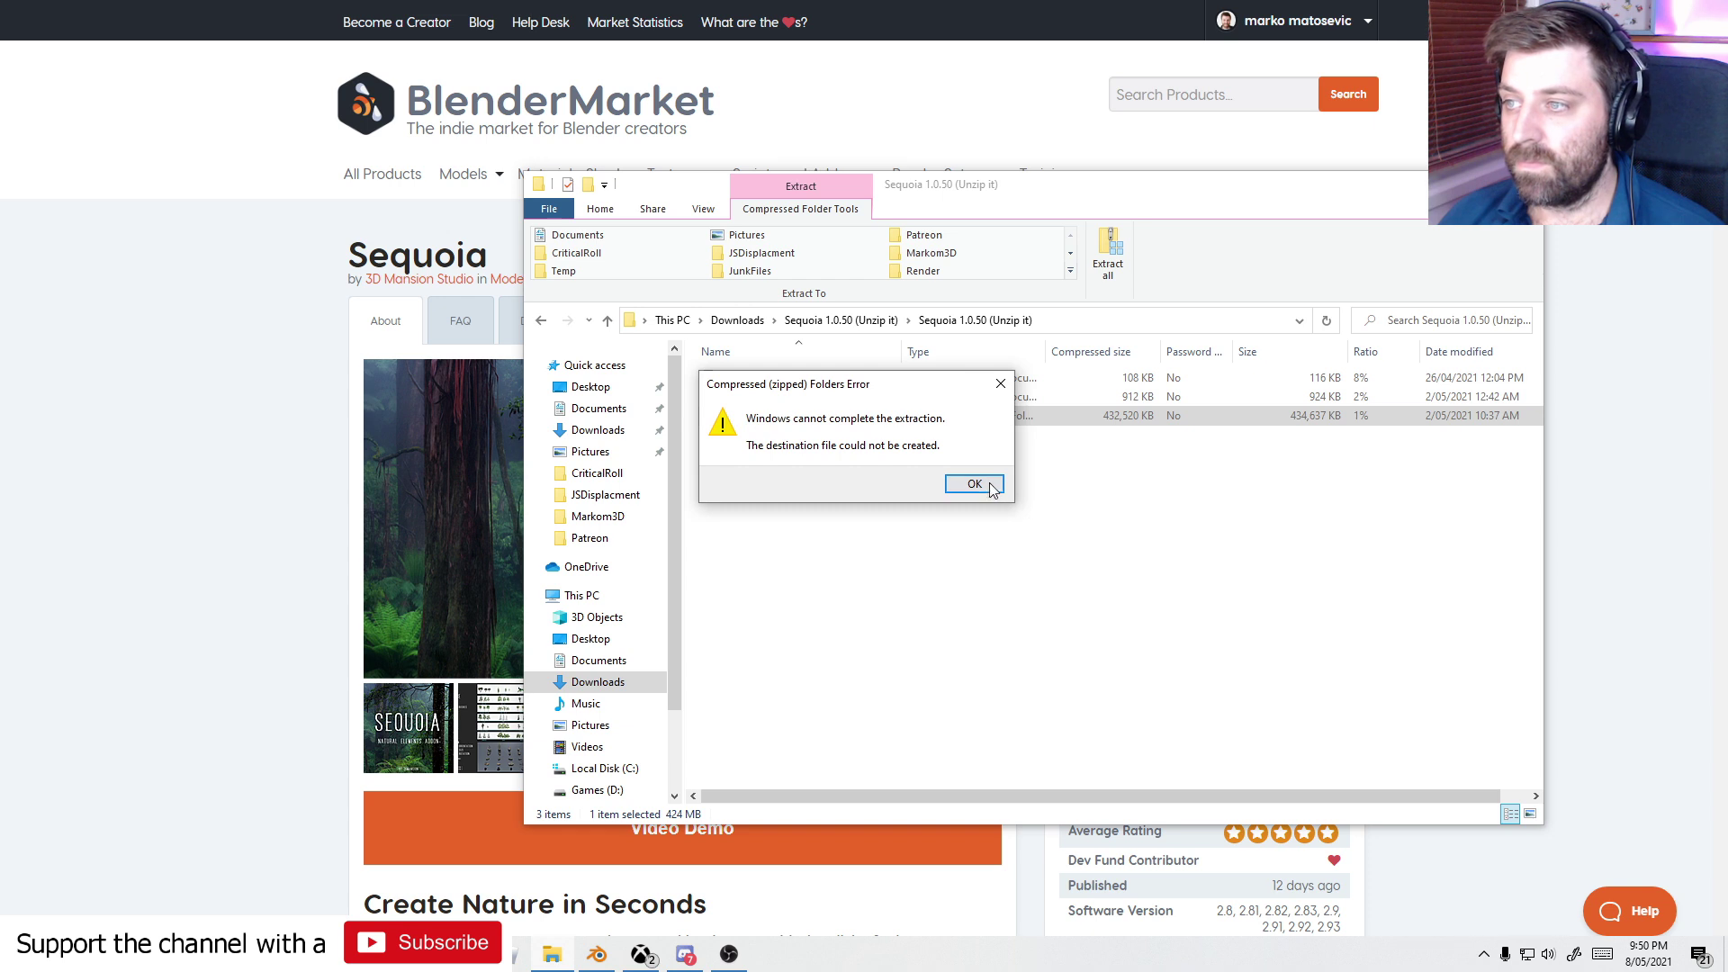
left_click(974, 484)
double_click(775, 421)
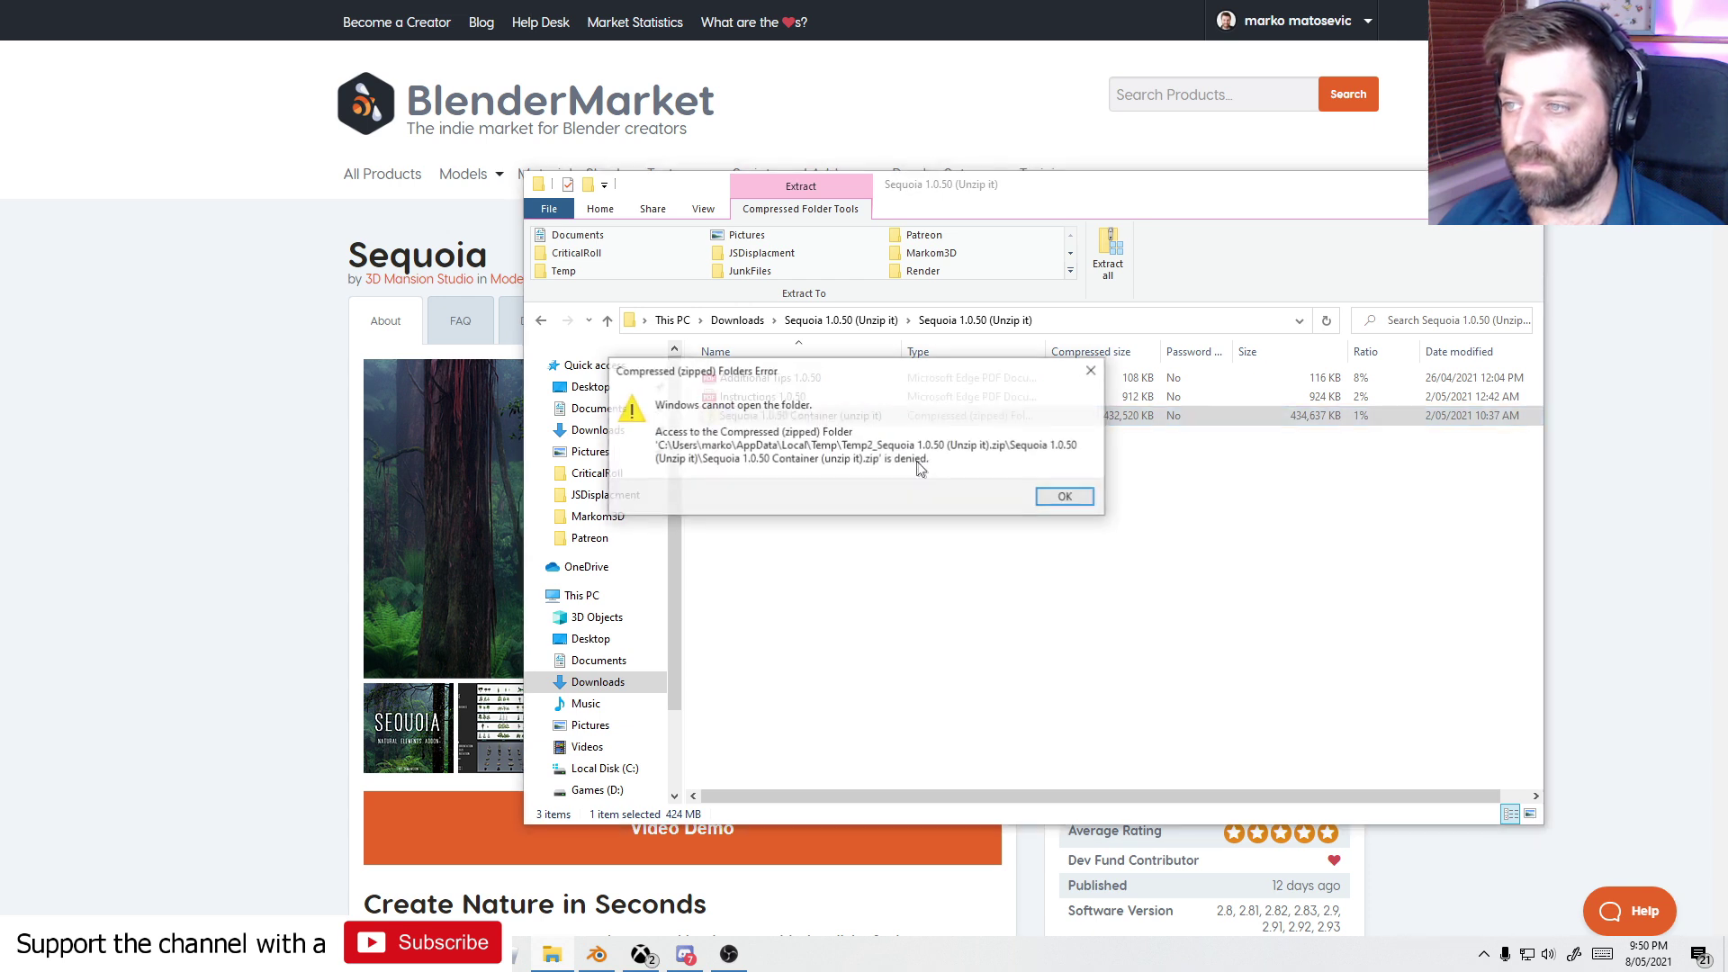
left_click(1064, 495)
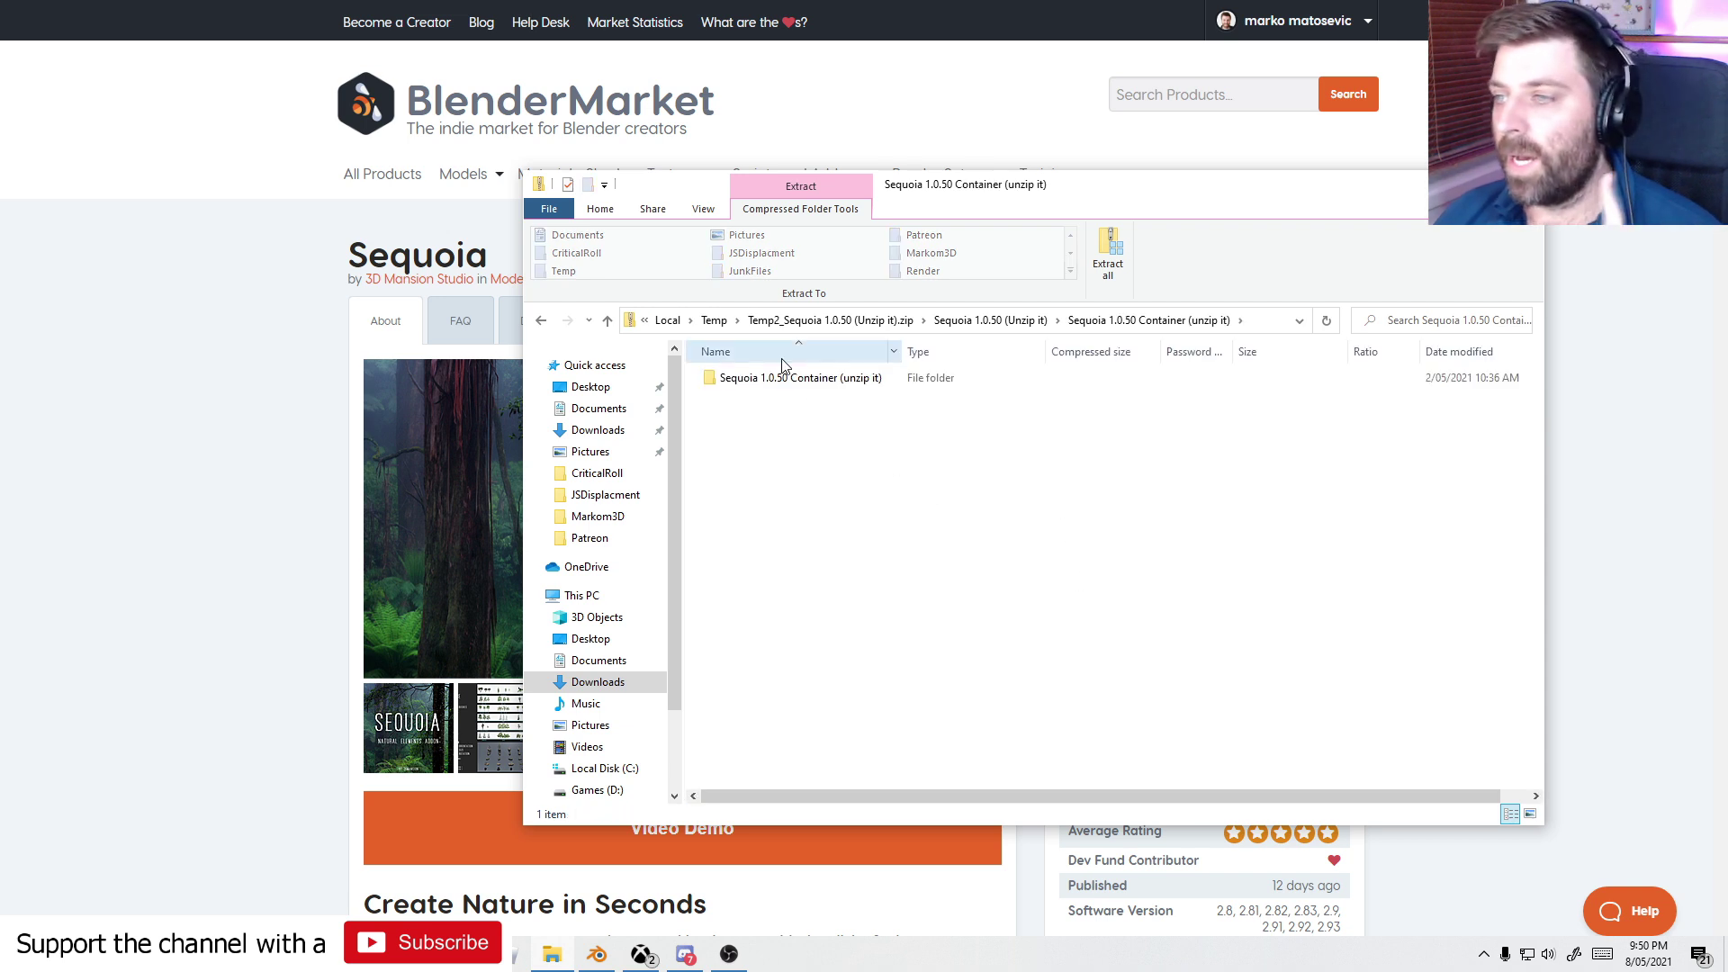
double_click(776, 379)
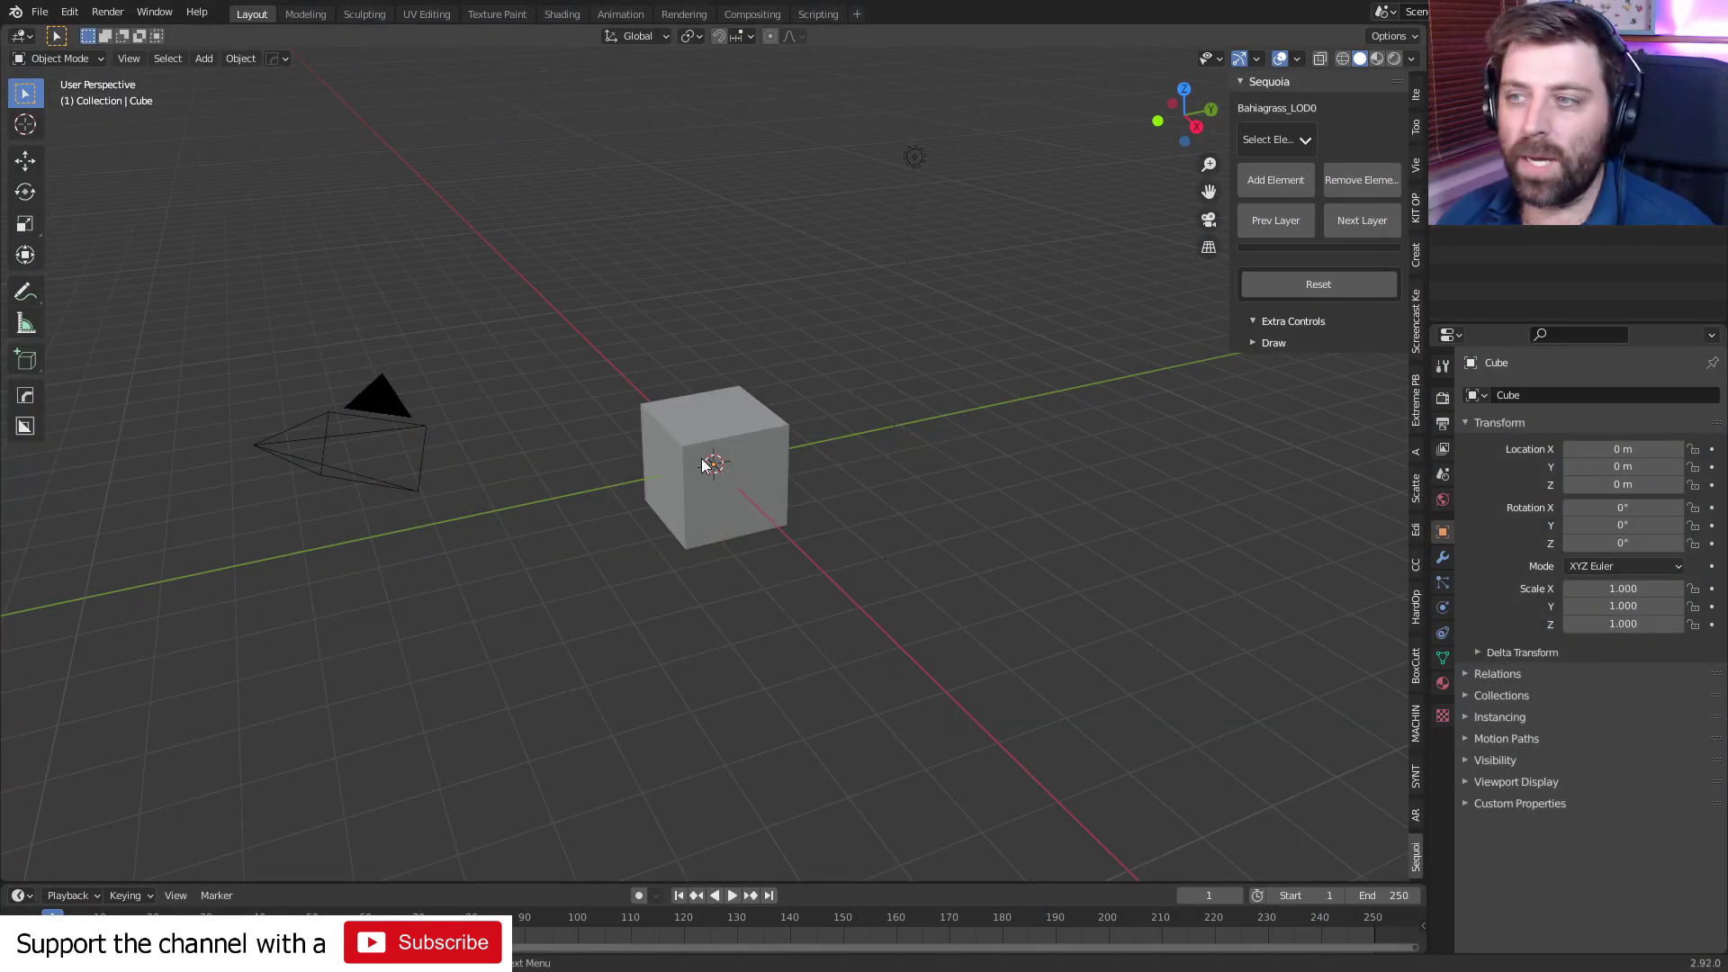
- Delete the default cube and add a plane scaled up to 7.071
left_click(702, 464)
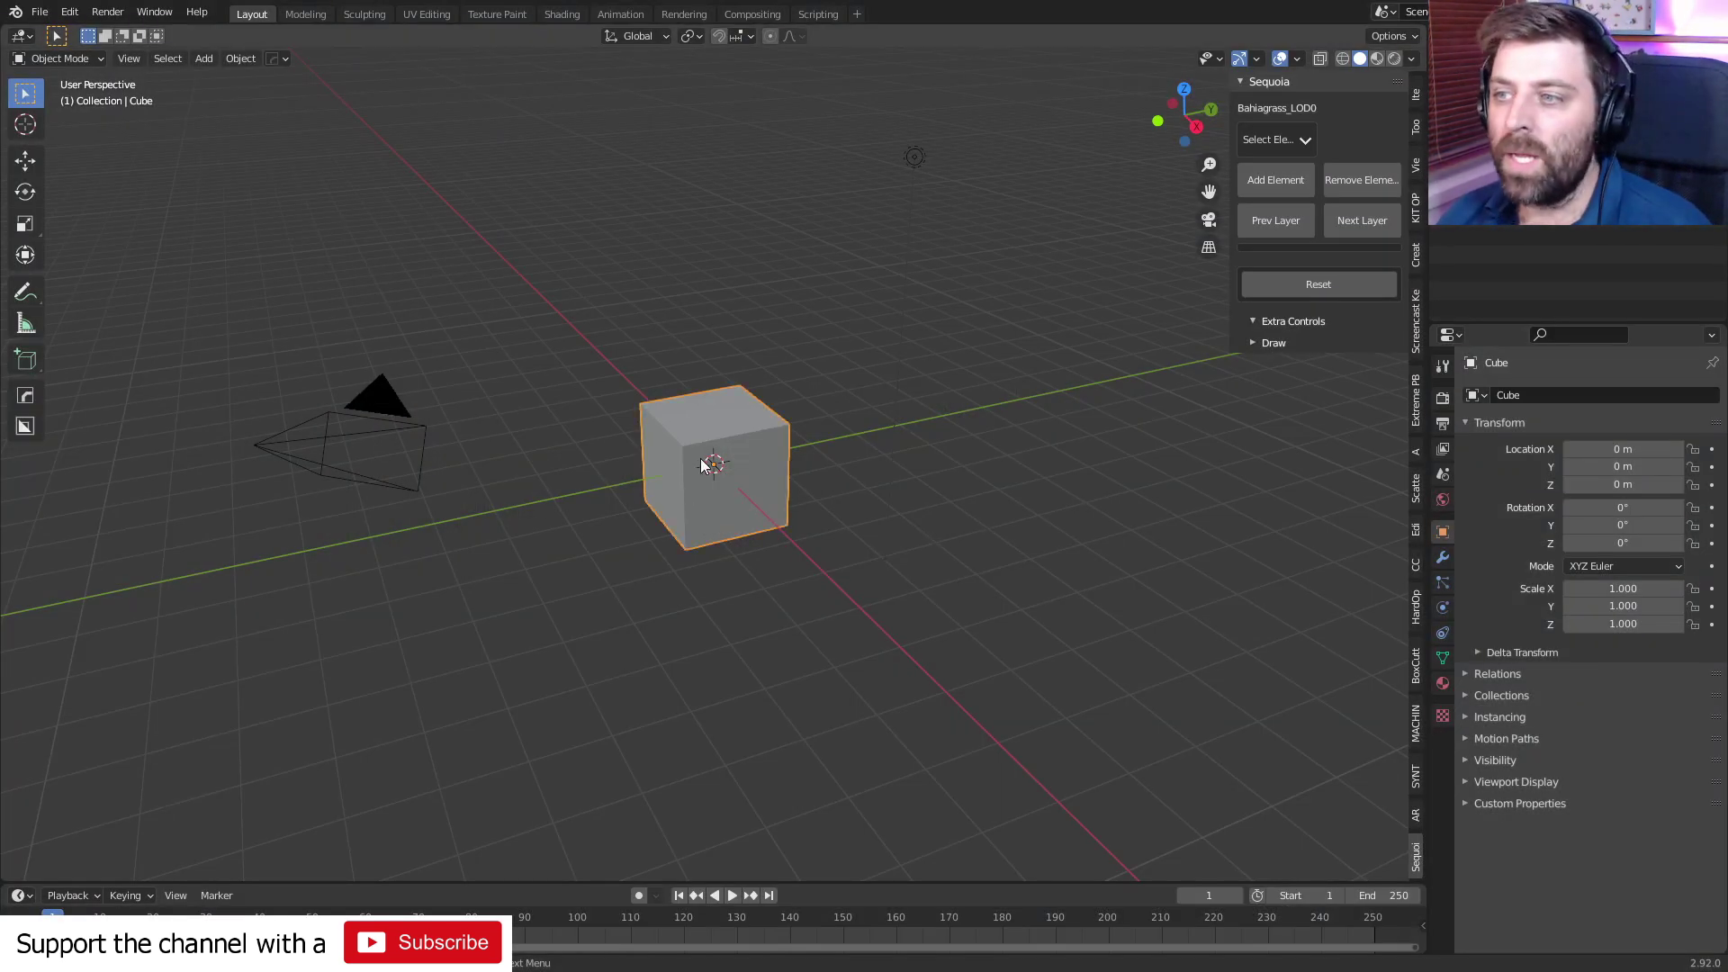
key("Delete")
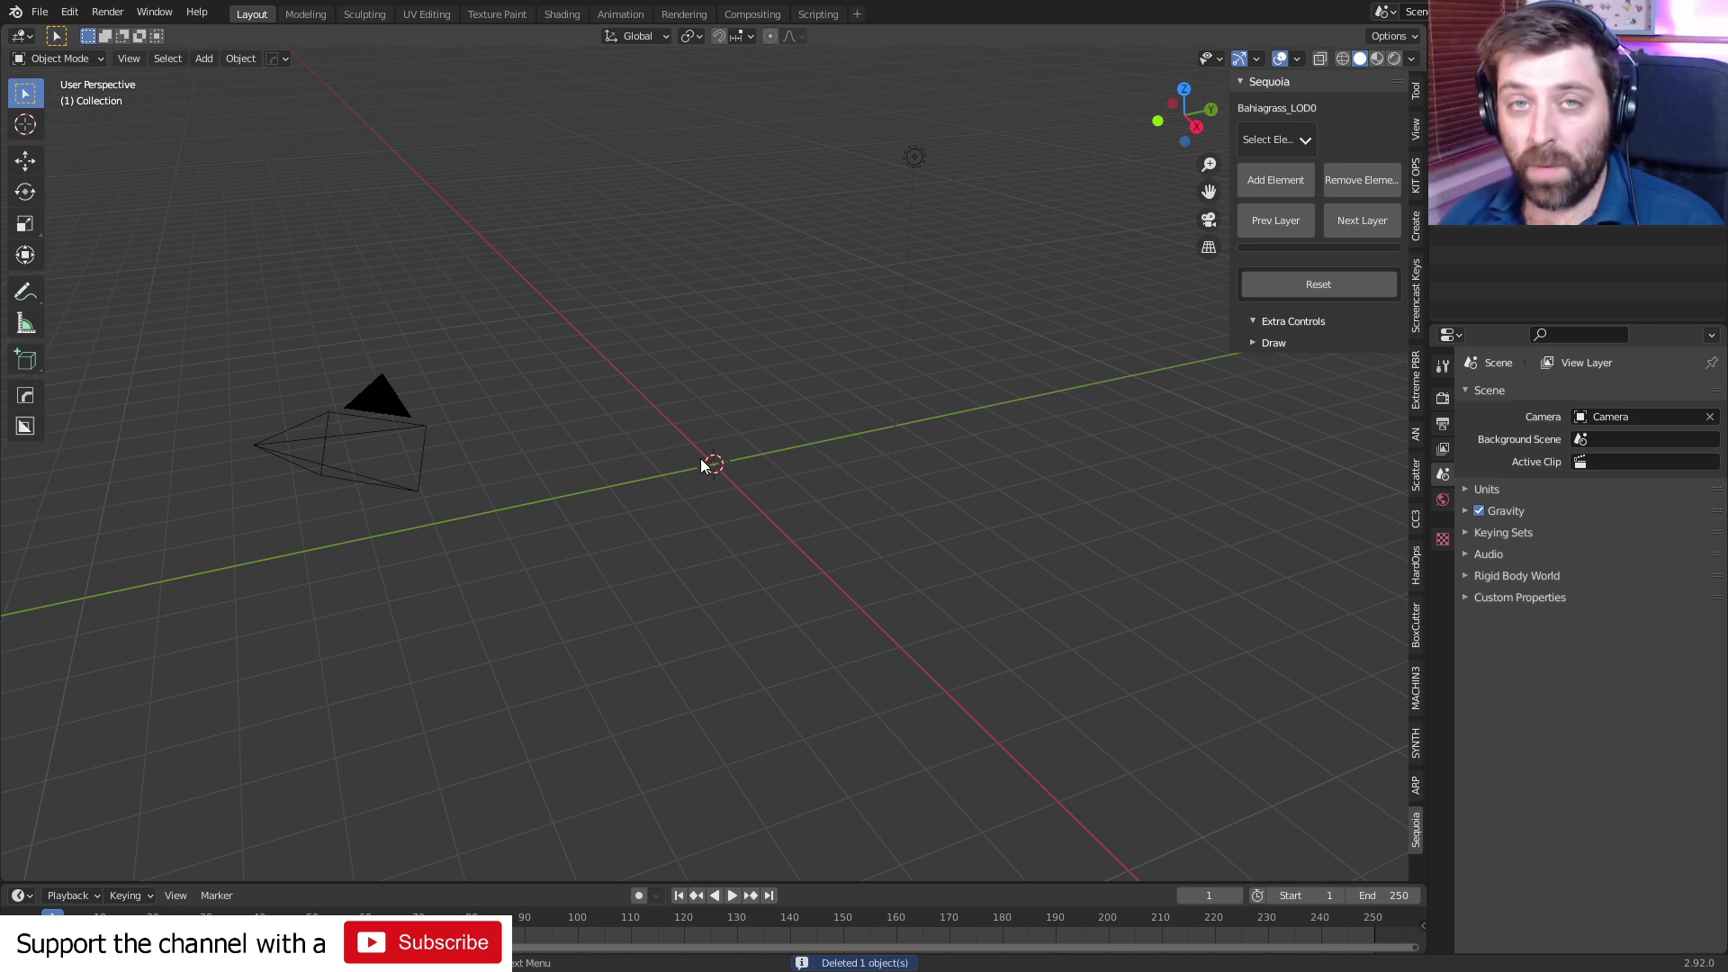
key("ctrl+a")
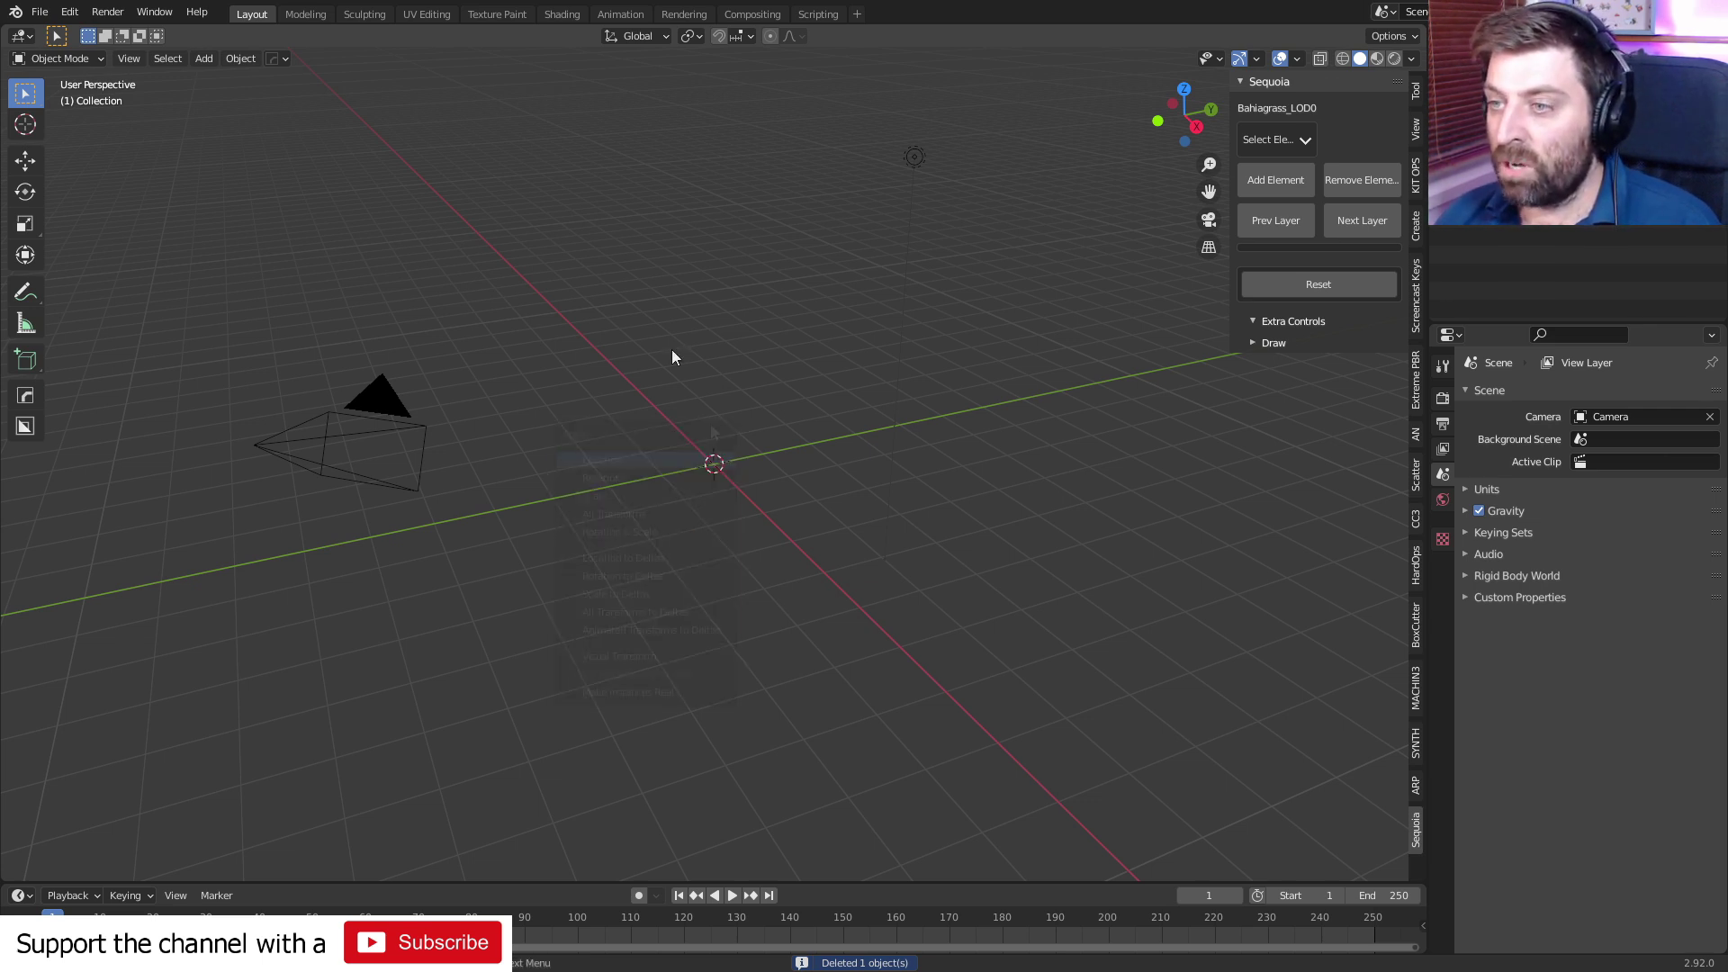
key("shift+a")
mouse_move(720, 387)
left_click(832, 382)
key("s")
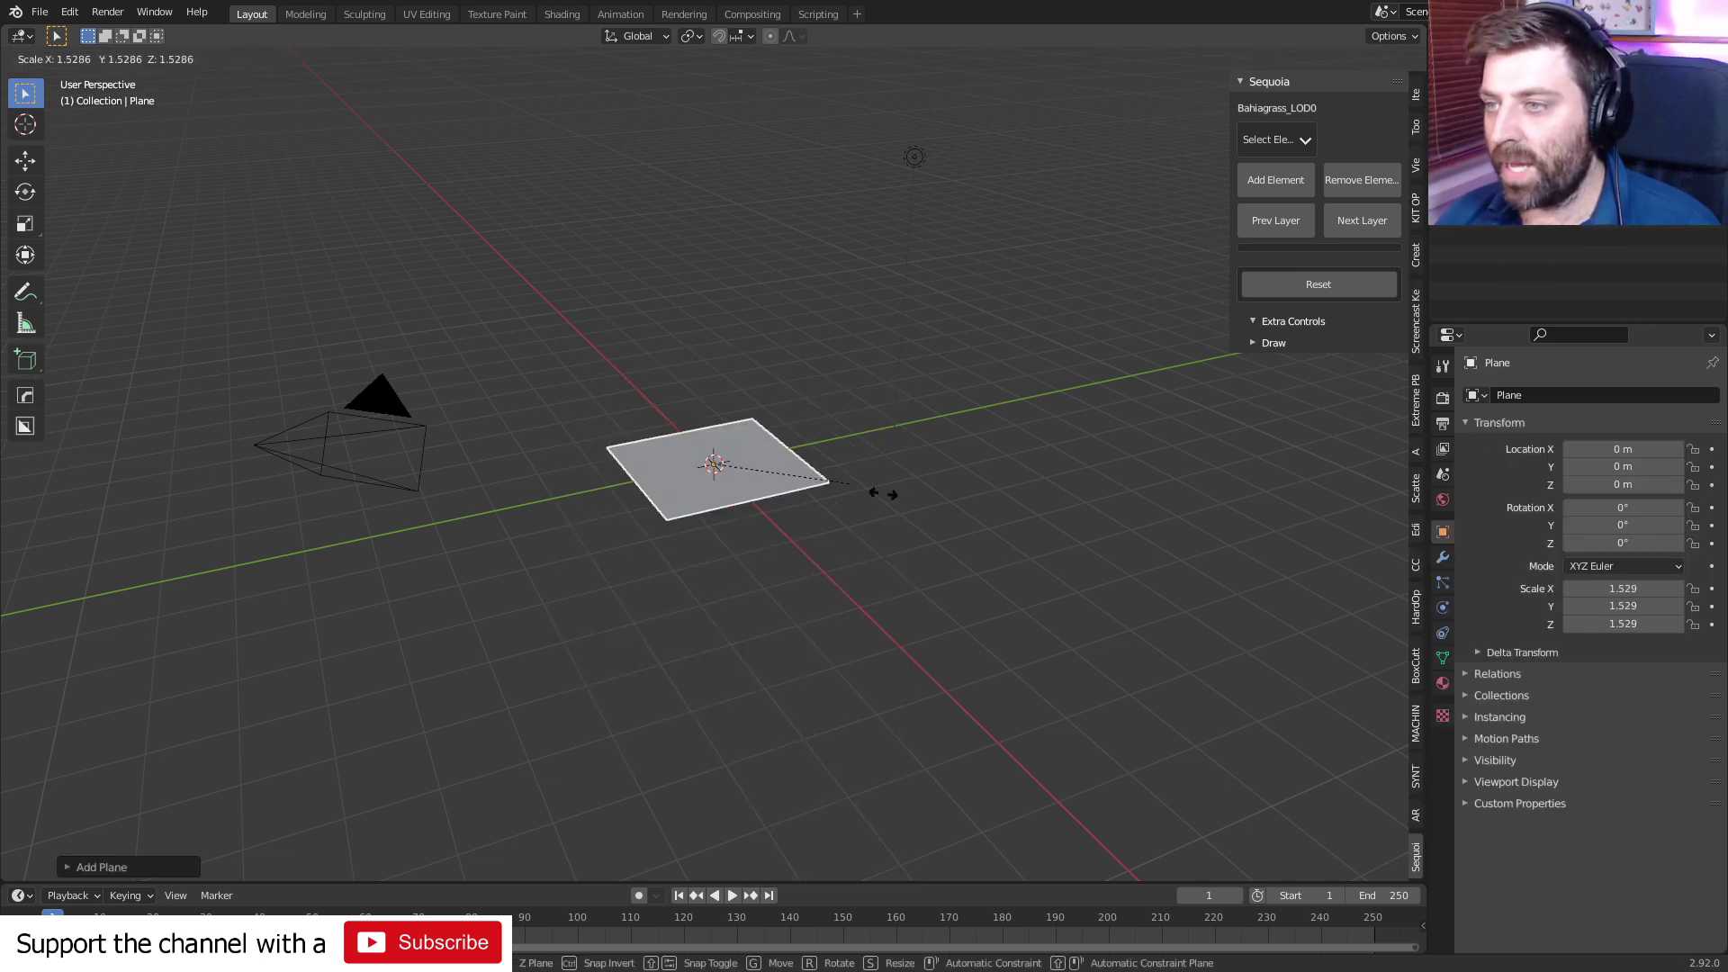
left_click(1331, 579)
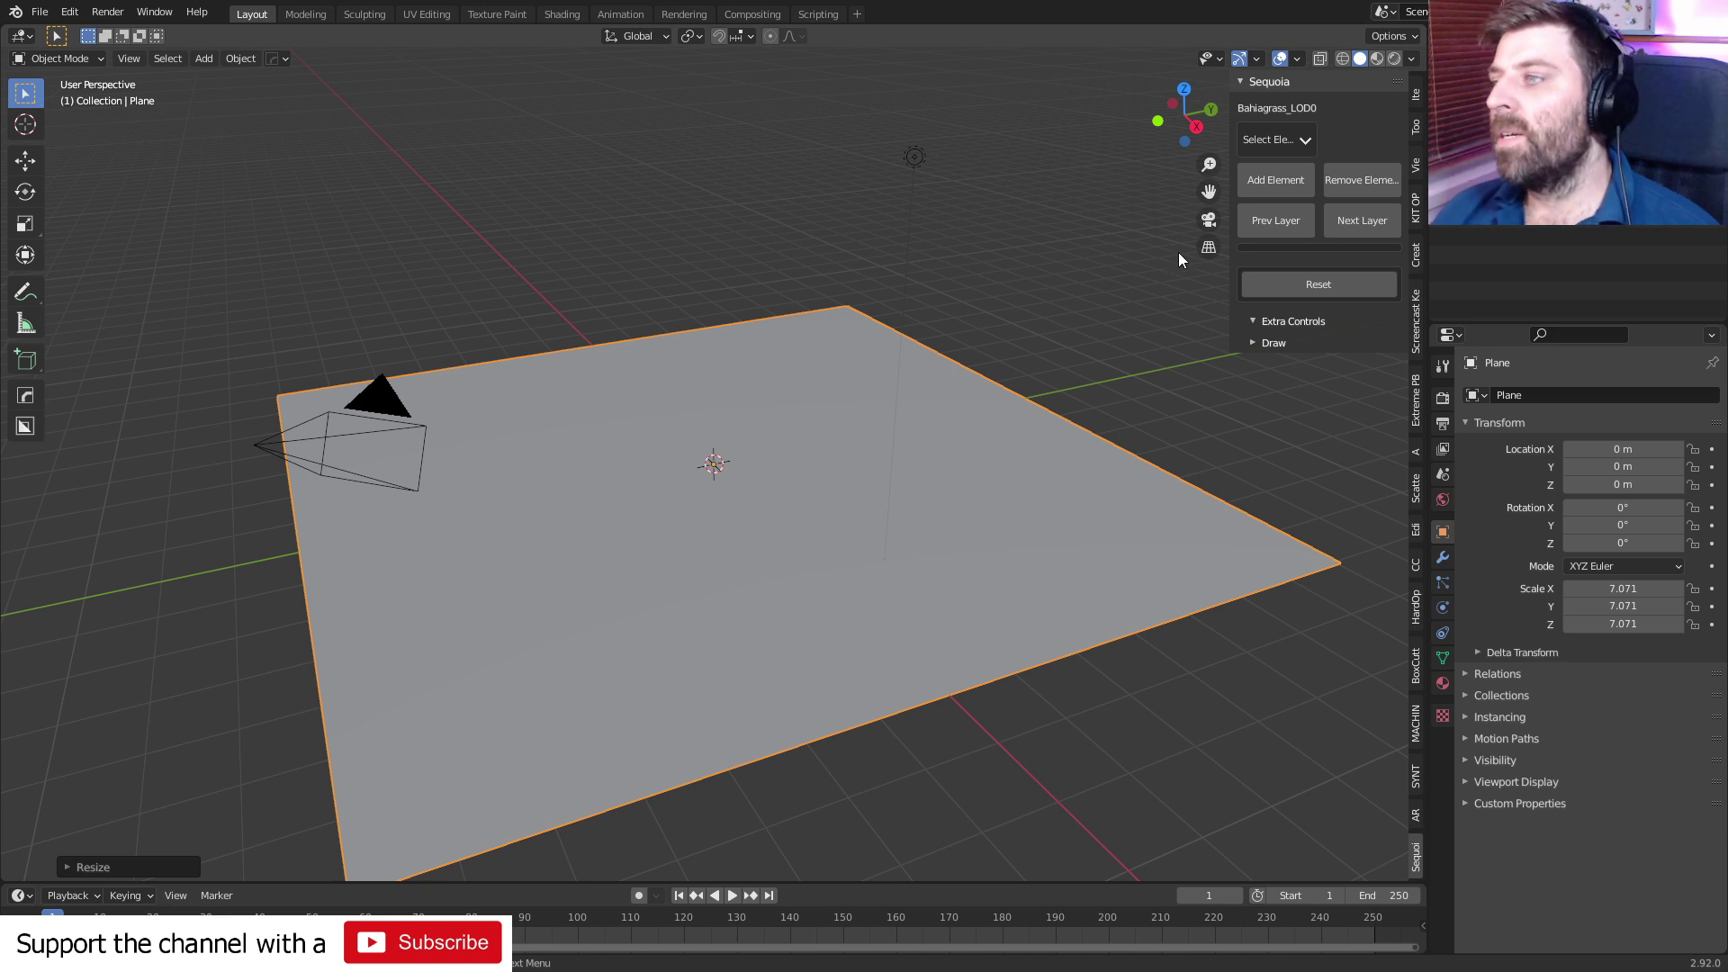
- Choose Grass > Clover as the Sequoia element and scatter it over the plane
left_click(1276, 139)
mouse_move(1289, 171)
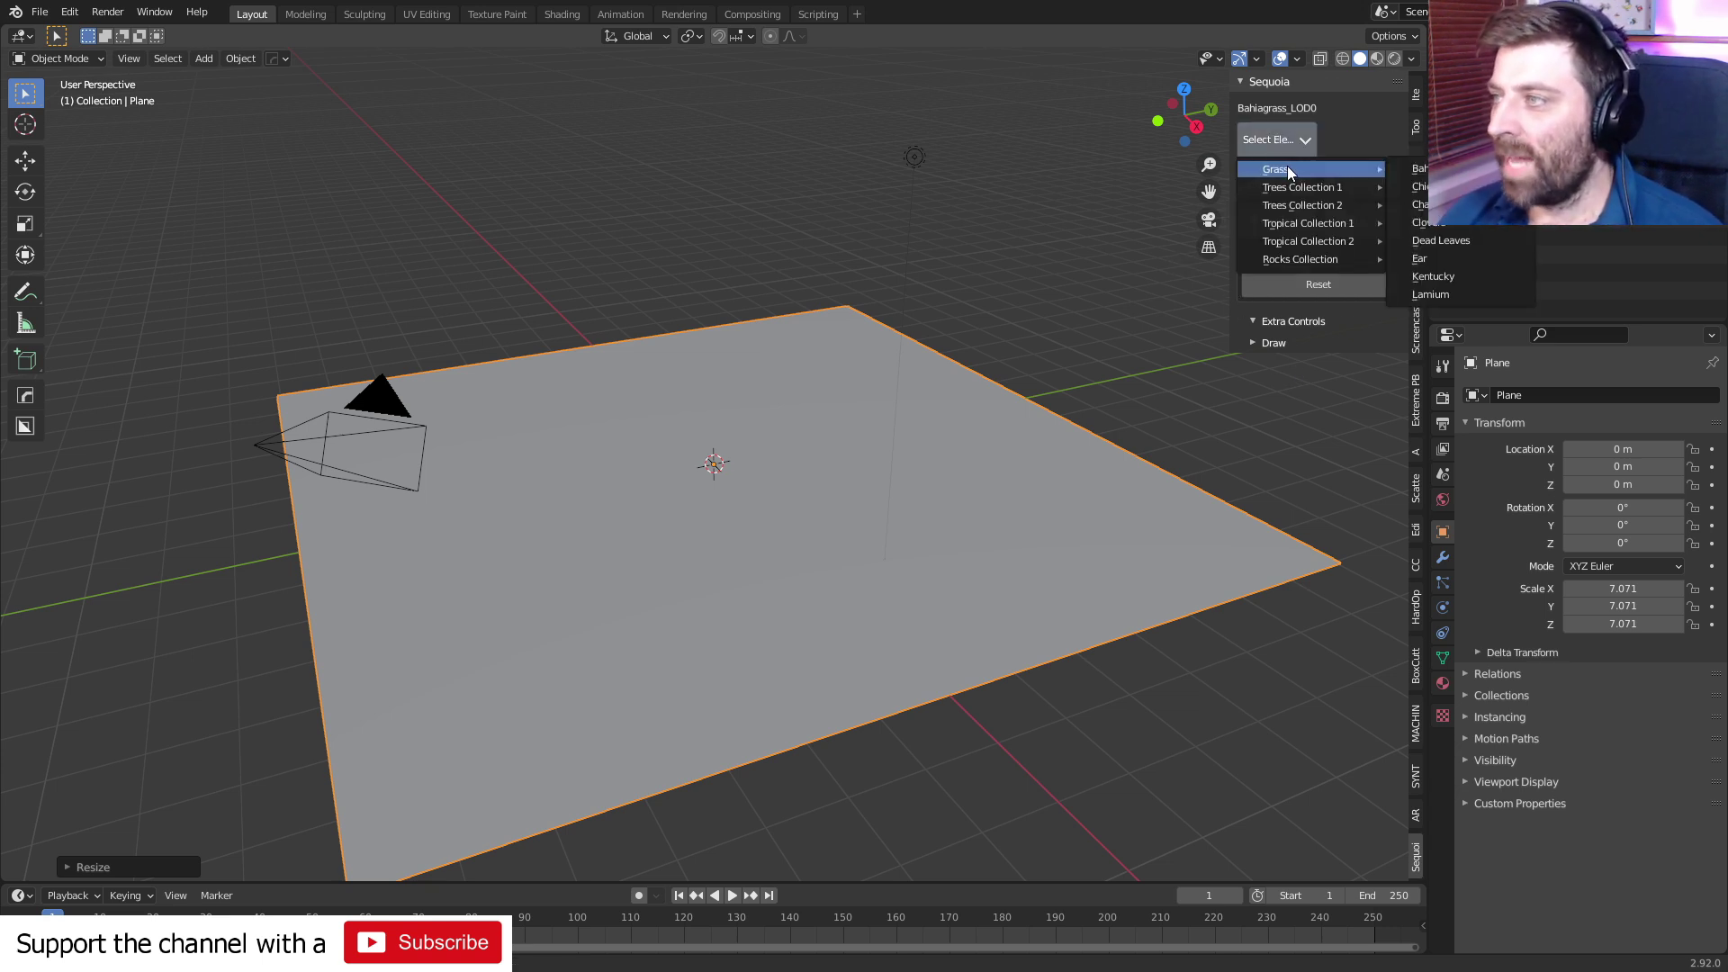
left_click(1467, 225)
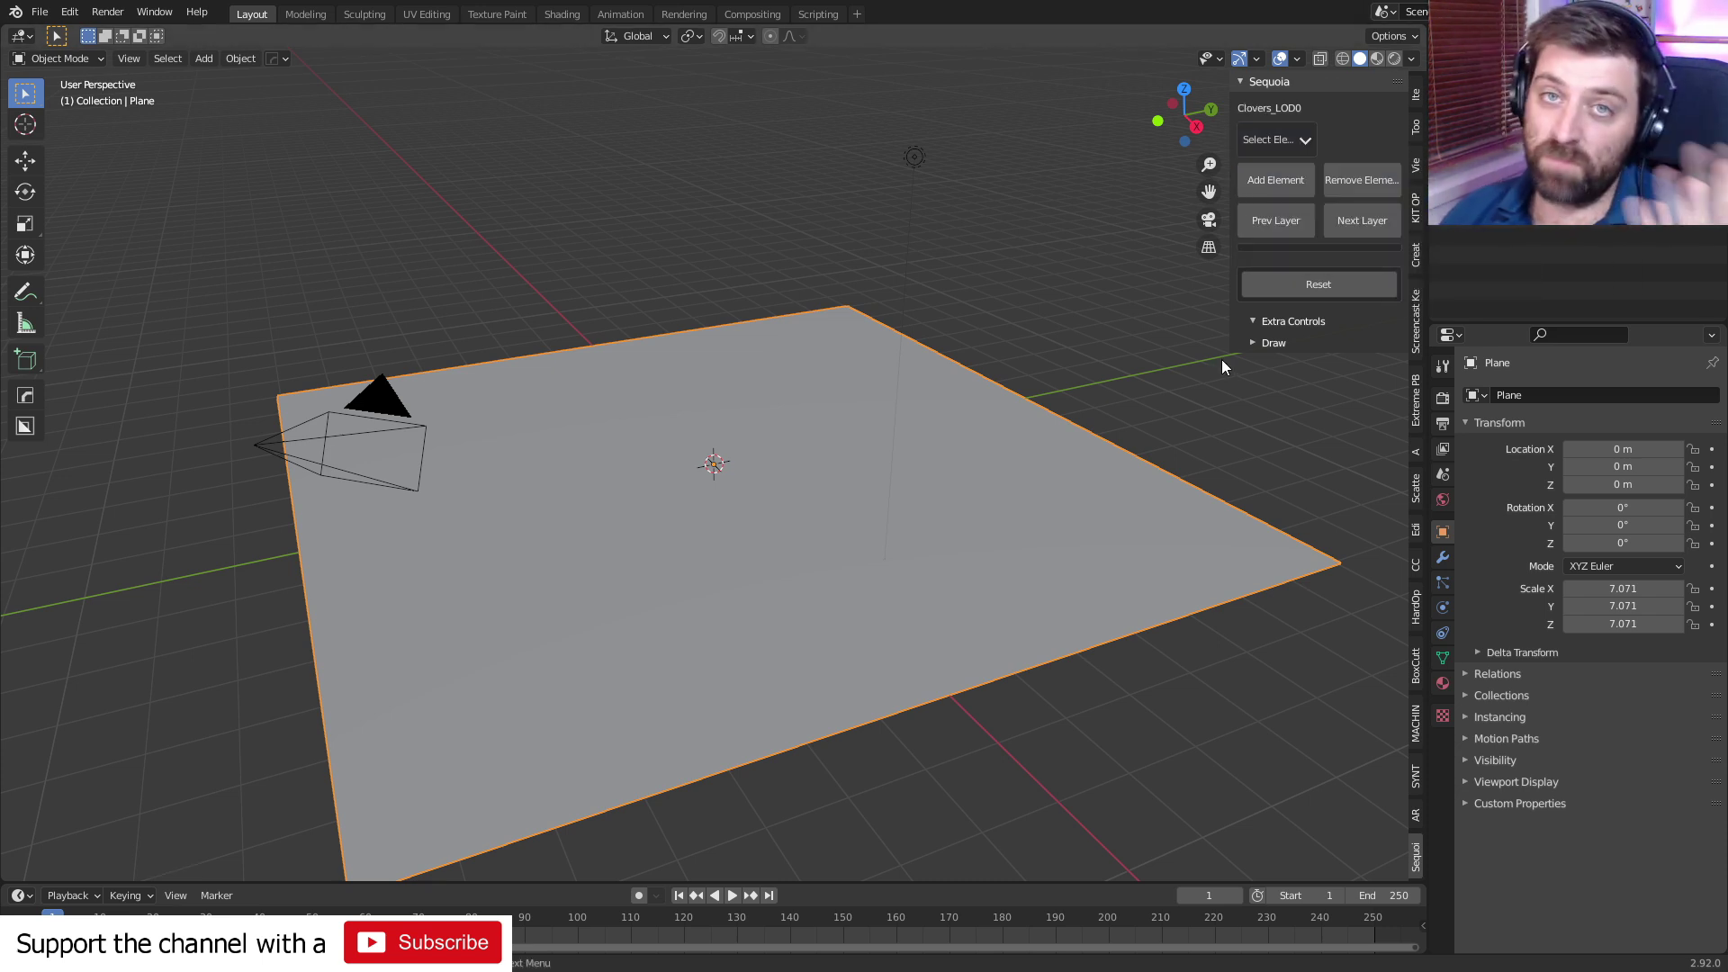
left_click(1272, 185)
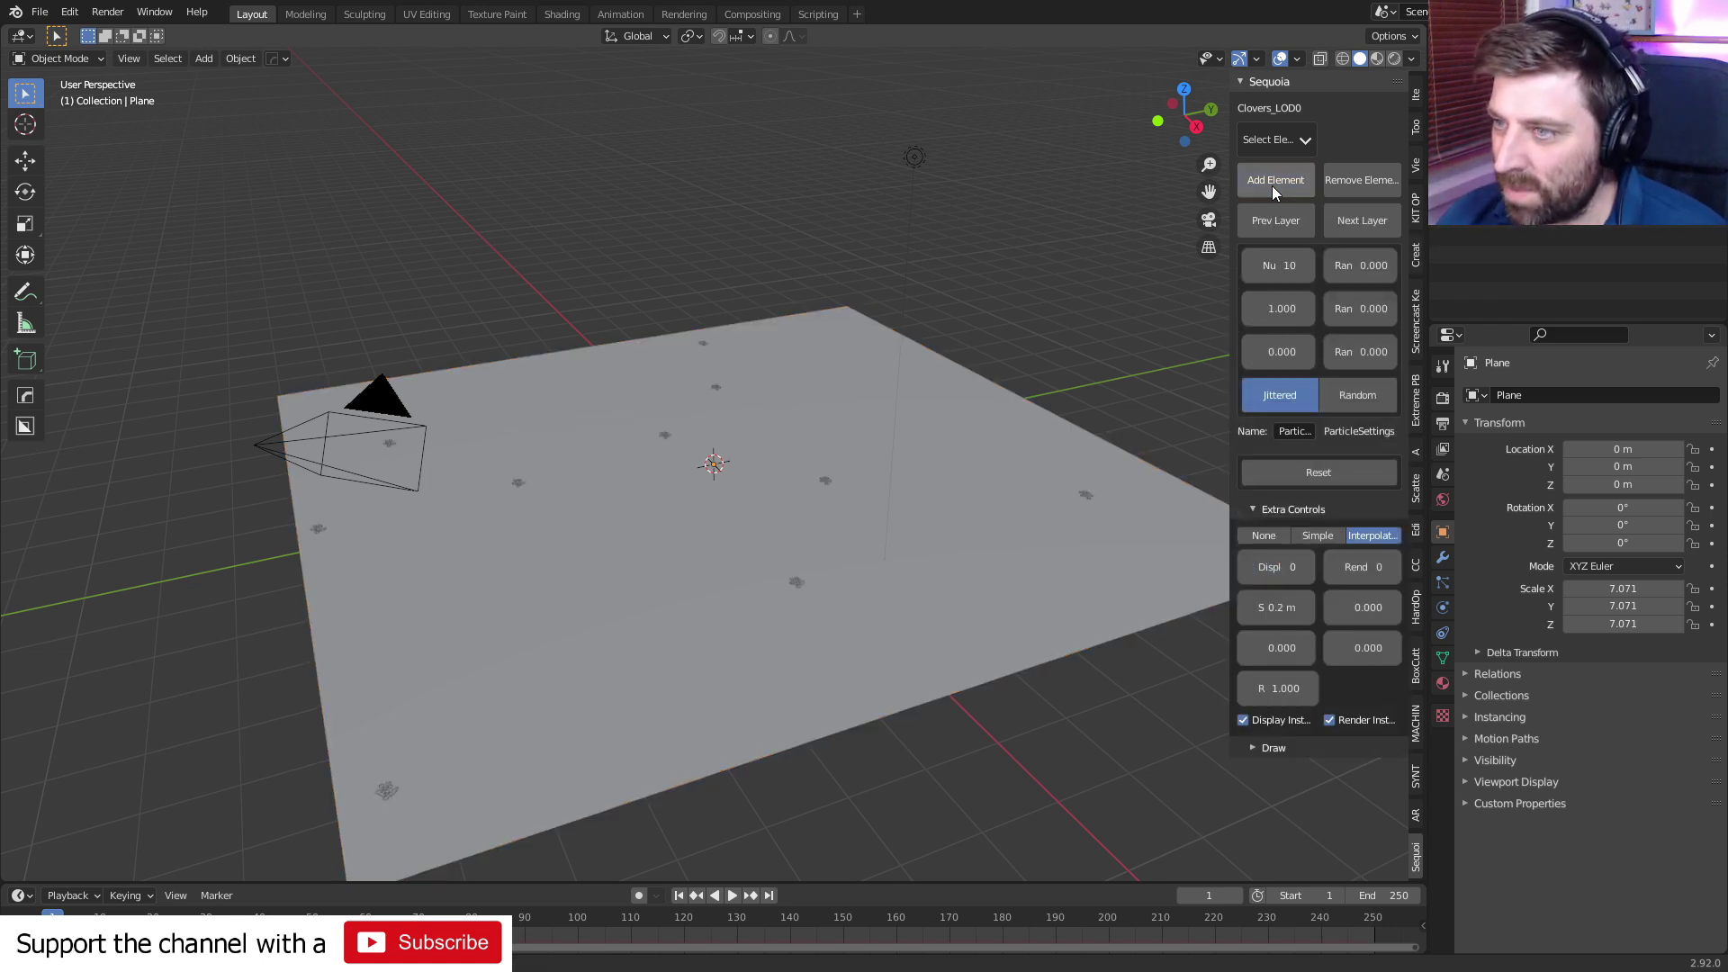
- Set the clover scatter count to 200
scroll(866, 570, "up", 5)
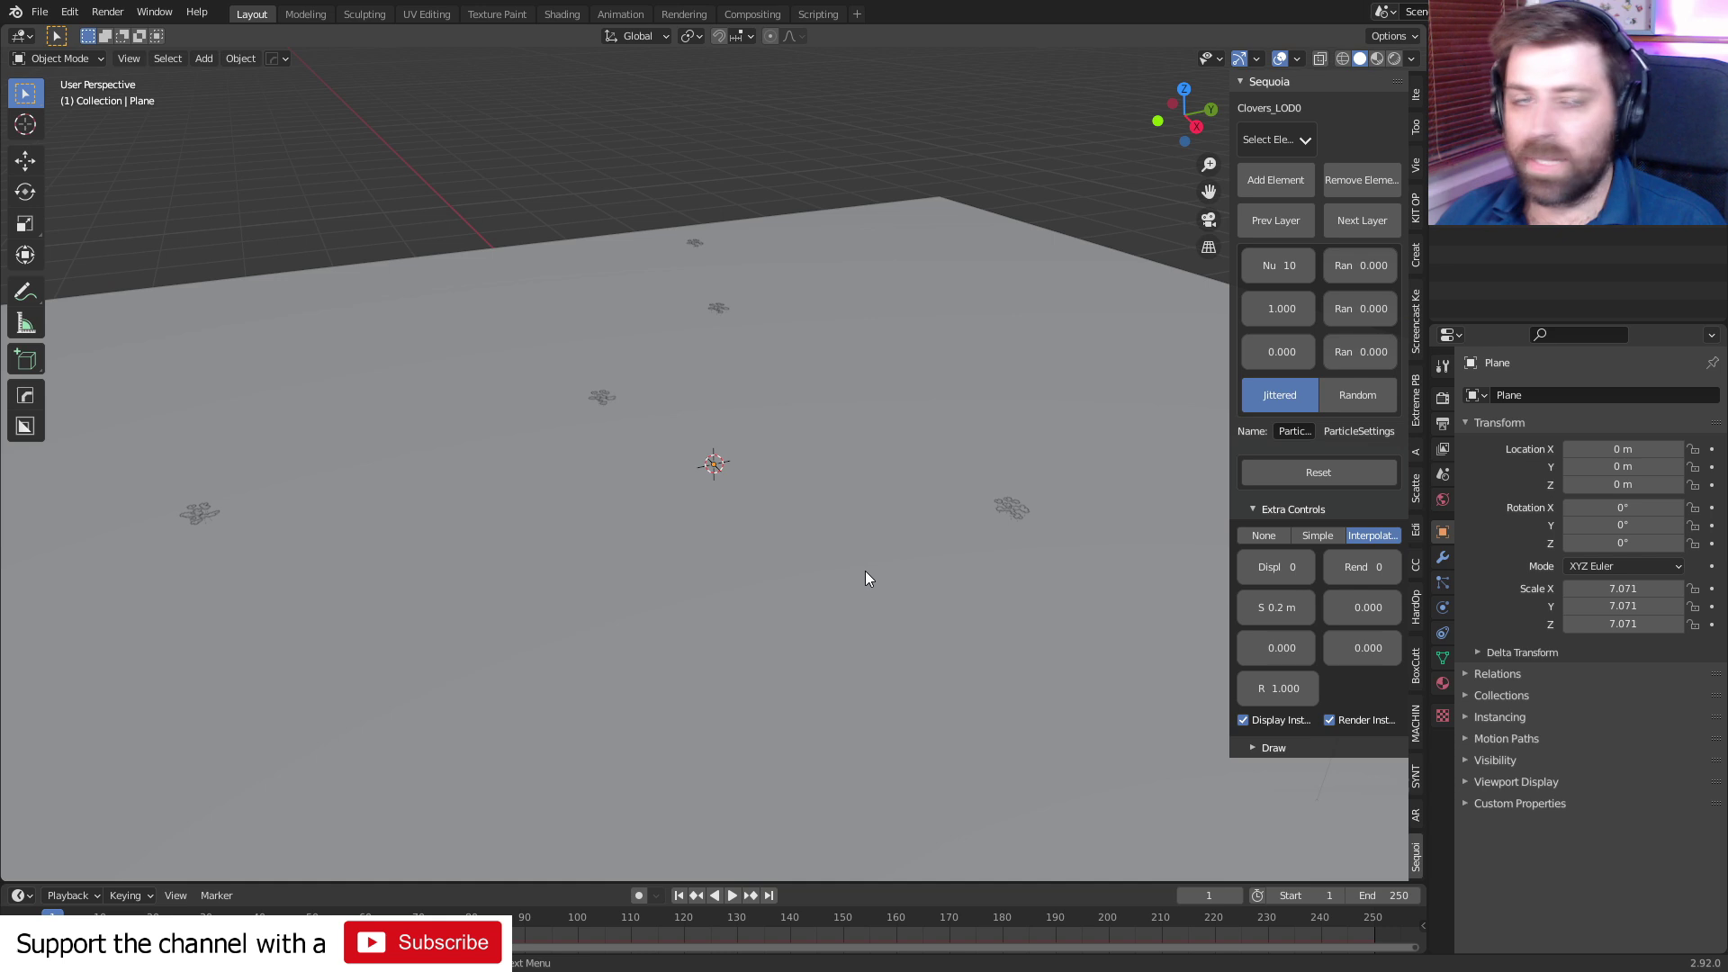
scroll(866, 575, "down", 1)
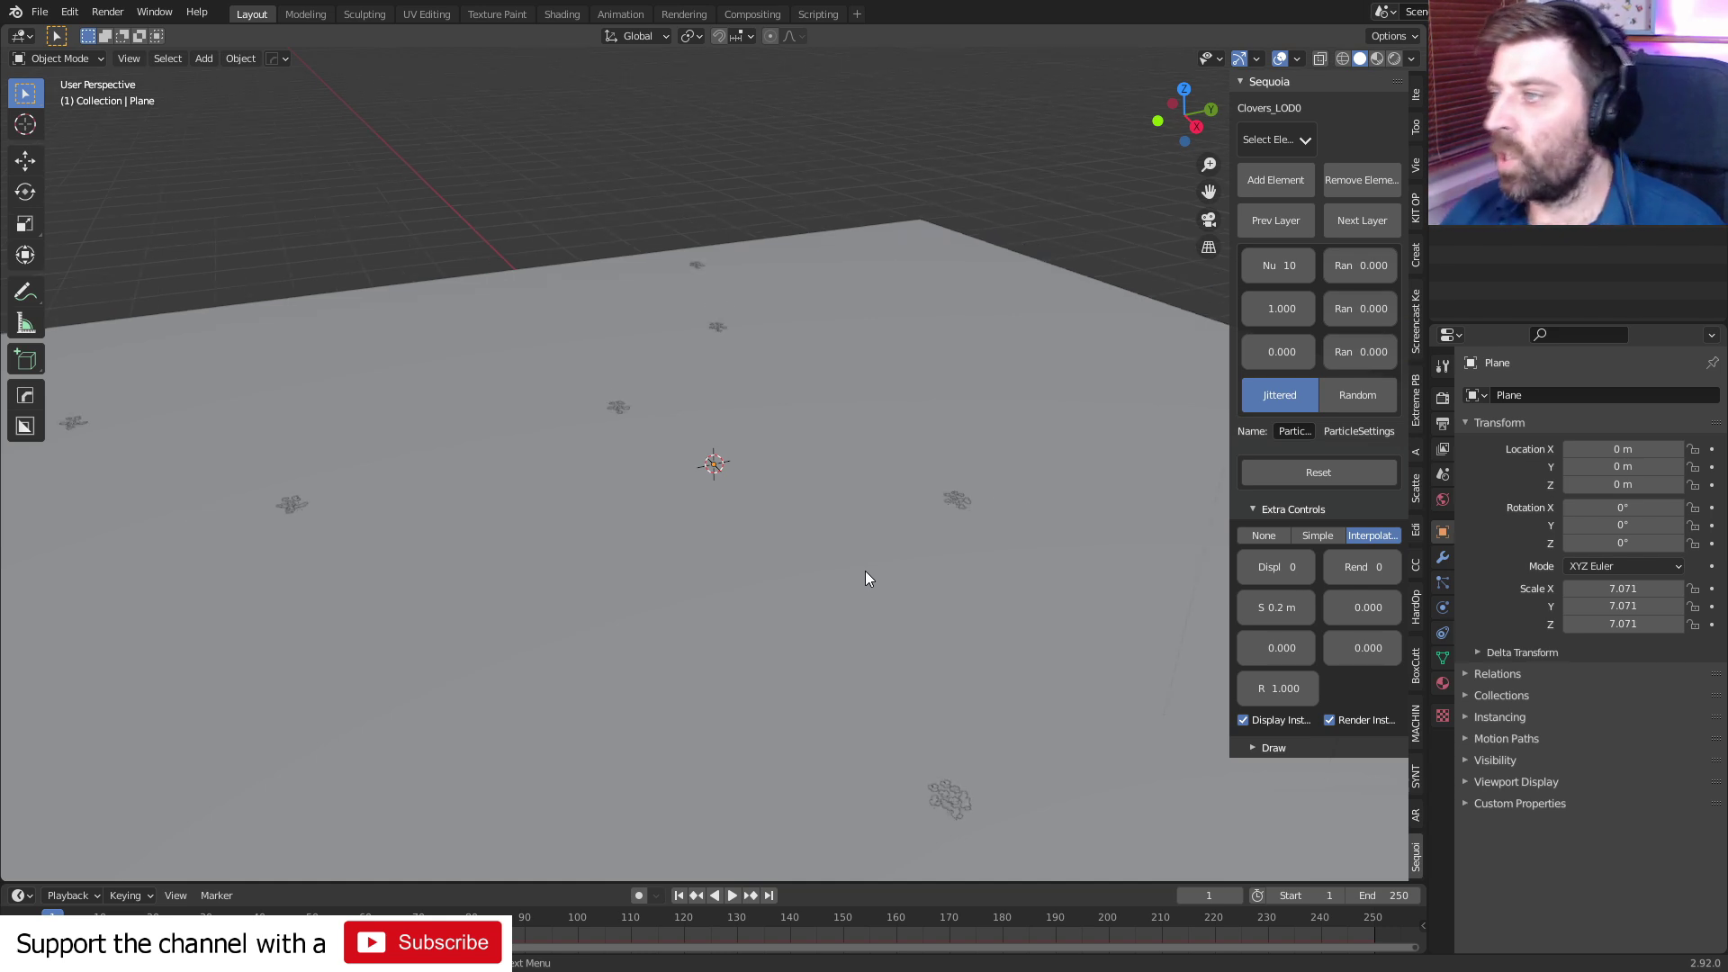
left_click(1281, 266)
type("200")
key("Return")
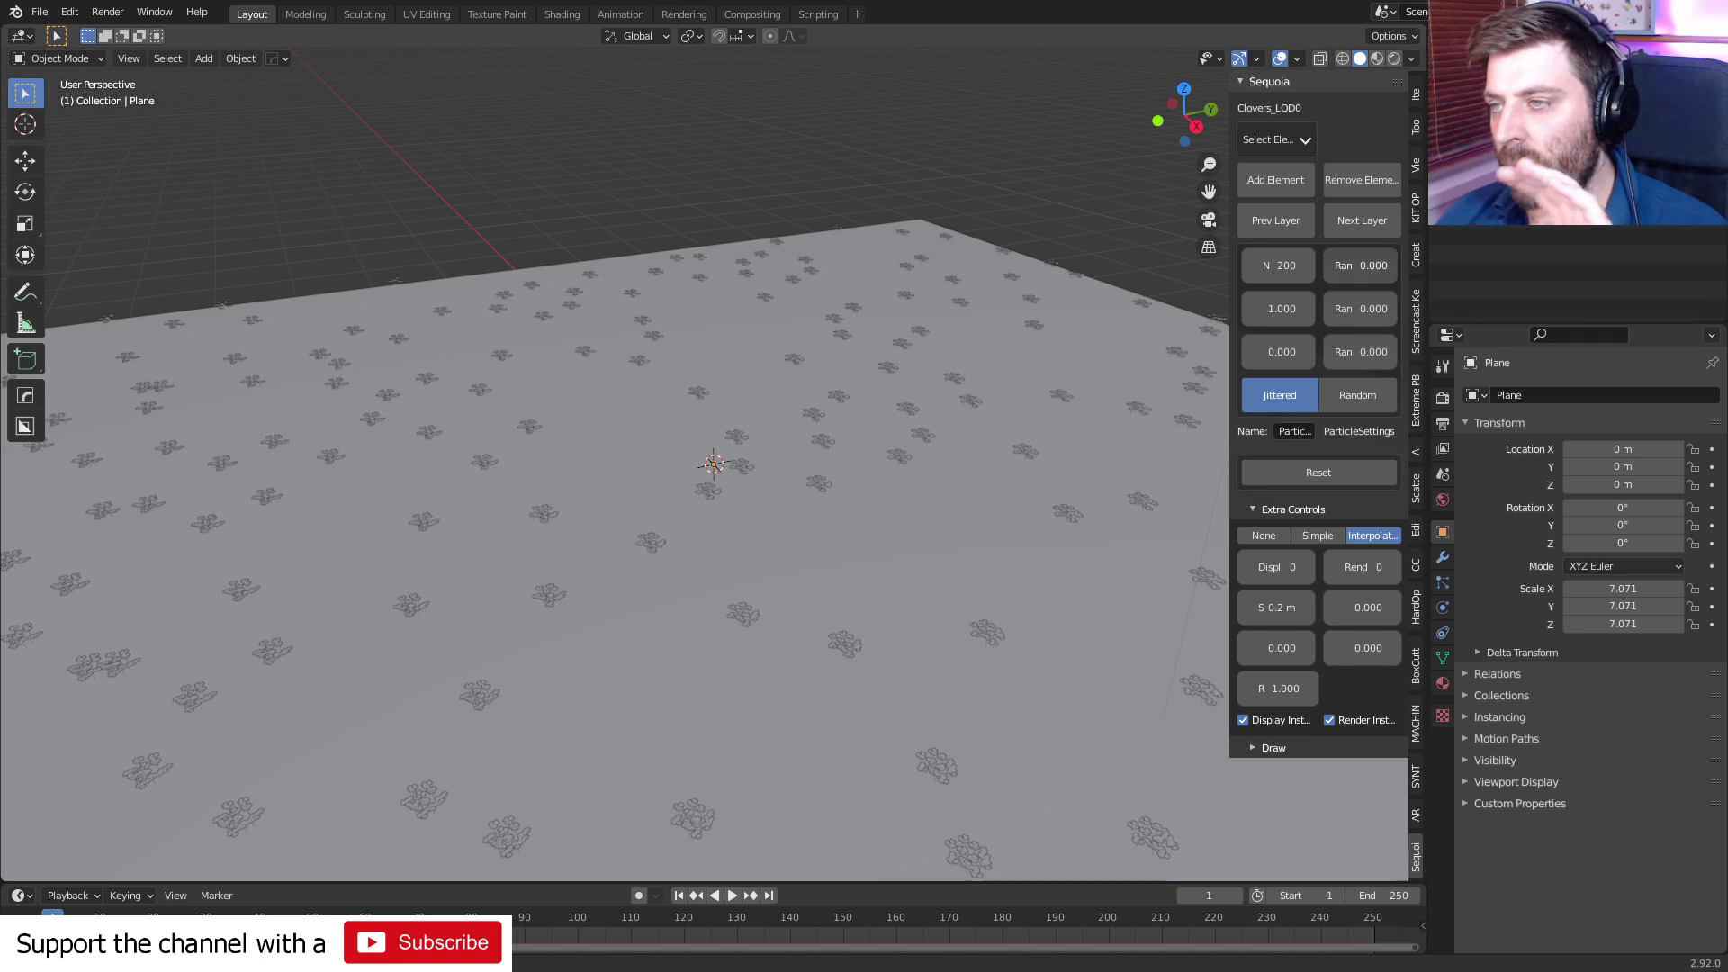
- Set clover random values to 0.133, 1.000 and 1.494, size 1.330, and Random distribution
left_click_drag(1360, 265, 1324, 273)
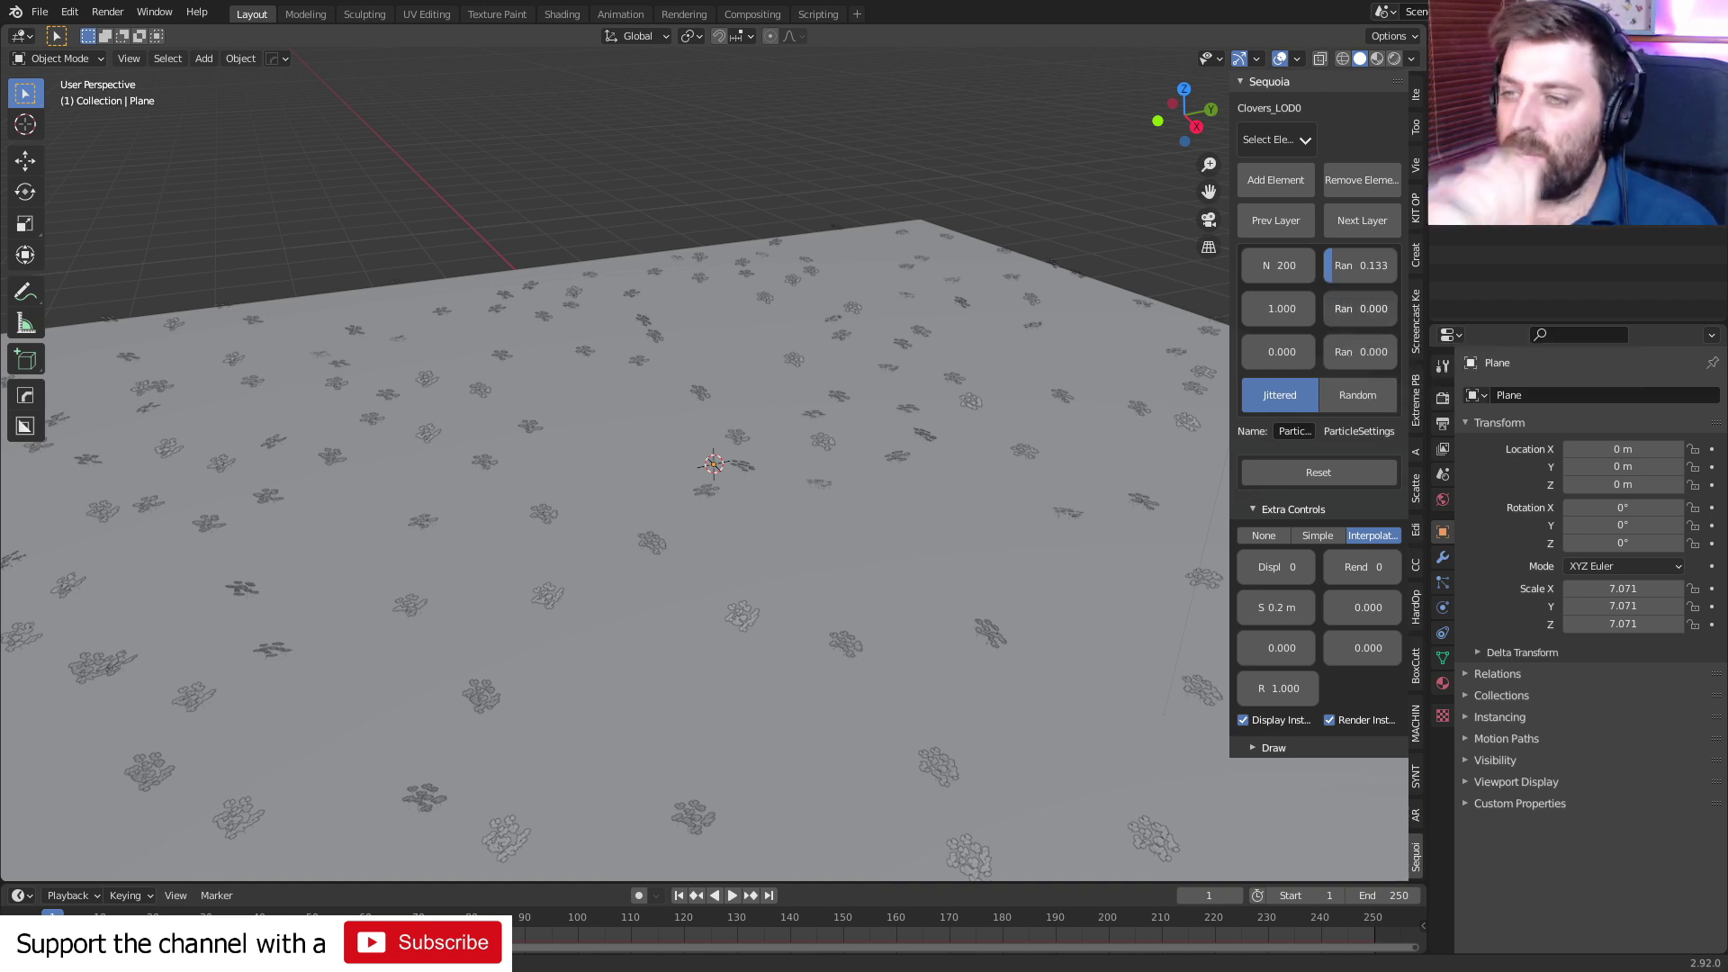
left_click_drag(1340, 309, 1395, 309)
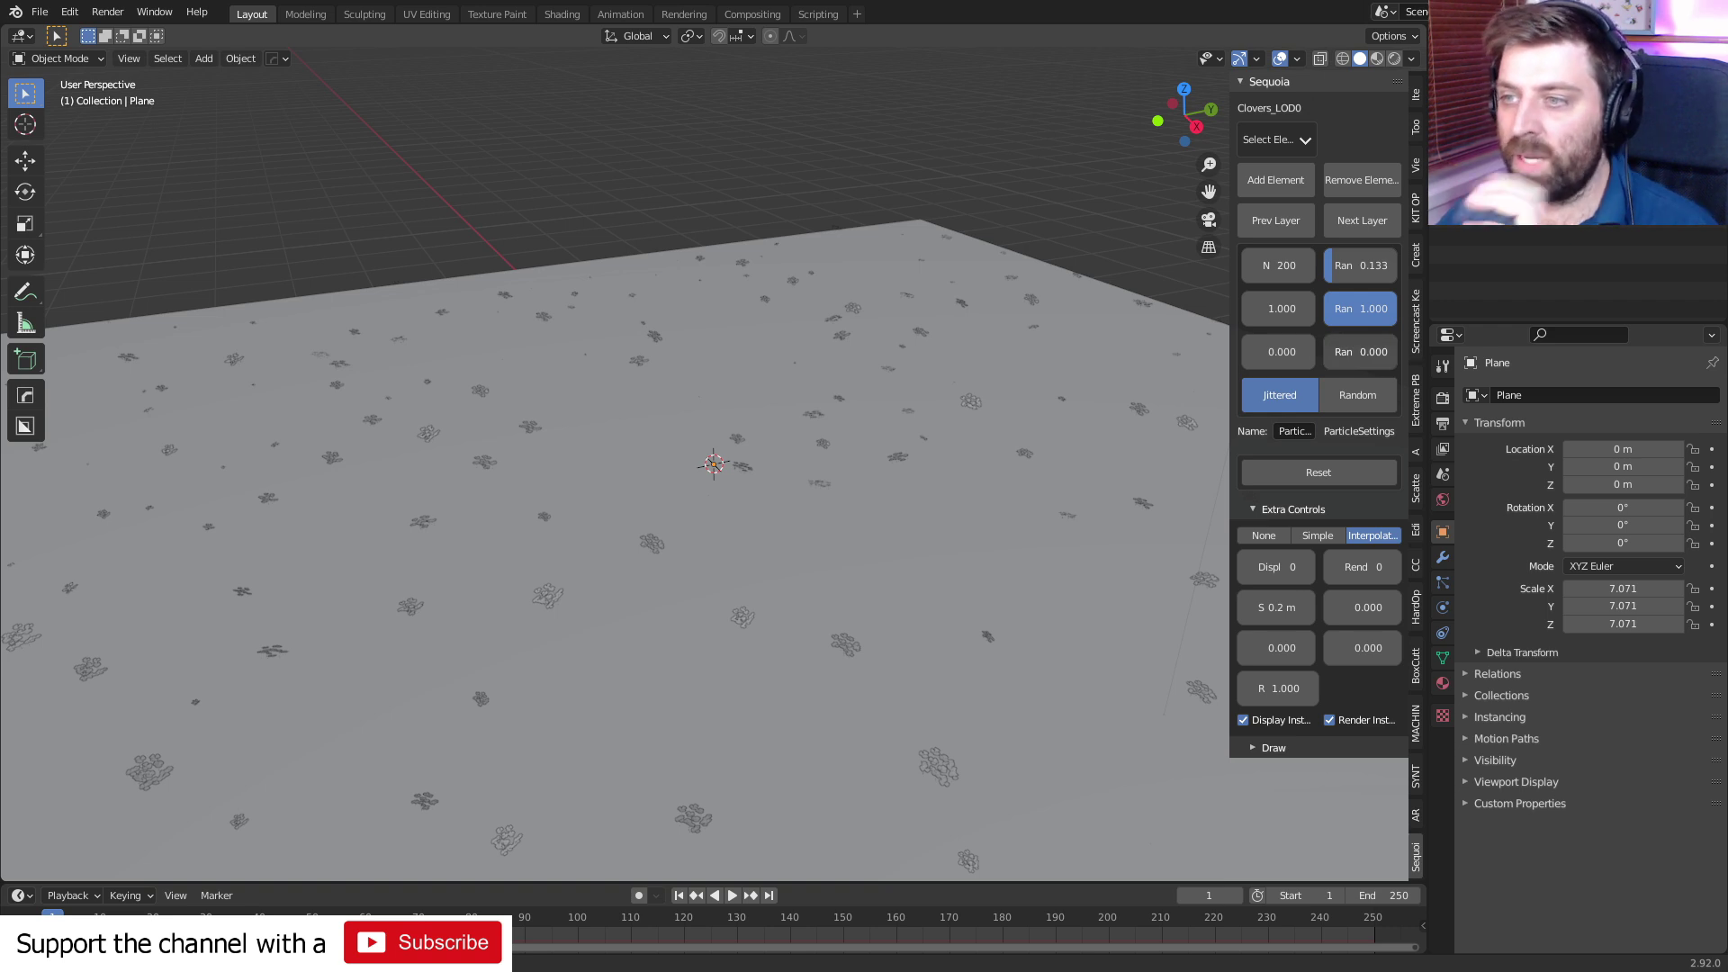
left_click_drag(1329, 352, 1380, 352)
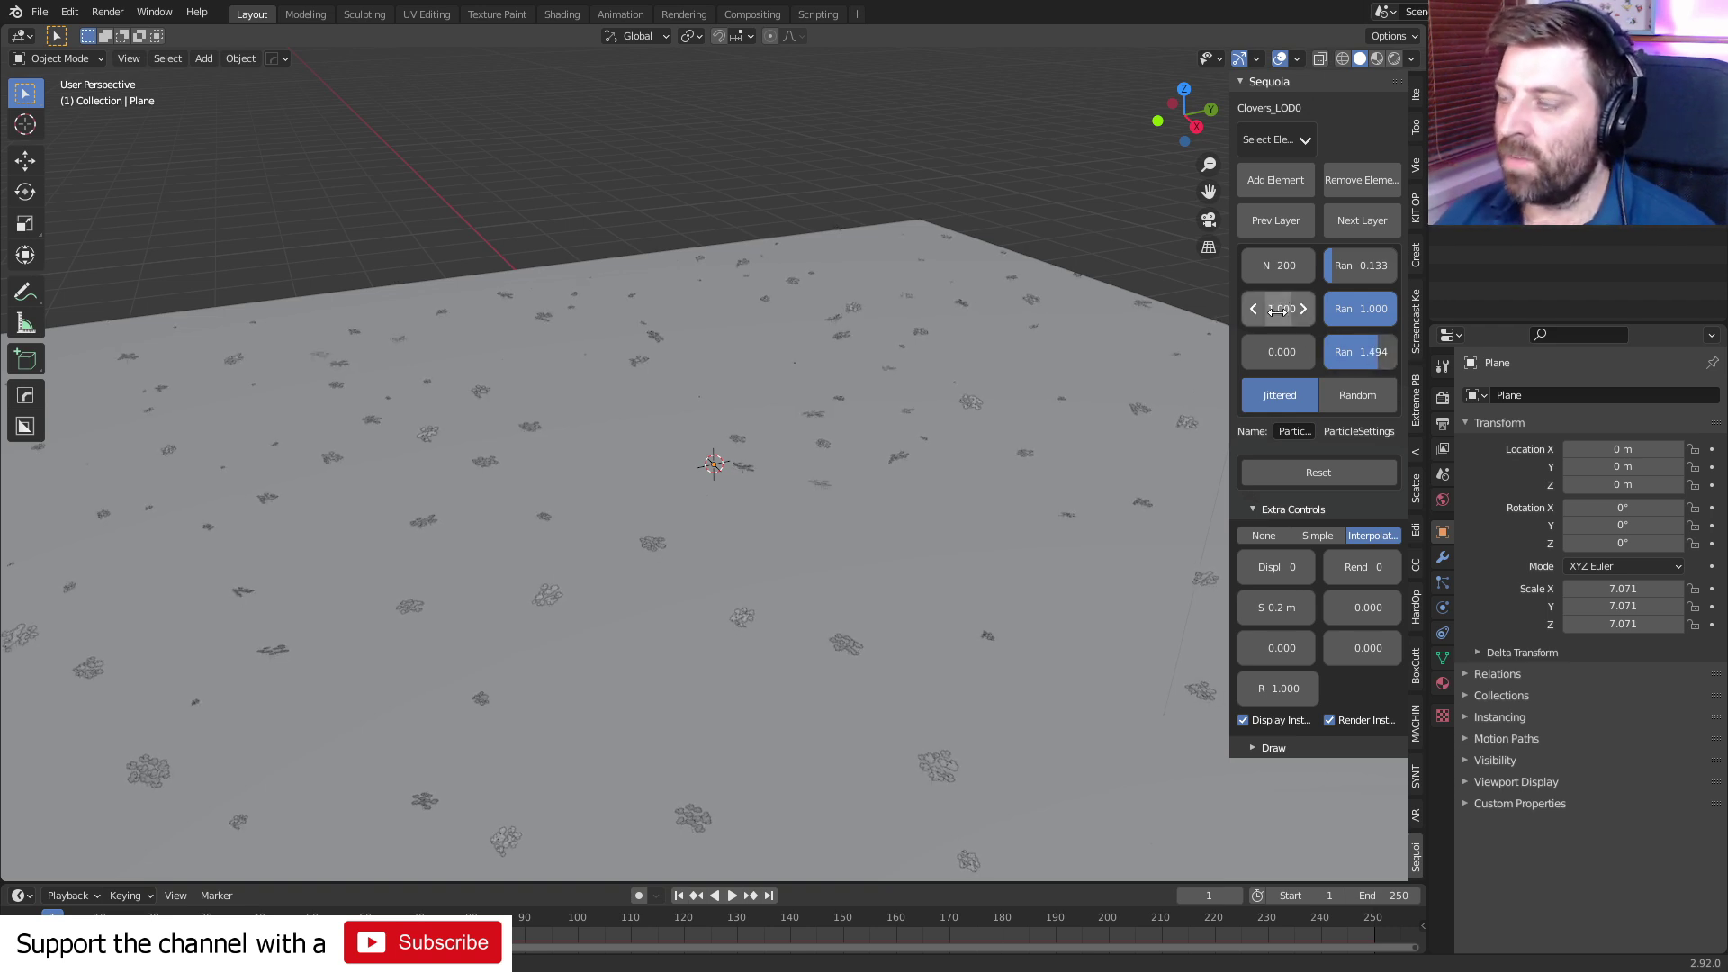
left_click_drag(1277, 309, 1305, 352)
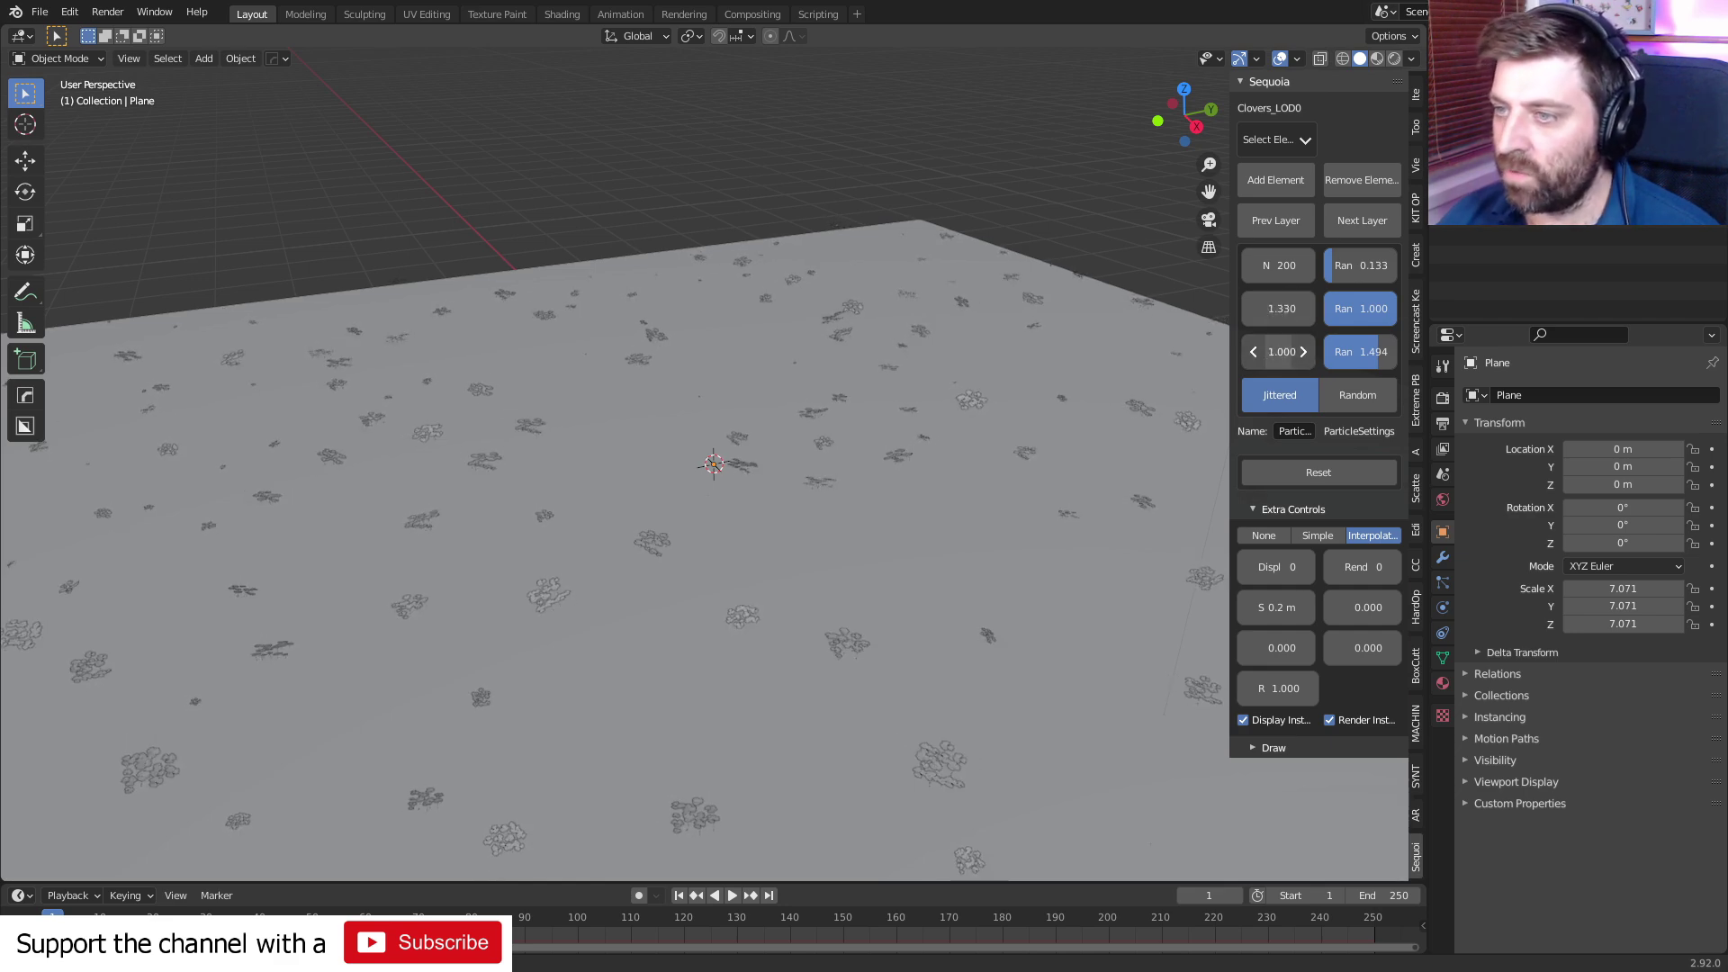
left_click(1282, 352)
type("-0.1")
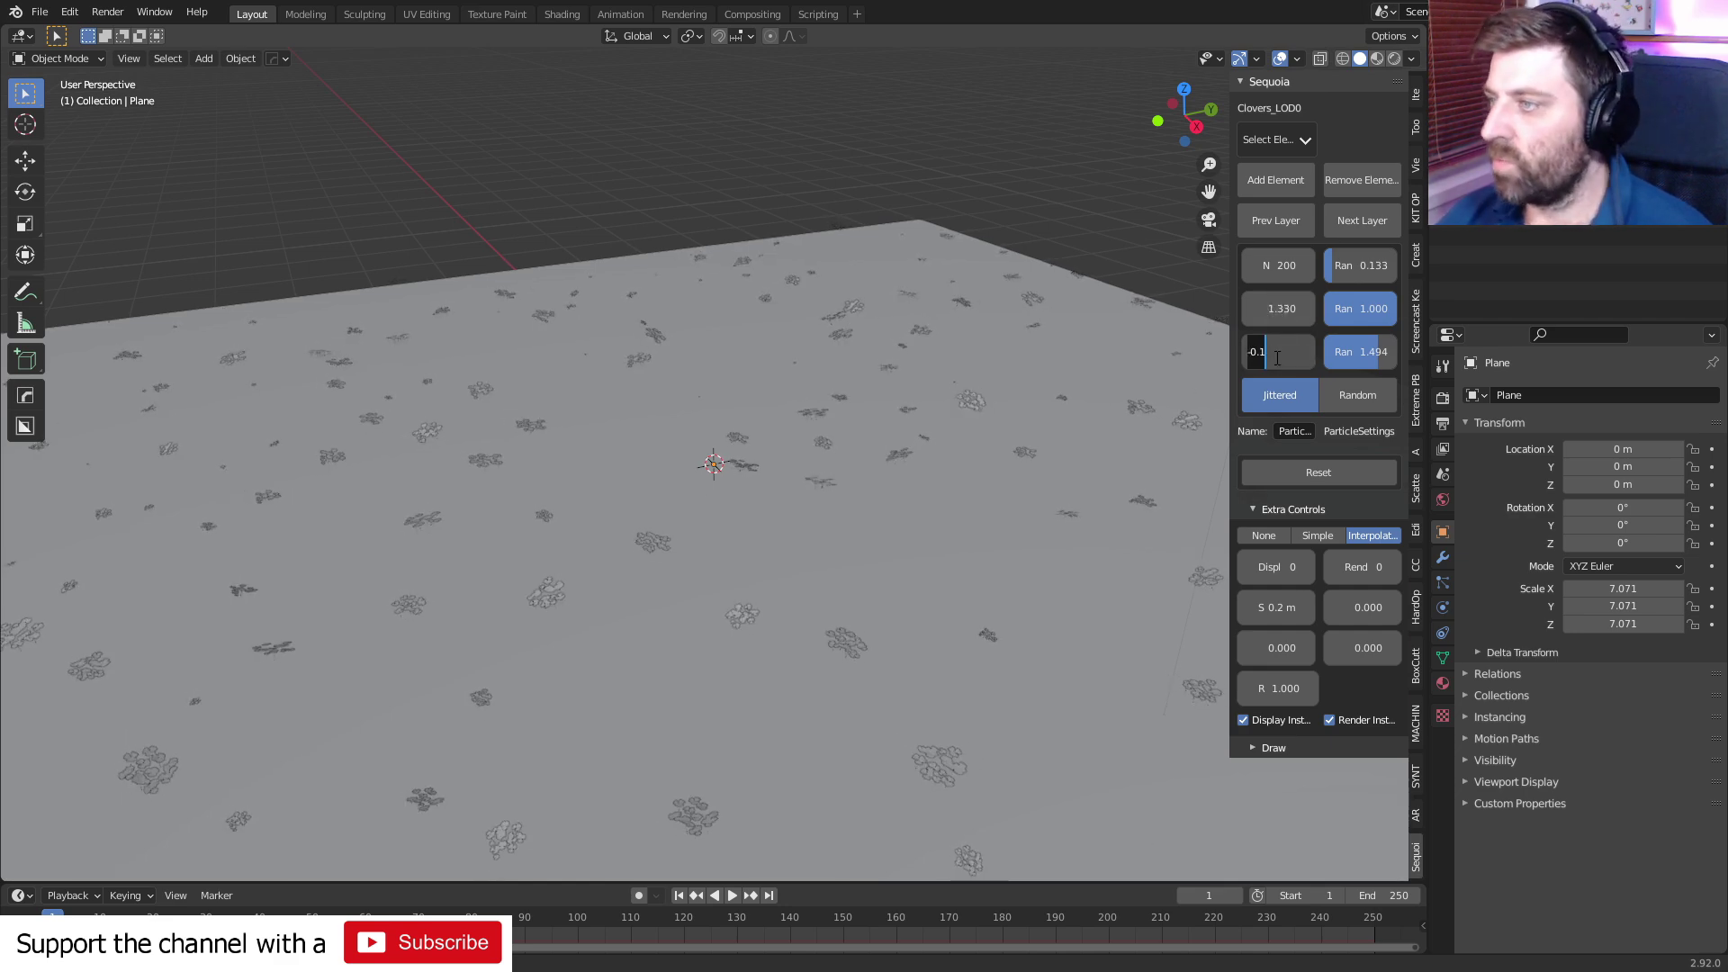
key("Return")
left_click(1332, 400)
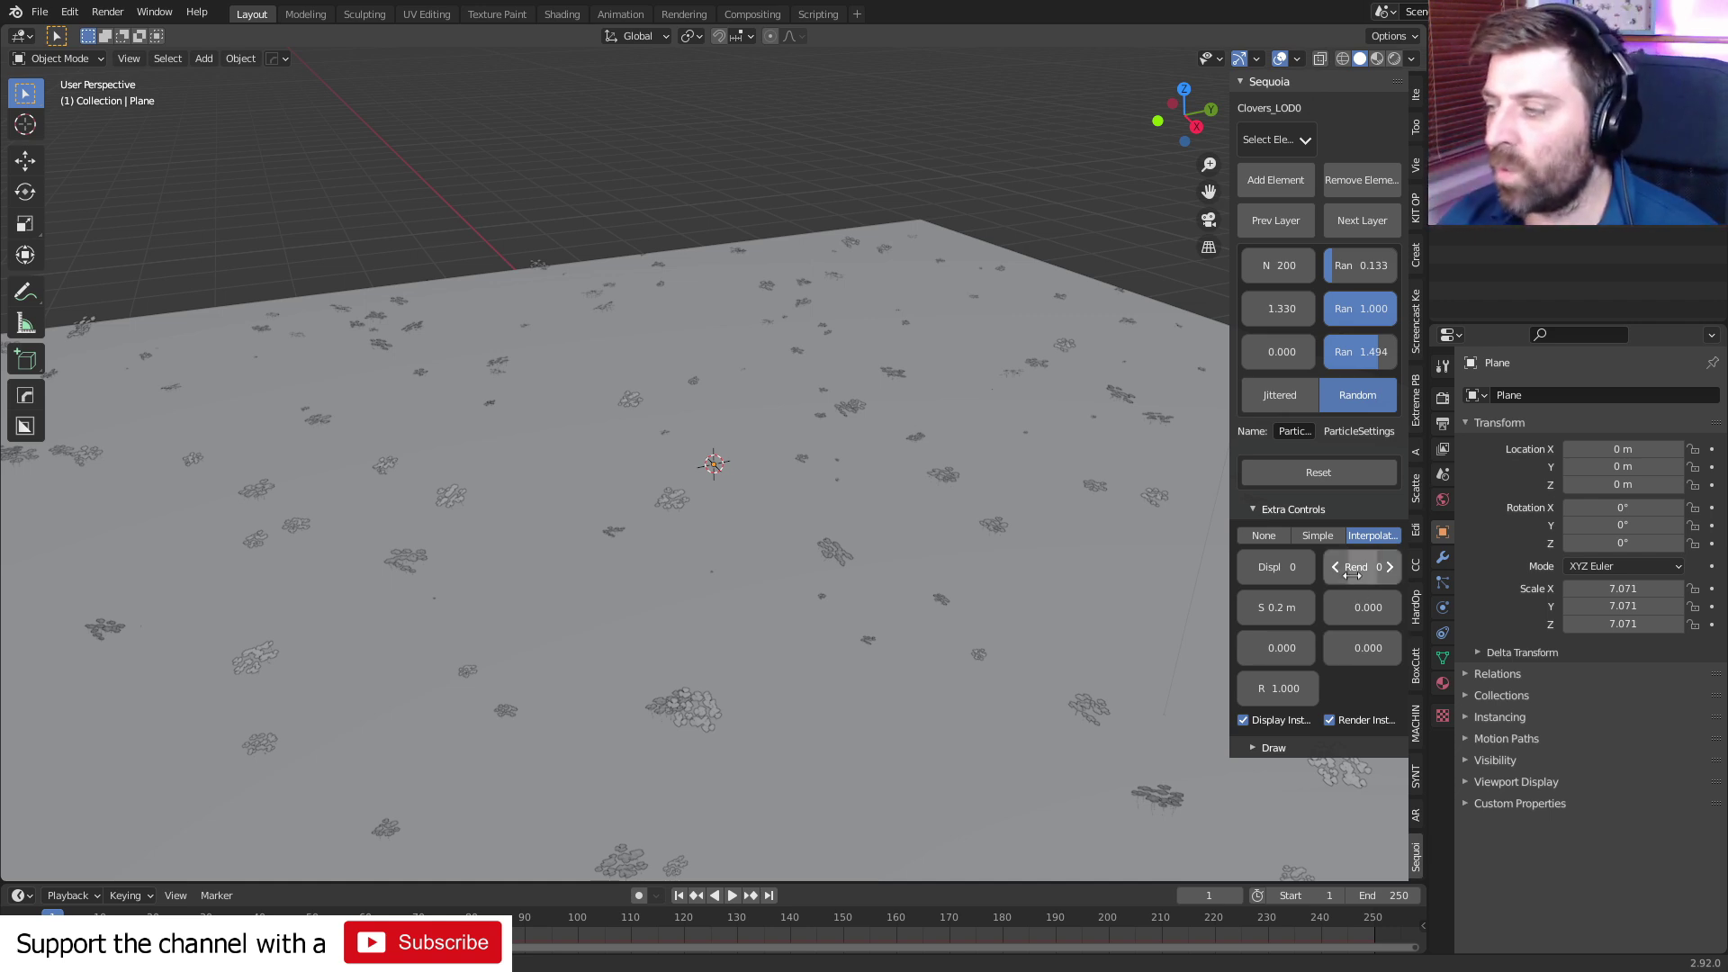
- Hand-paint a thick clump of clovers at the plane's centre with a widened Add brush
left_click(1255, 749)
scroll(1335, 729, "down", 2)
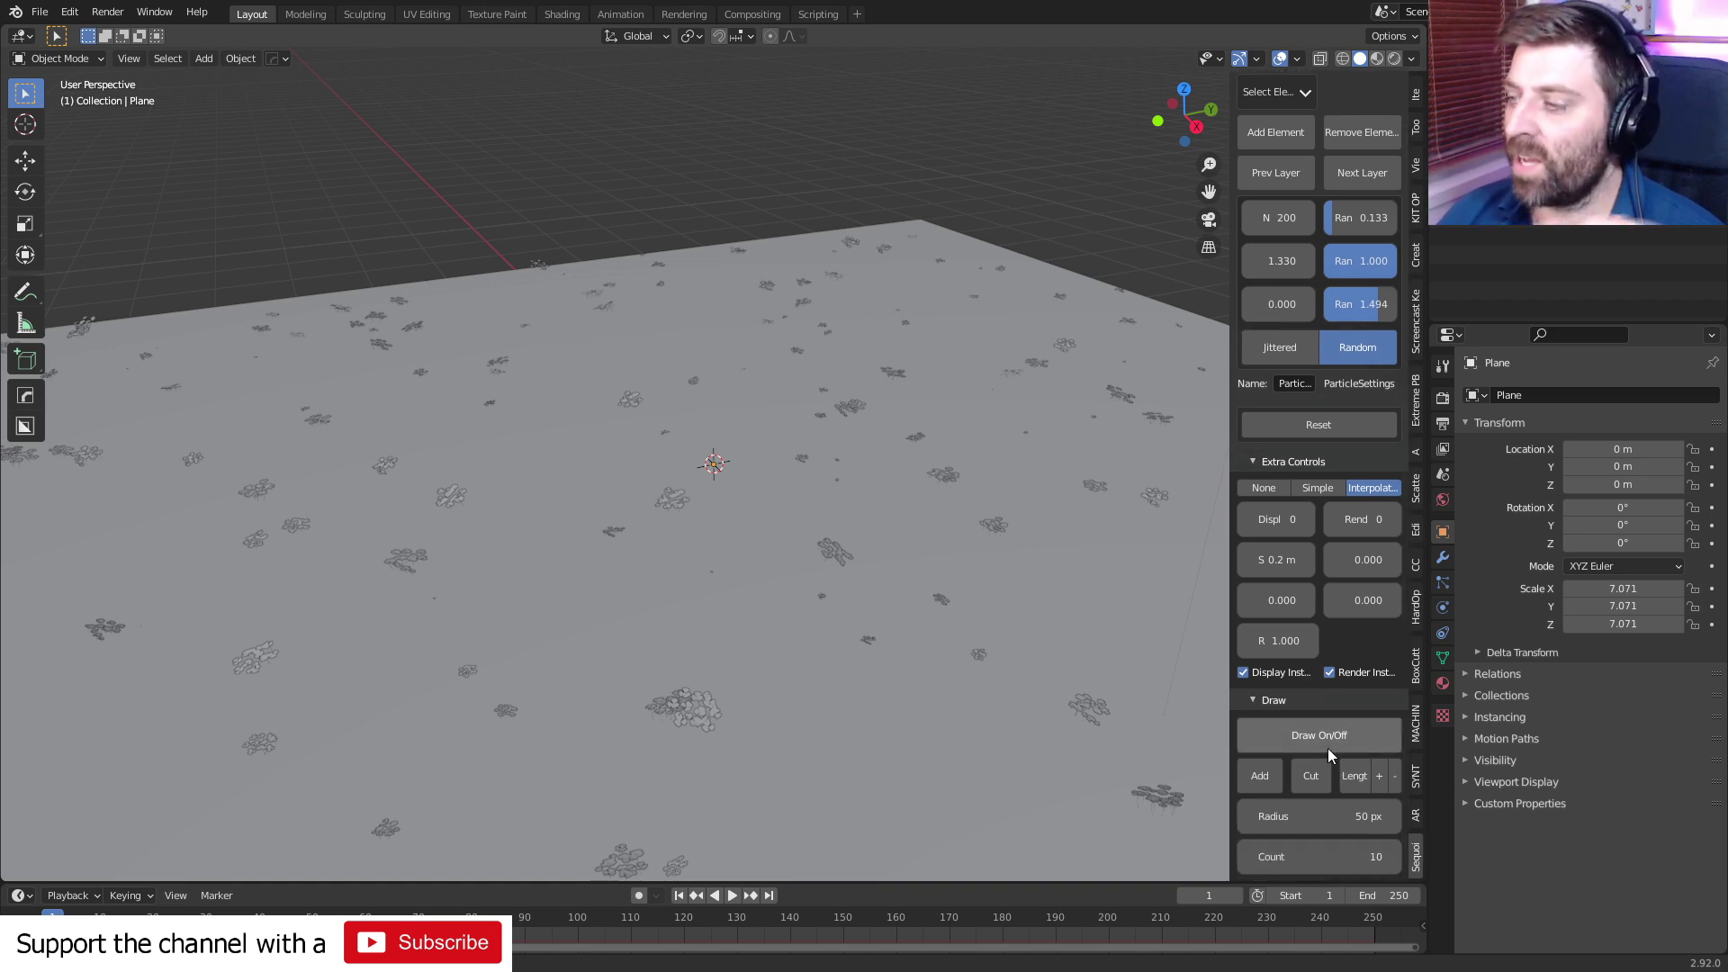
left_click(1327, 749)
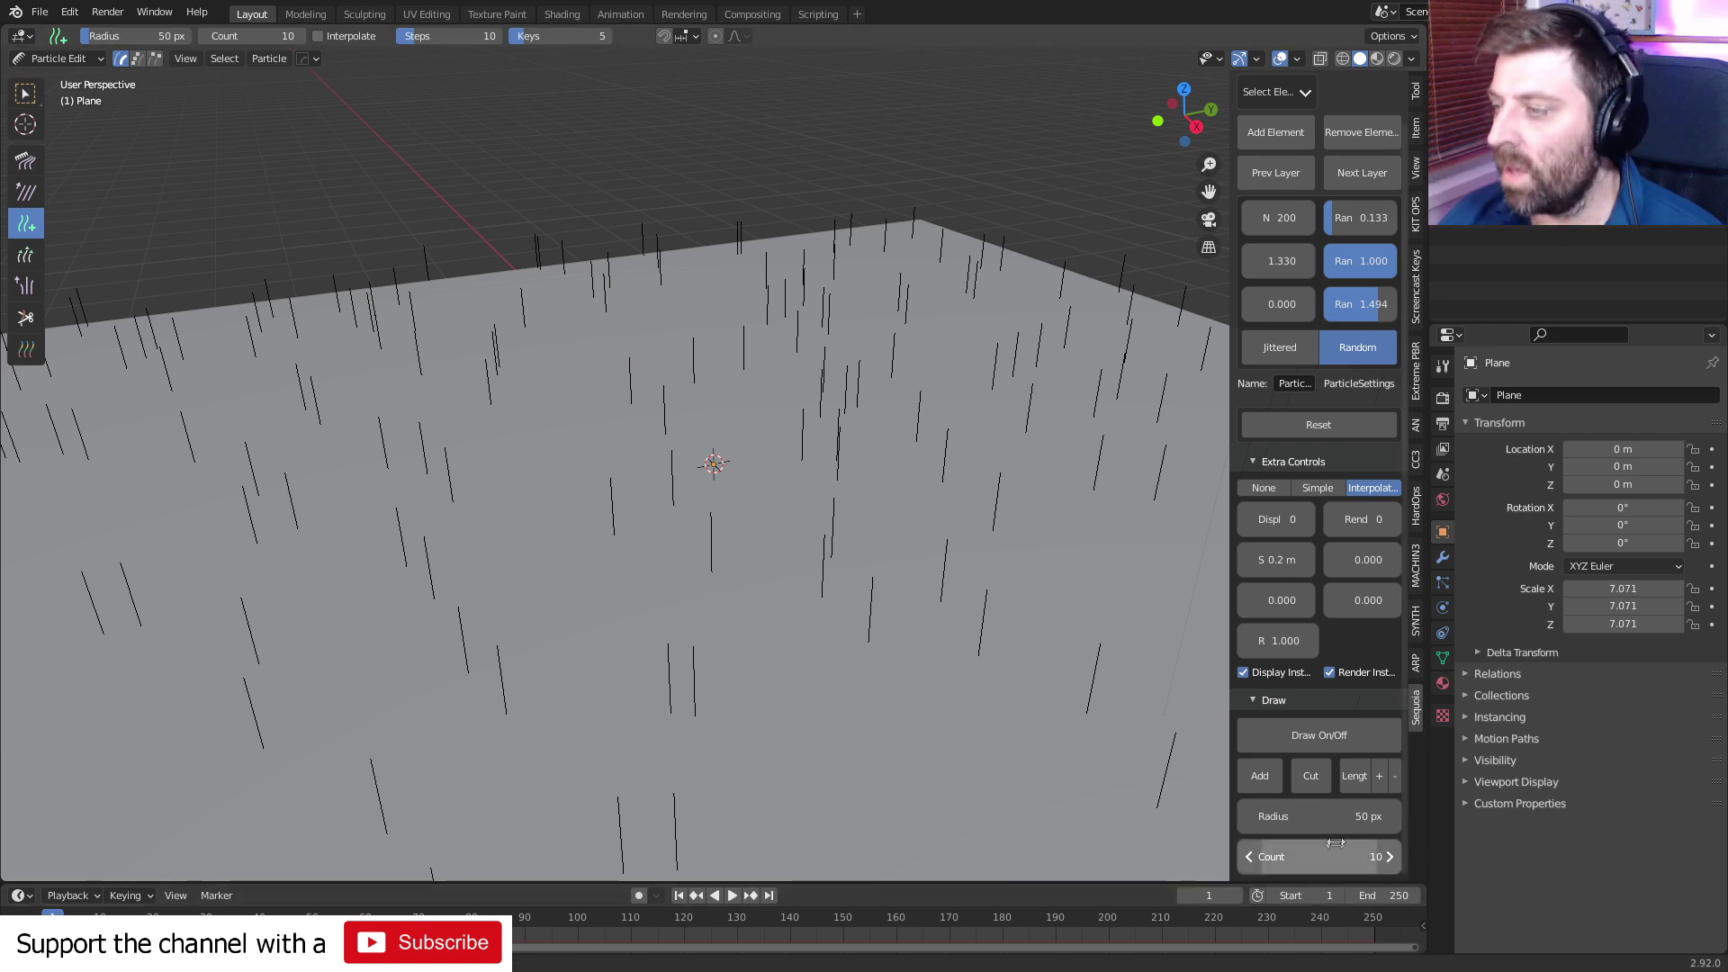
left_click_drag(1316, 816, 1339, 817)
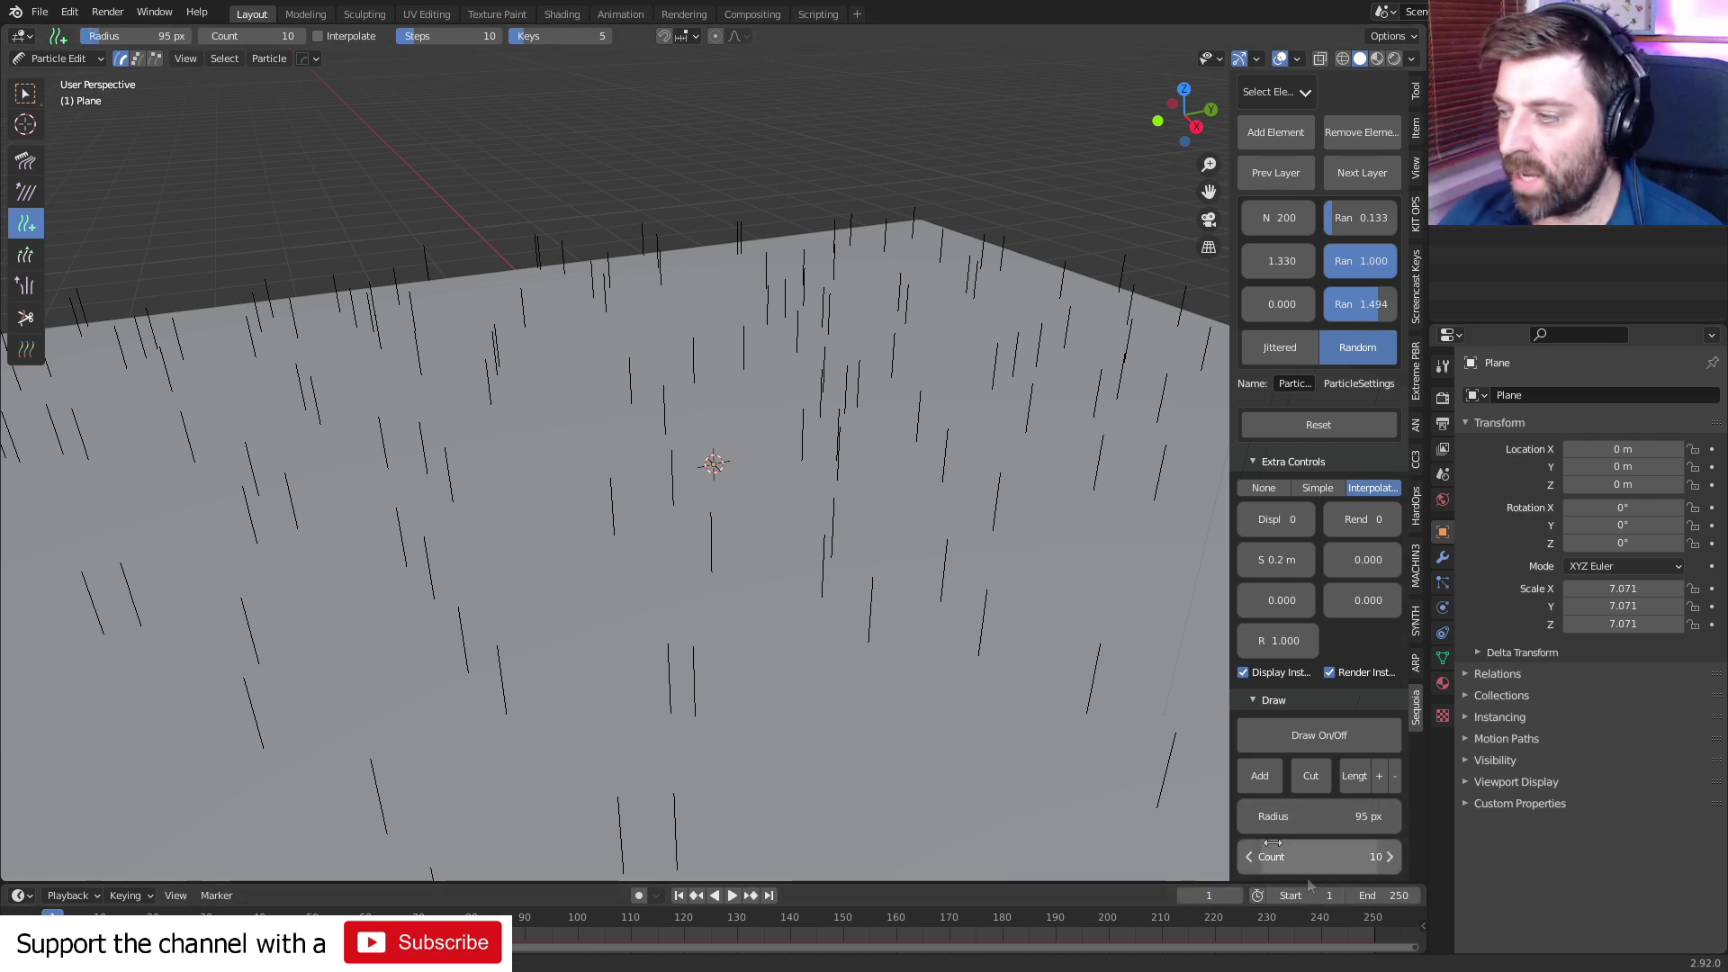
left_click(750, 565)
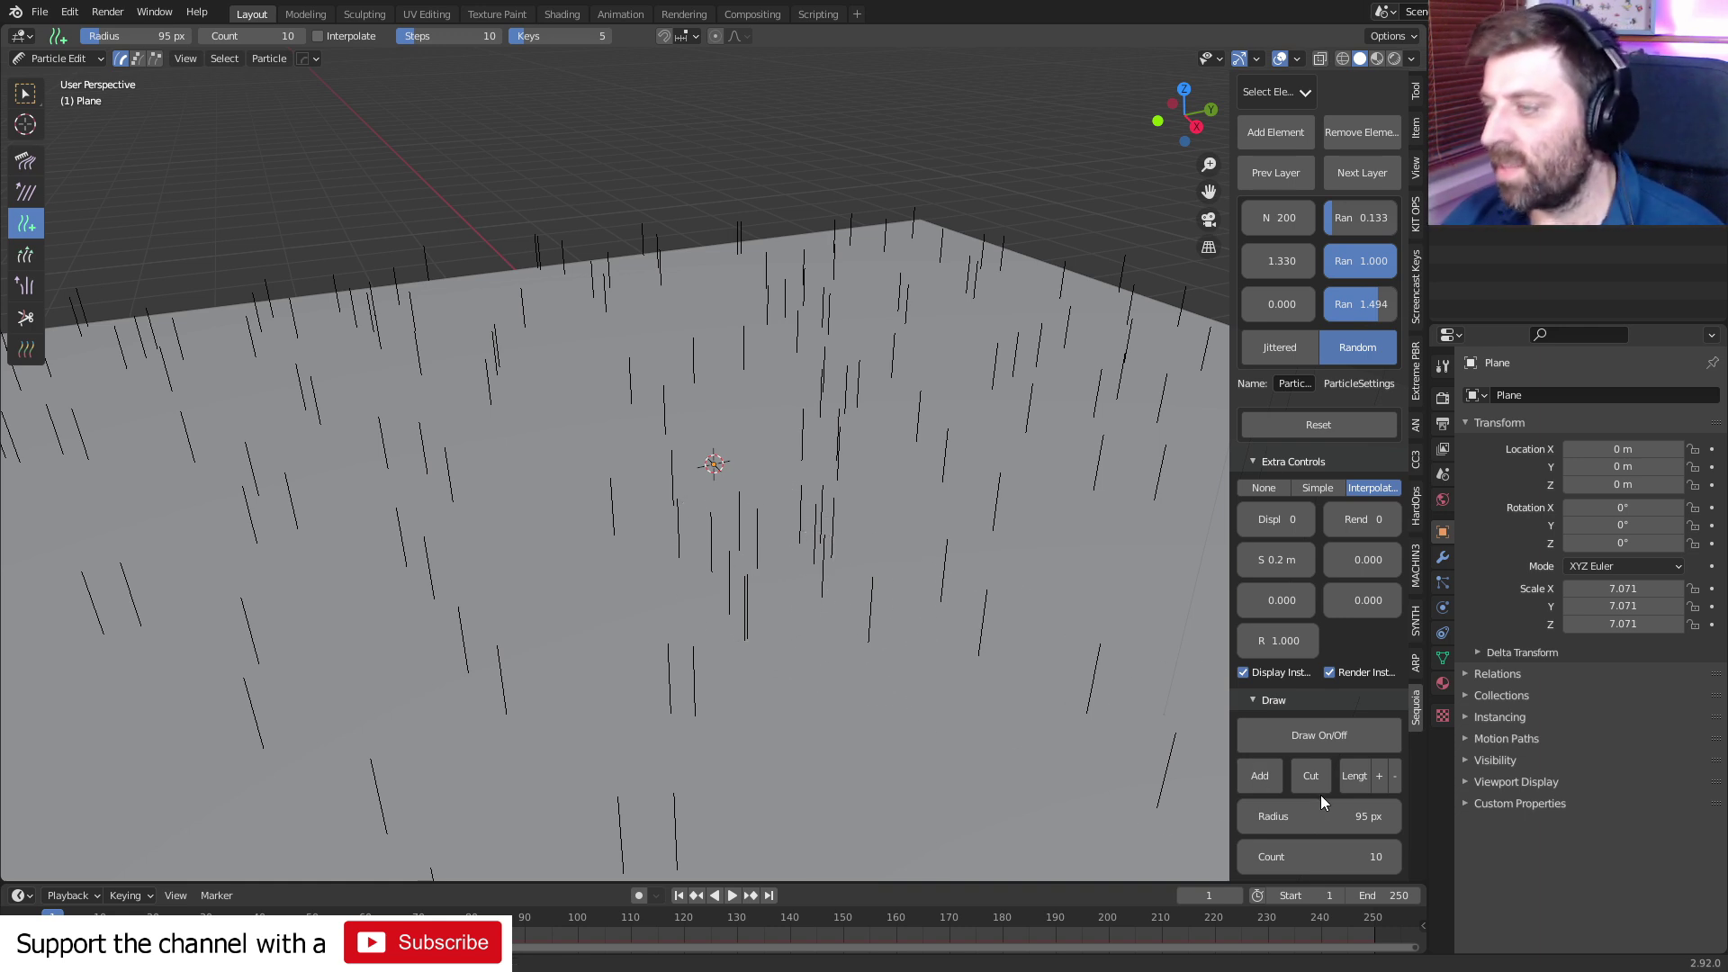
left_click(1323, 738)
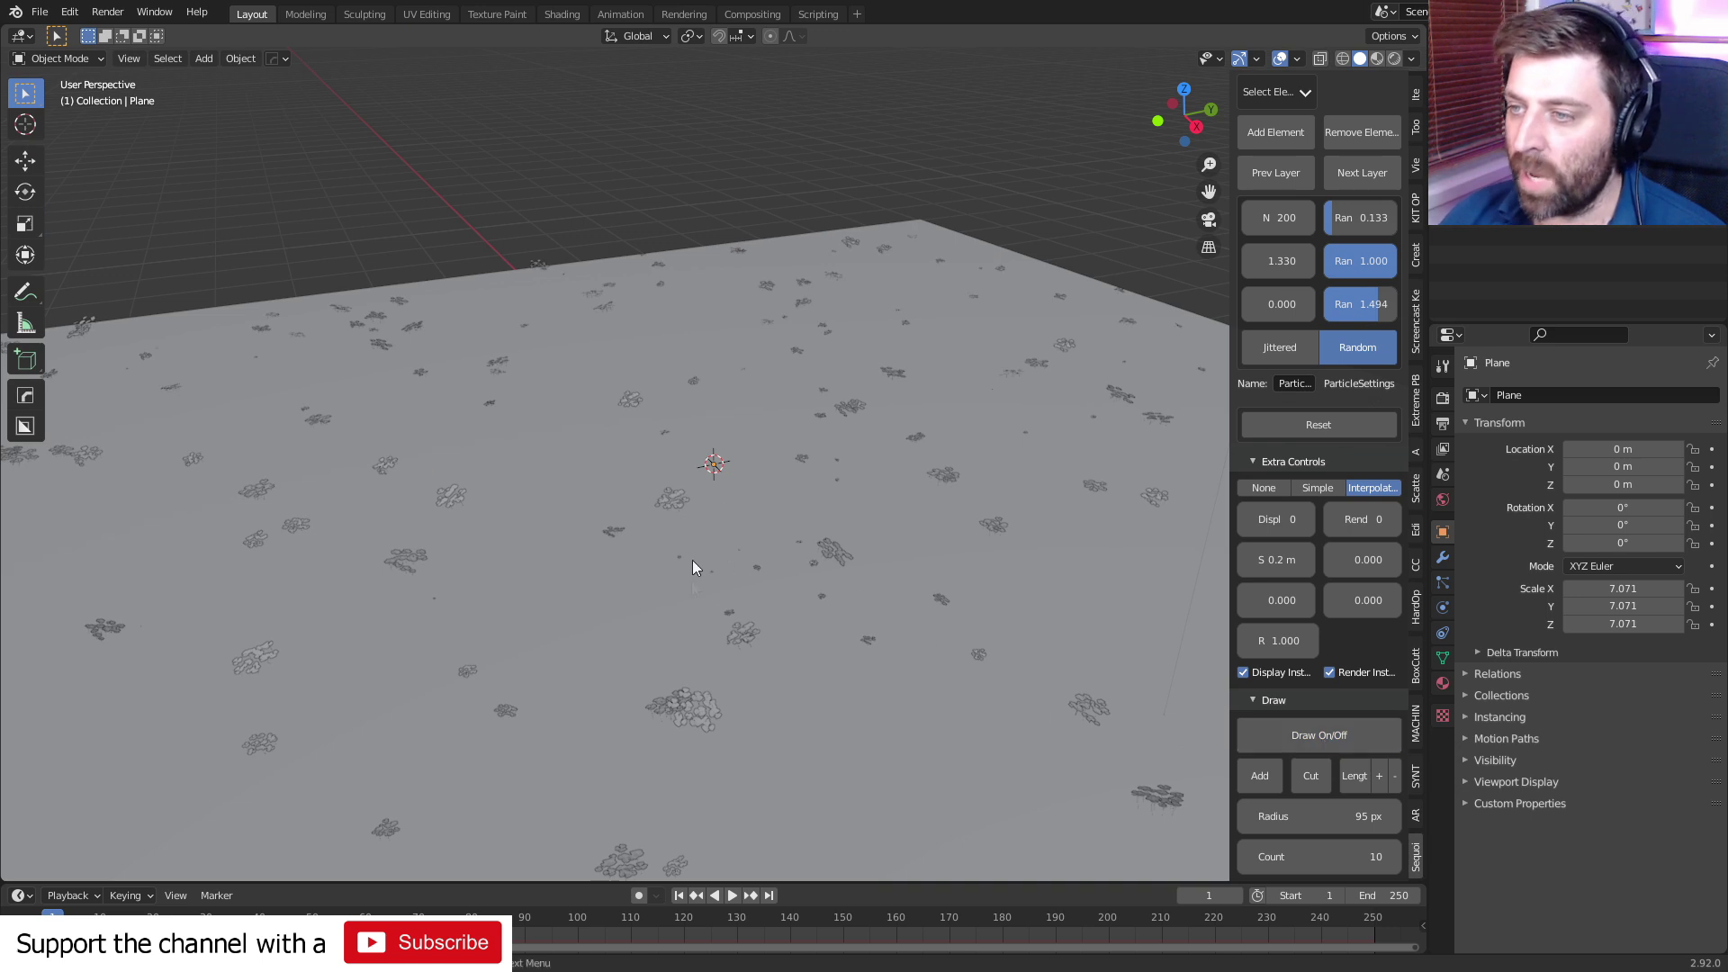
left_click(1341, 733)
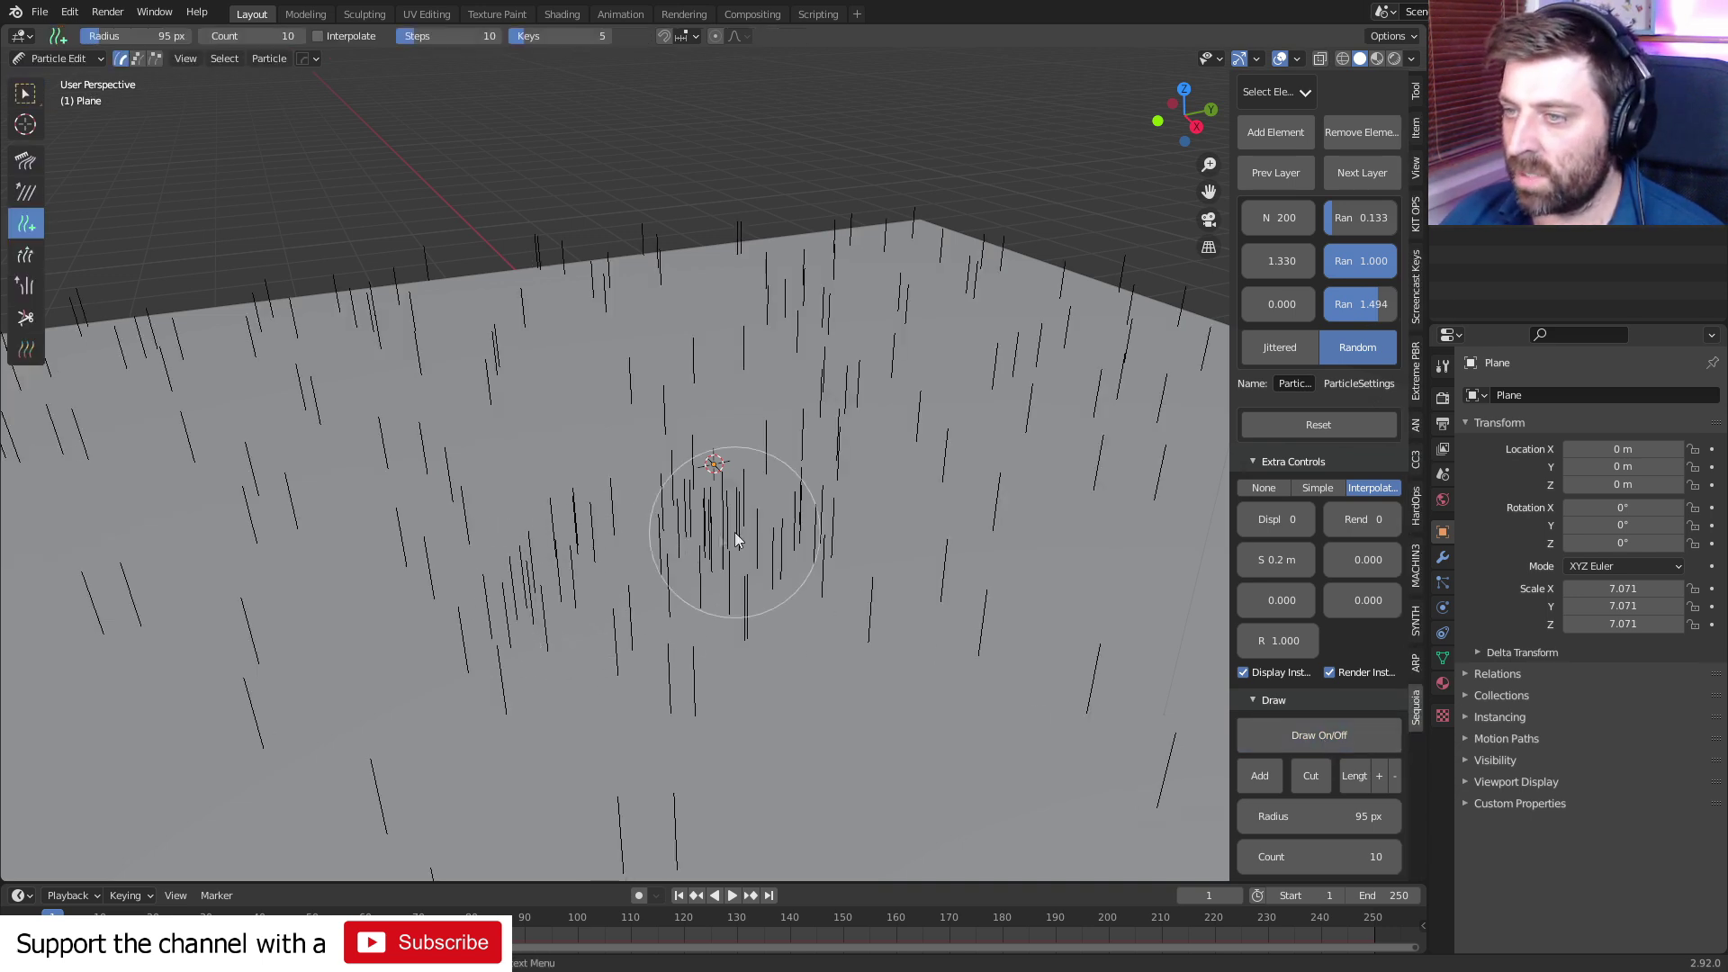
mouse_move(735, 539)
left_mouse_down()
mouse_move(760, 630)
mouse_move(684, 774)
left_mouse_up()
left_click(1320, 736)
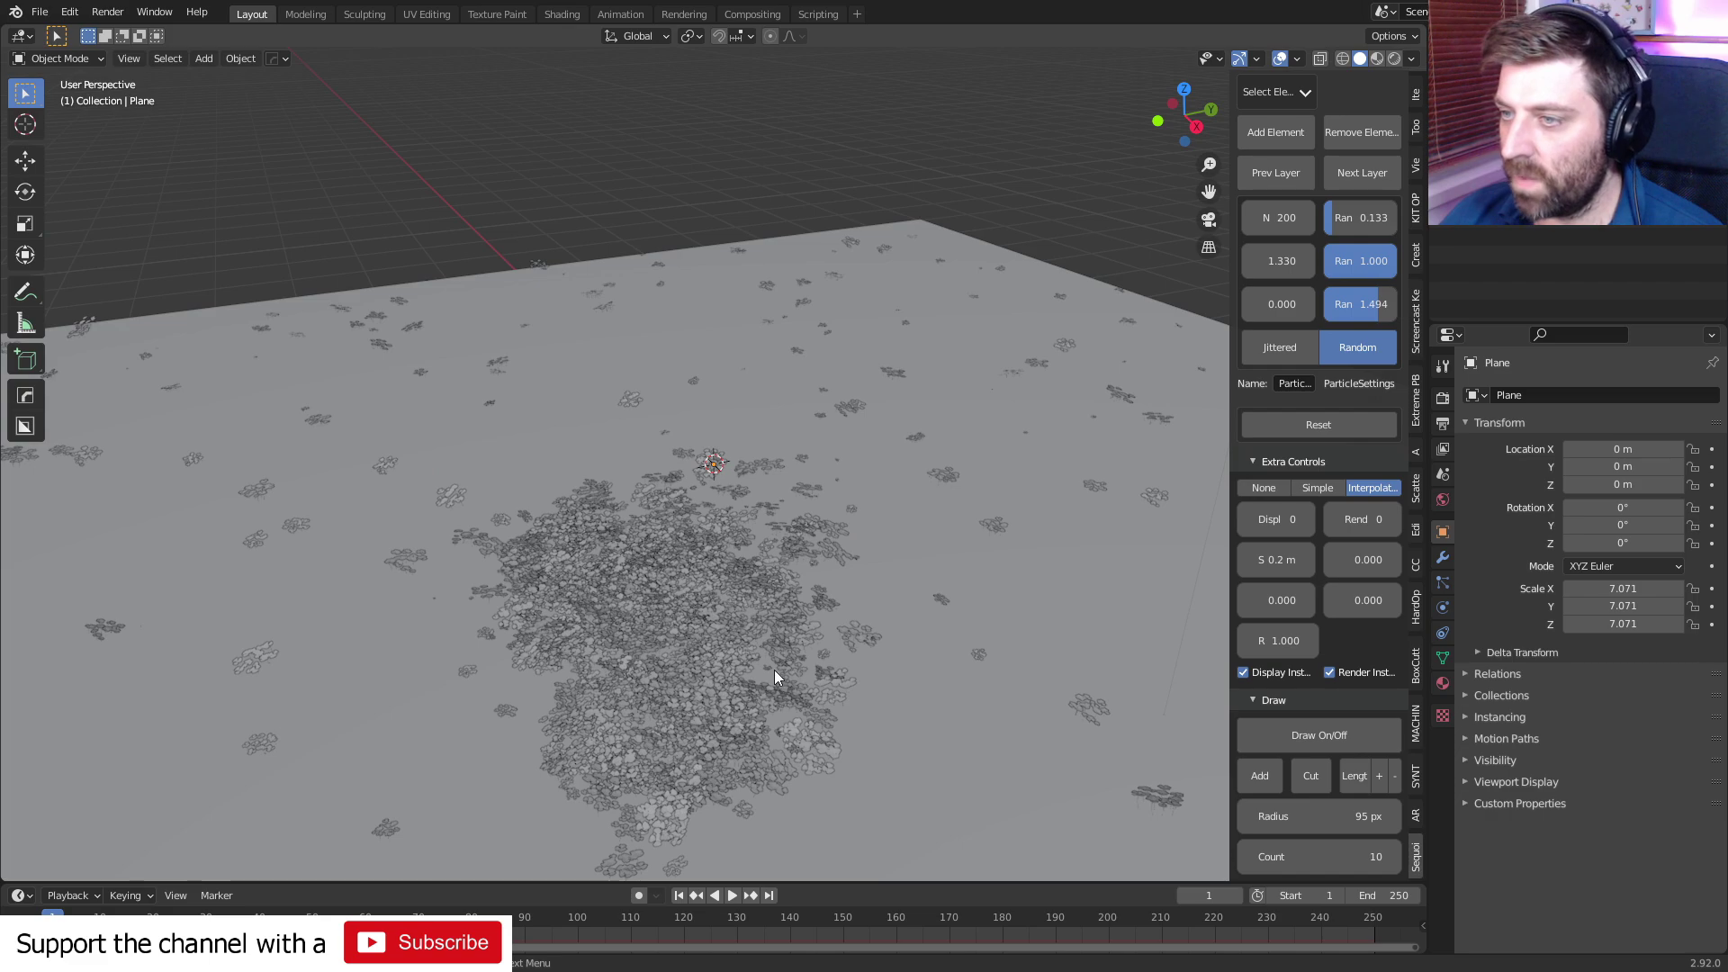
scroll(774, 669, "up", 3)
- Switch the viewport to Rendered shading and orbit around the green clover field
mouse_move(857, 671)
middle_mouse_down()
mouse_move(779, 700)
mouse_move(747, 586)
mouse_move(689, 549)
middle_mouse_up()
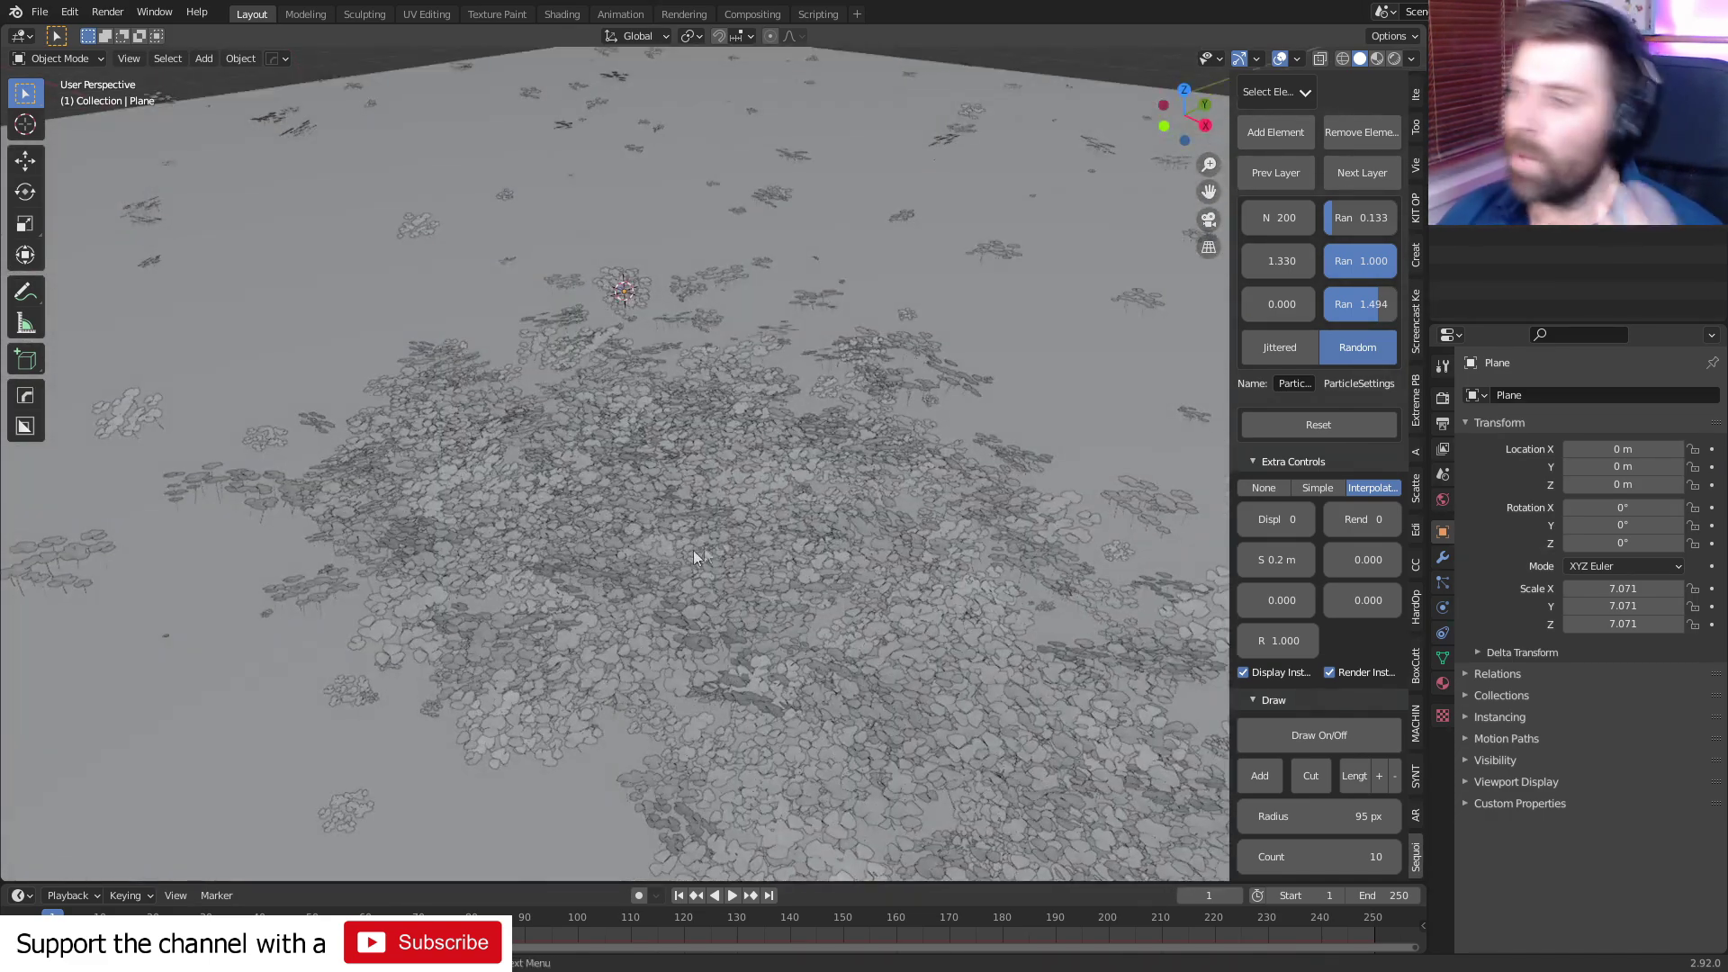
left_click(1394, 58)
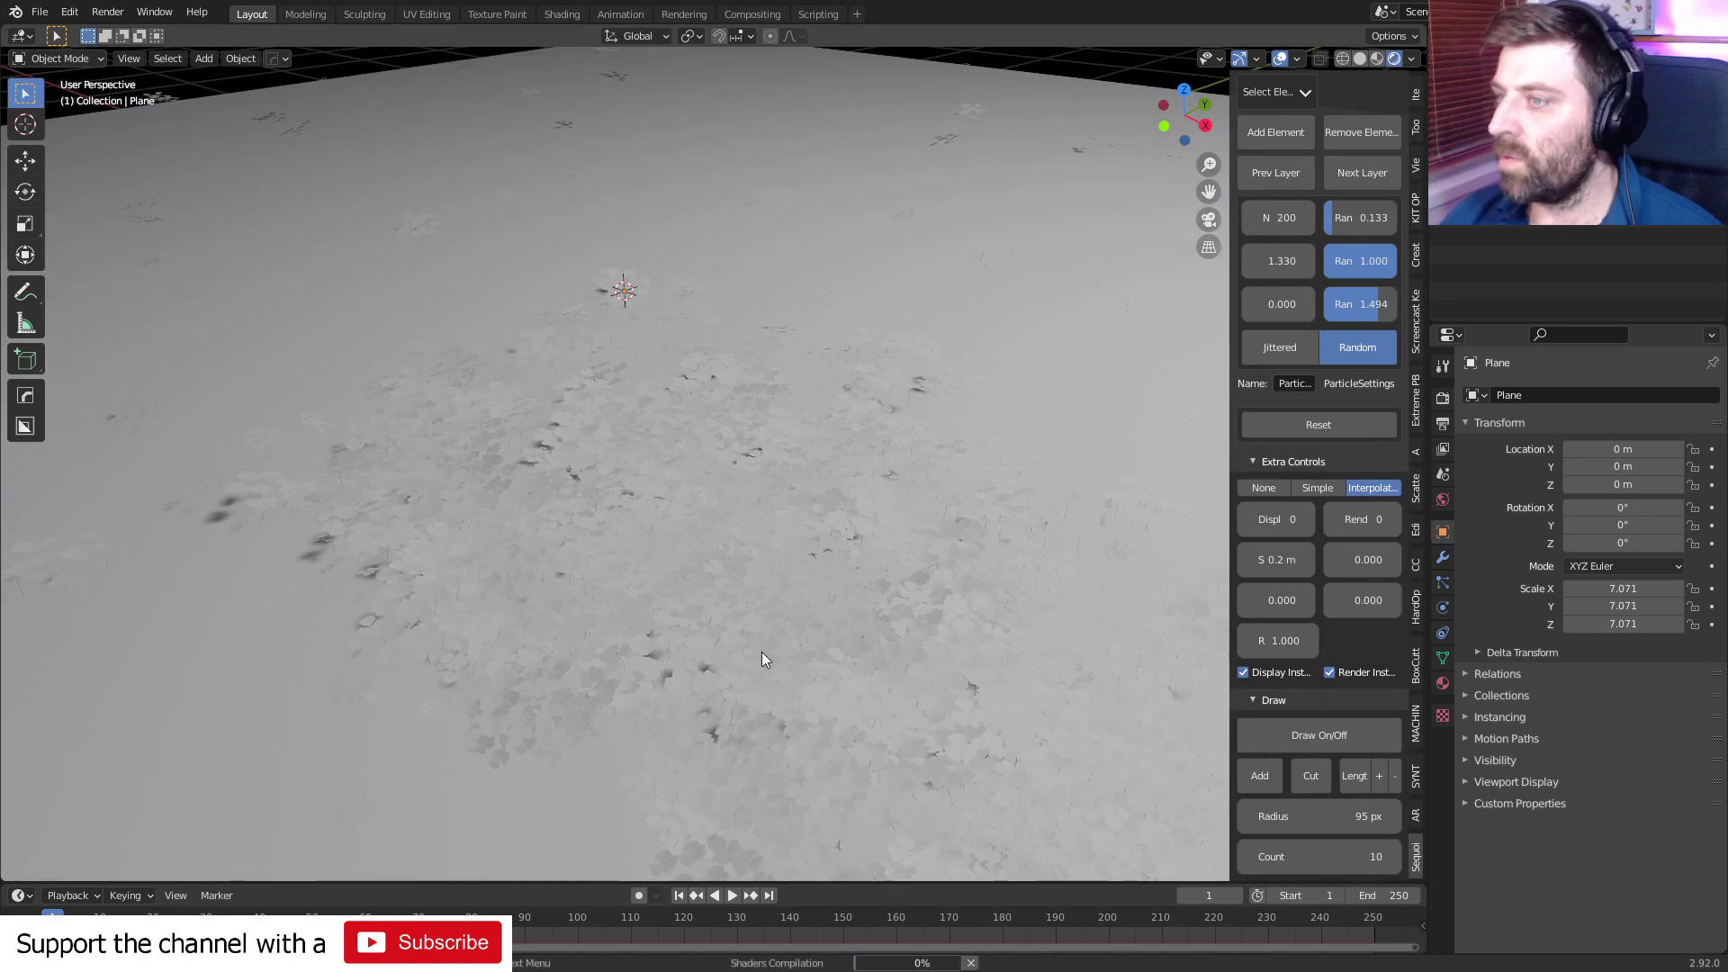
scroll(761, 652, "down", 5)
middle_click_drag(763, 642, 961, 625)
scroll(960, 633, "up", 4)
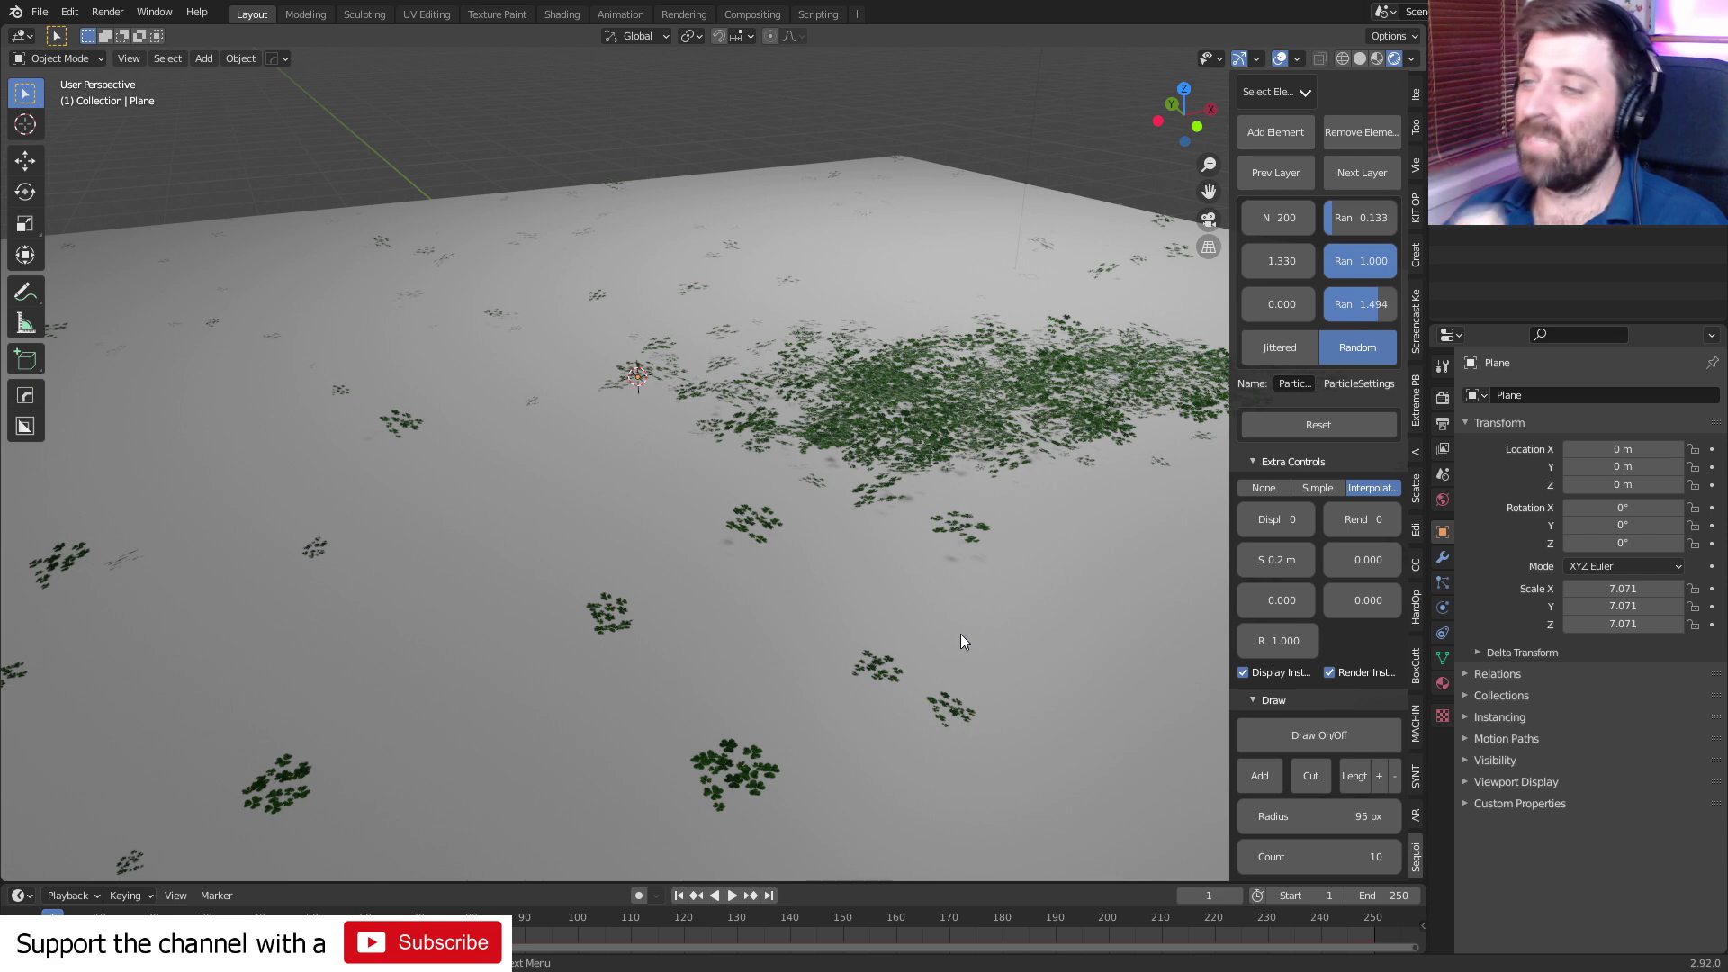
scroll(936, 410, "down", 3)
- Reframe the clover patch and start a new Sequoia scatter layer
middle_click_drag(936, 409, 738, 603)
scroll(711, 549, "up", 3)
middle_click_drag(694, 513, 682, 524)
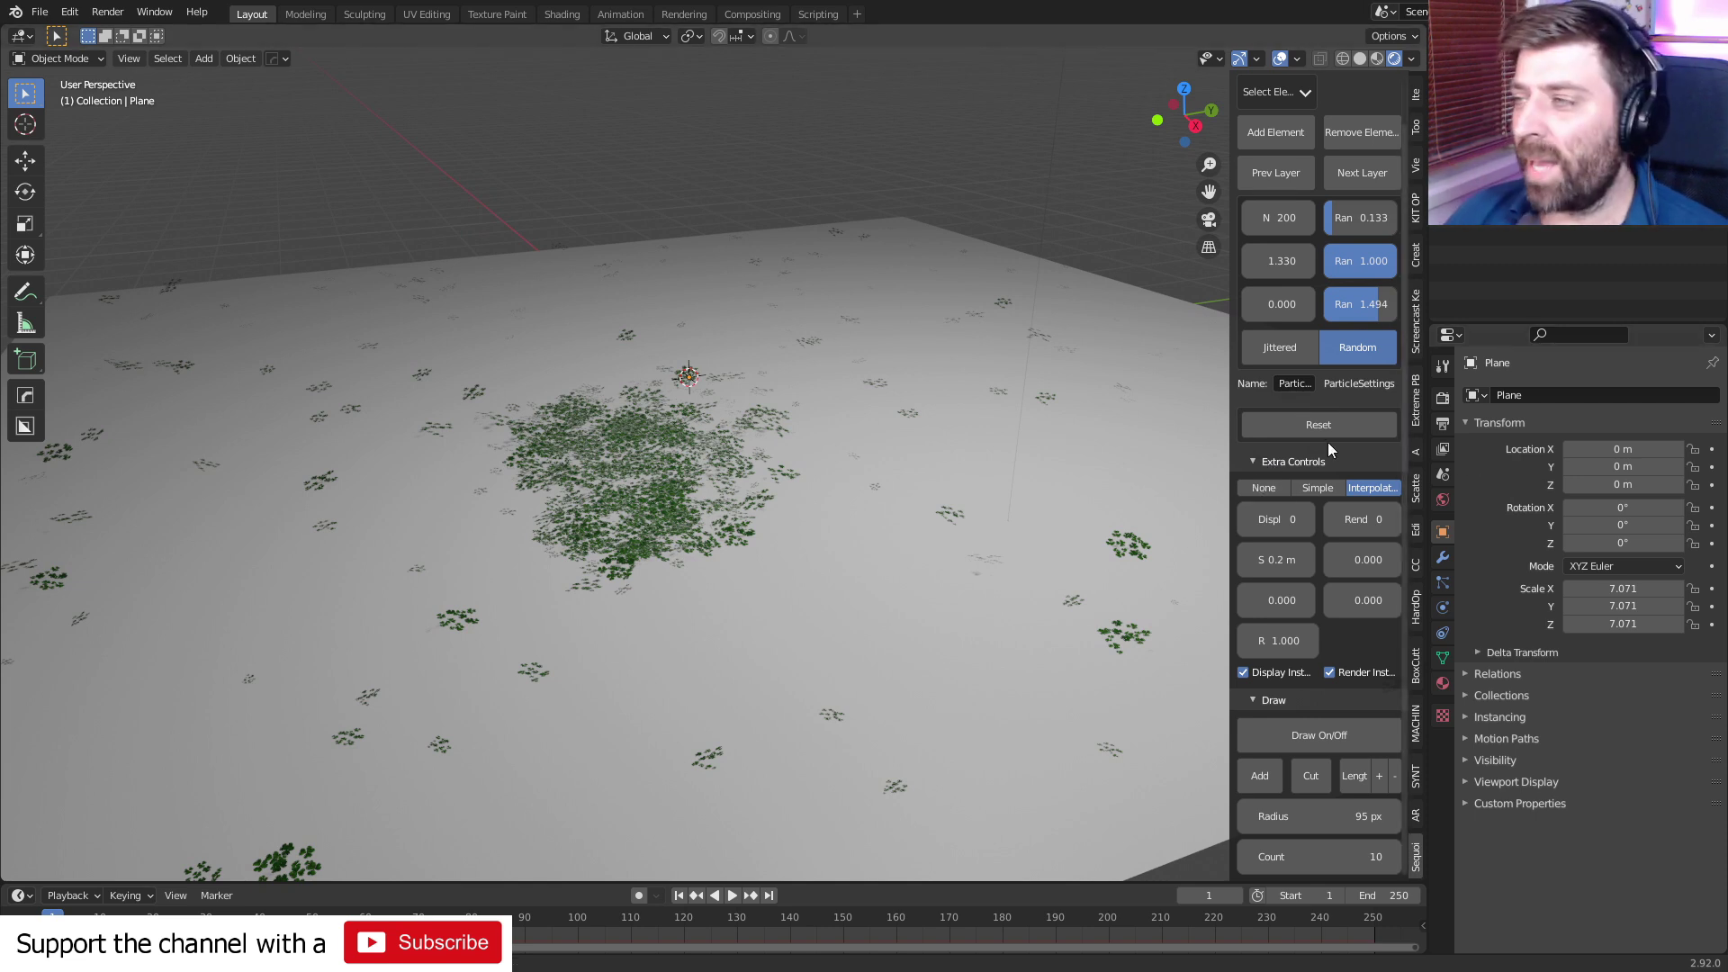
scroll(1328, 441, "up", 2)
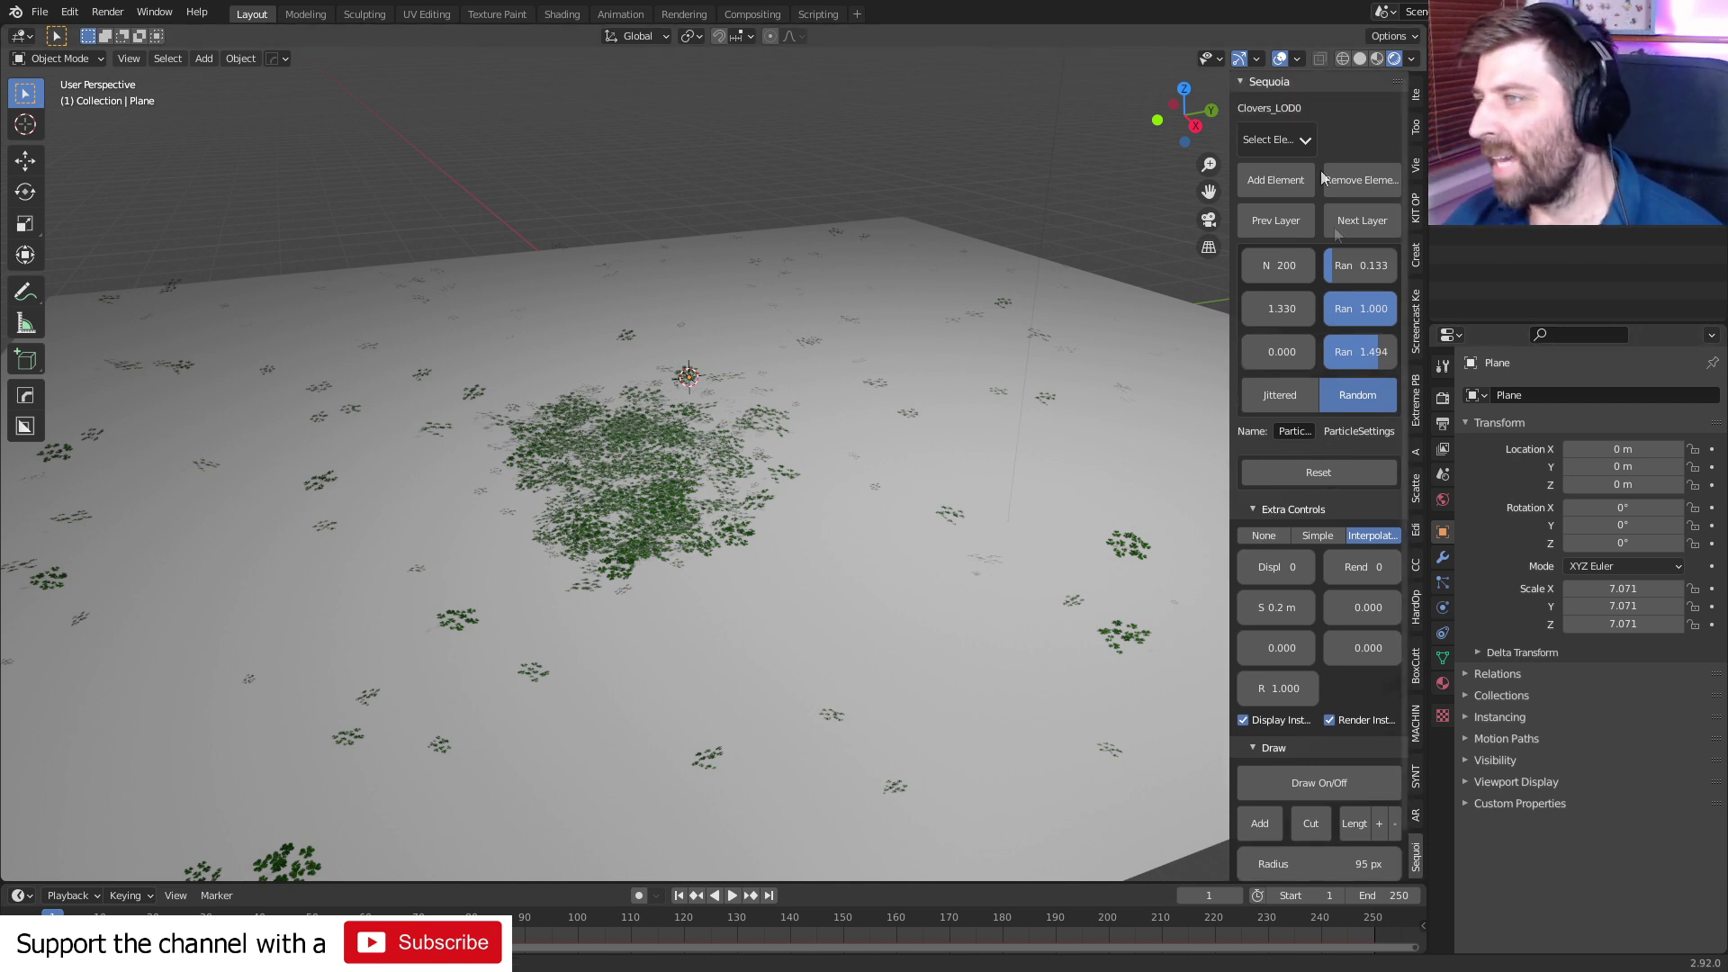
left_click(1349, 235)
left_click(1301, 139)
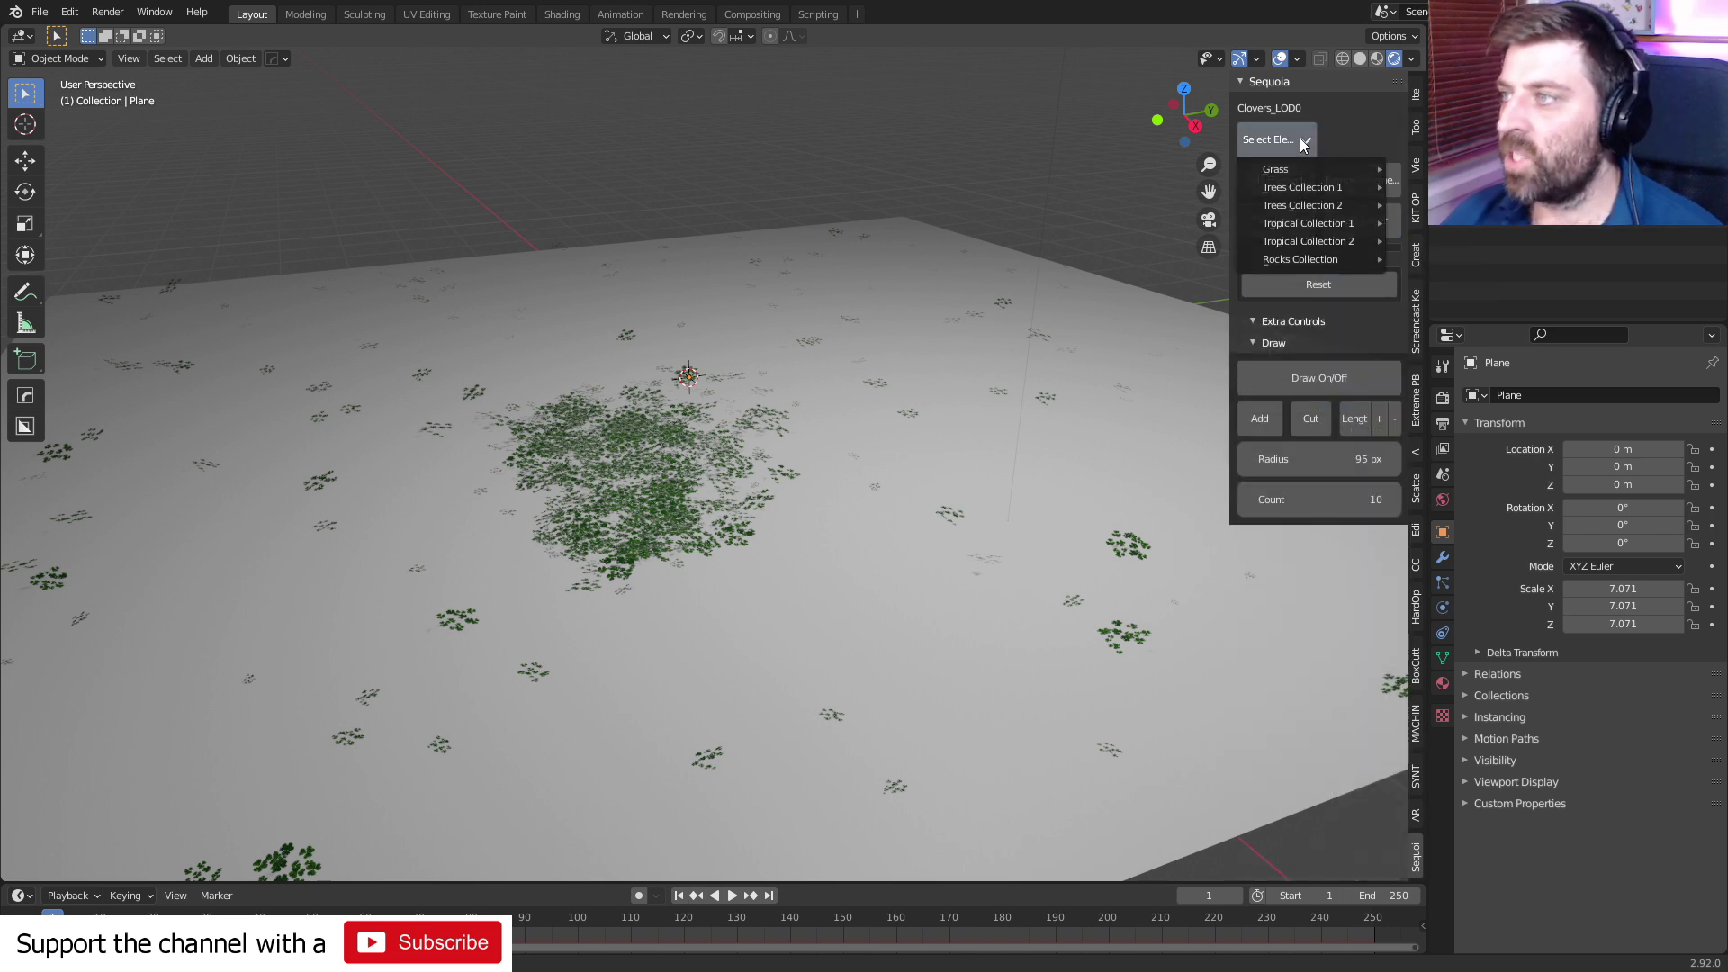
- Add Grass > Bahiagrass as a scatter layer on the plane with a count of 2000
mouse_move(1310, 169)
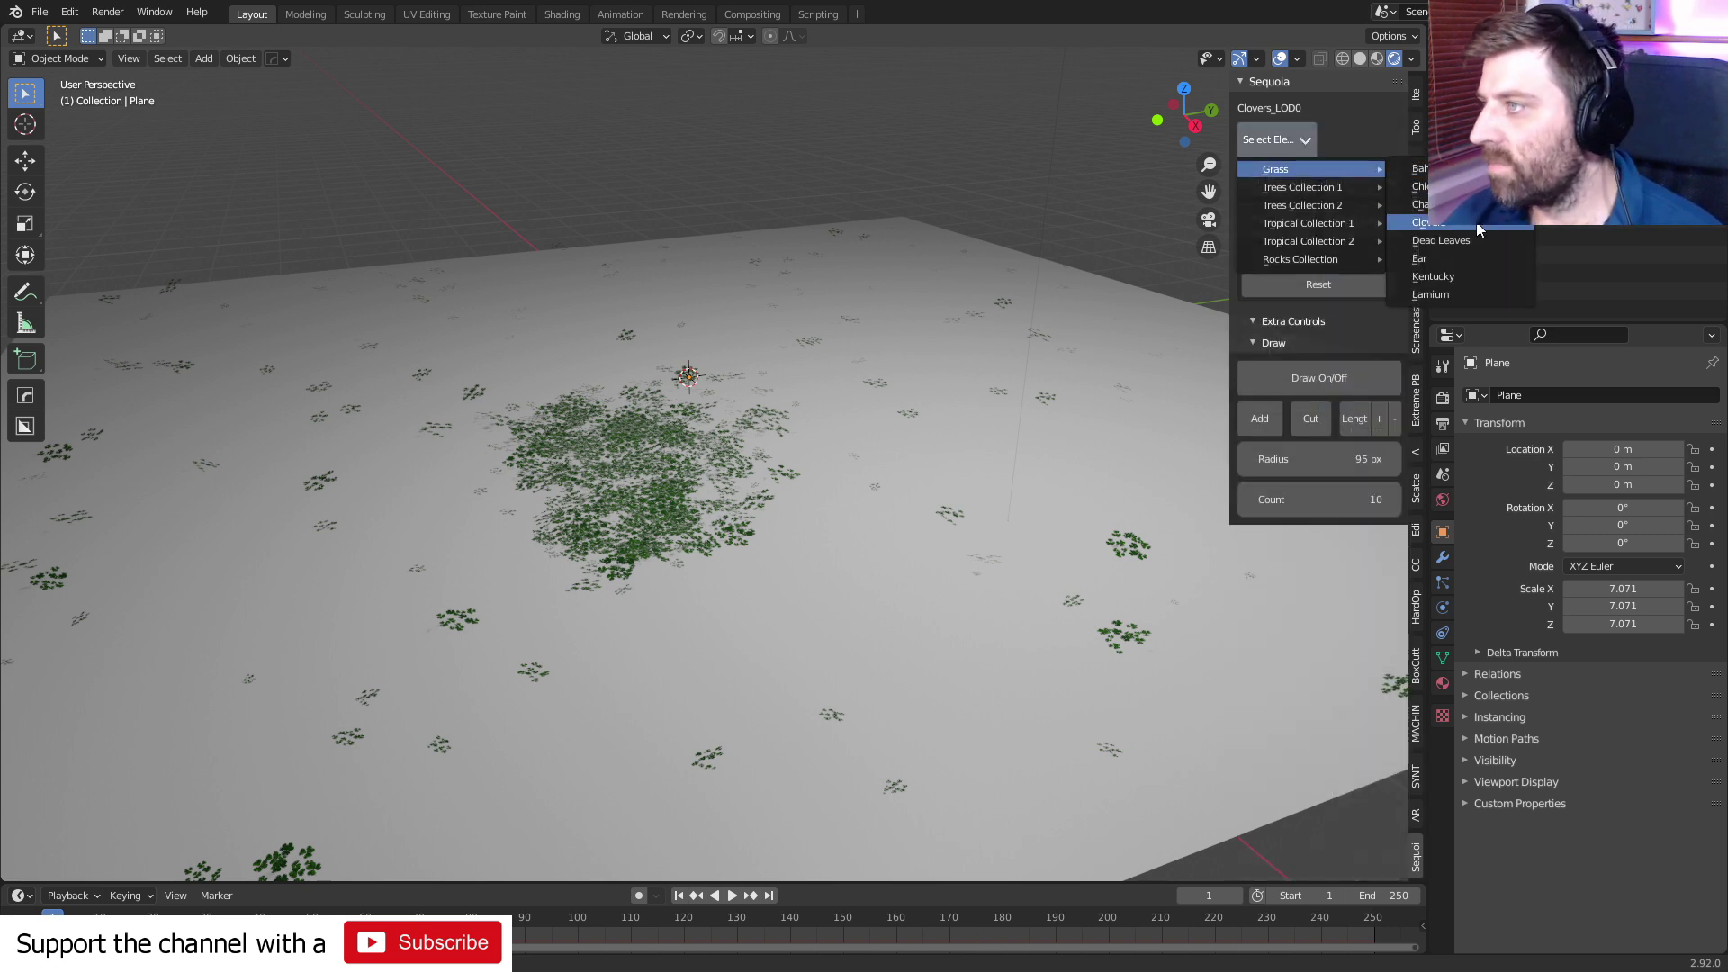
left_click(1440, 169)
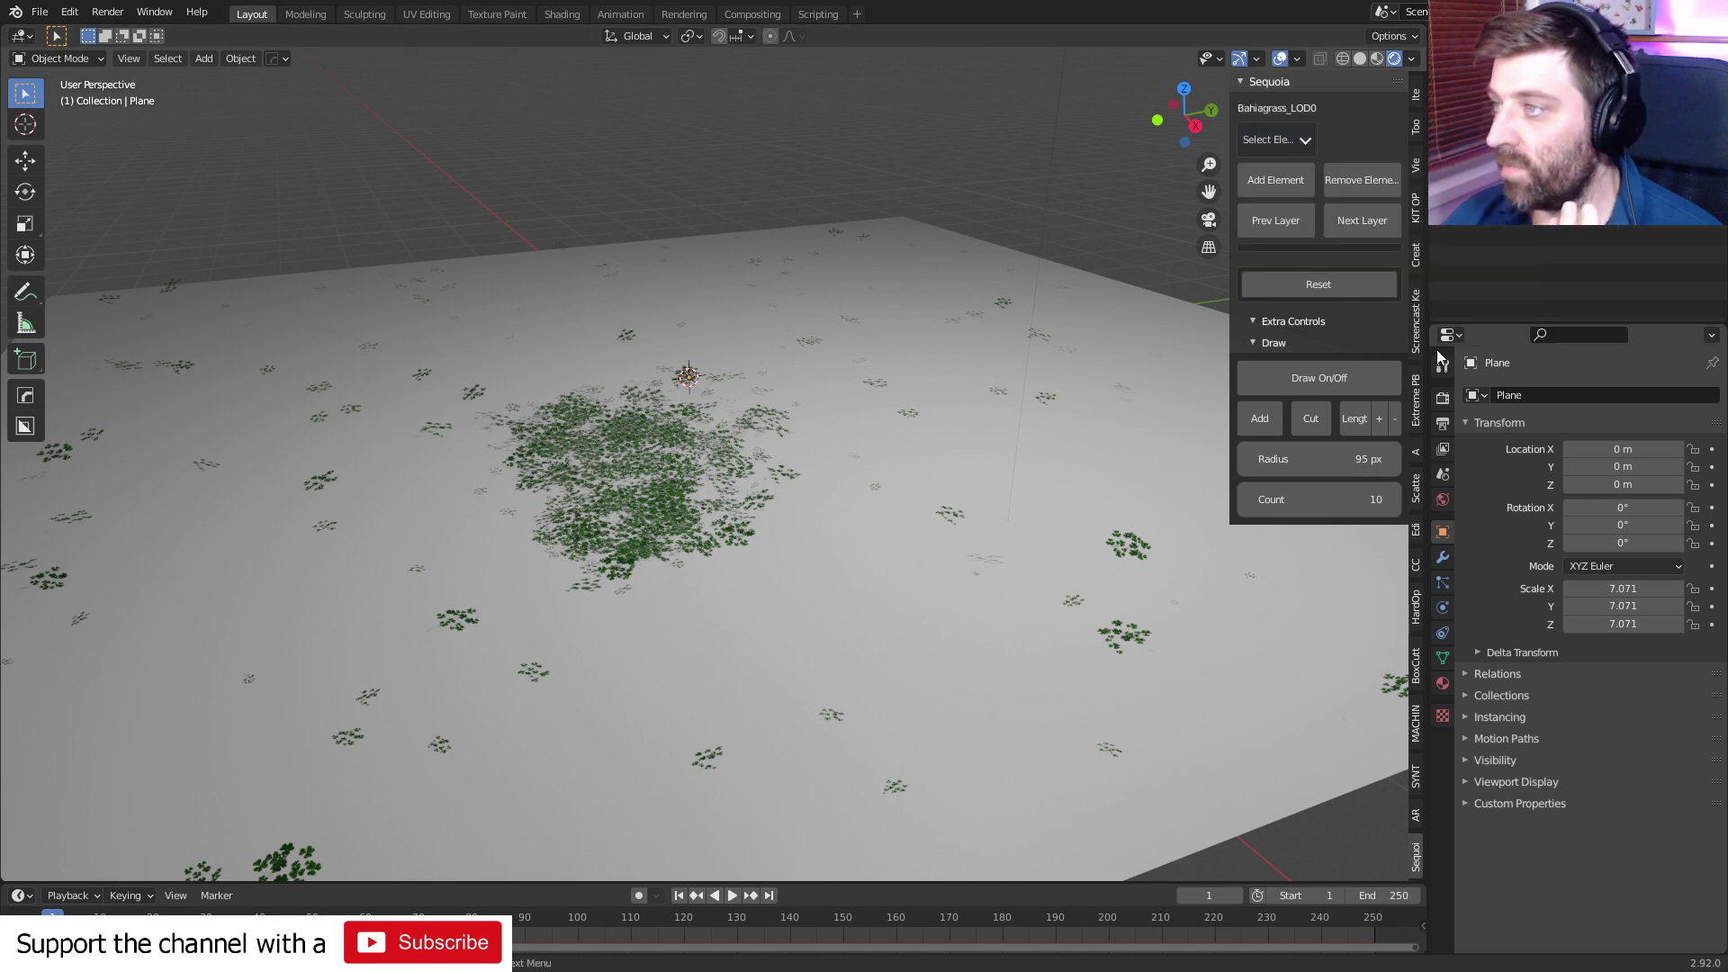
left_click(961, 363)
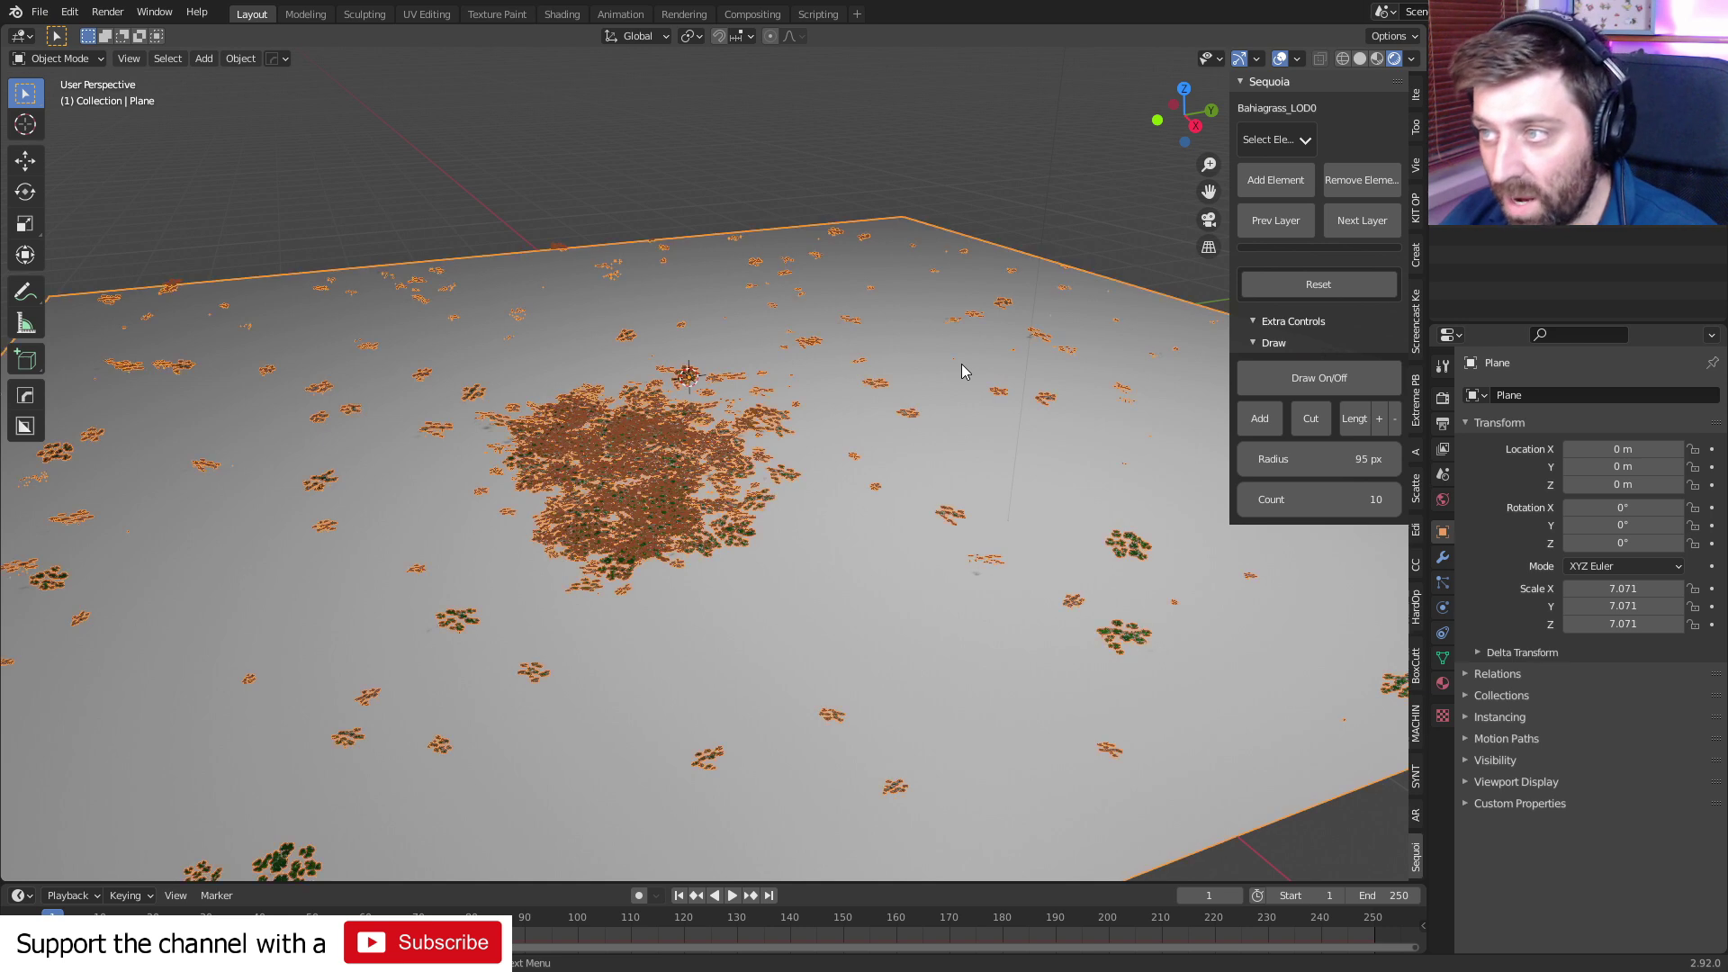
left_click(1302, 192)
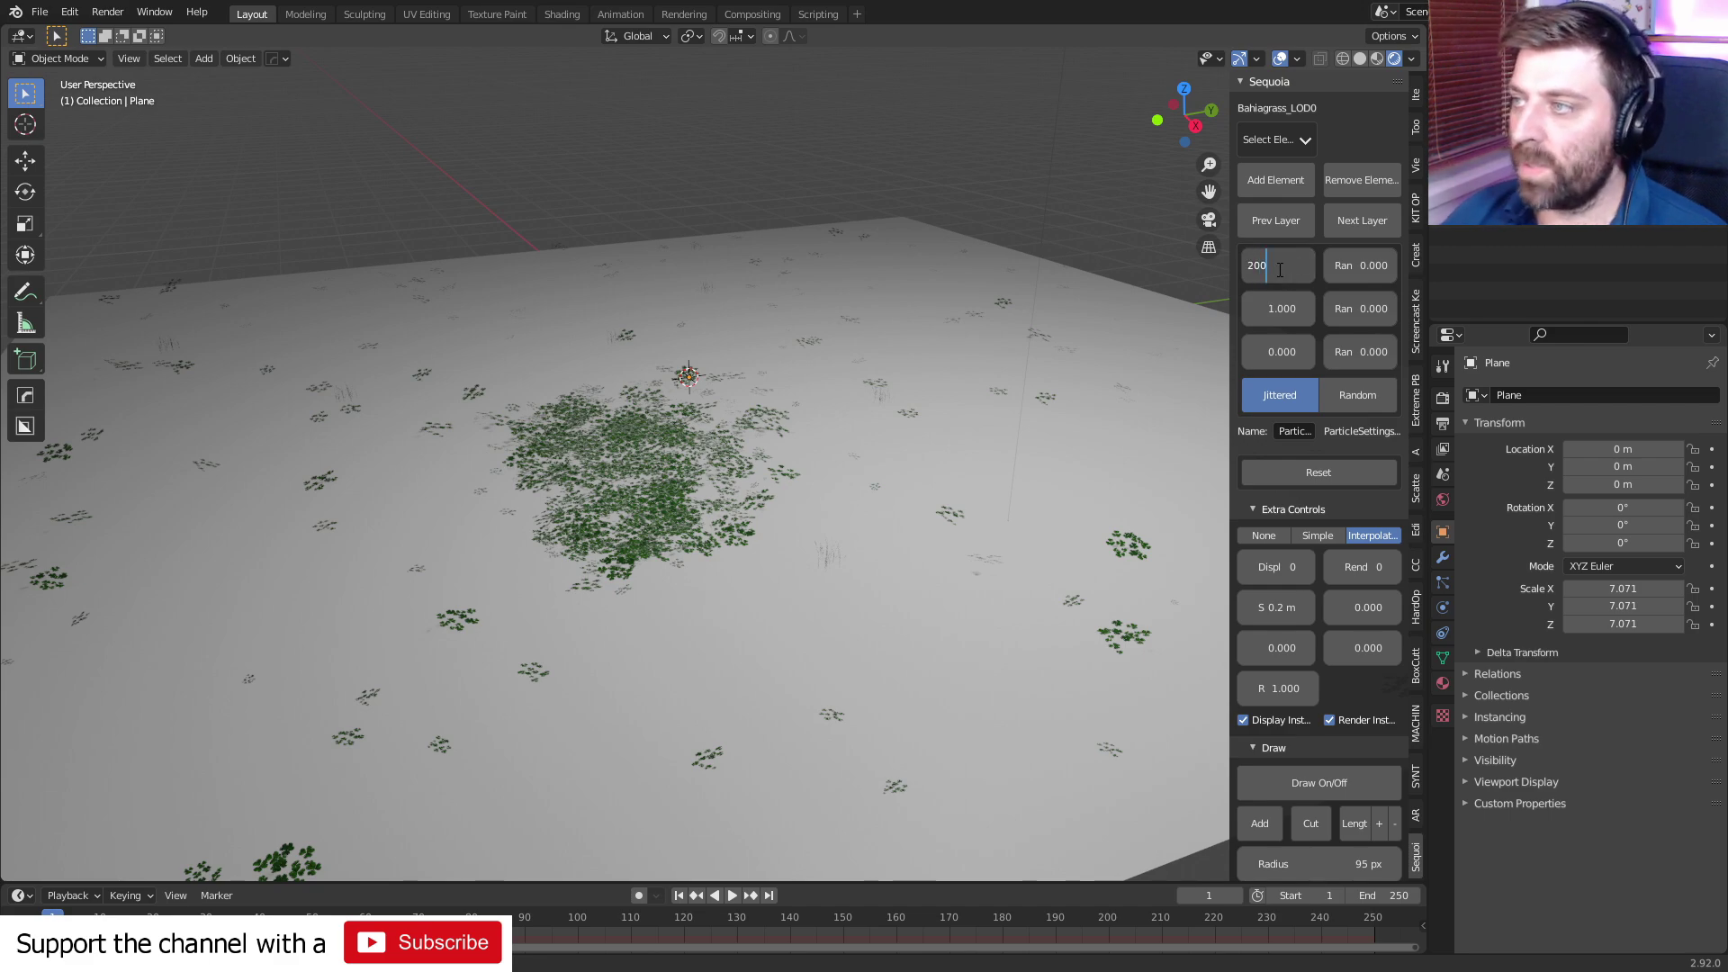
key("Return")
- Randomize the grass variations to 0.108 and 2.000 and switch it to Random distribution
mouse_move(723, 516)
middle_mouse_down()
mouse_move(632, 560)
mouse_move(743, 525)
middle_mouse_up()
scroll(742, 524, "up", 3)
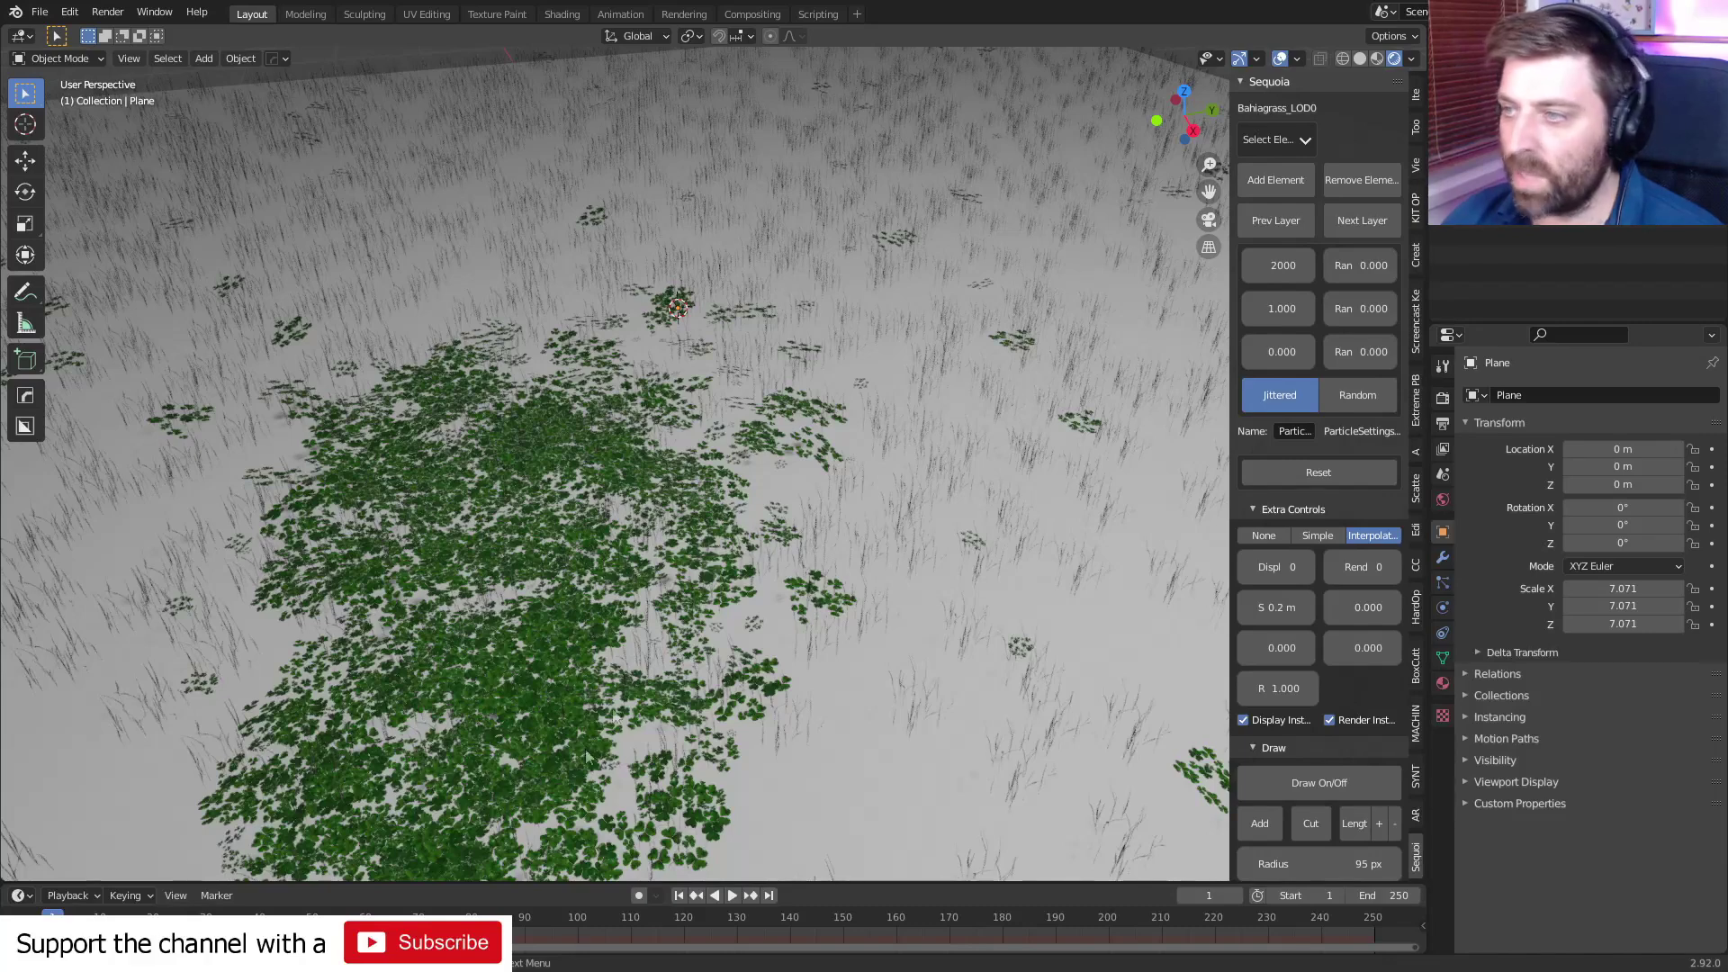
scroll(639, 628, "down", 2)
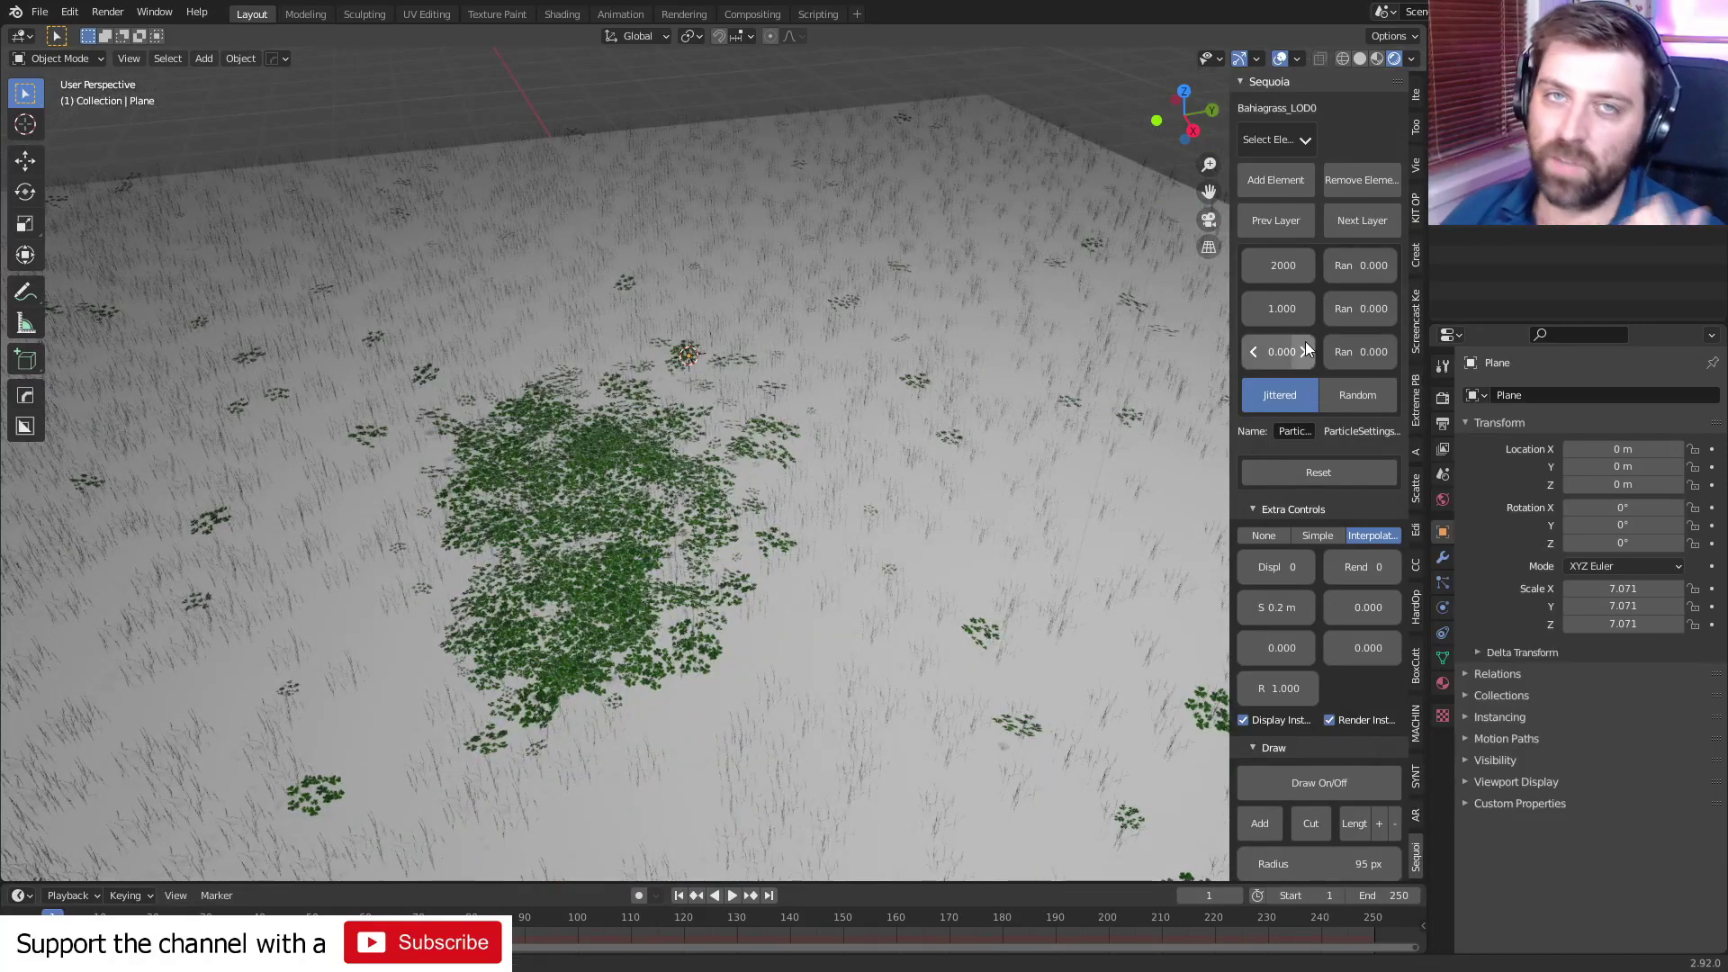
left_click_drag(1329, 279, 1377, 311)
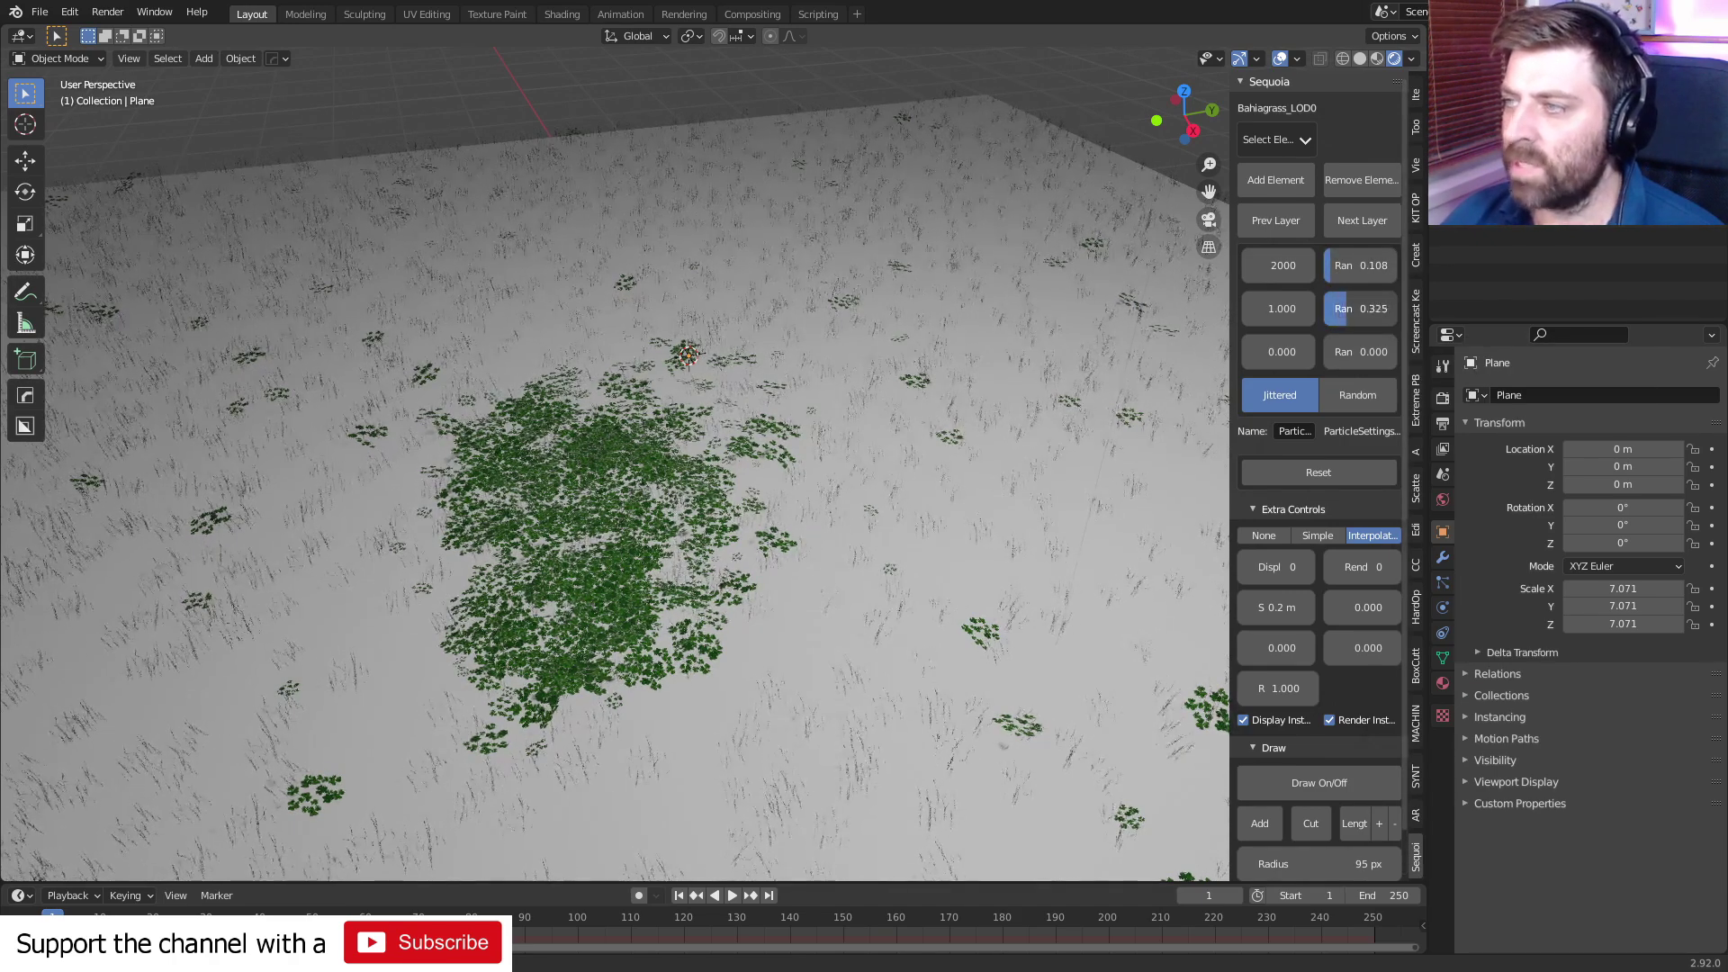
left_click_drag(1353, 357, 1404, 356)
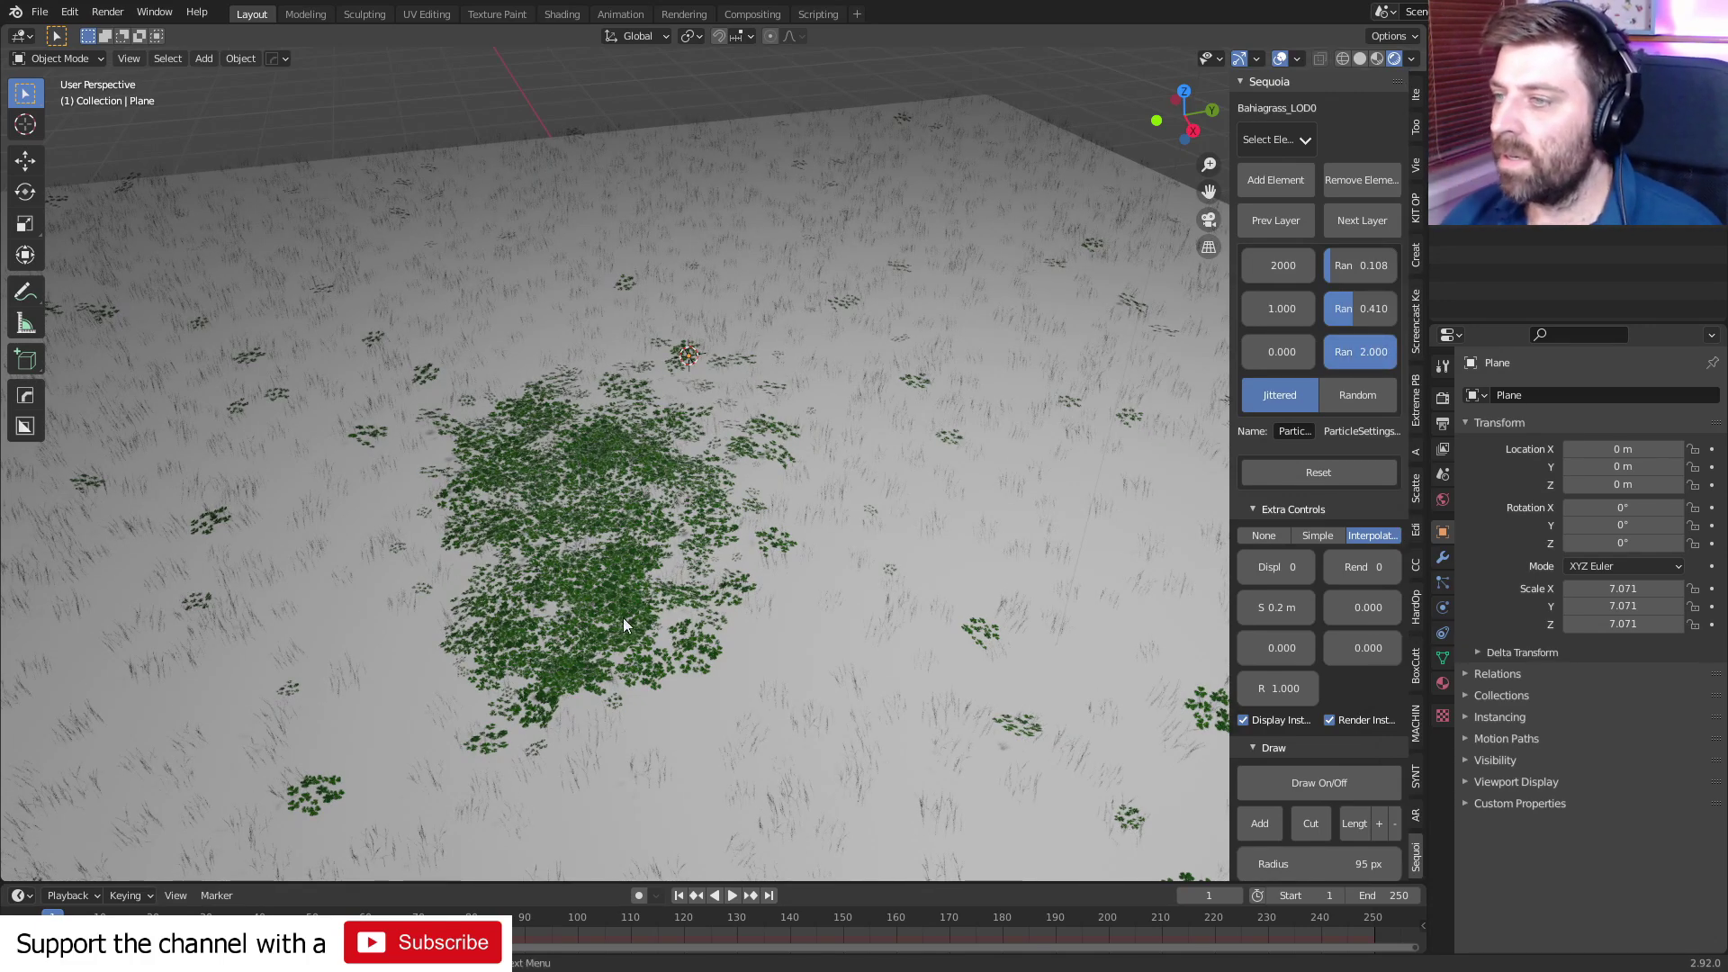
left_click(1359, 396)
scroll(878, 509, "up", 5)
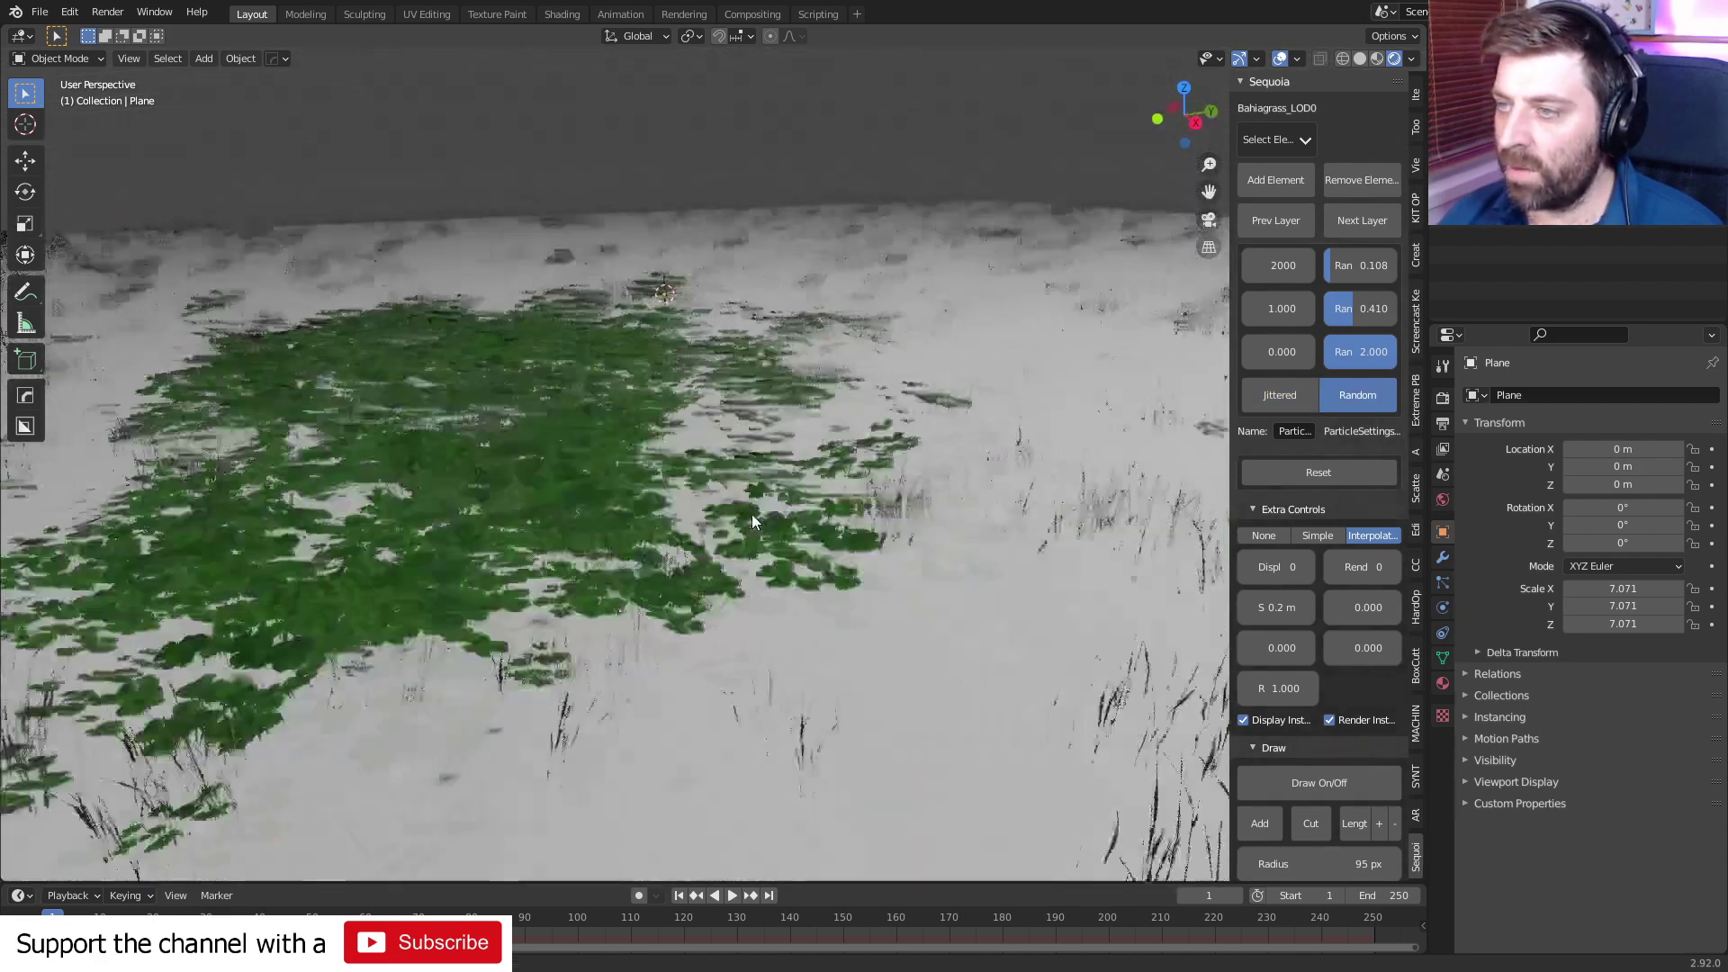
middle_click_drag(753, 515, 667, 537)
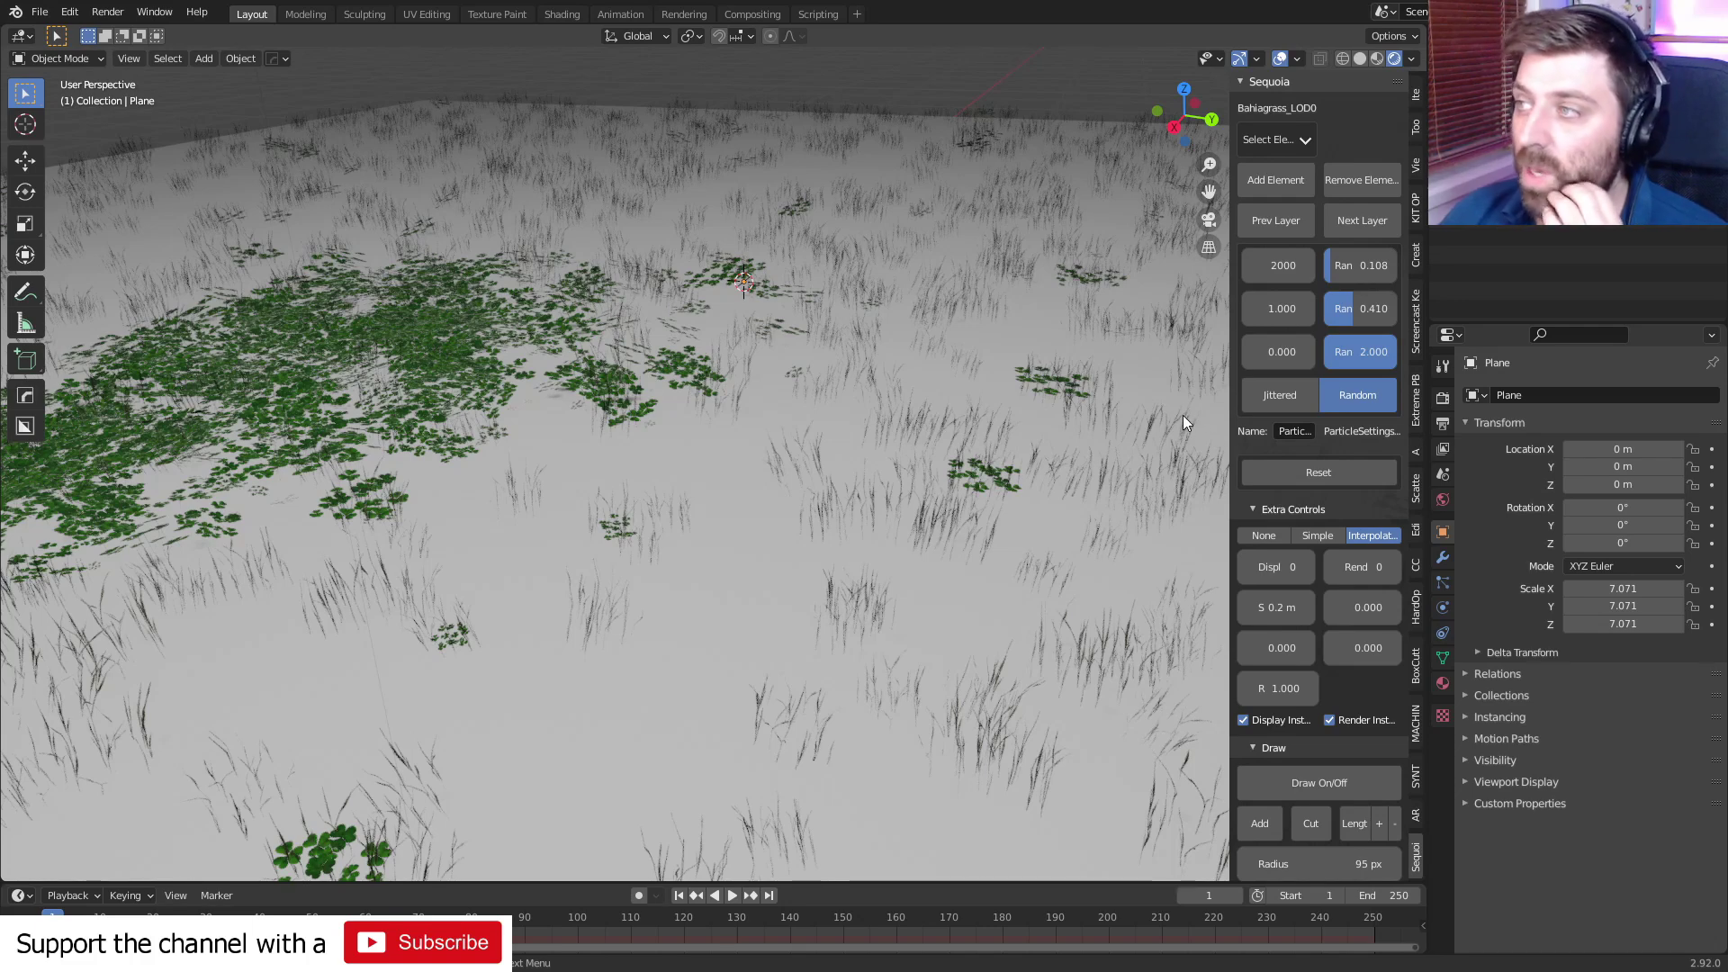
left_click(1368, 220)
- Add a Rock Forest 1 layer of 10 rocks randomized at 0.663, 0.313 and 1.036
left_click(1298, 136)
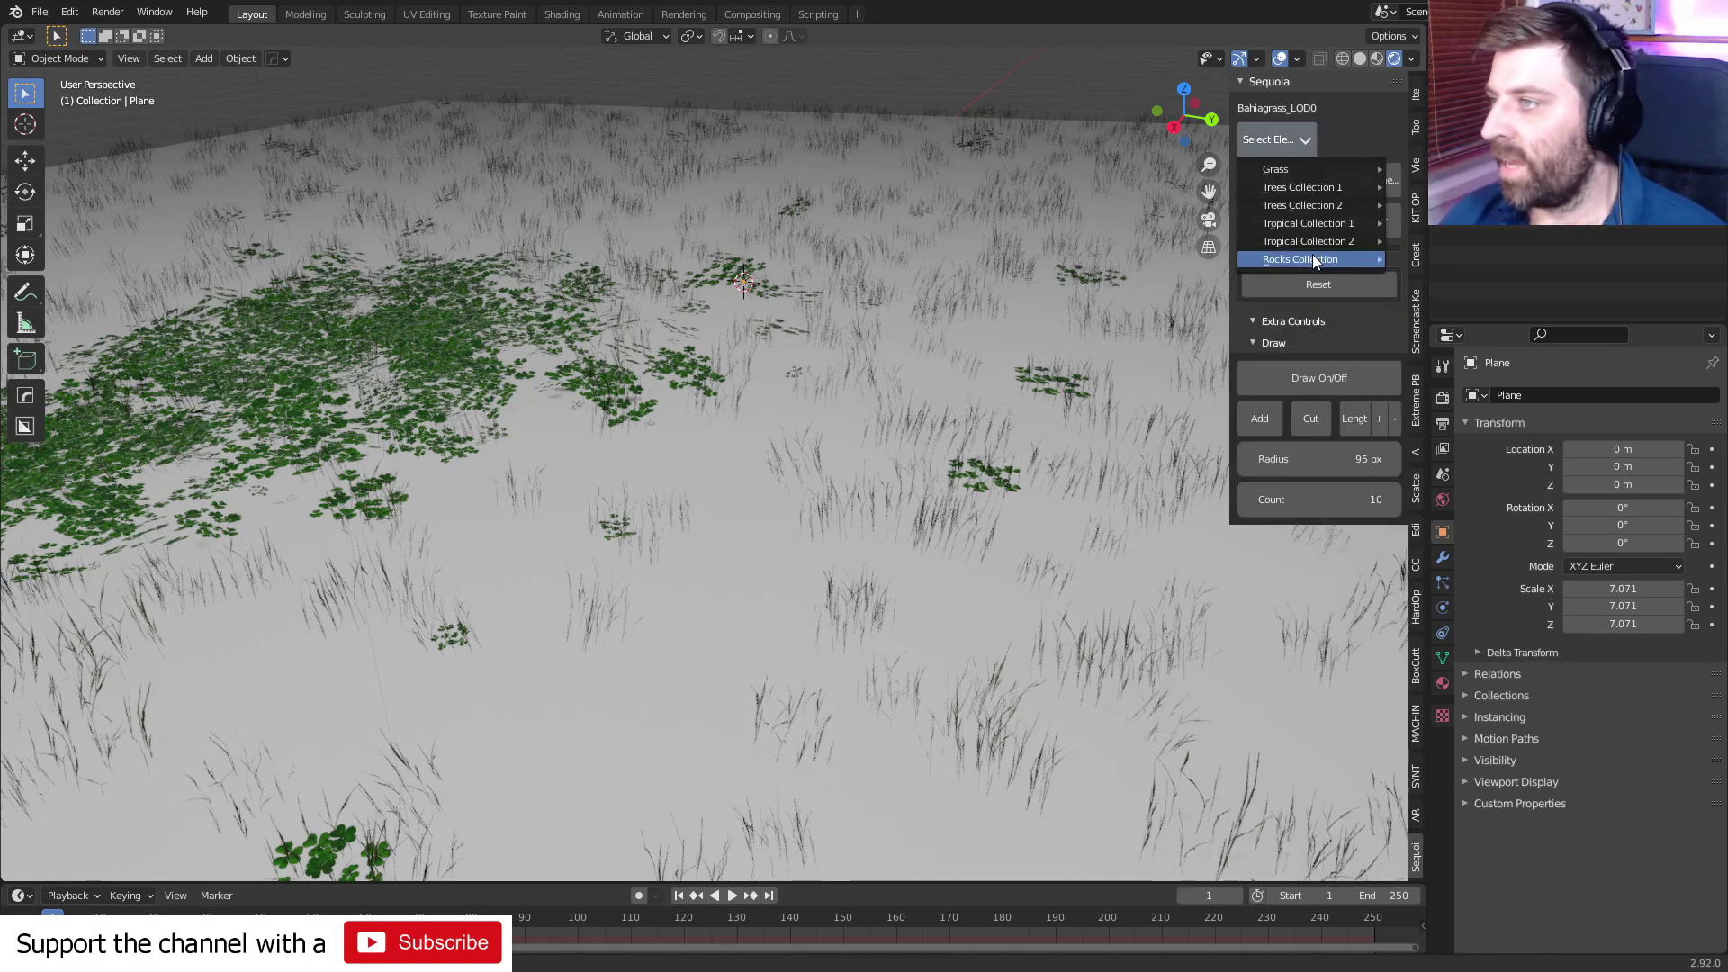
mouse_move(1311, 260)
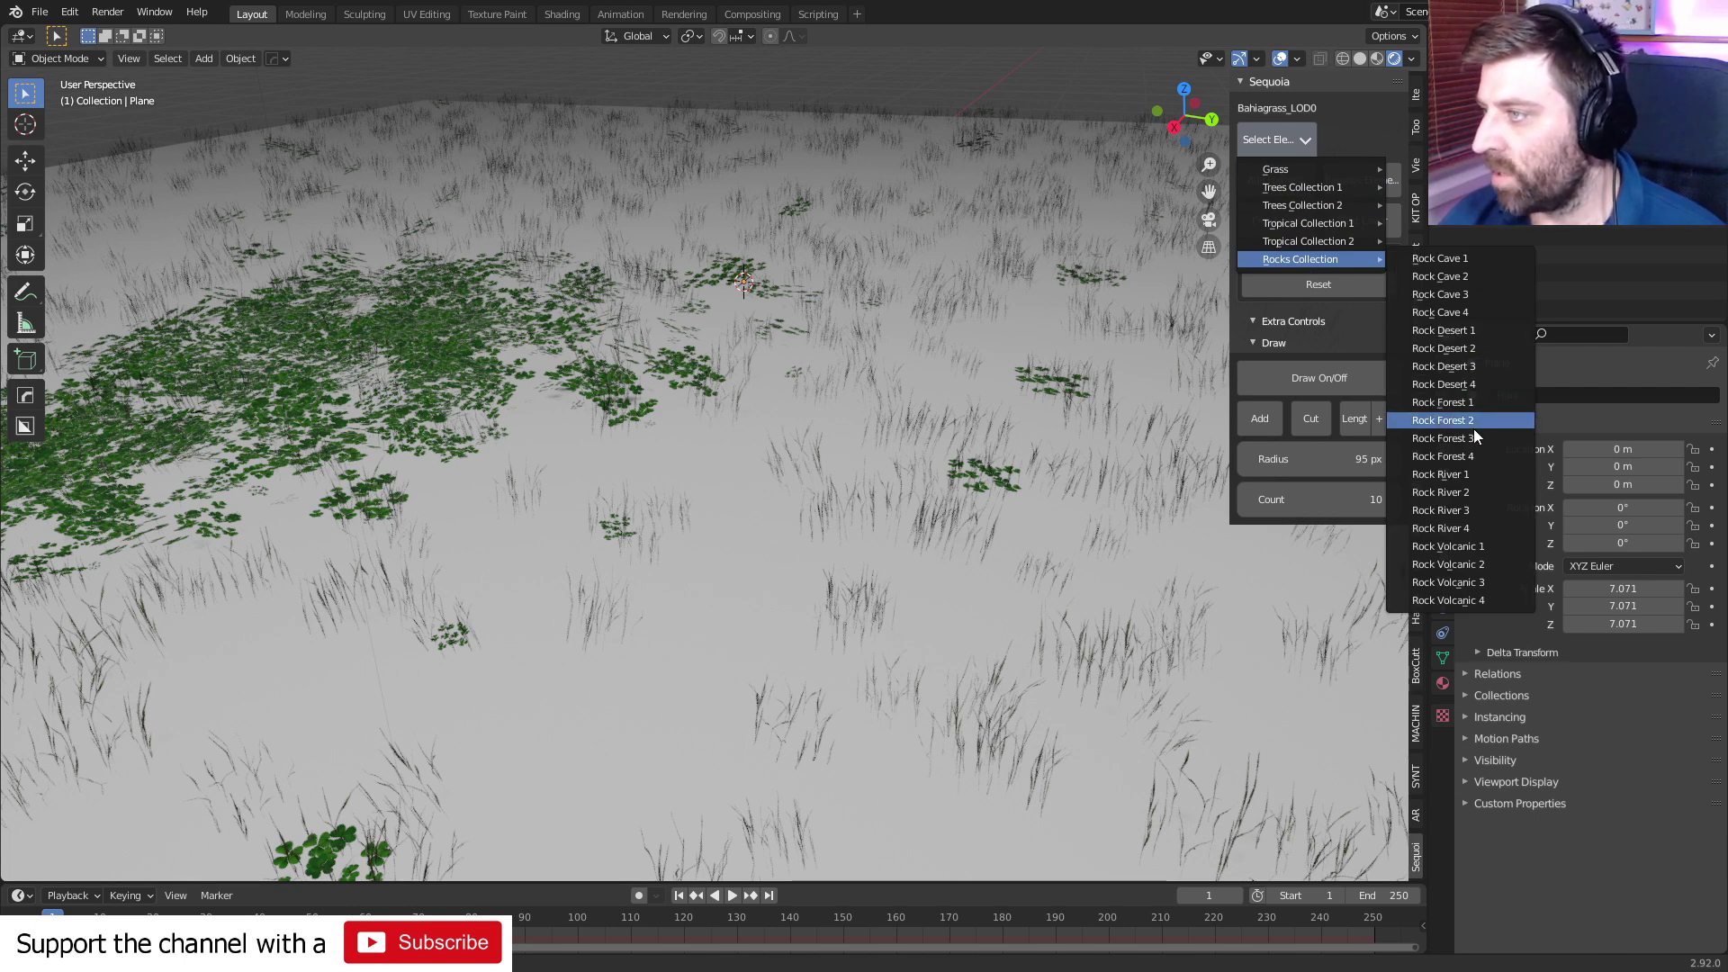
left_click(1474, 402)
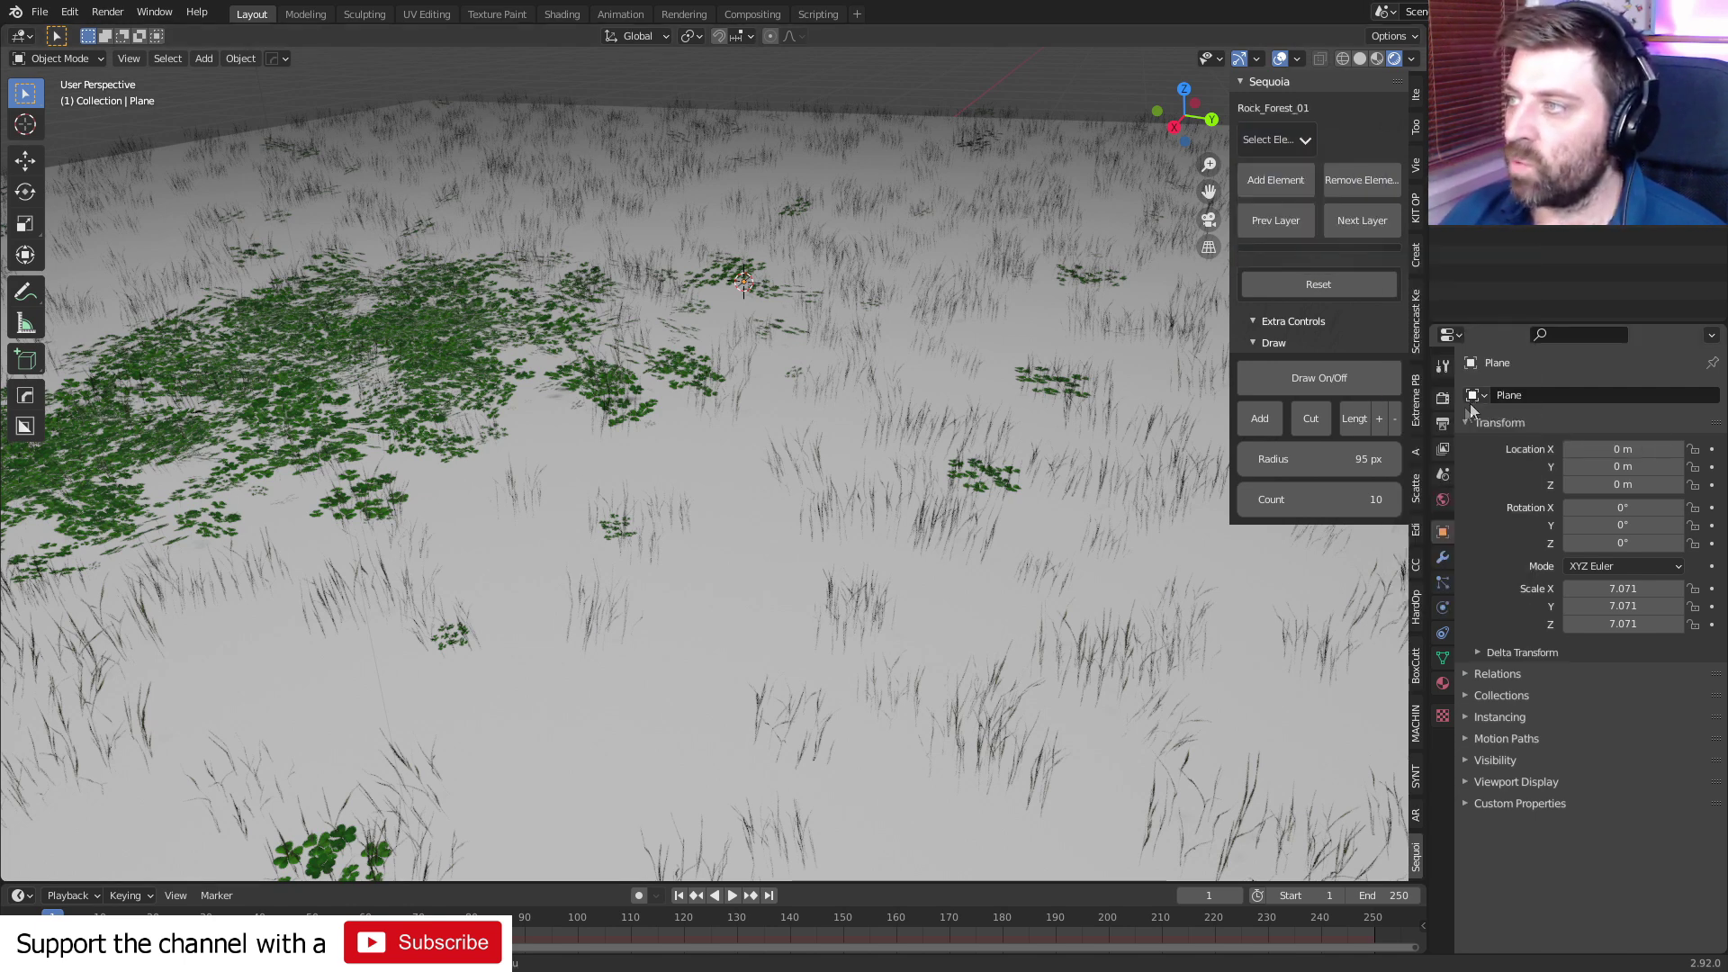
left_click(1281, 369)
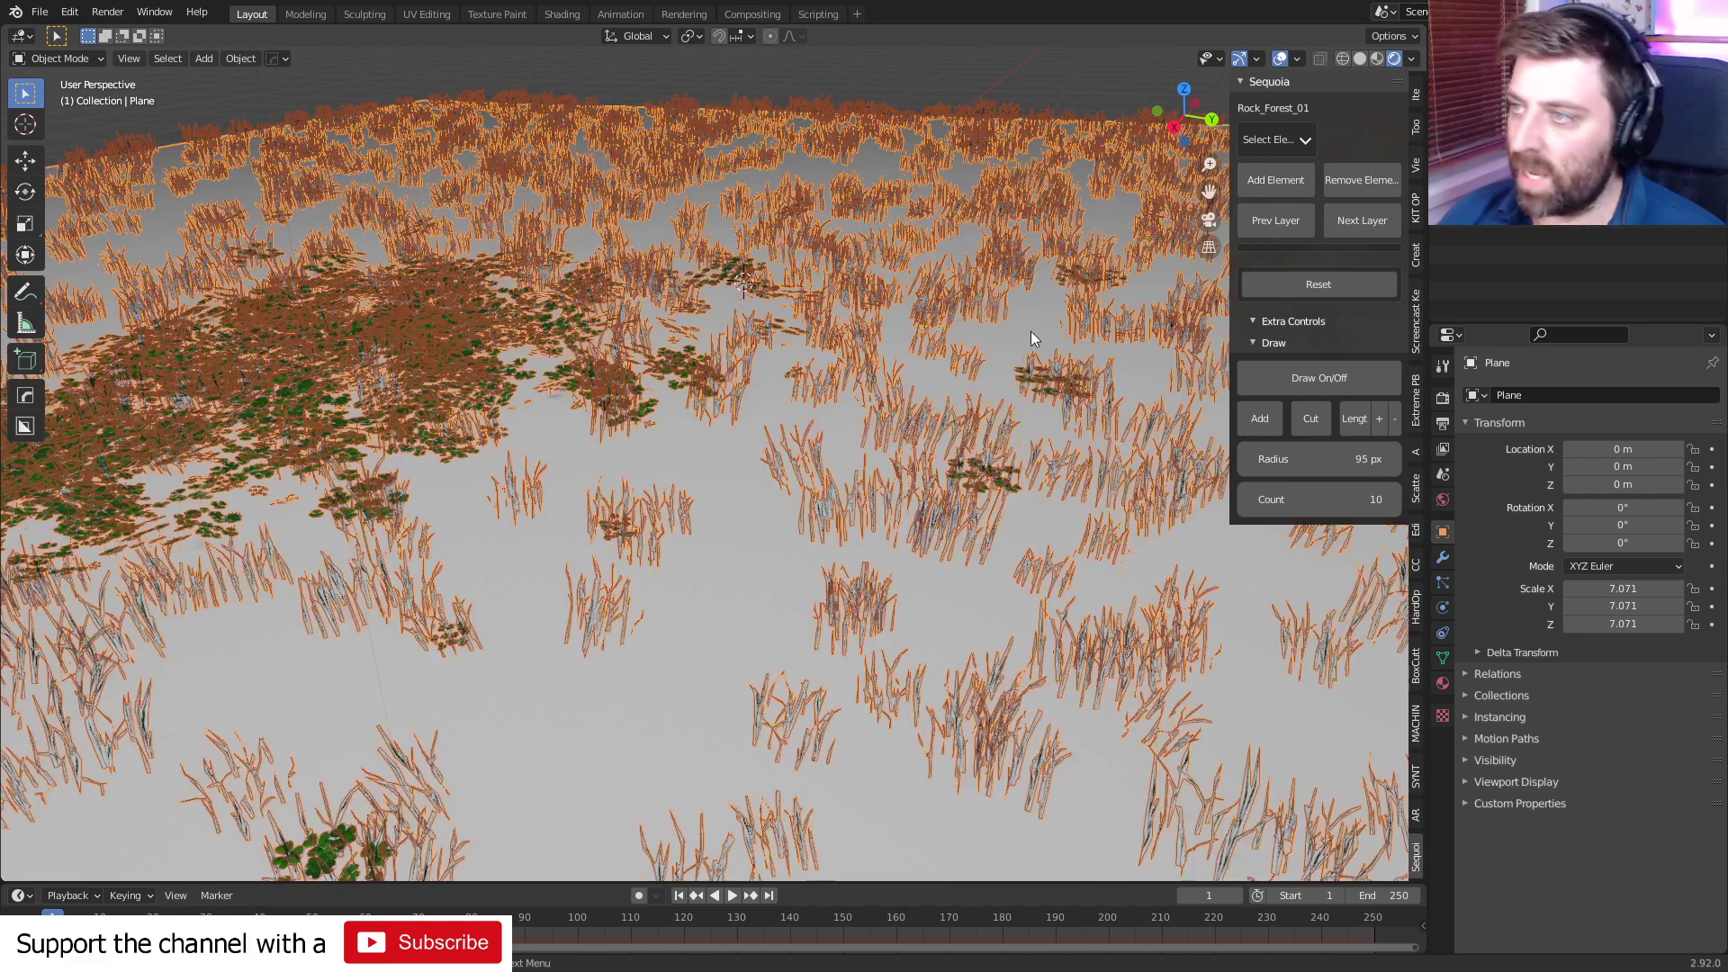
left_click(1274, 180)
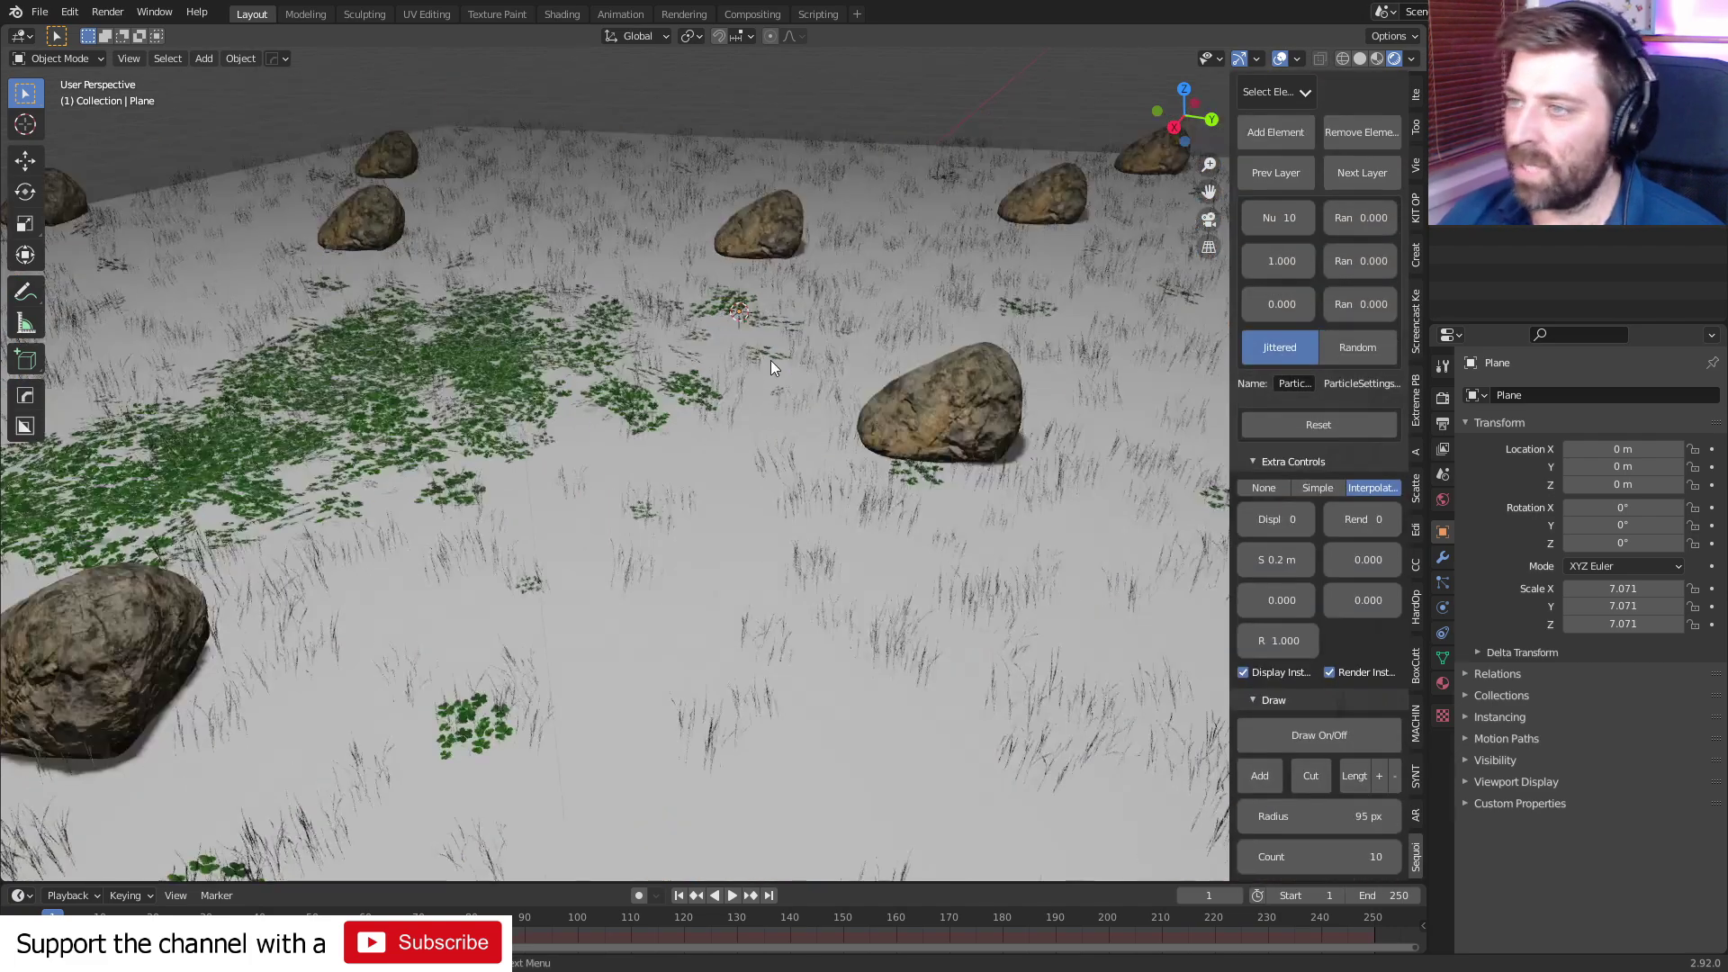
left_click_drag(1366, 303, 1393, 261)
left_click_drag(1349, 218, 1375, 218)
scroll(905, 276, "down", 5)
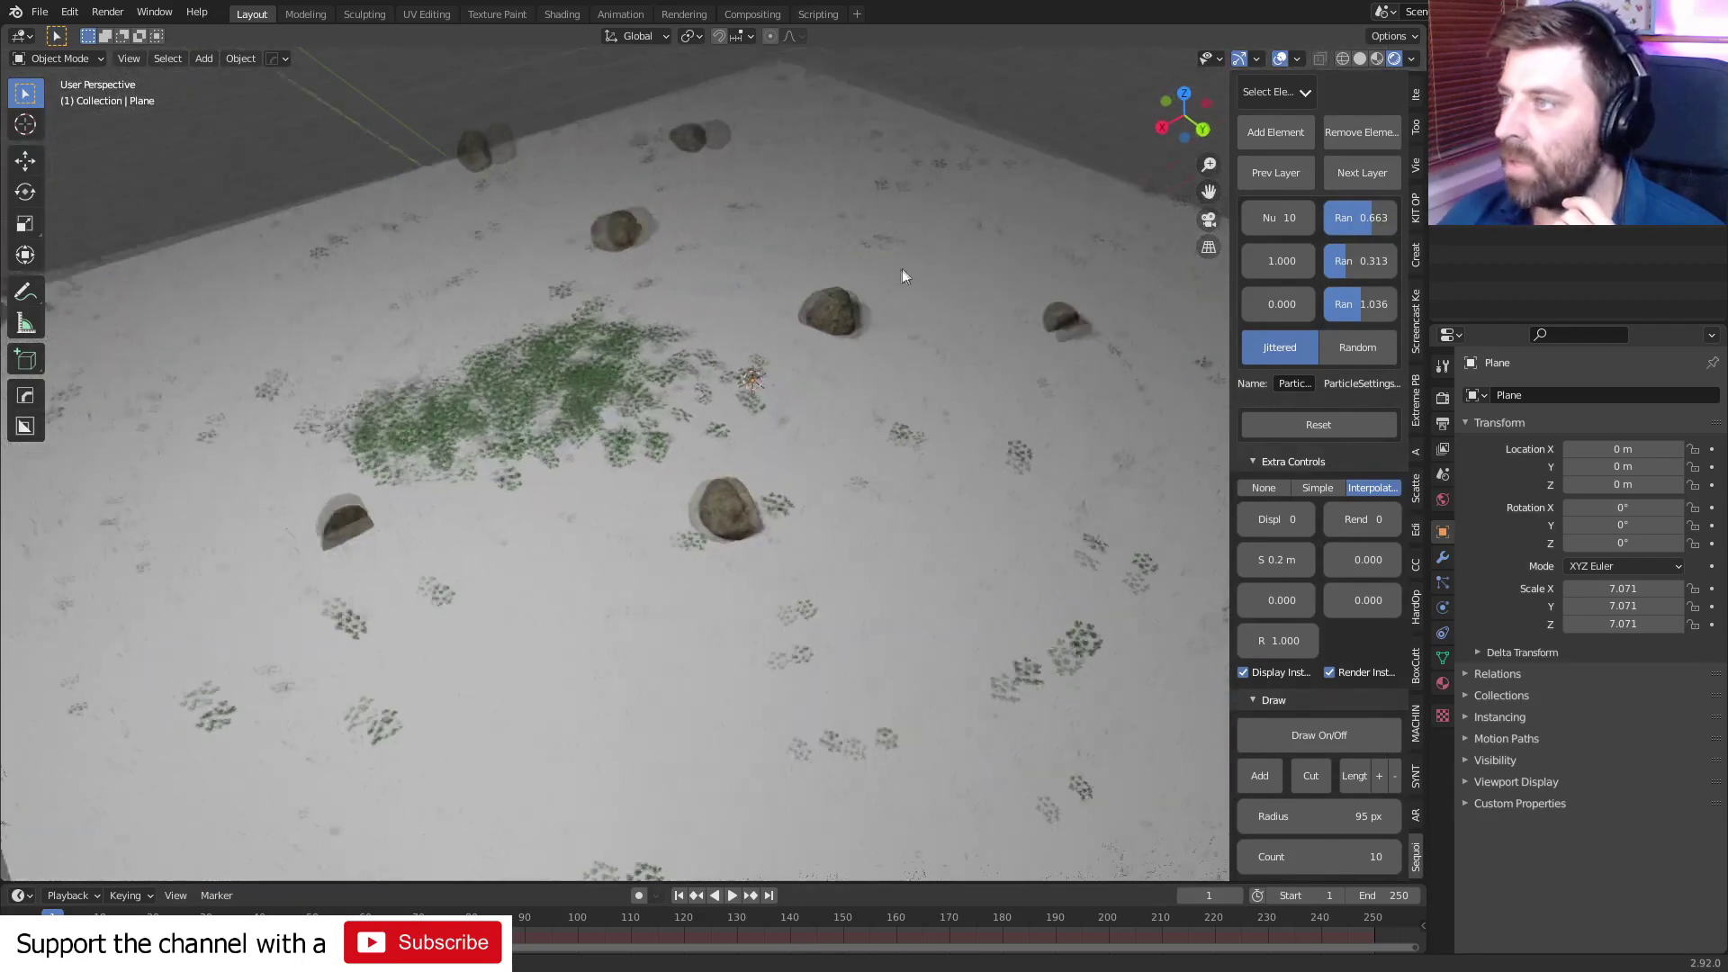
- Add Rocks Collection > Rock Forest 3 as a new scatter layer on the plane
left_click(1345, 135)
left_click(1276, 140)
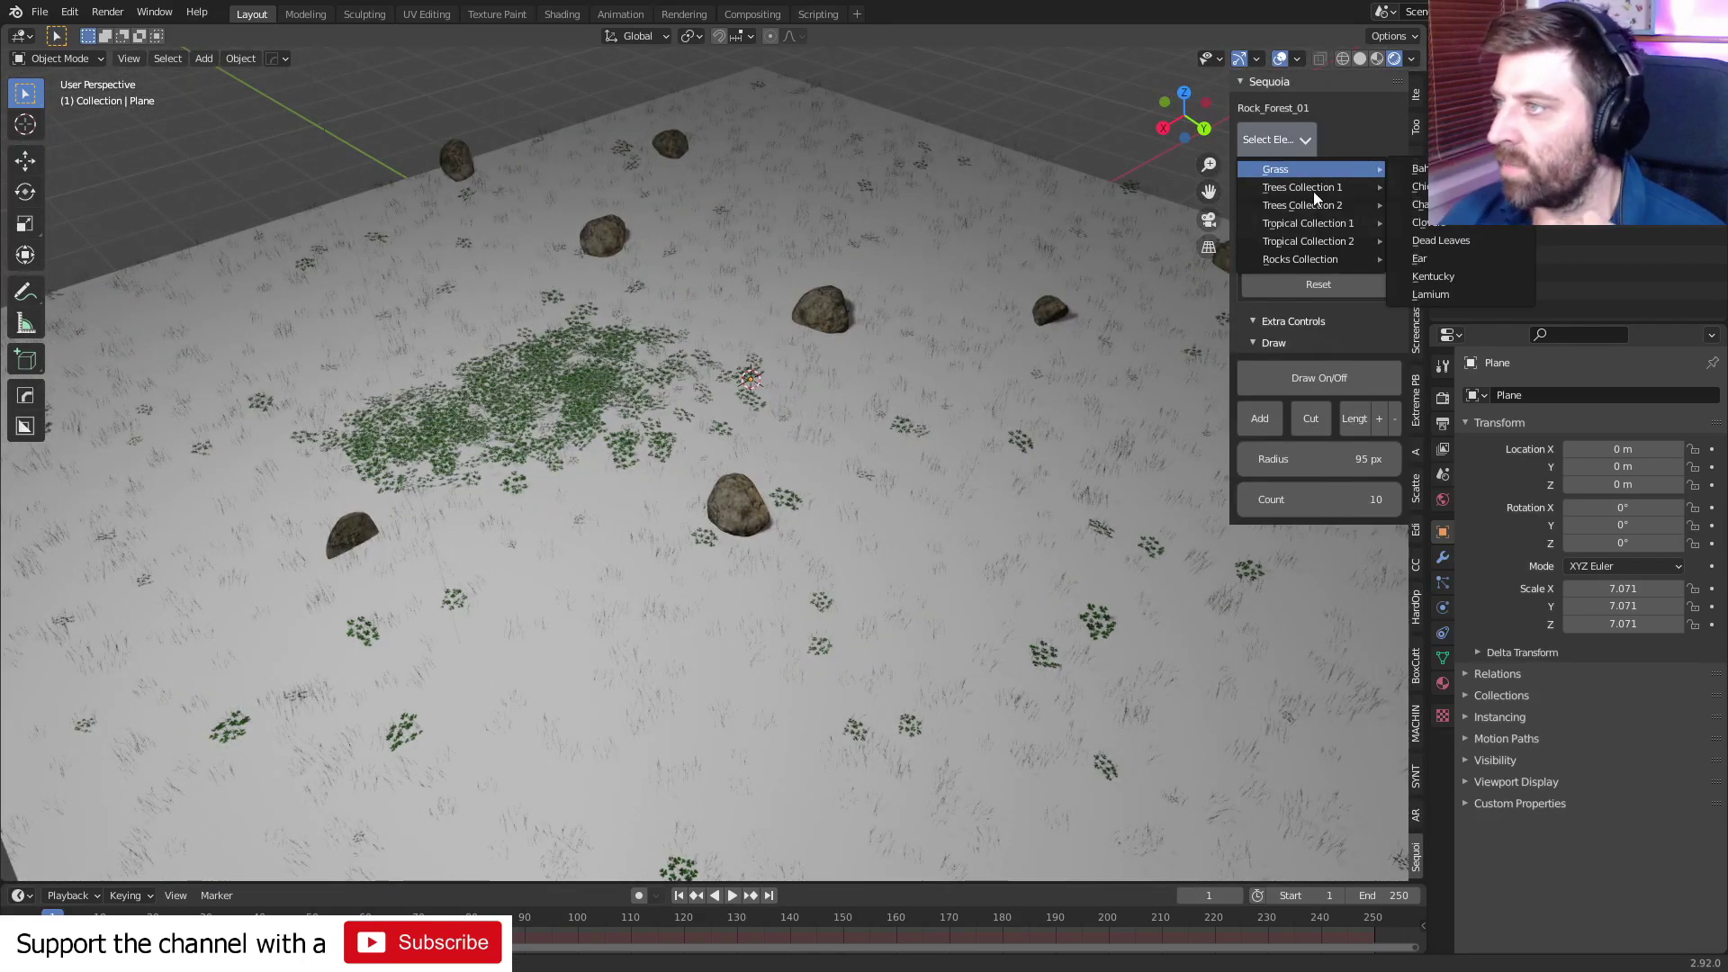
mouse_move(1317, 261)
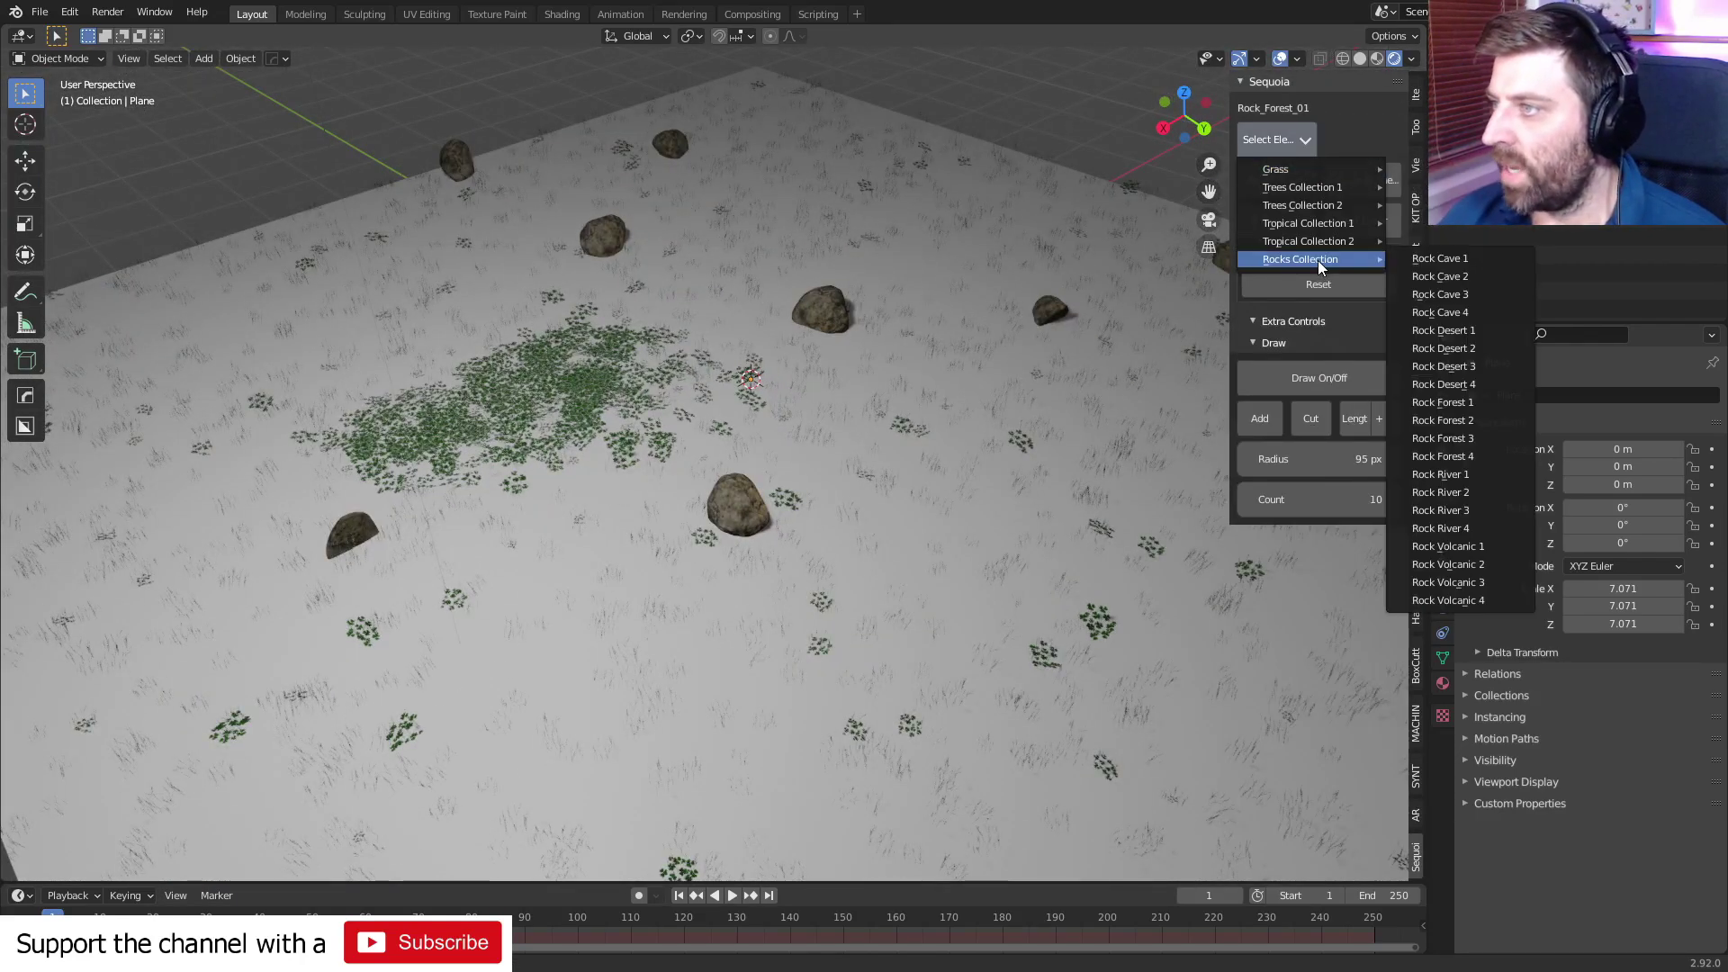
left_click(1478, 438)
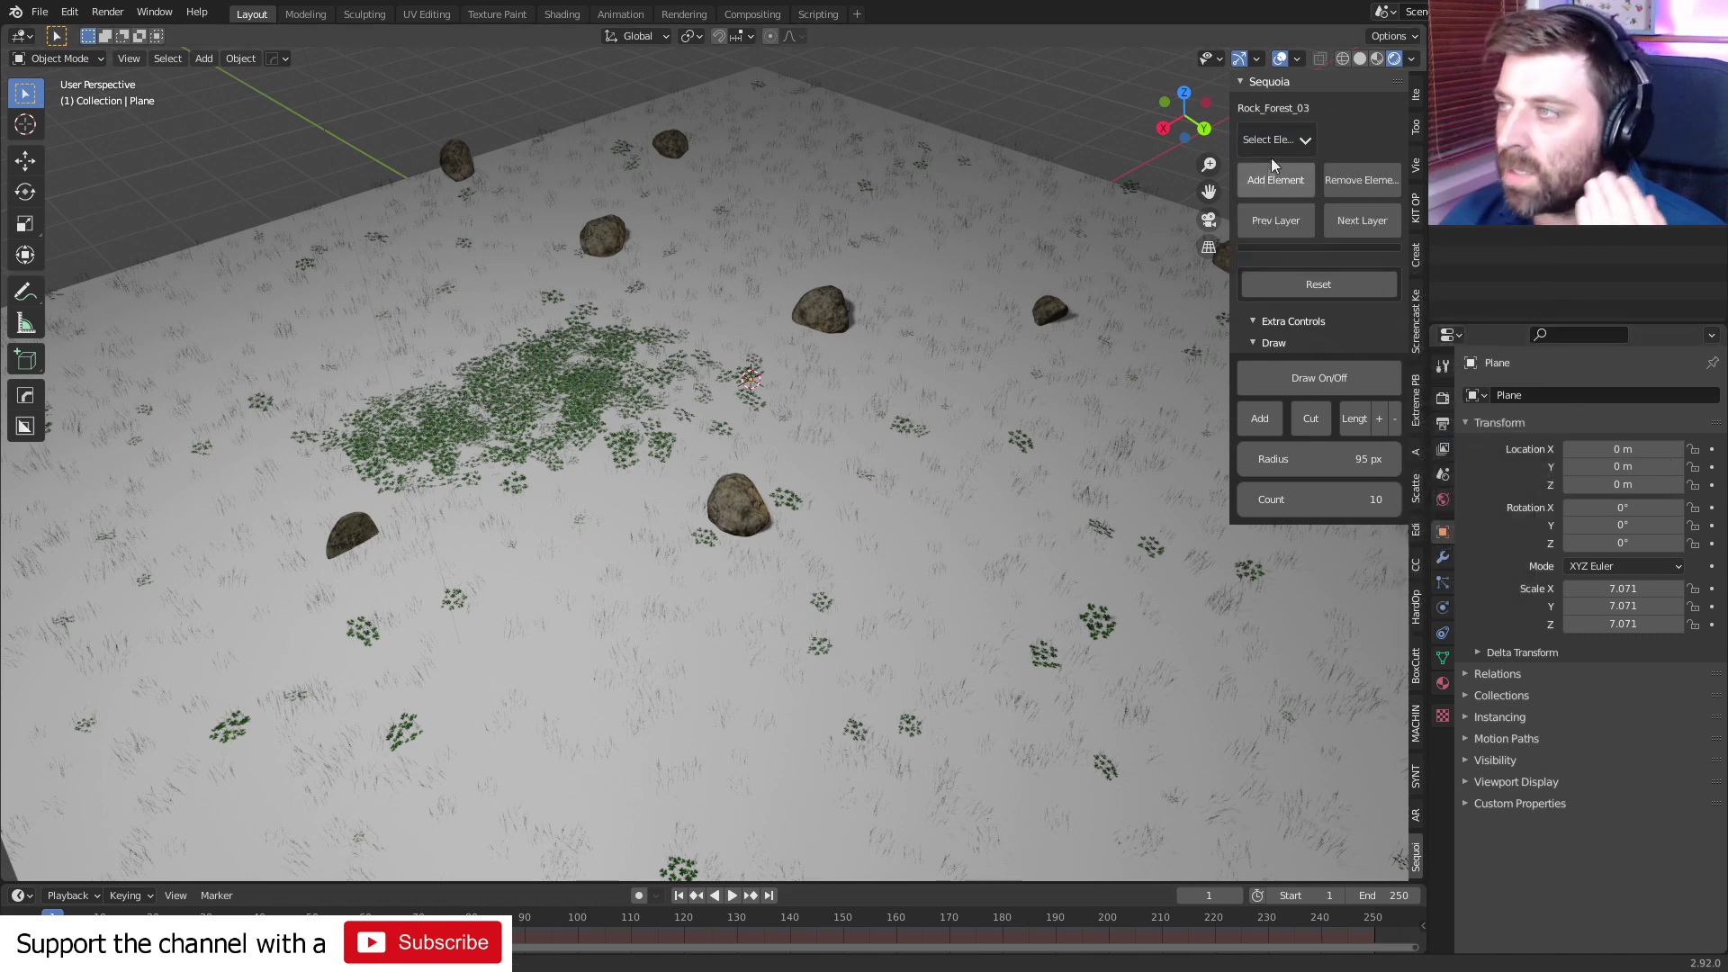
key("a")
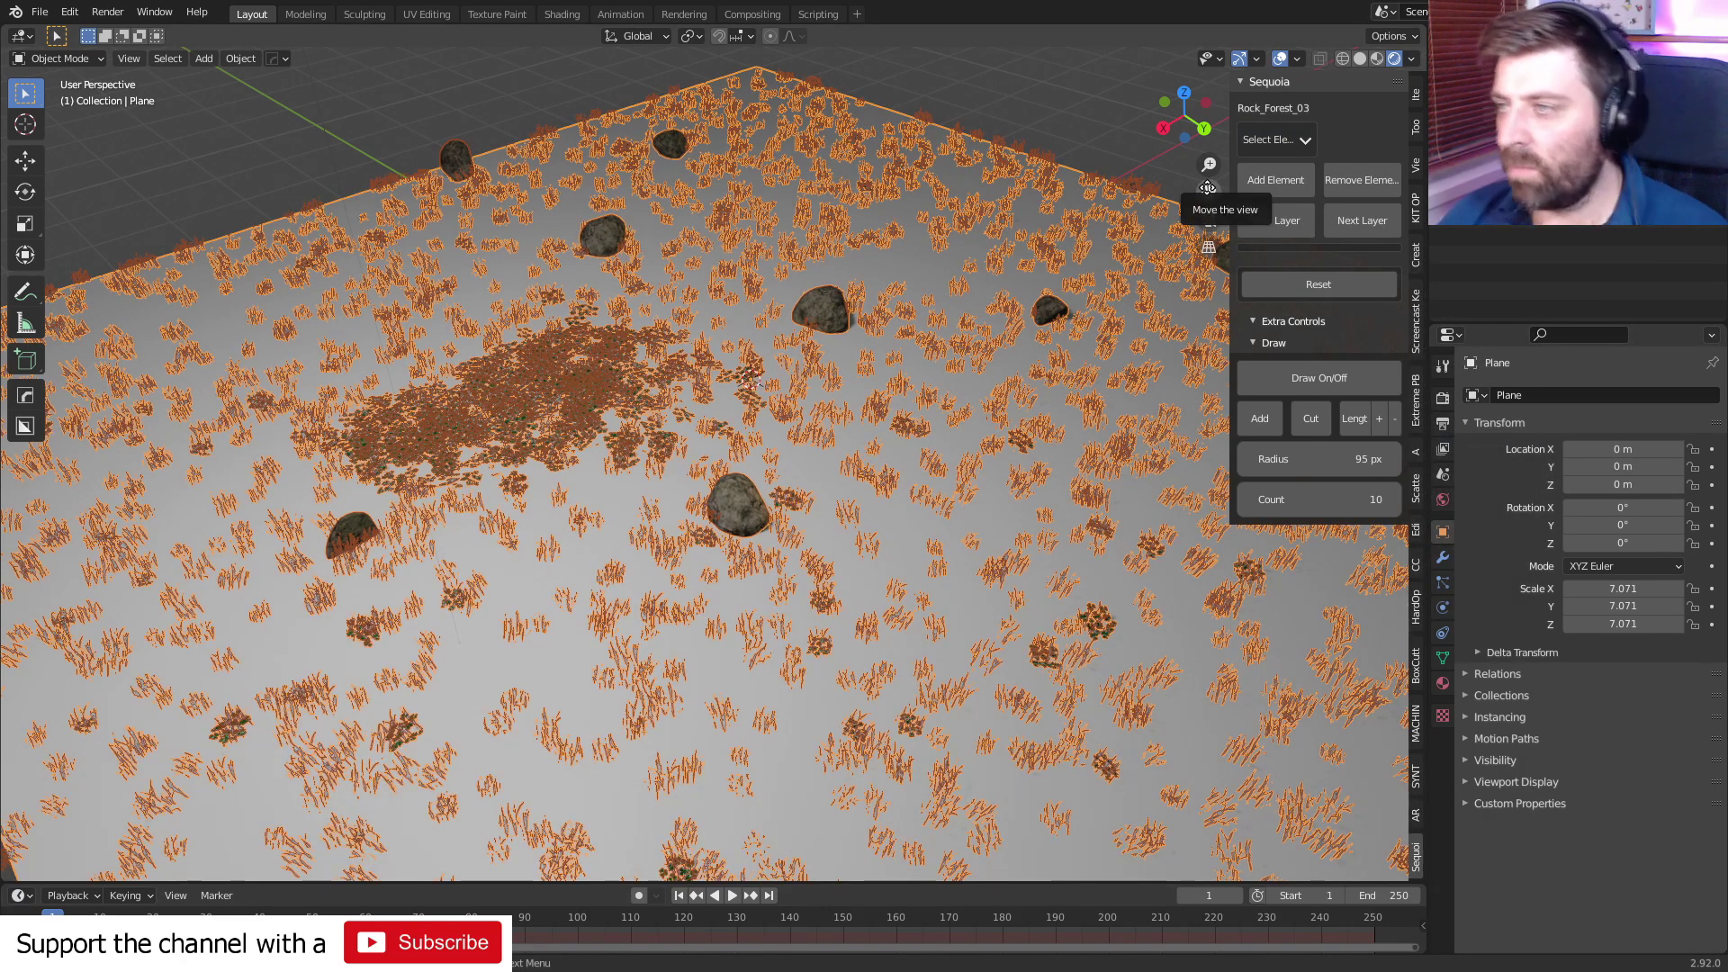
left_click(1275, 180)
scroll(891, 346, "down", 5)
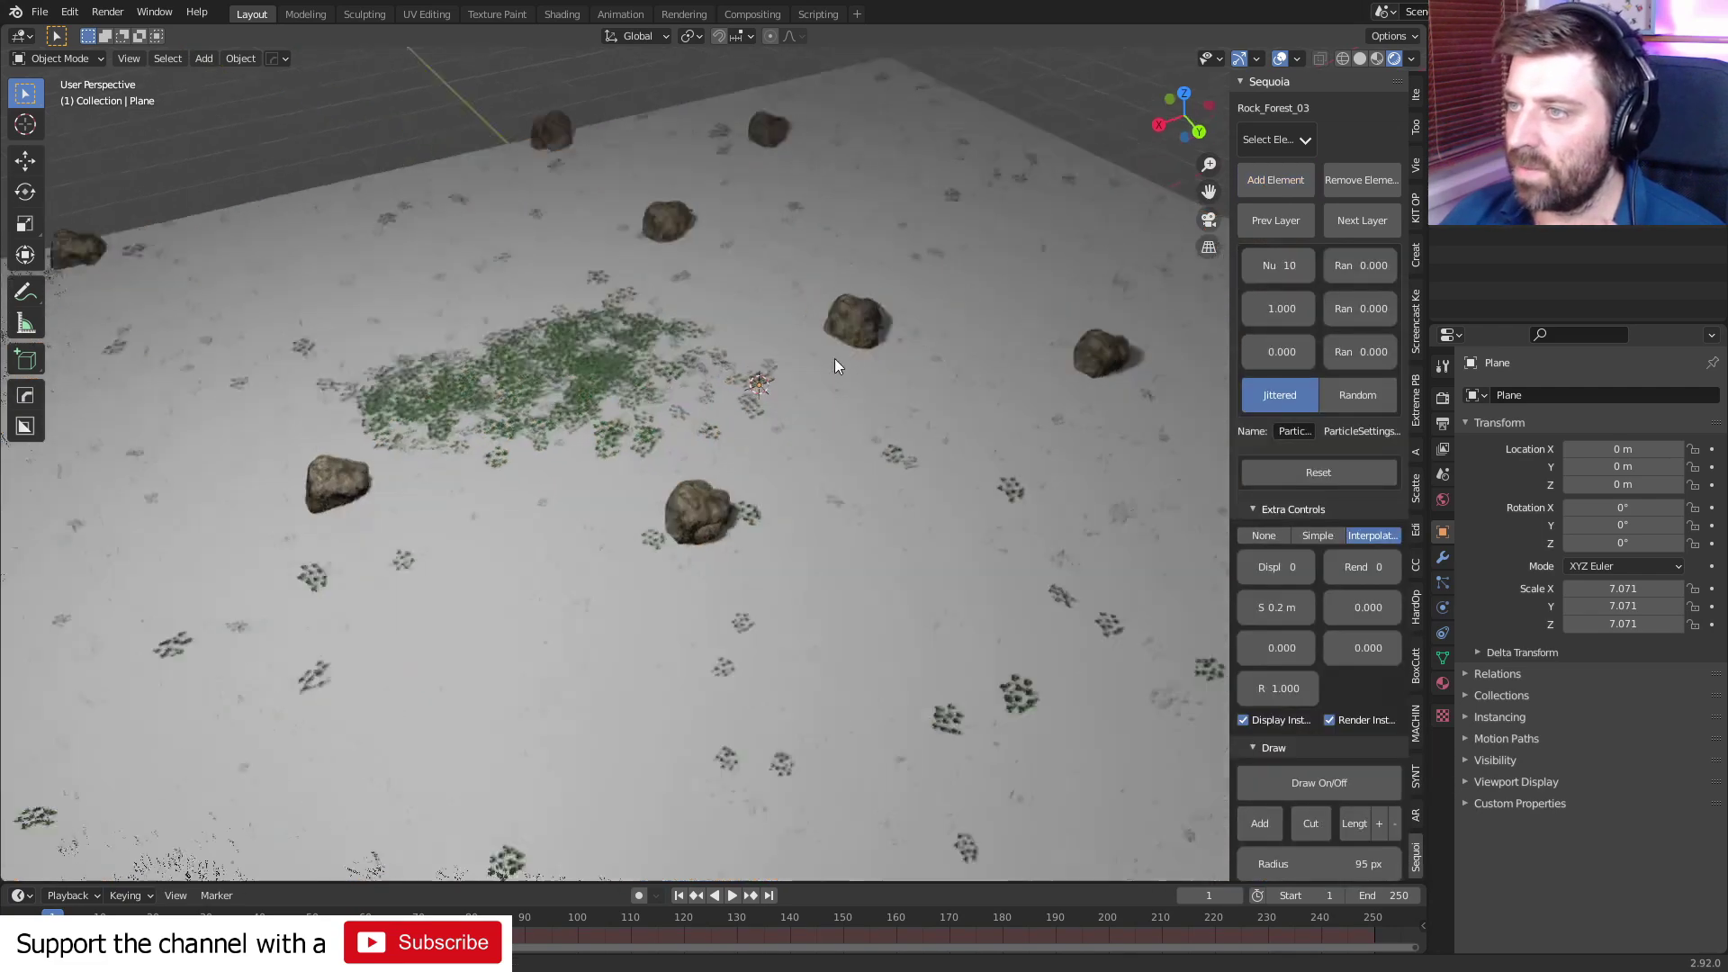
middle_click_drag(822, 390, 898, 367)
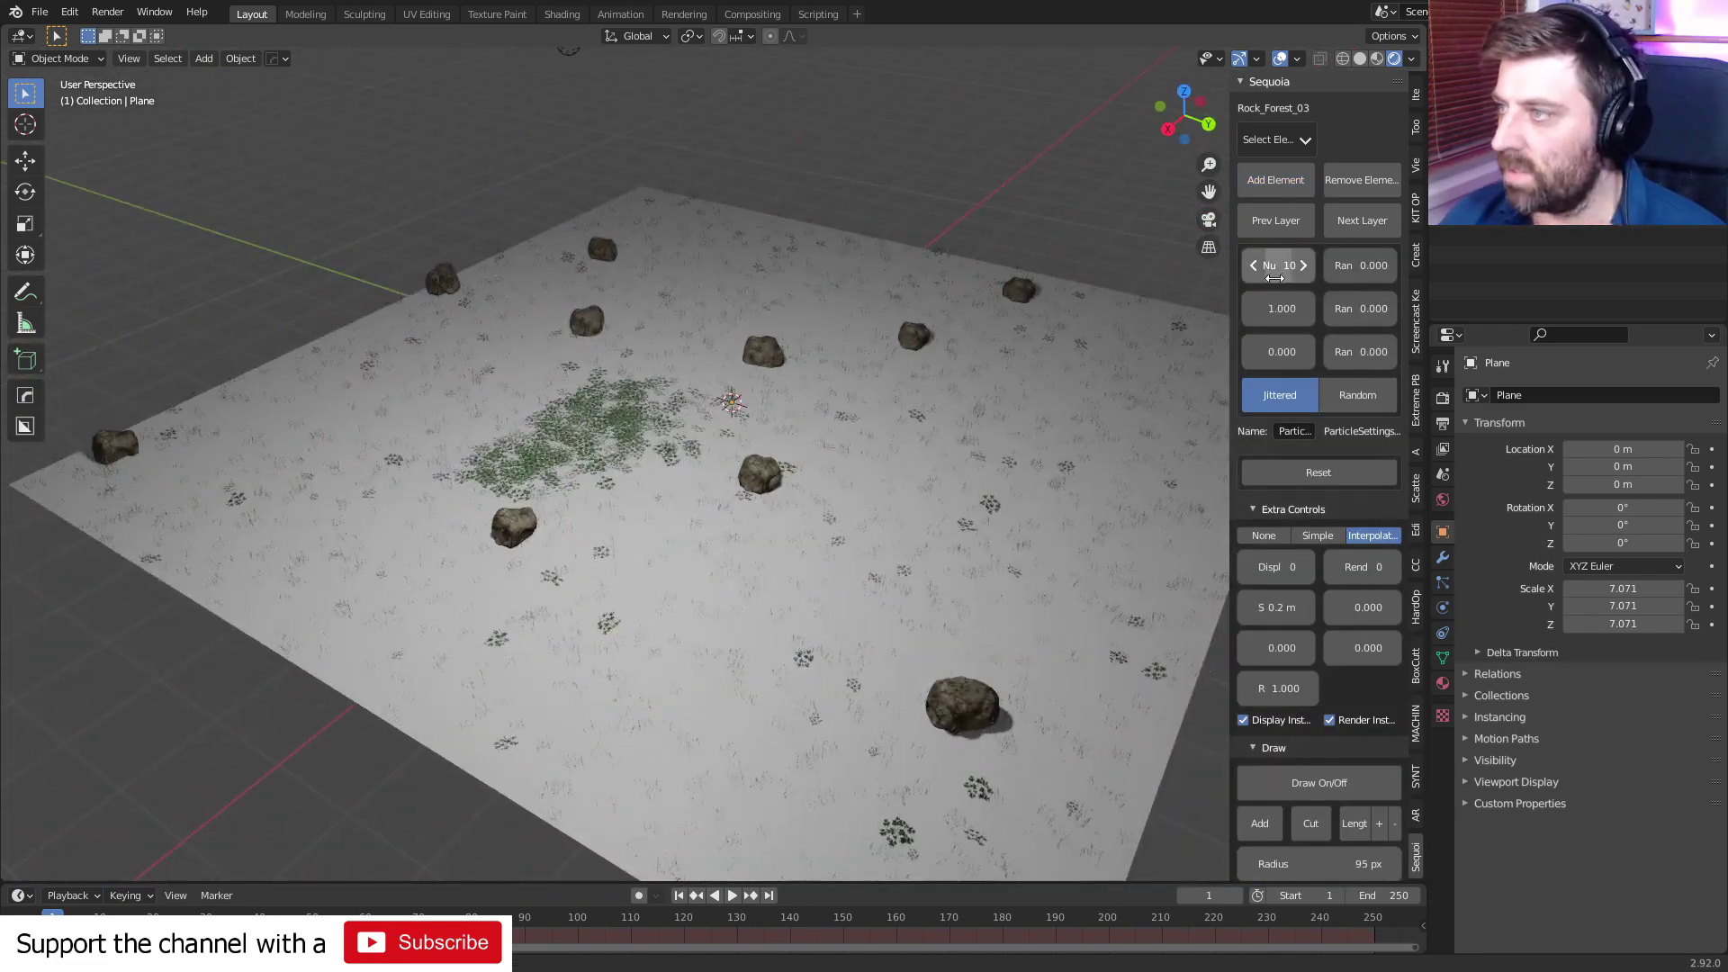
- Raise the Rock Forest 3 count to 14 and set its random values to 0.542 and 1.494
left_click_drag(1275, 278, 1314, 278)
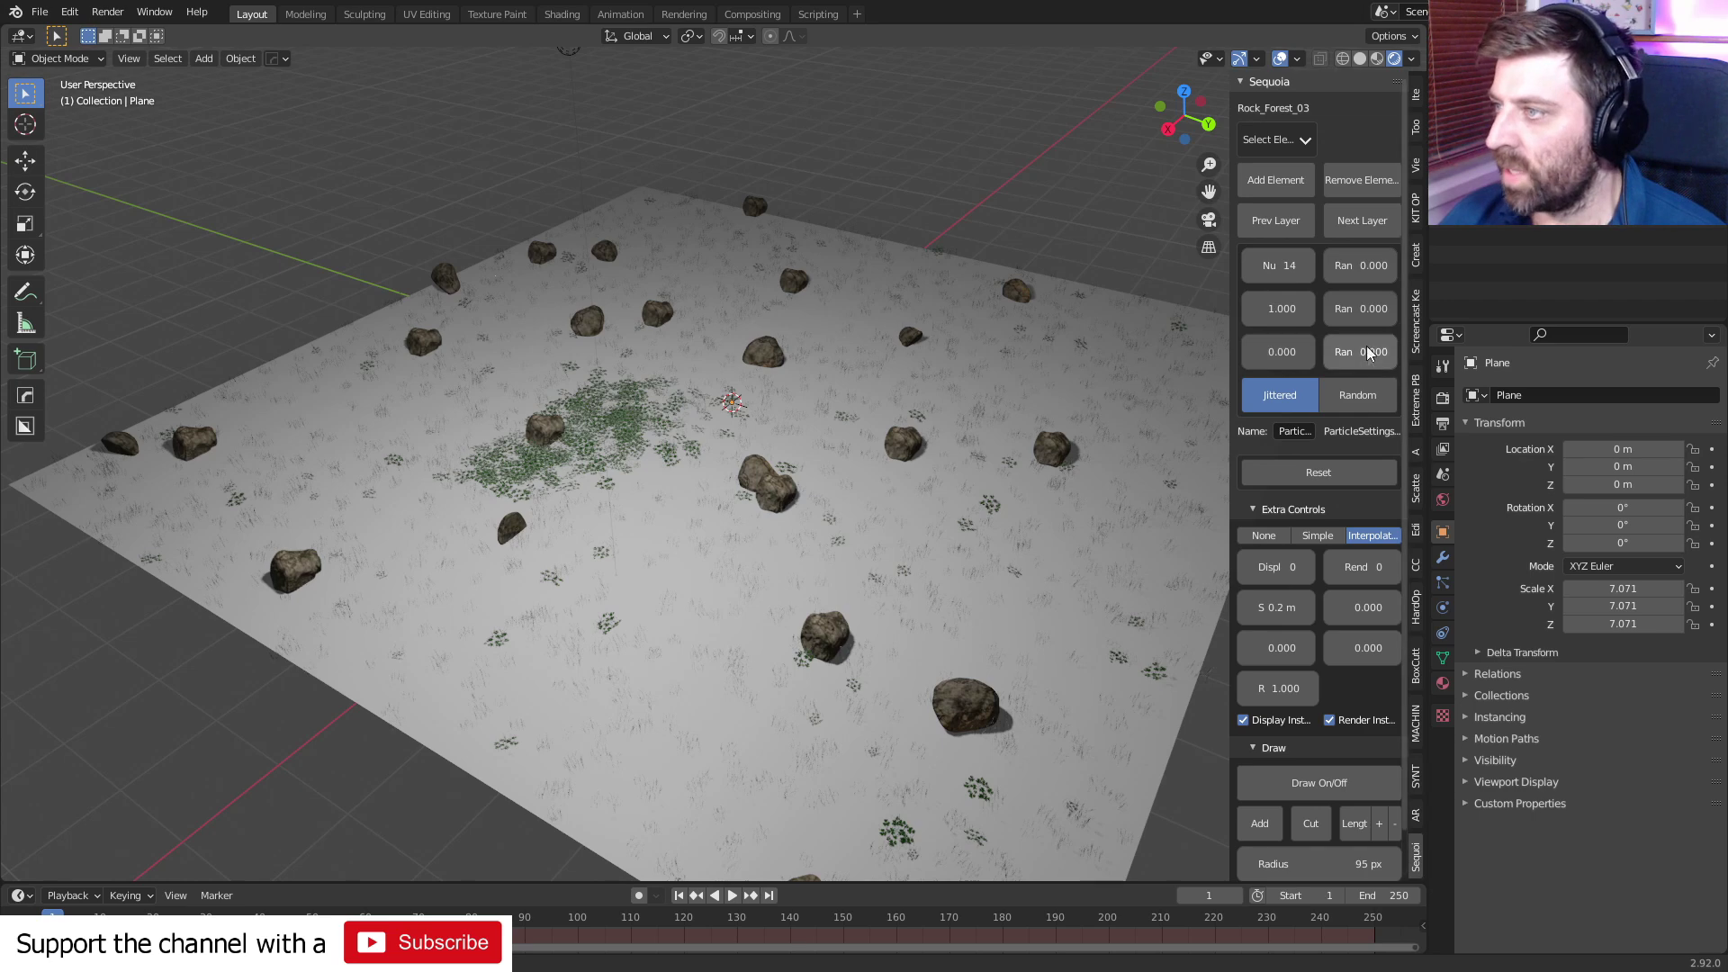
left_click_drag(1350, 352, 1391, 309)
middle_click_drag(985, 395, 792, 459)
scroll(703, 484, "up", 4)
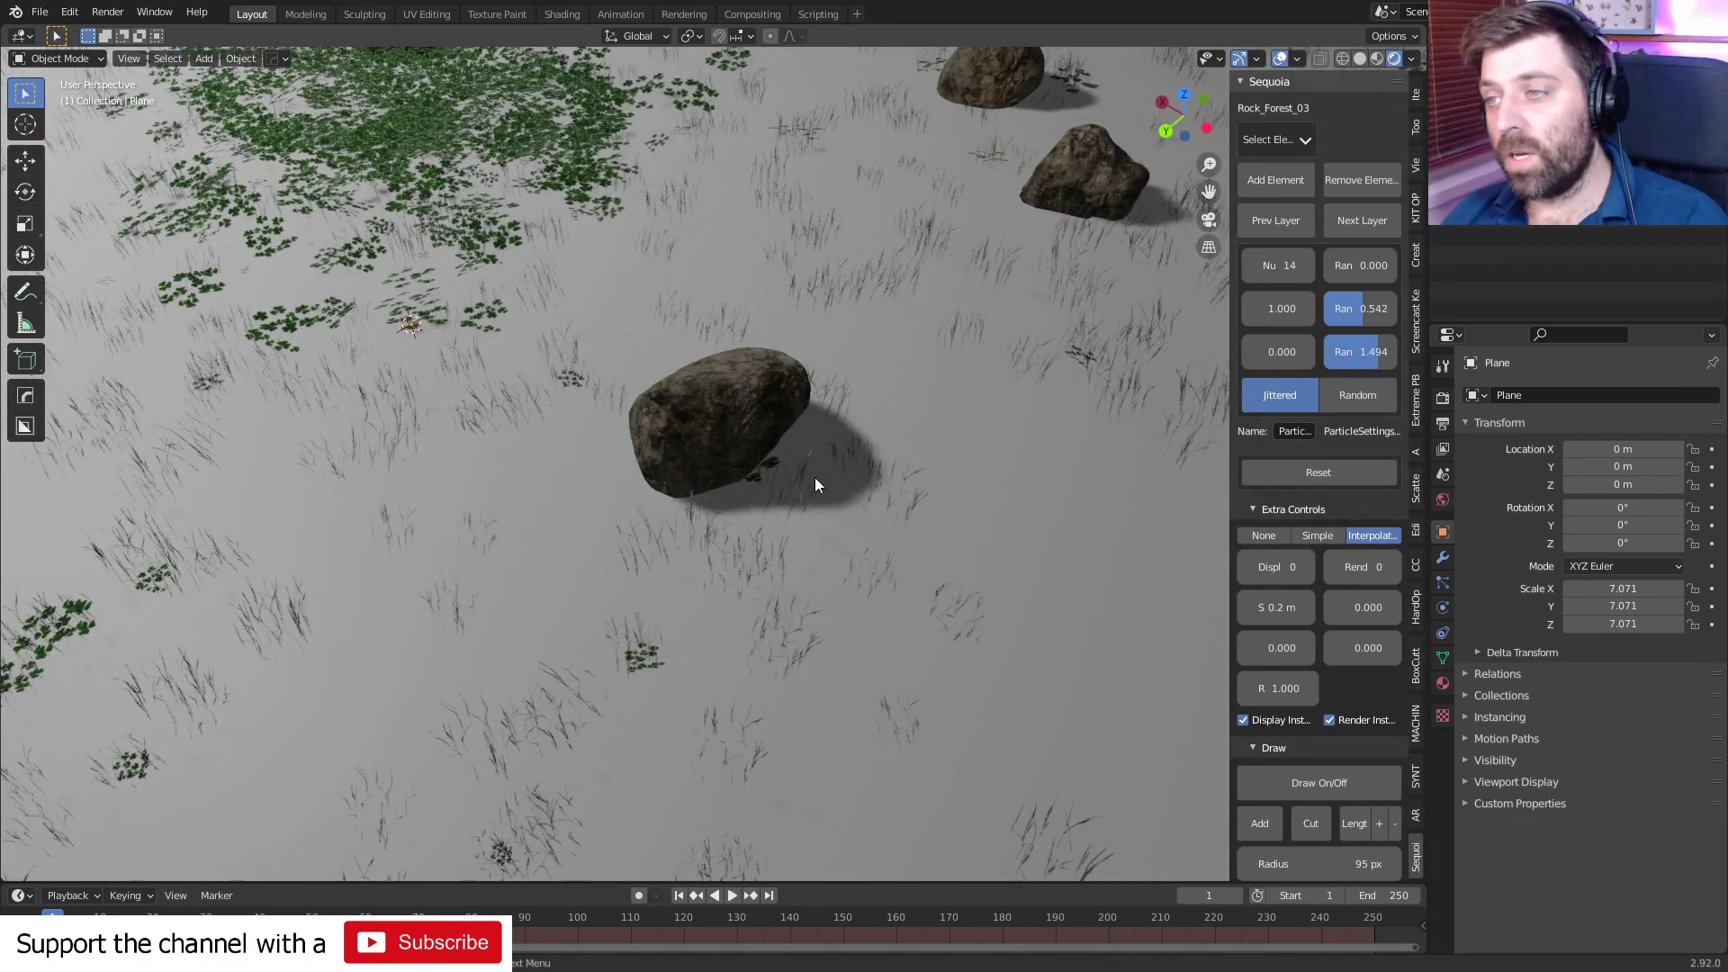
- Hand-paint extra Rock_Forest_03 boulders around the large central rock
left_click(1311, 796)
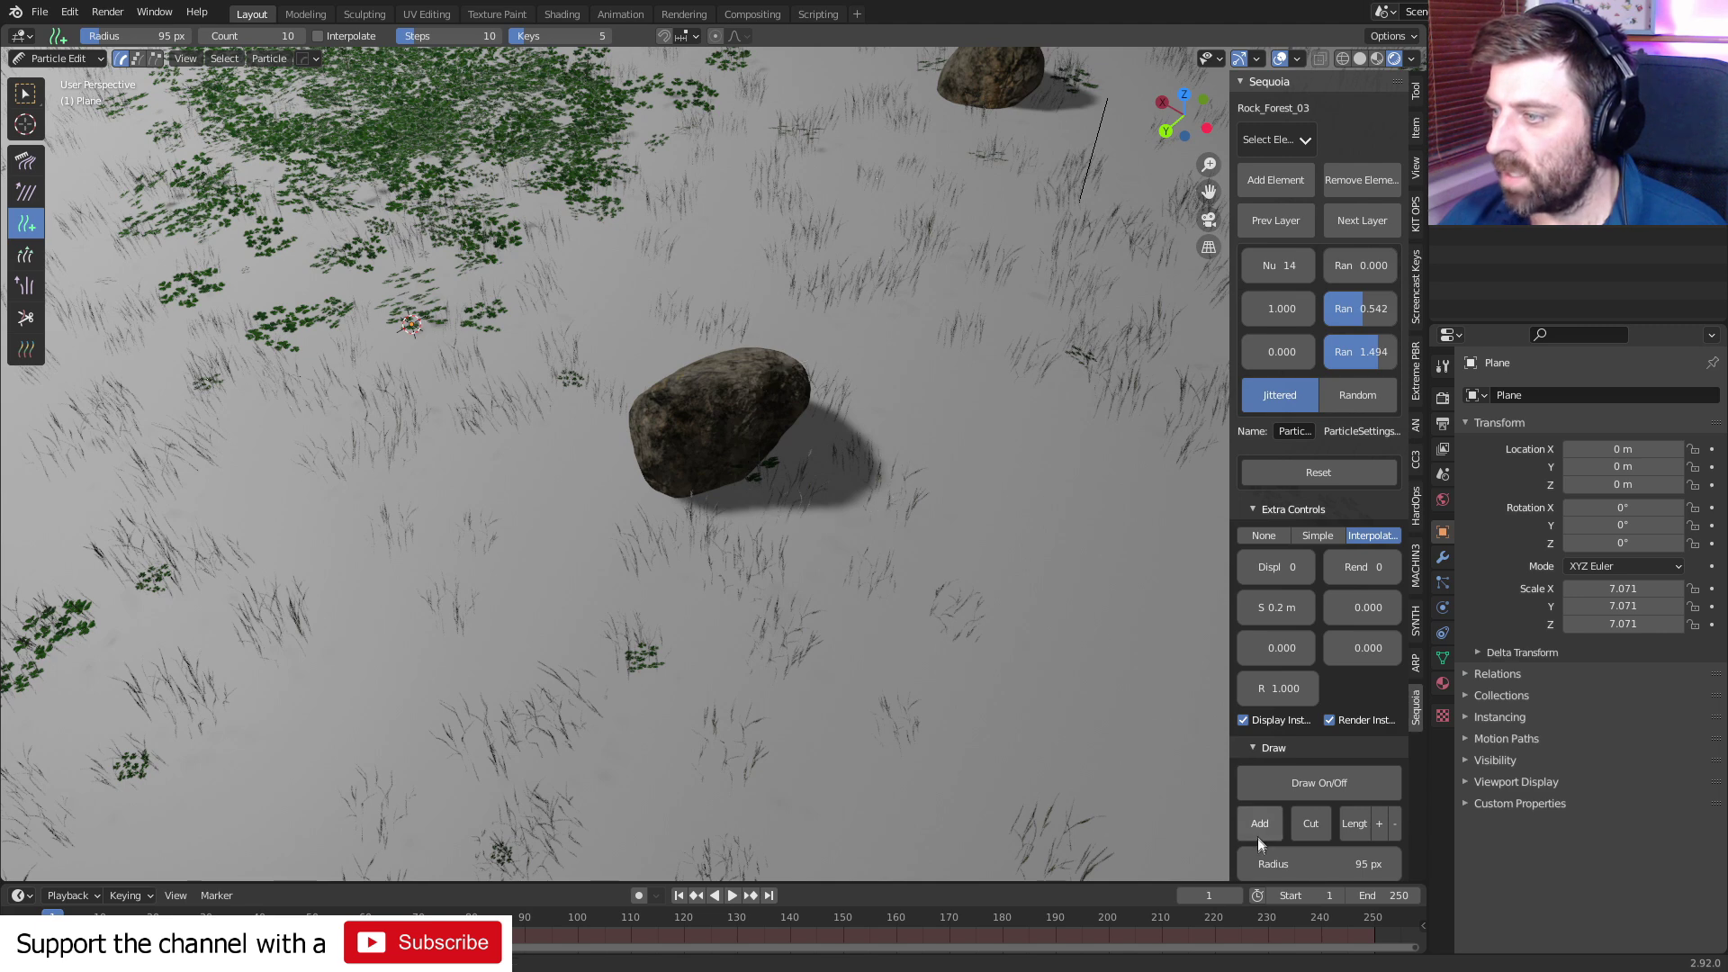
left_click(806, 439)
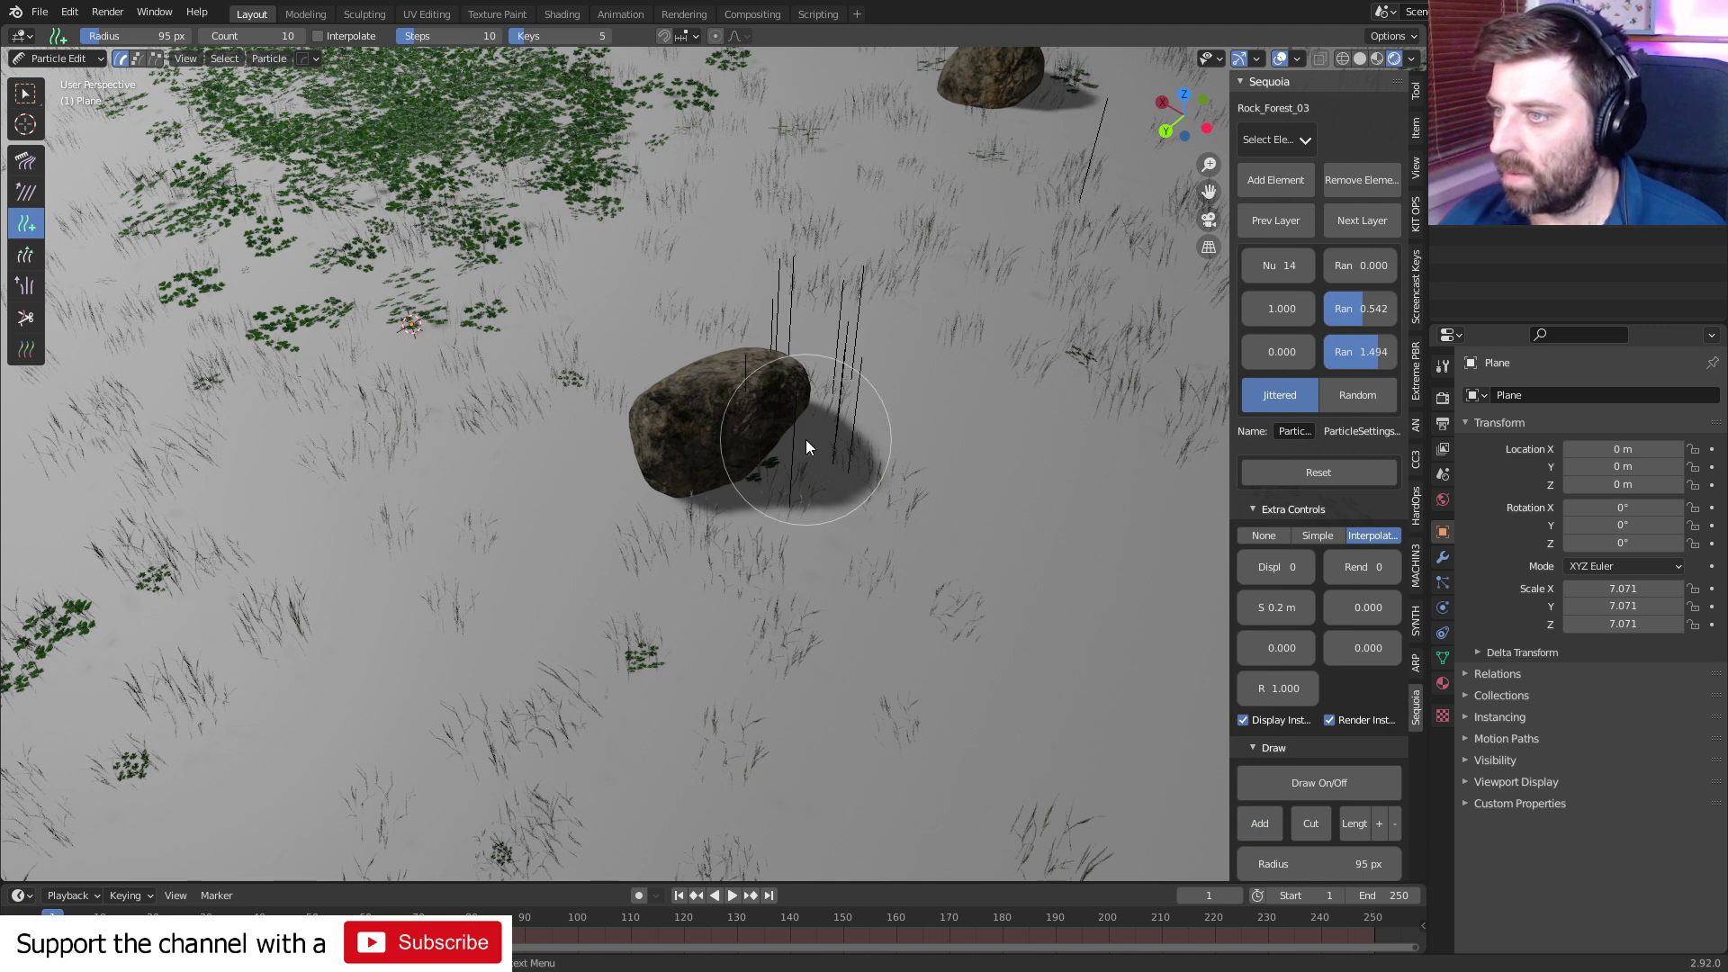
left_click(1316, 783)
mouse_move(1105, 729)
middle_mouse_down()
mouse_move(784, 585)
mouse_move(840, 594)
middle_mouse_up()
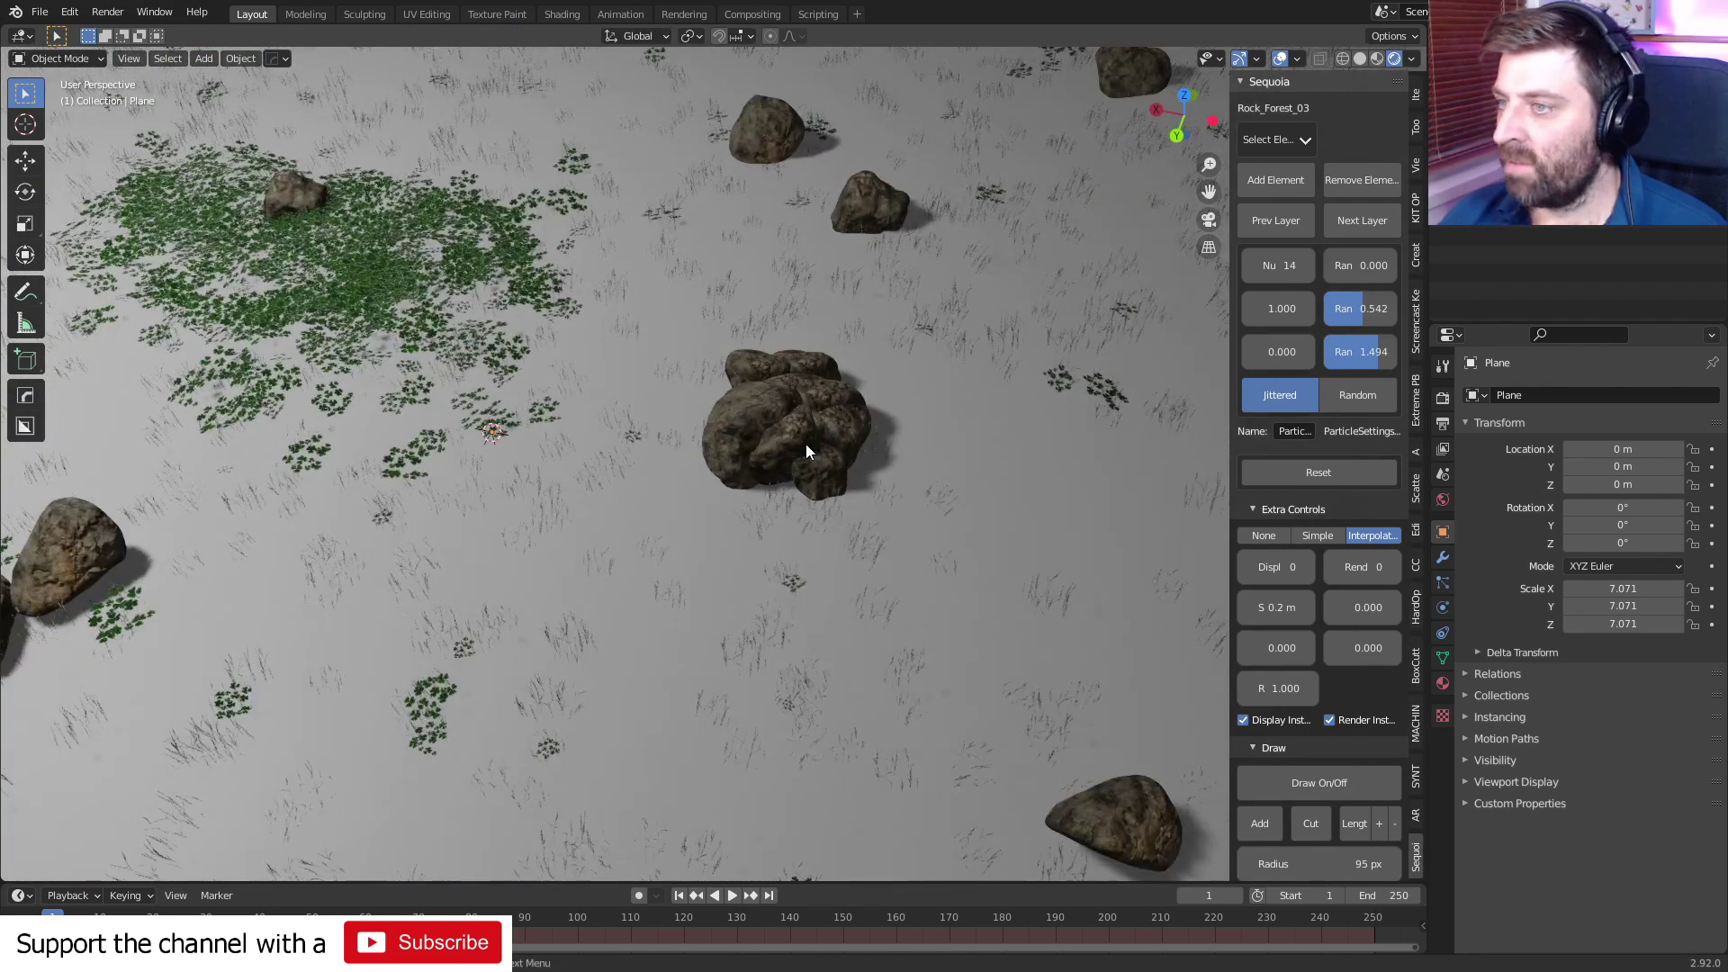
scroll(1332, 837, "down", 2)
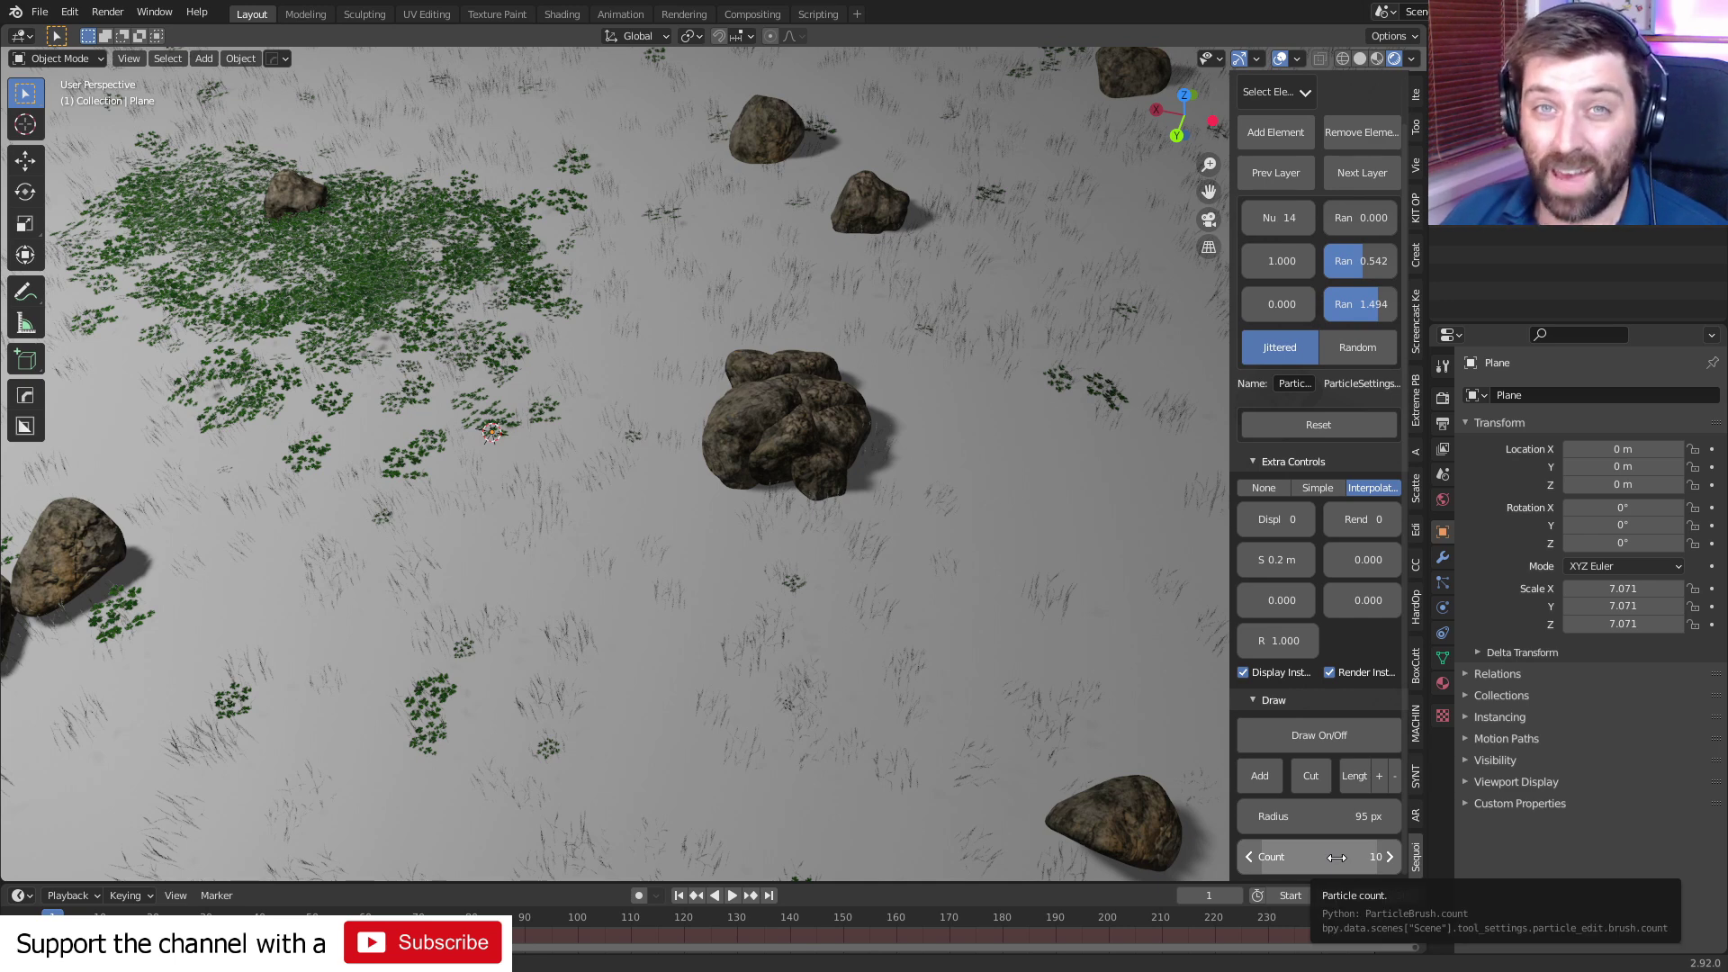
- Lower the brush Count to 3 and paint a few rocks in the open ground
left_click_drag(1336, 857, 1301, 857)
scroll(900, 657, "down", 2)
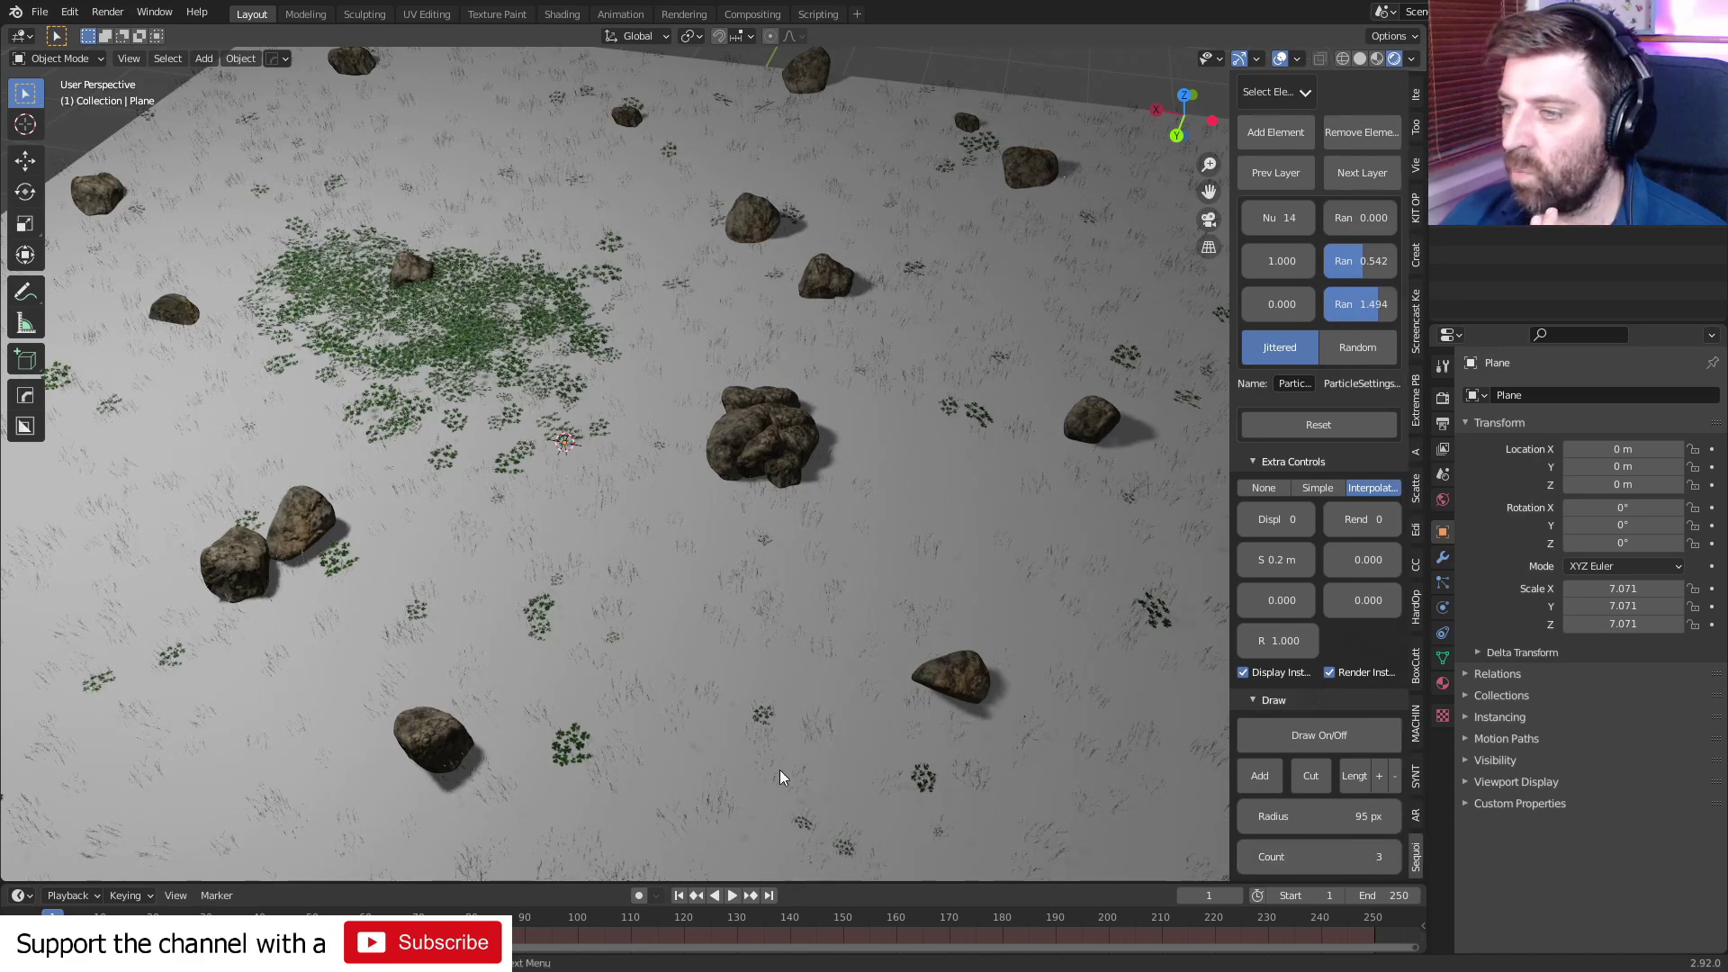
middle_click_drag(1125, 720, 1125, 684)
left_click(1337, 736)
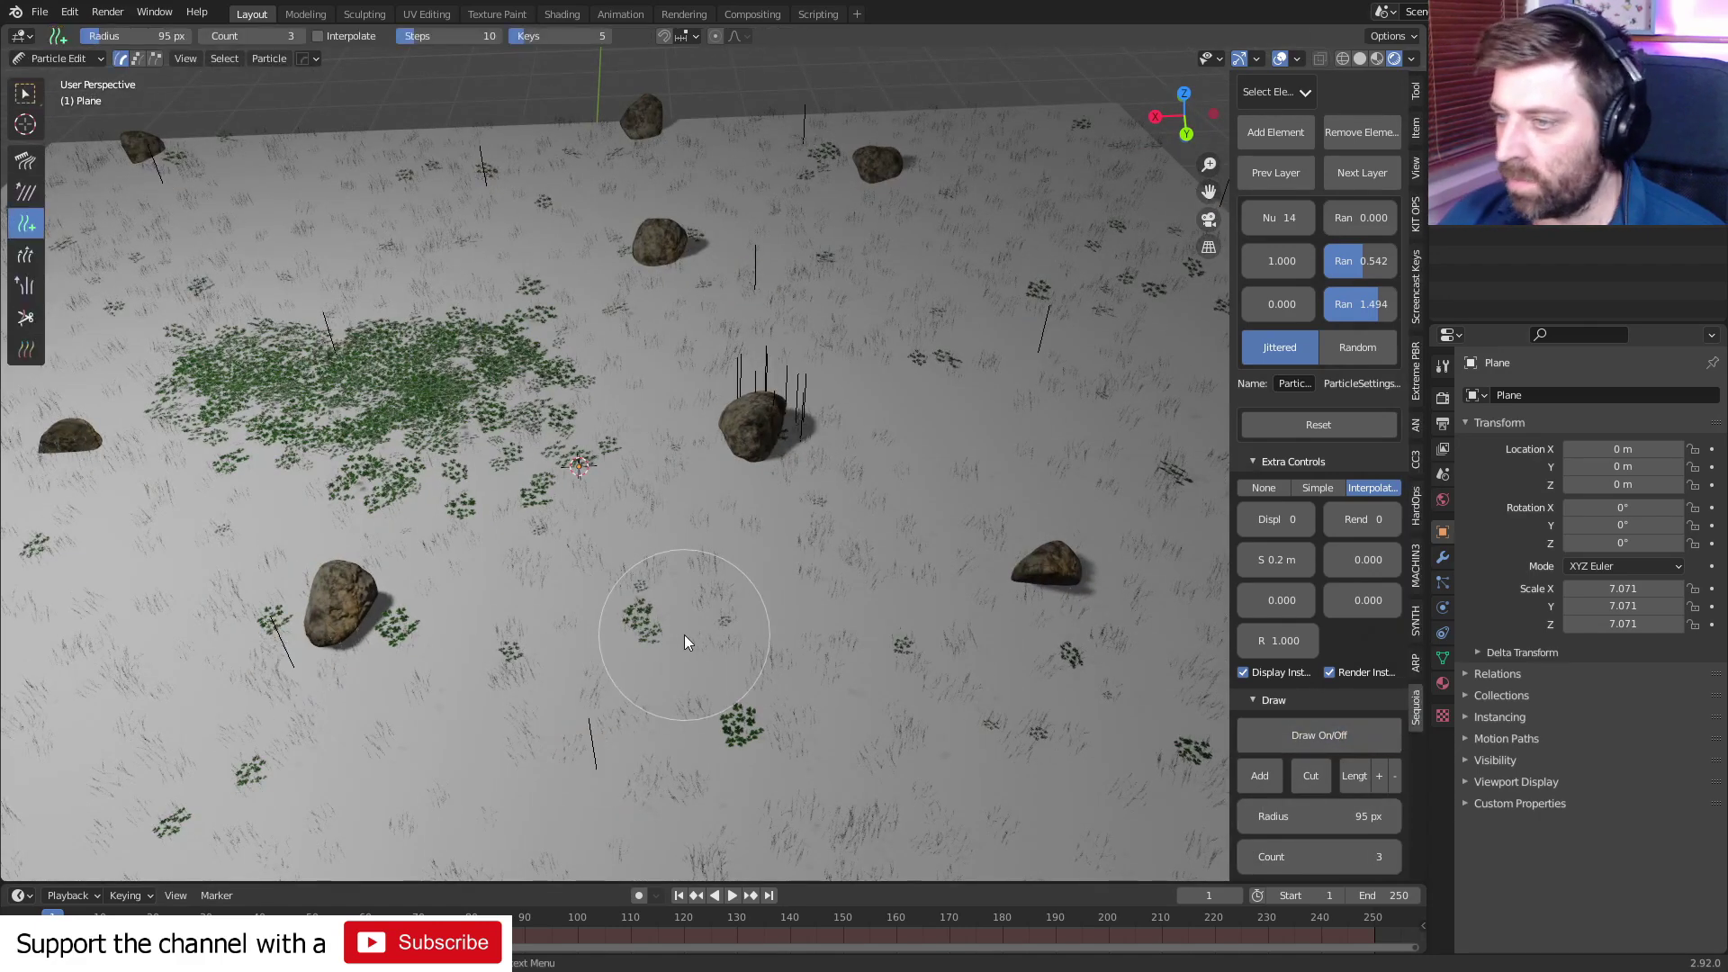
left_click(606, 590)
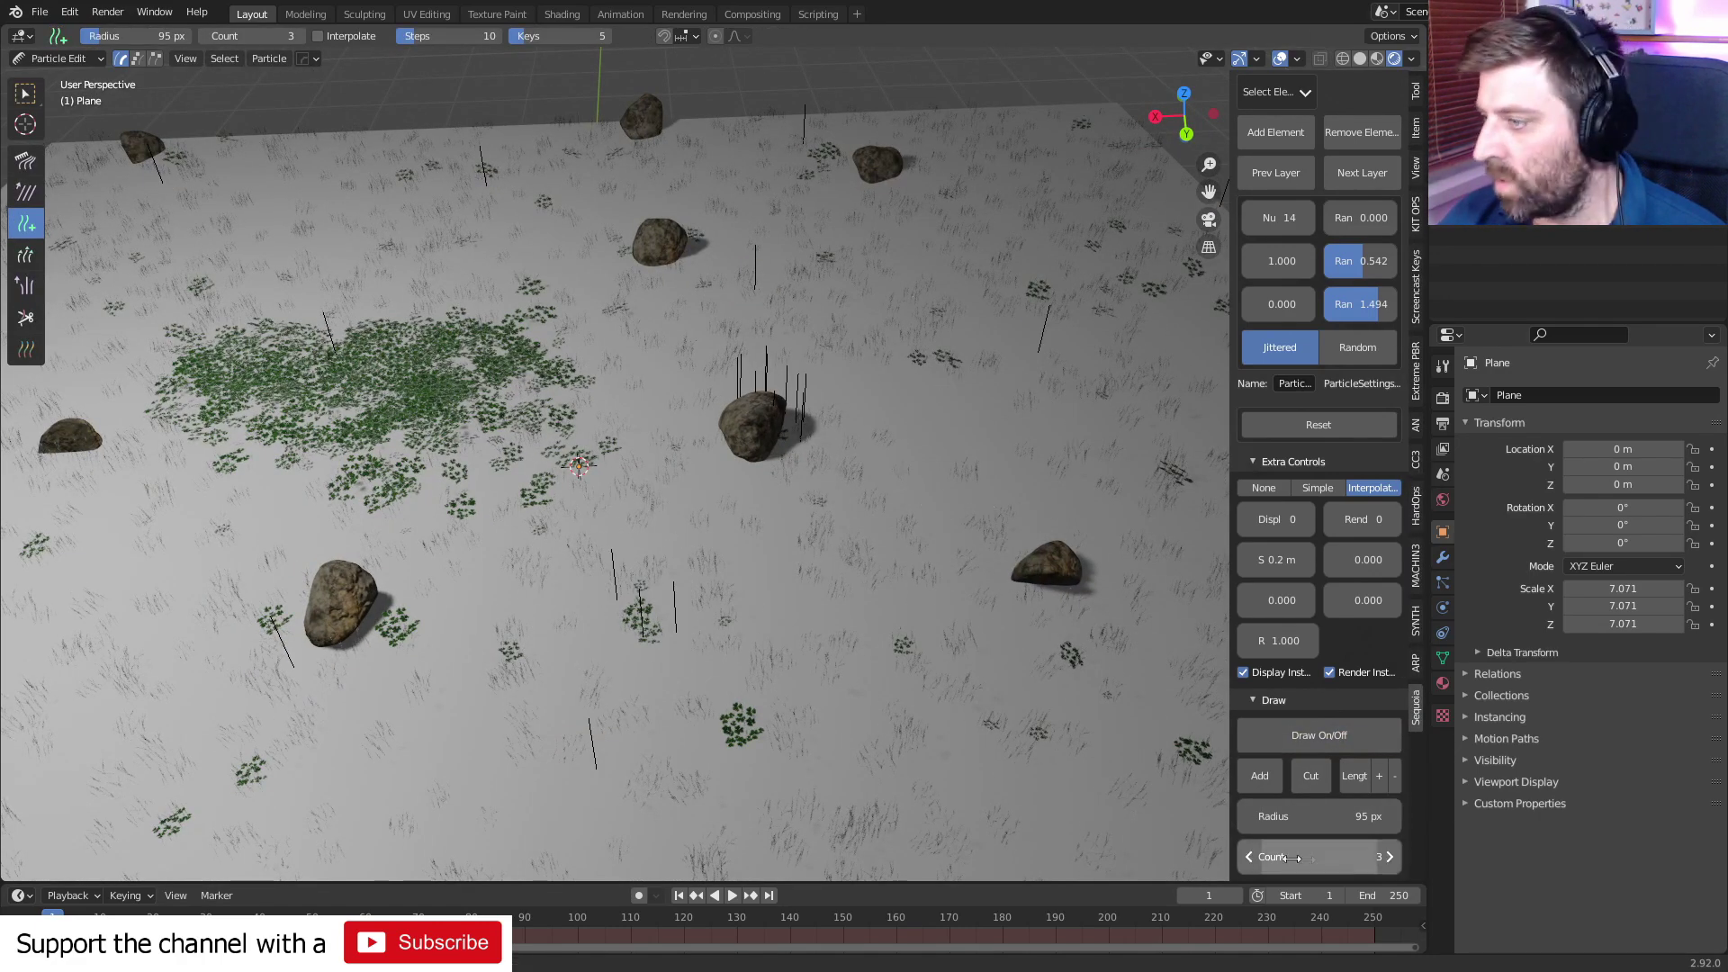
left_click(1314, 731)
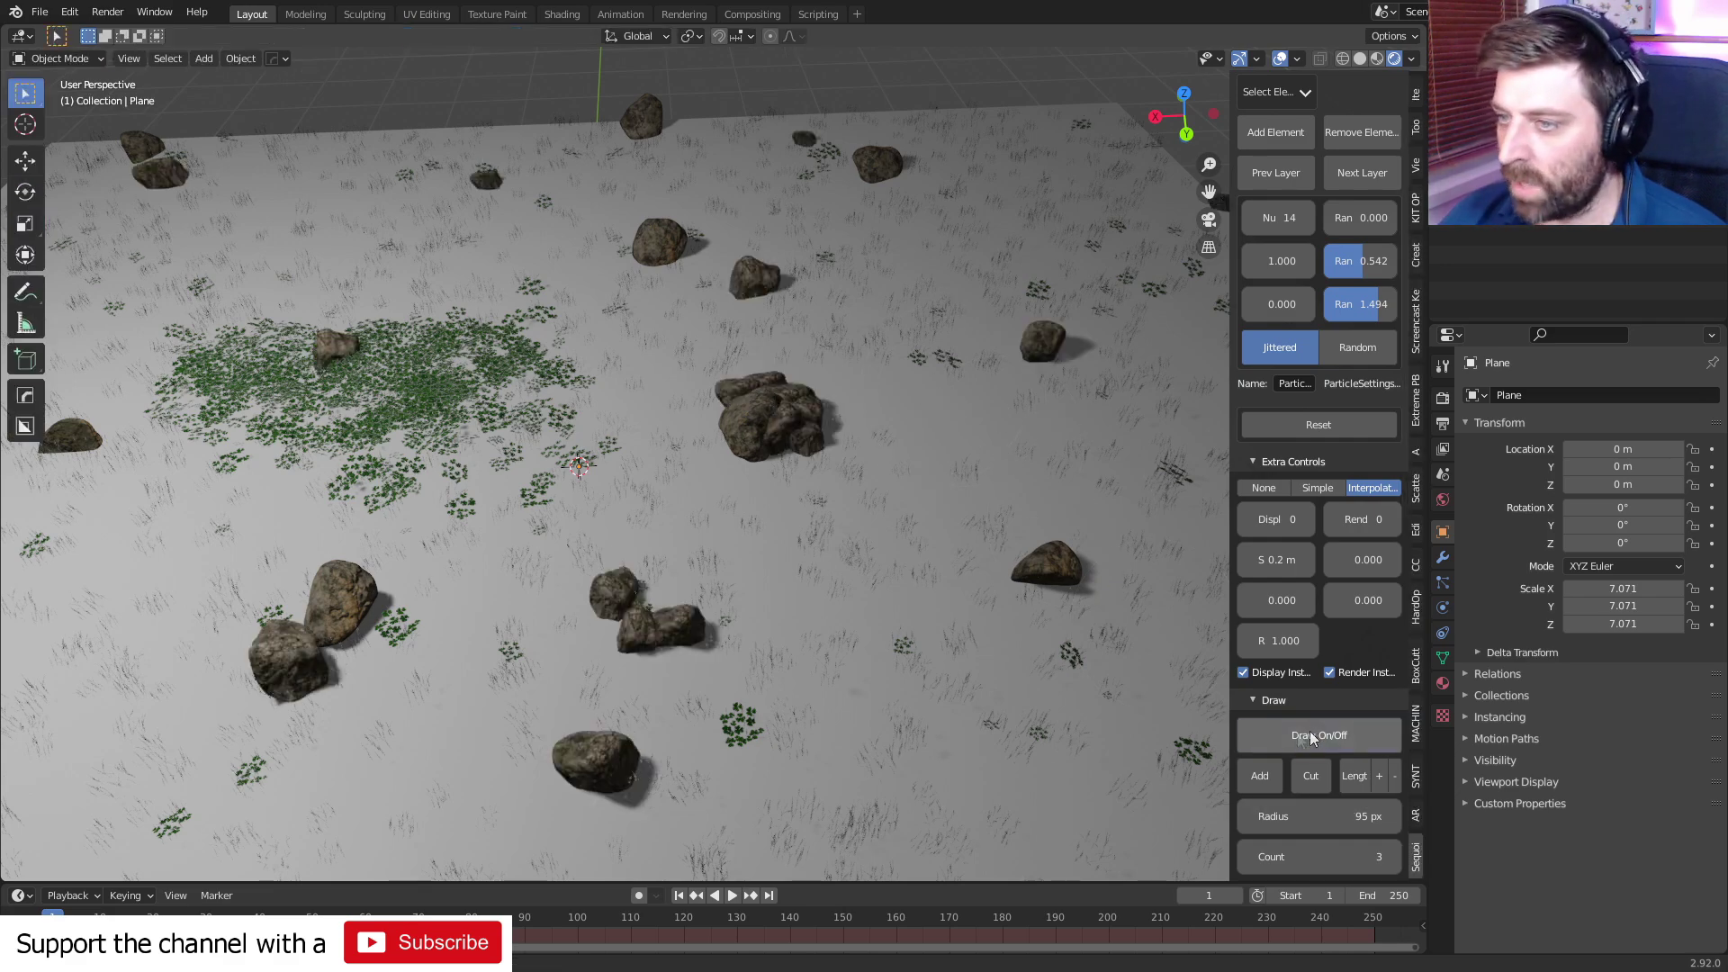
middle_click_drag(810, 693, 765, 684)
scroll(765, 677, "down", 8)
- Enlarge the brush radius to 176 px and paint rocks across the plane's lower half
left_click(1319, 735)
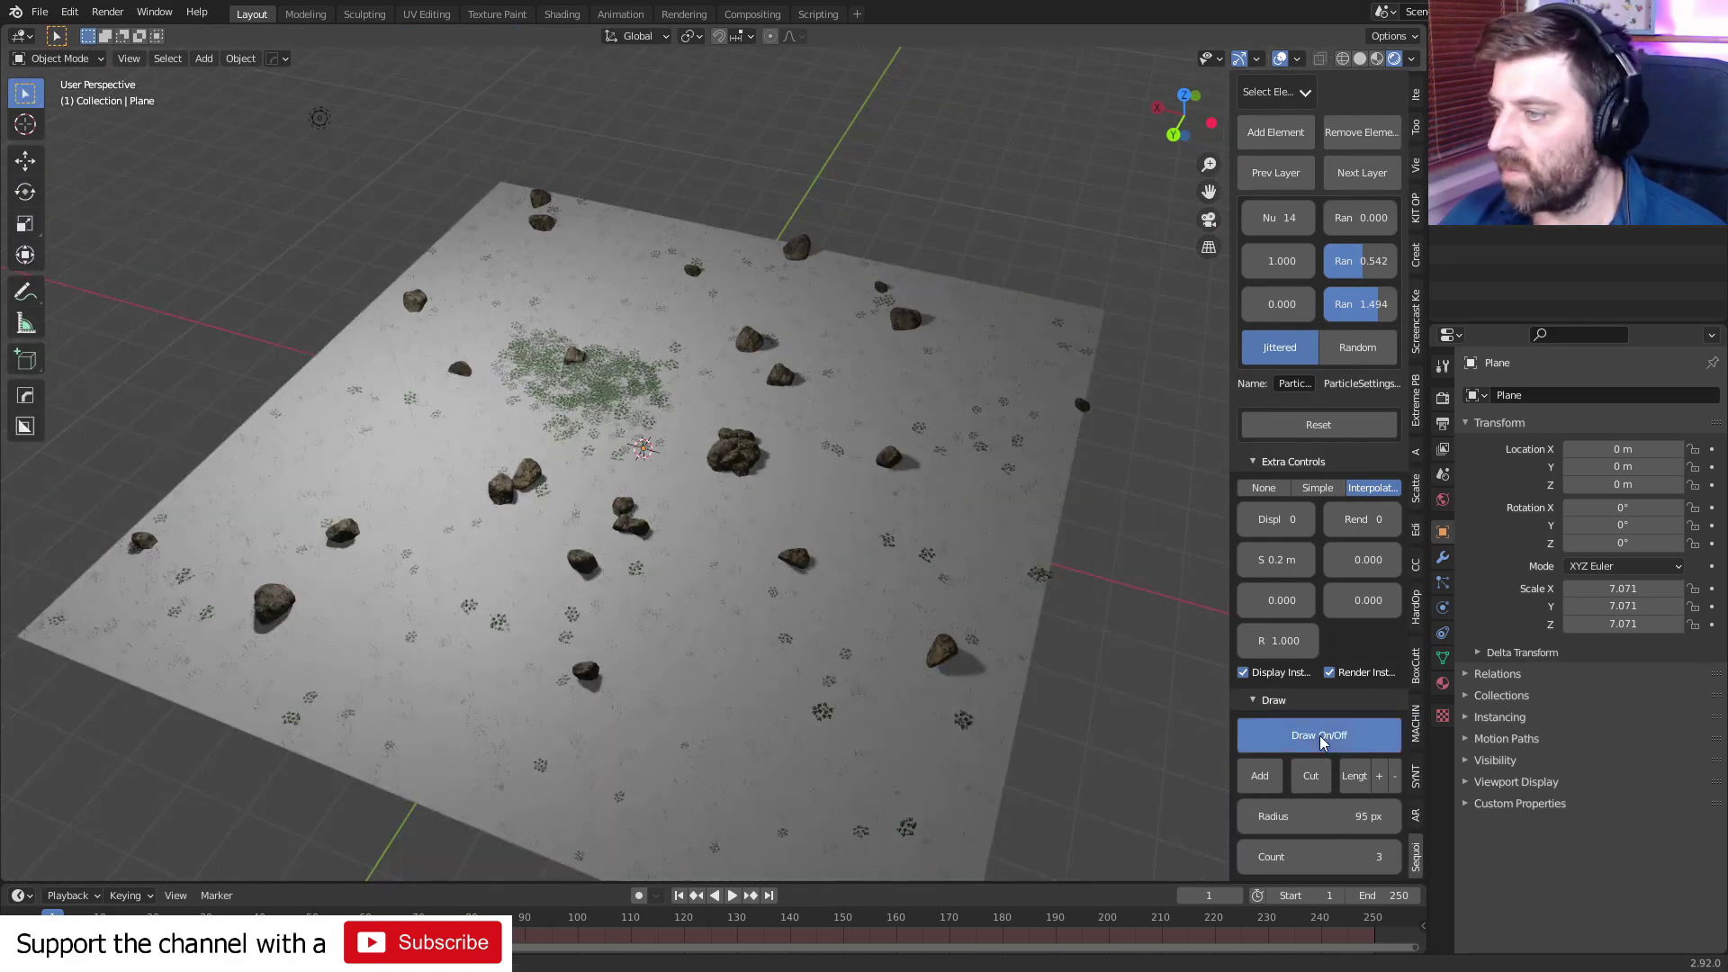
key("f")
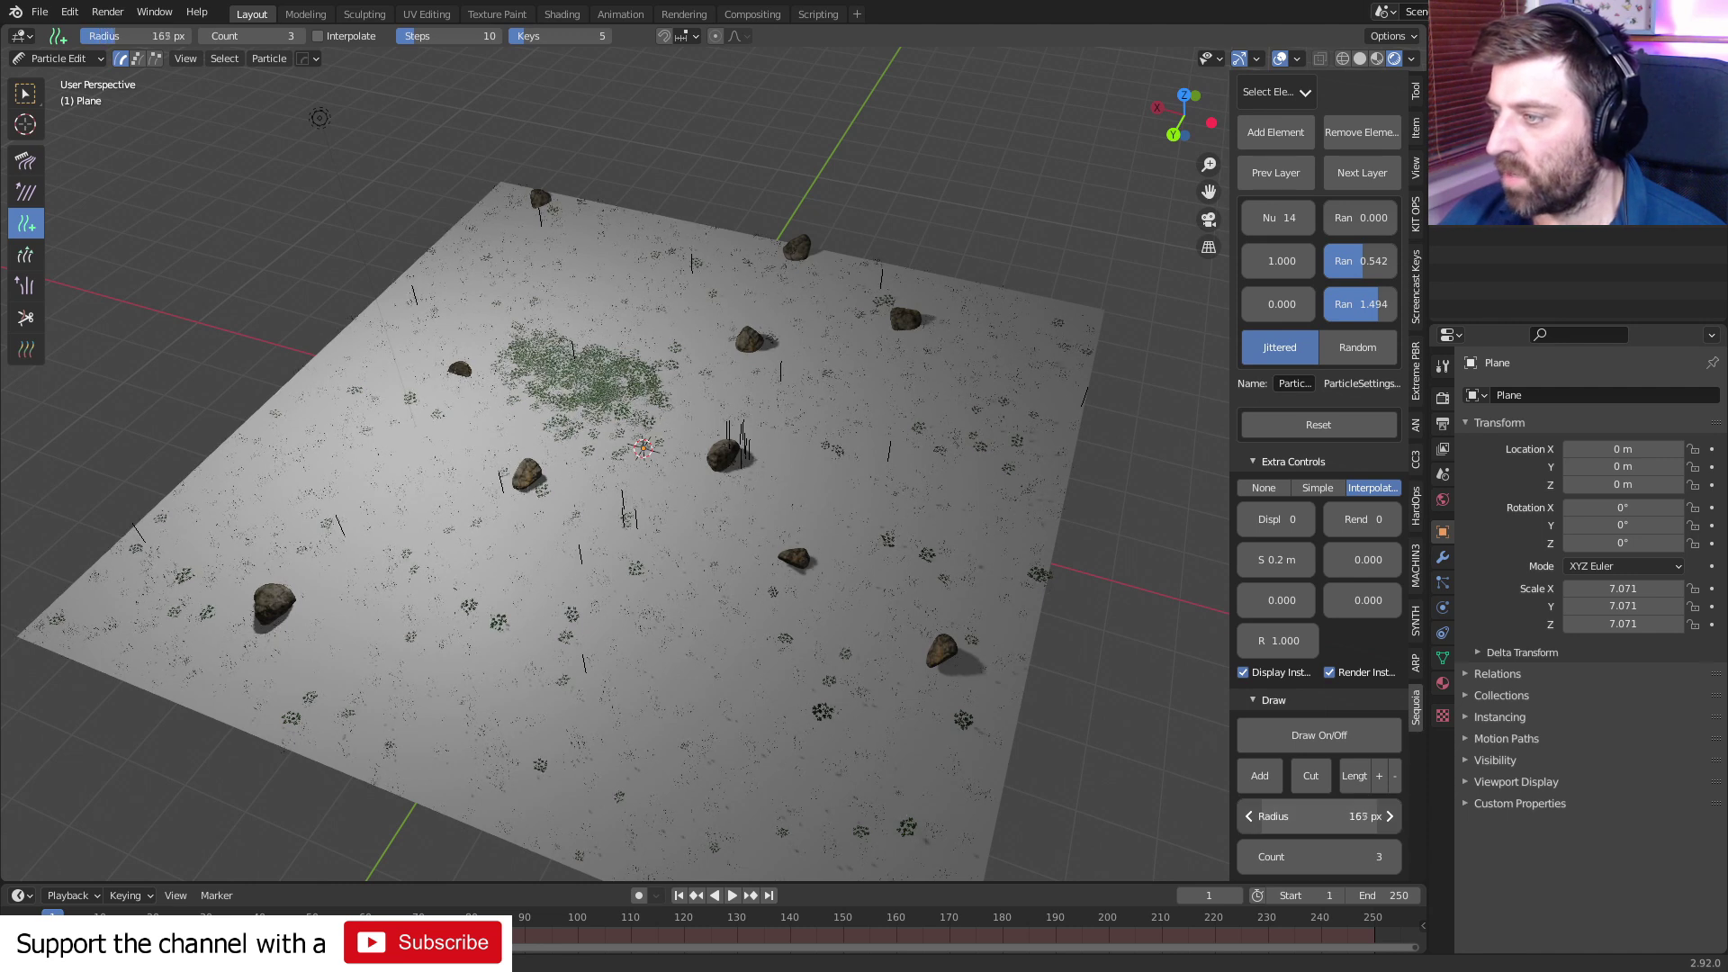
left_click(741, 656)
mouse_move(742, 657)
left_mouse_down()
mouse_move(555, 657)
mouse_move(433, 612)
mouse_move(396, 576)
left_mouse_up()
left_click(1305, 745)
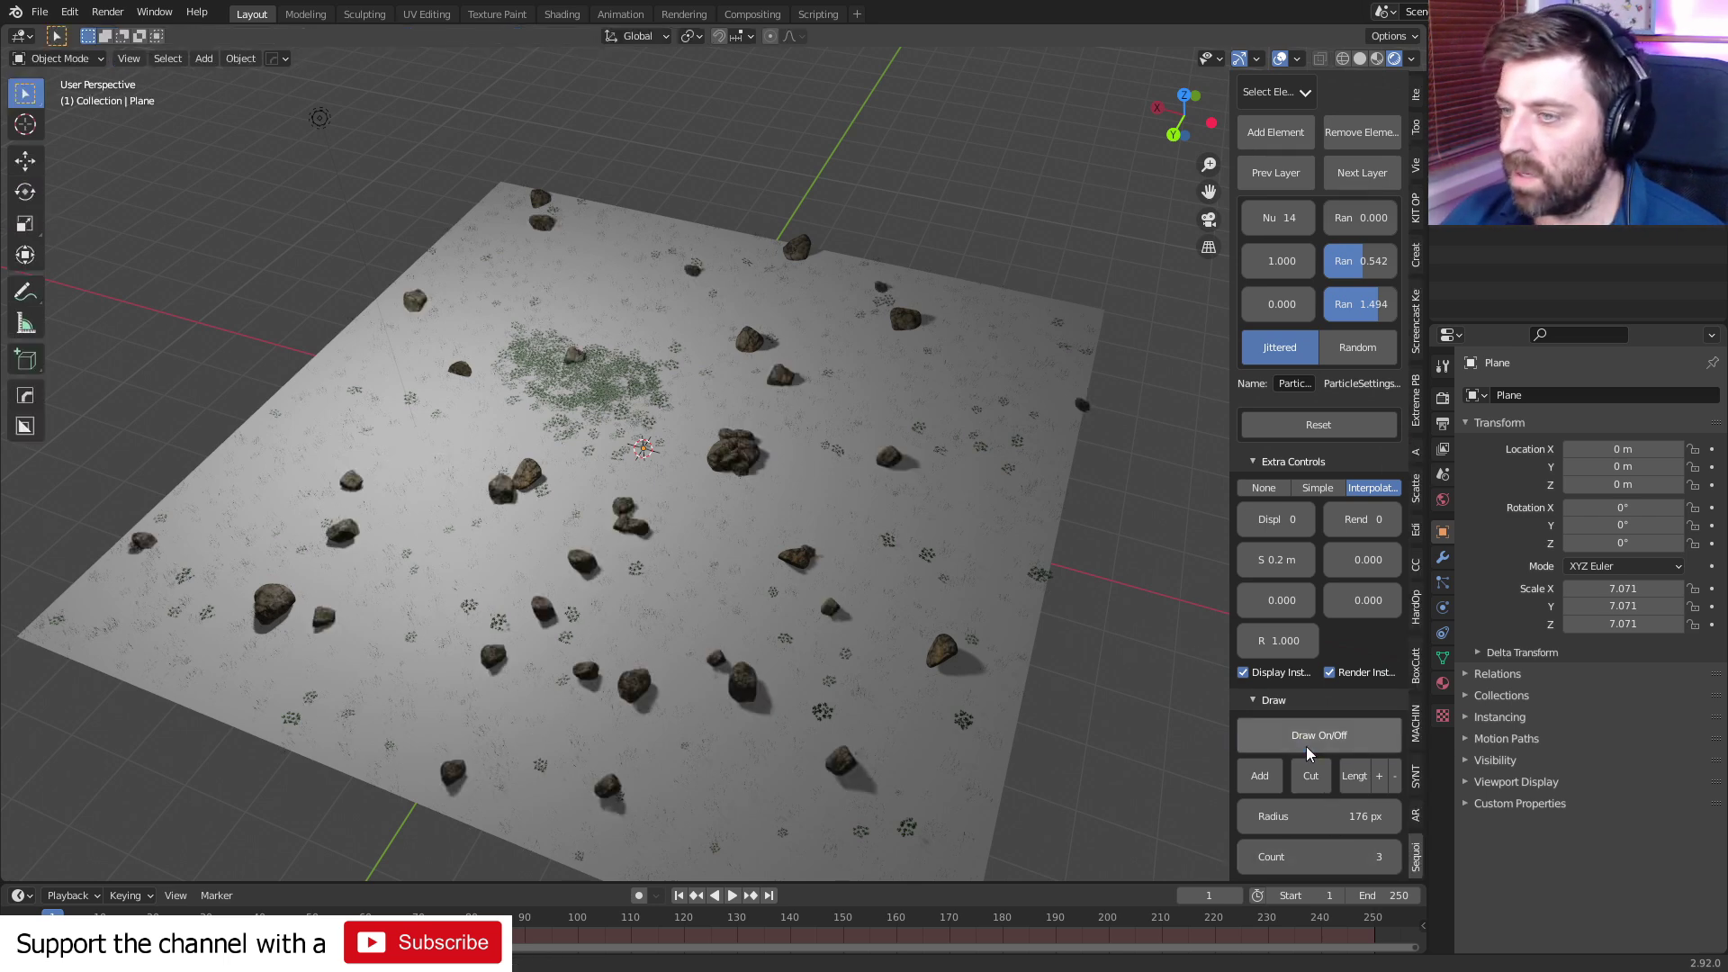
middle_click_drag(700, 695, 882, 714)
scroll(810, 629, "up", 6)
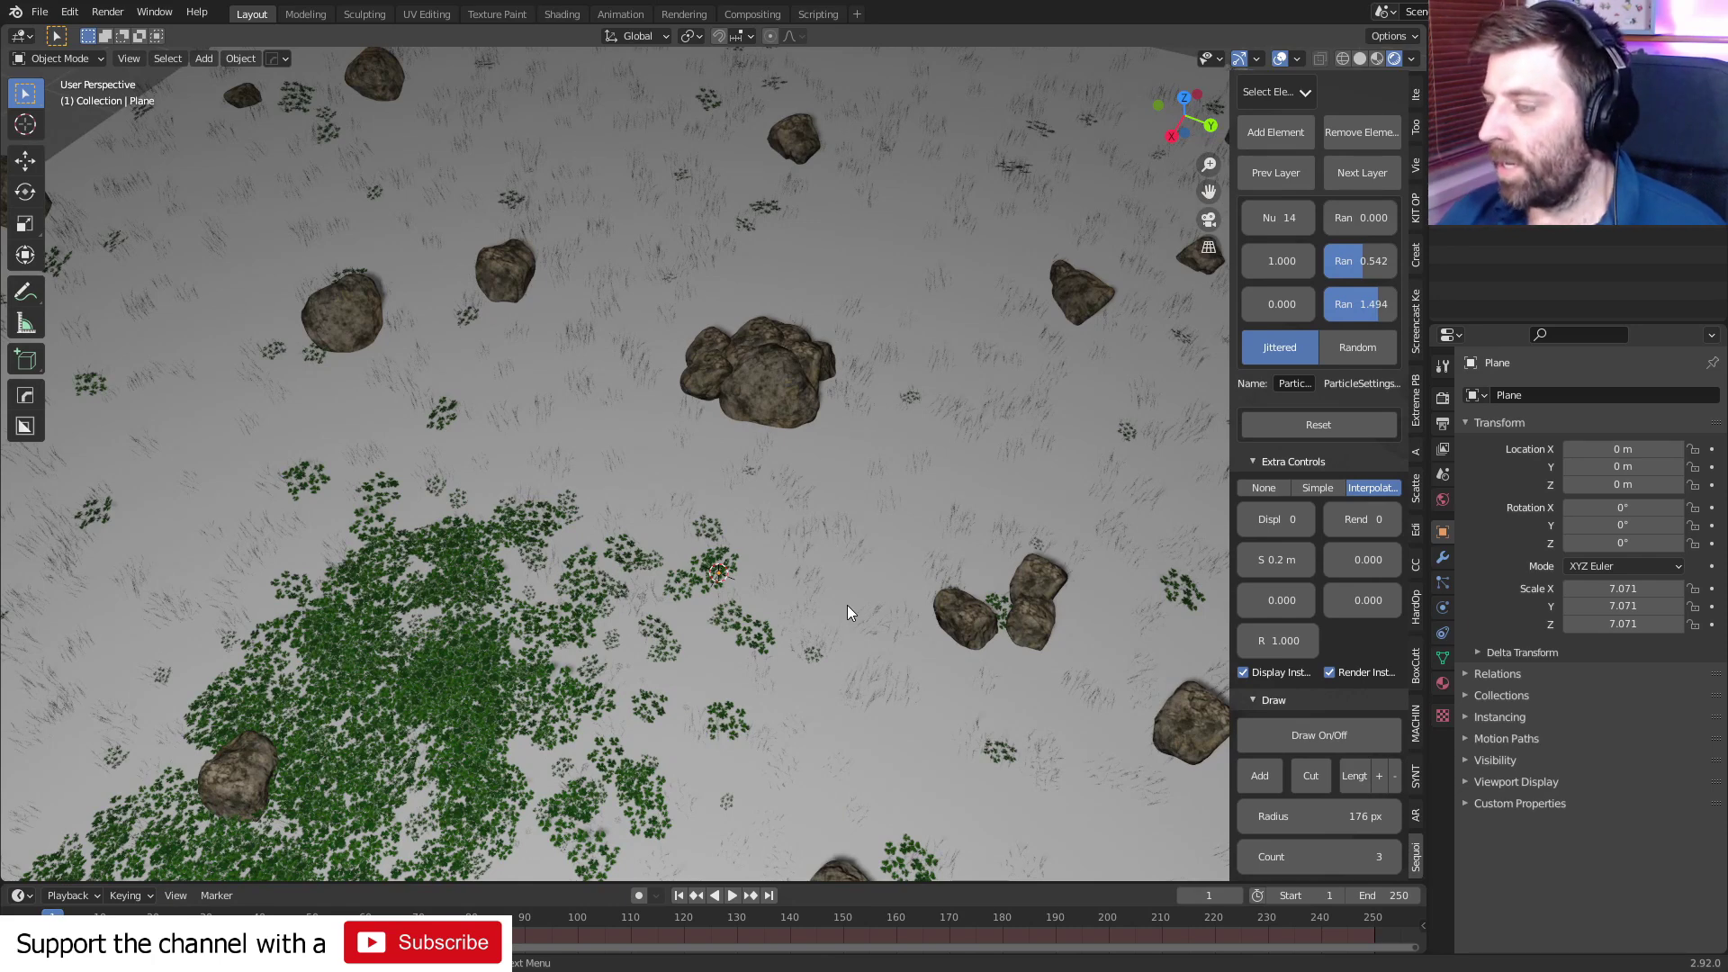
left_click(1278, 92)
- Add Dead_Tree_01 as a new Sequoia scatter layer on the ground plane
mouse_move(1319, 137)
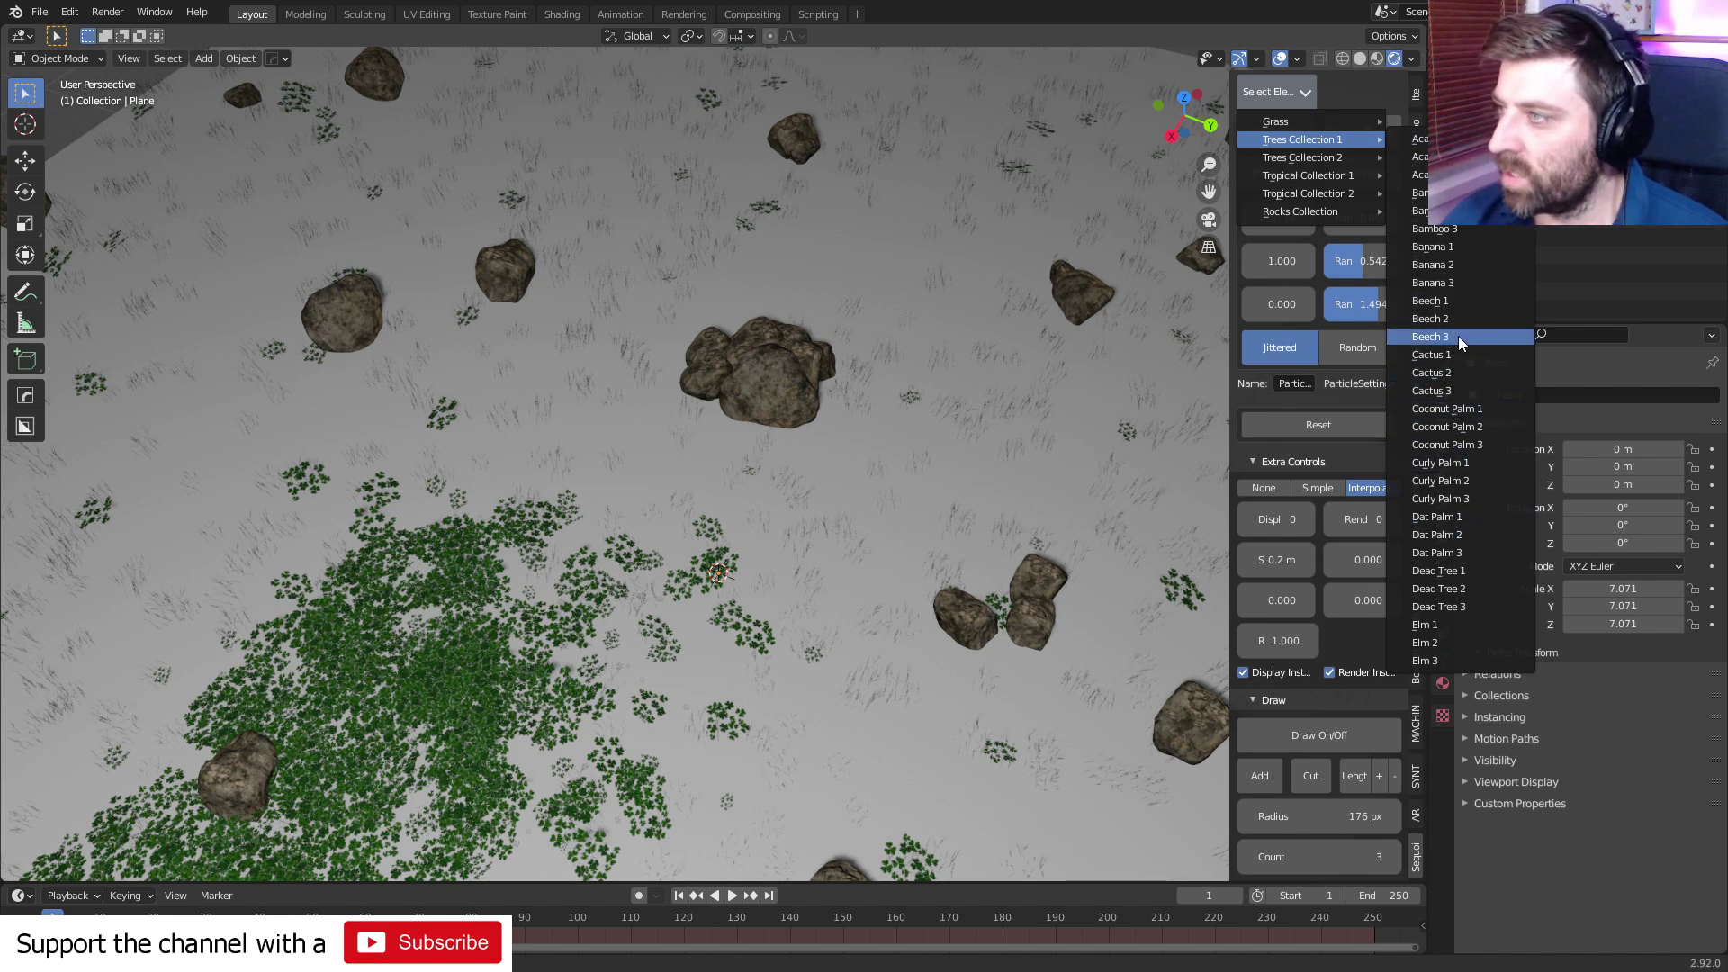
left_click(1459, 590)
middle_click_drag(936, 445, 845, 415)
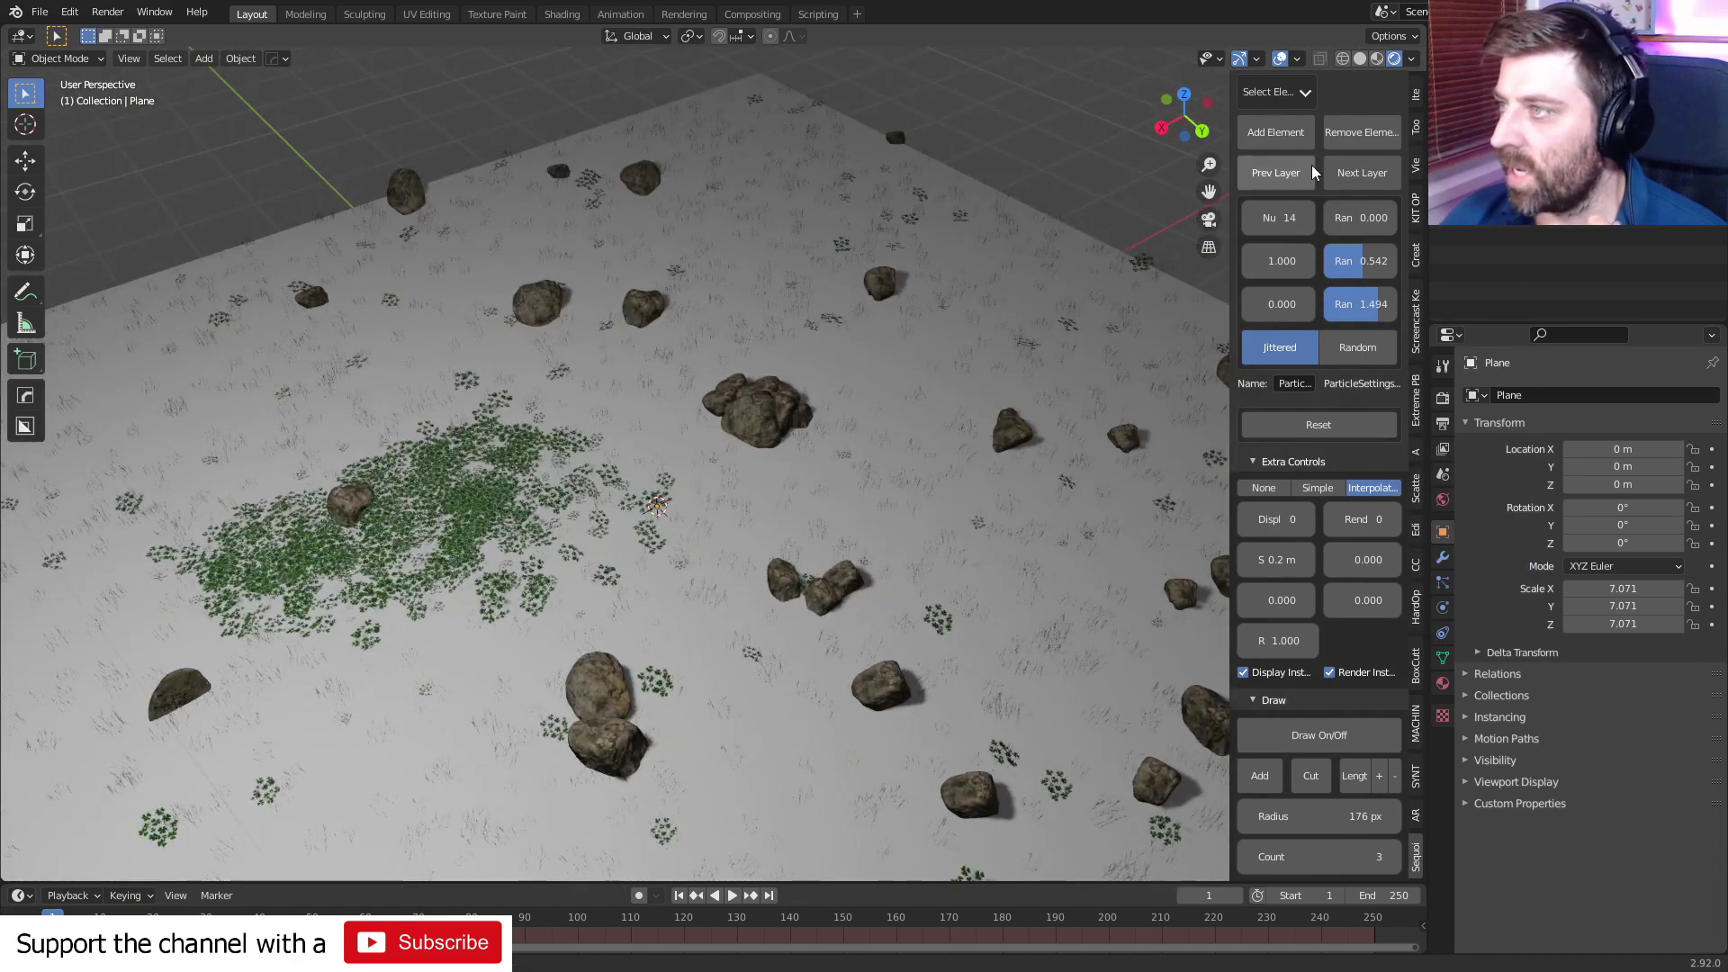
left_click(1060, 261)
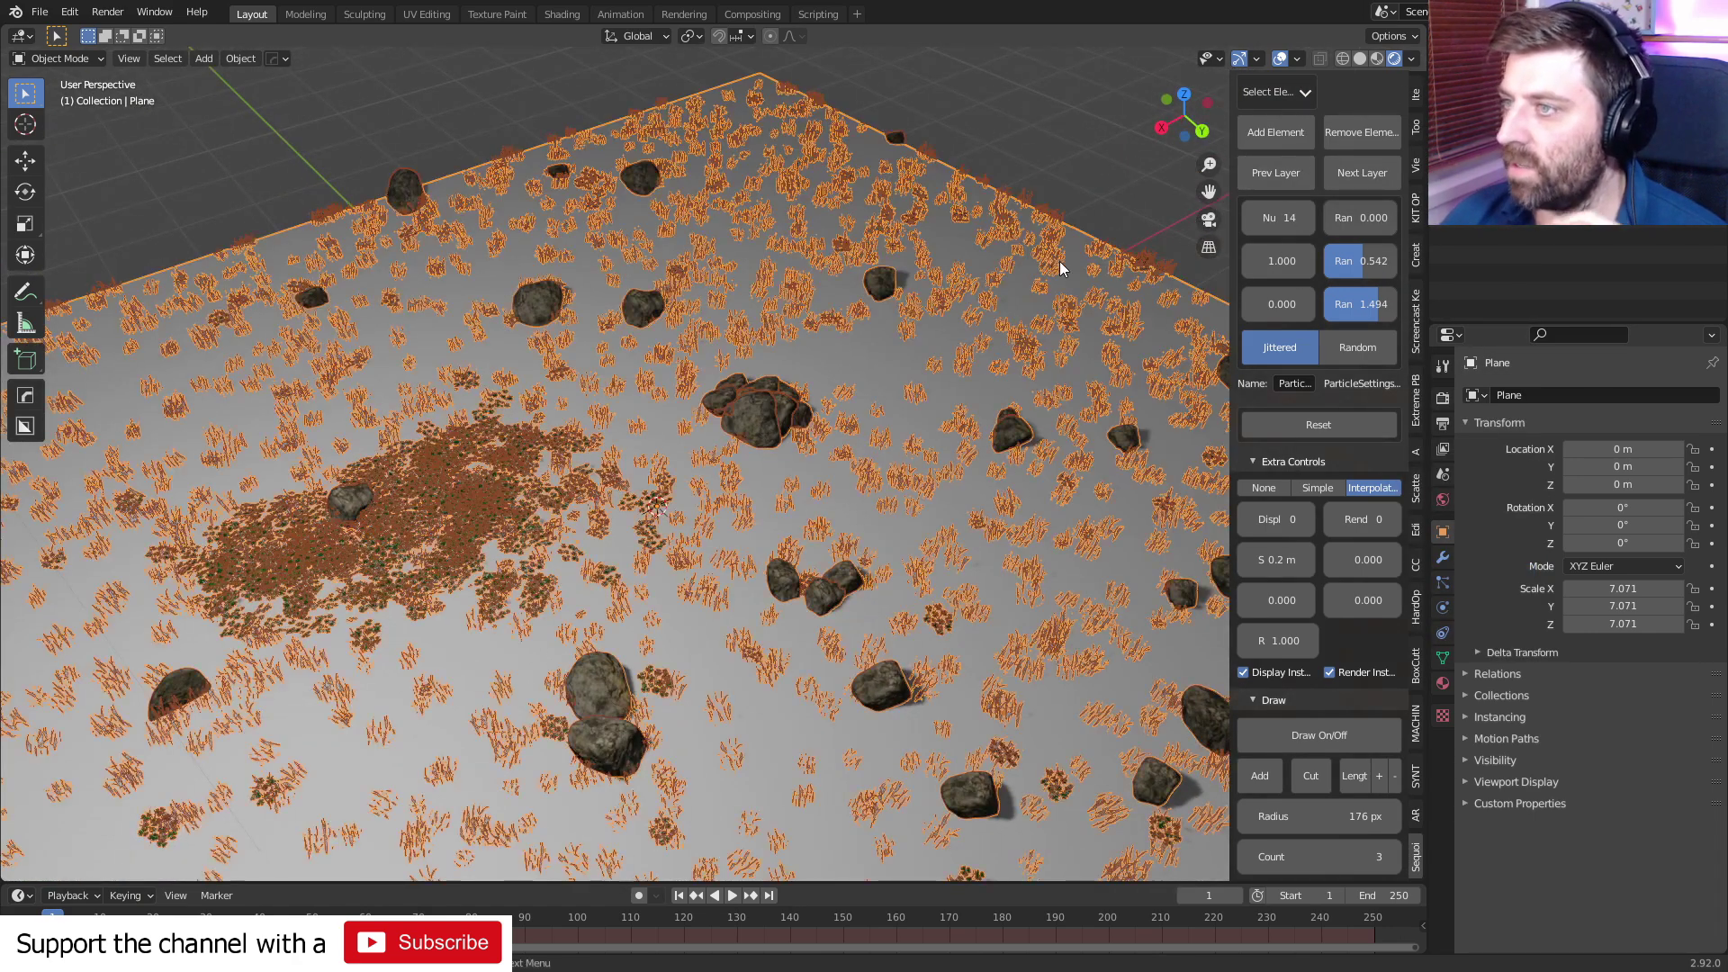
left_click(1375, 171)
left_click(1297, 183)
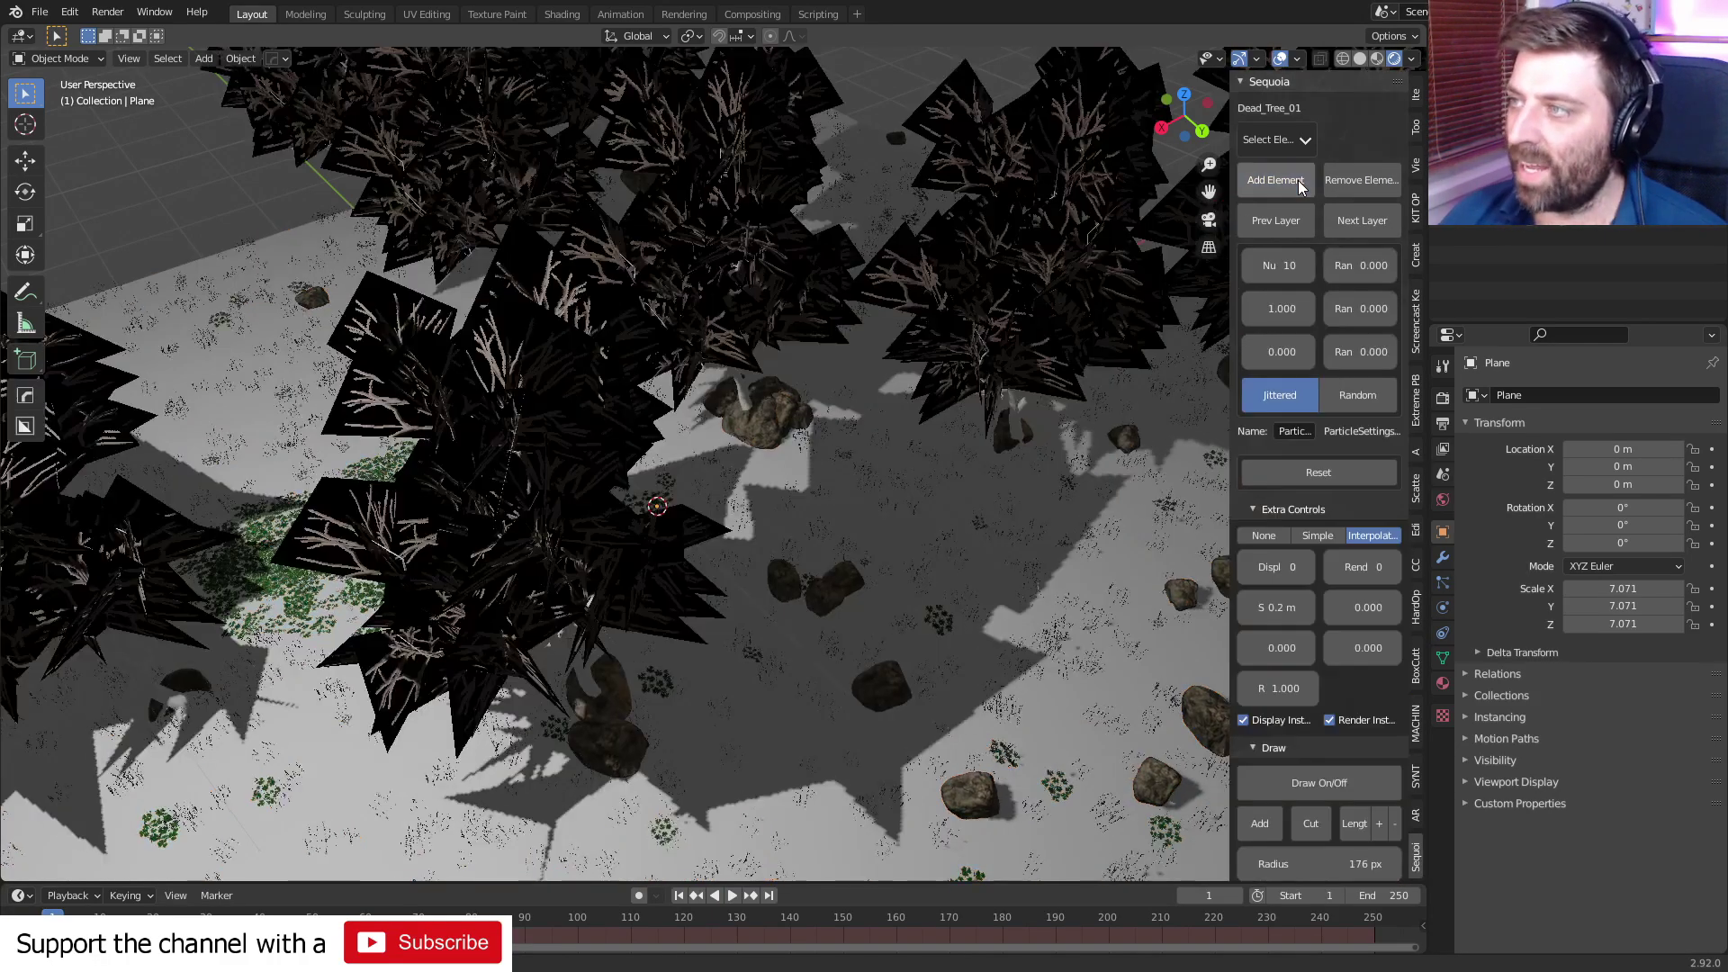
- Randomize the dead trees' rotation and raise their count to 11
mouse_move(878, 421)
middle_mouse_down()
mouse_move(768, 373)
mouse_move(648, 387)
middle_mouse_up()
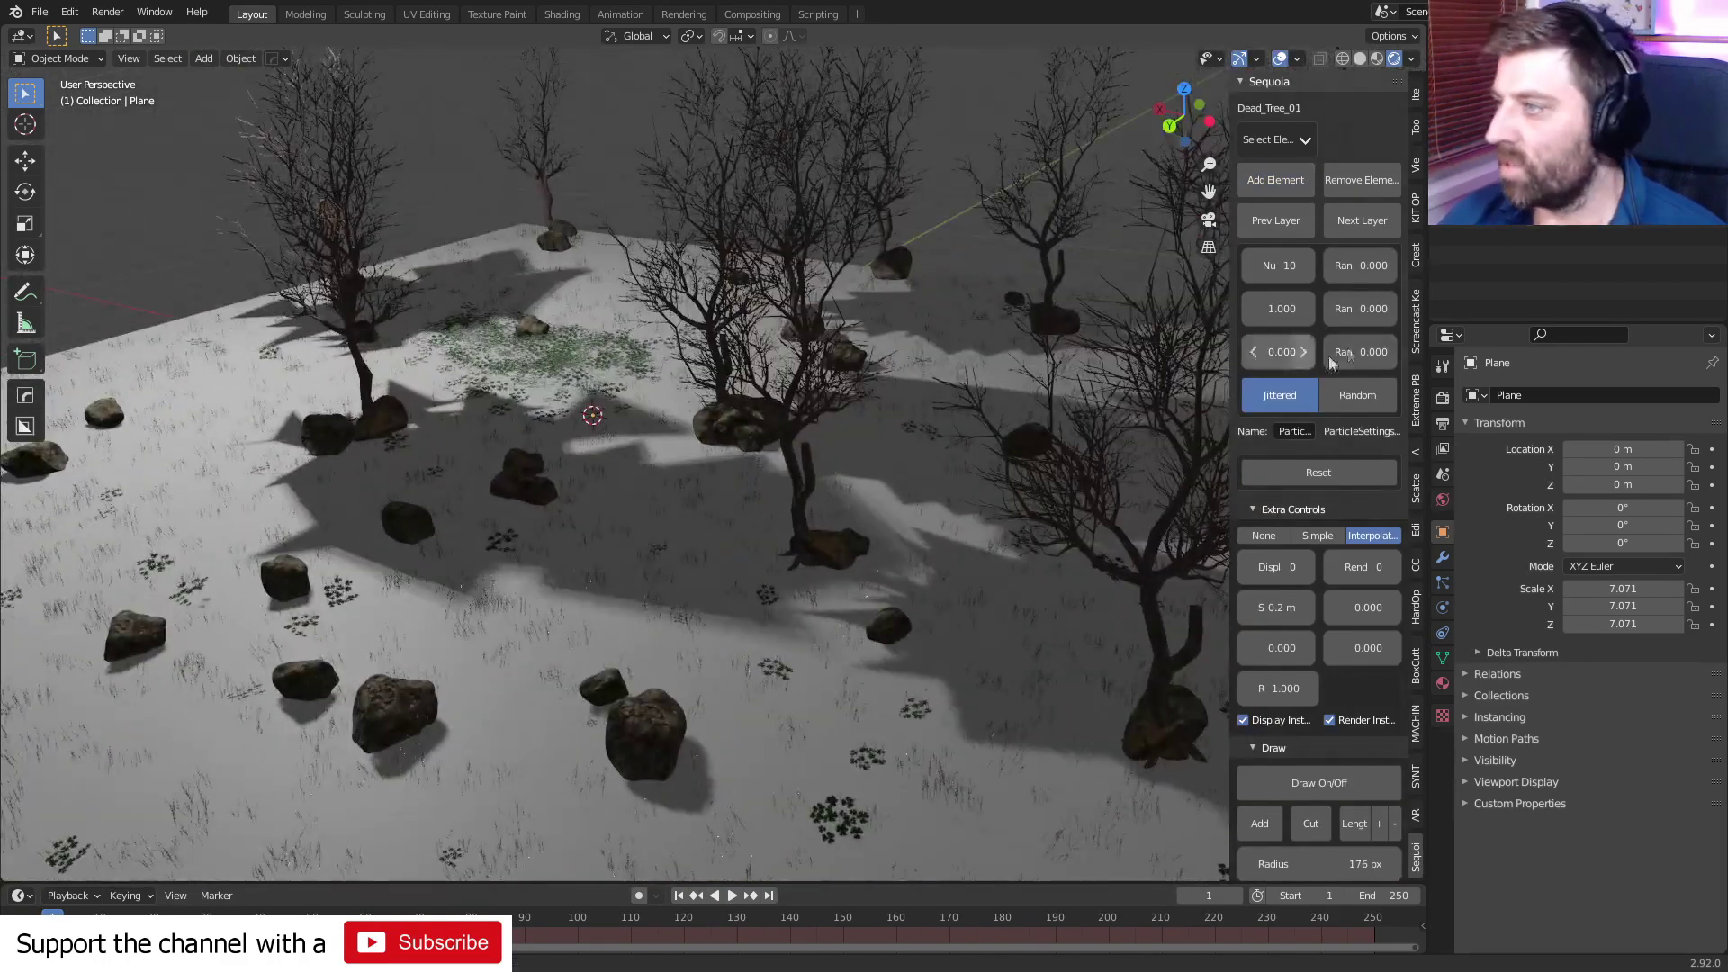
left_click_drag(1332, 362, 1332, 266)
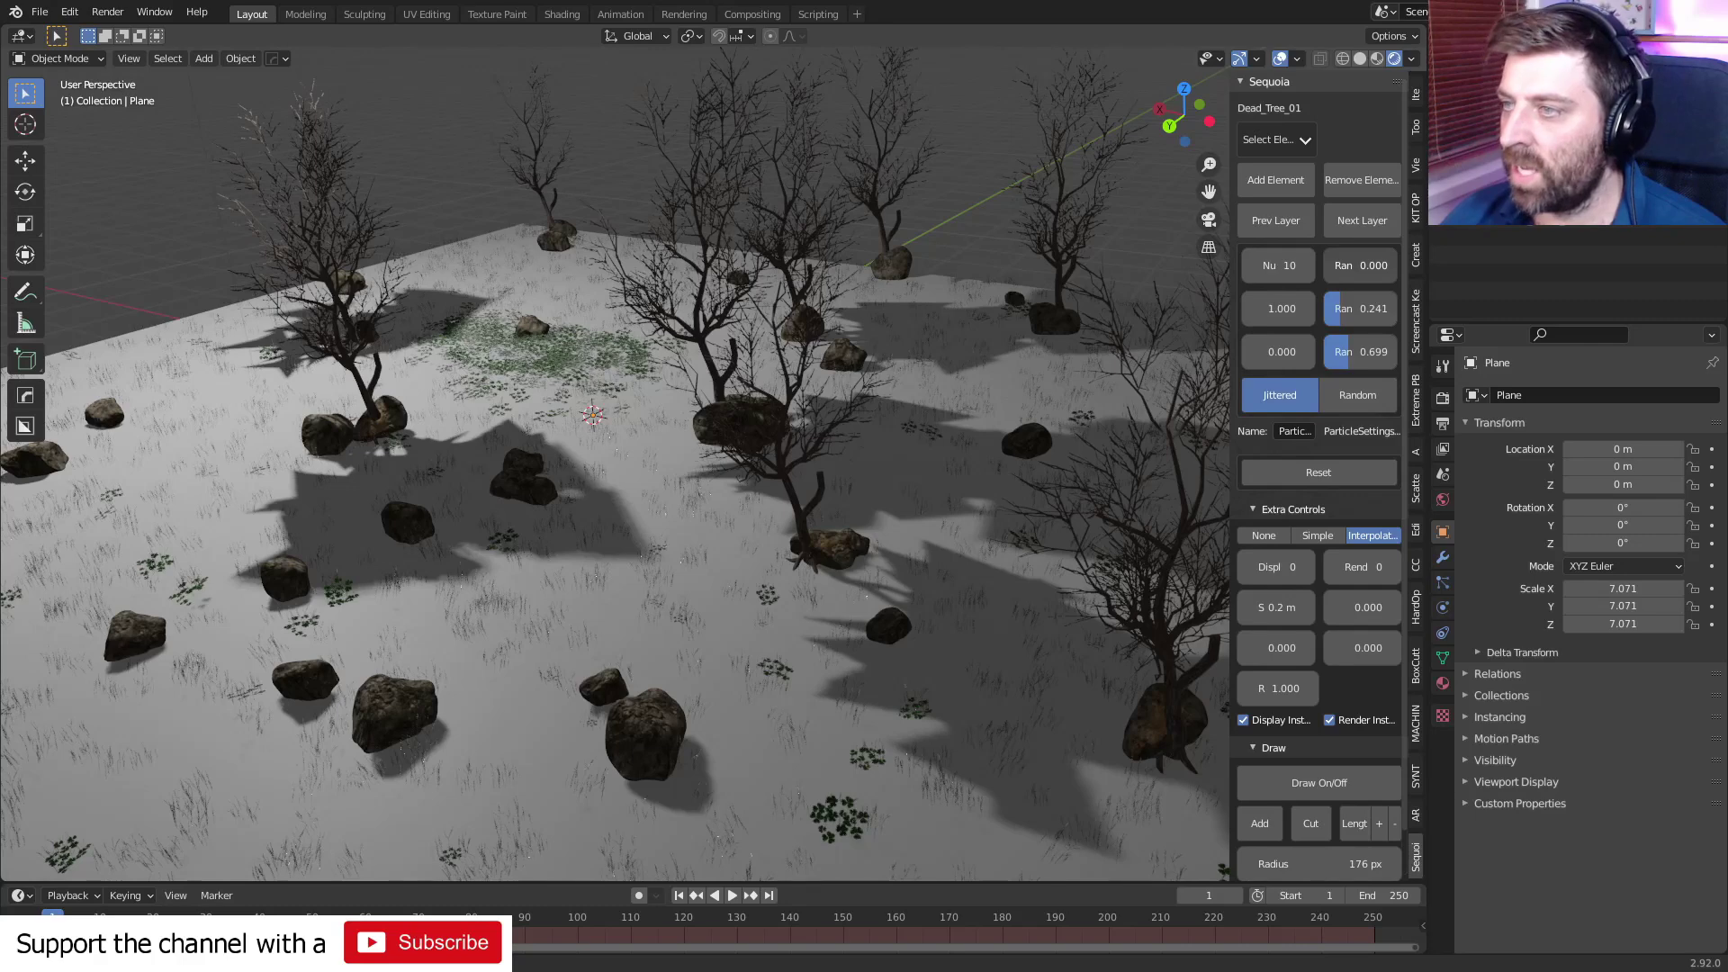
scroll(691, 477, "down", 3)
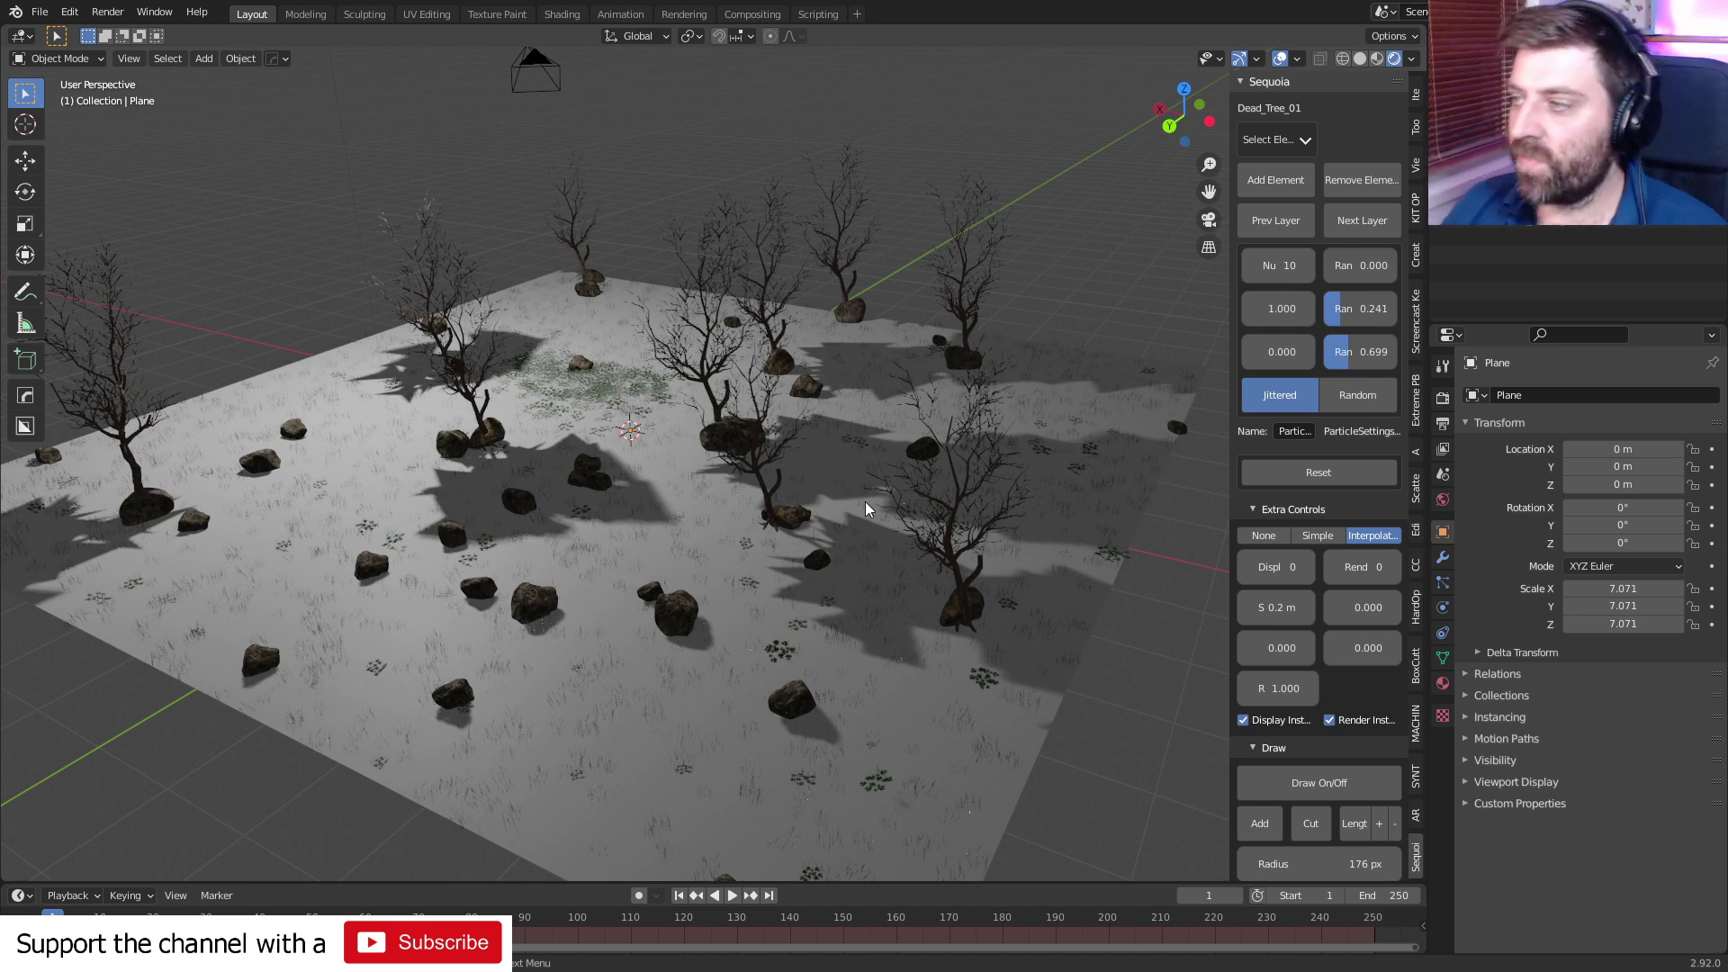
left_click(1304, 267)
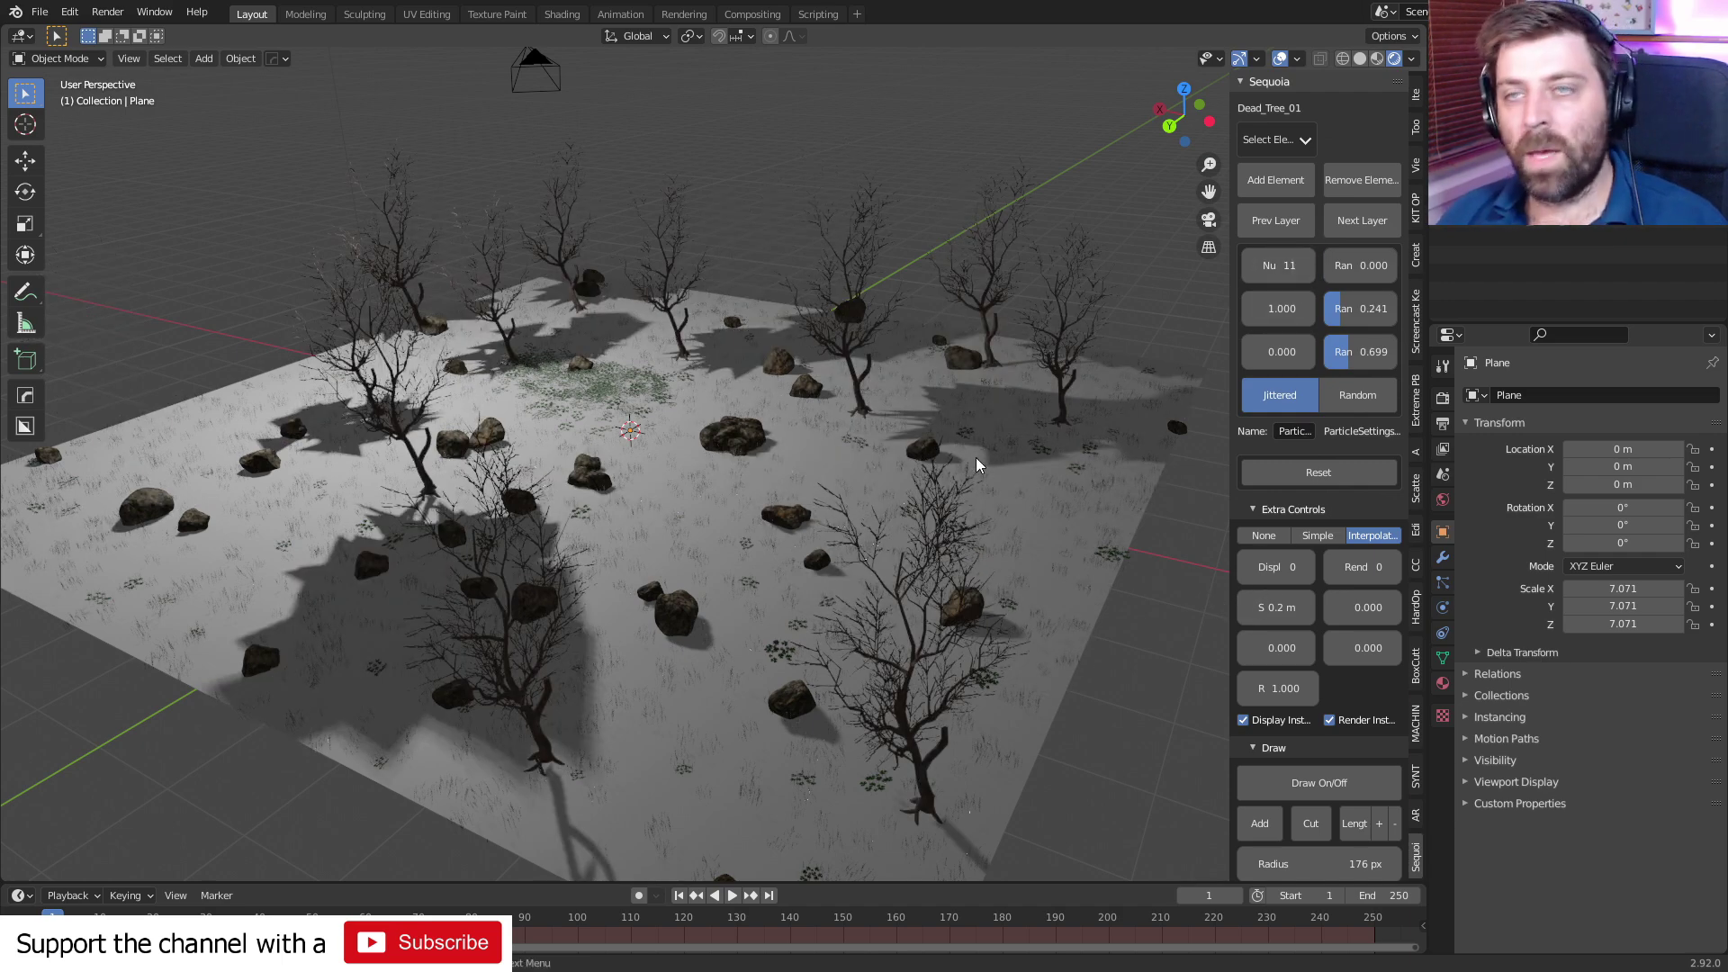
middle_click_drag(976, 462, 1191, 262)
scroll(768, 498, "up", 3)
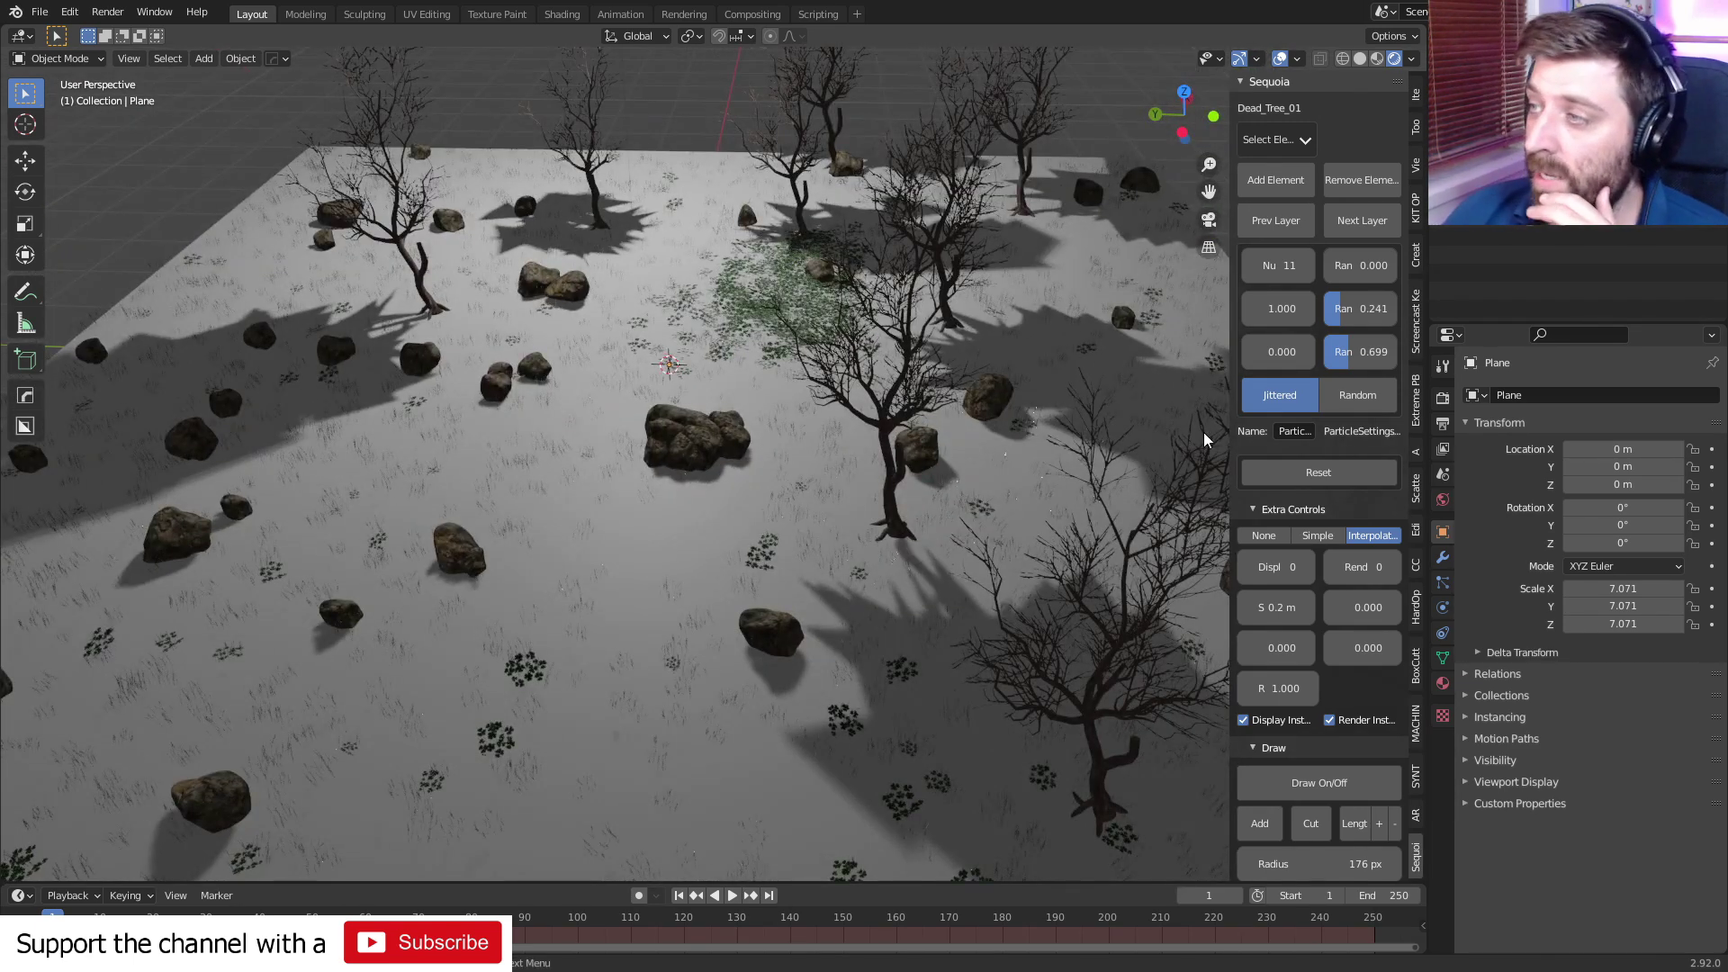
- Add a new scatter layer of Dead Tree 3 trees over the plane
left_click(1368, 225)
left_click(1273, 140)
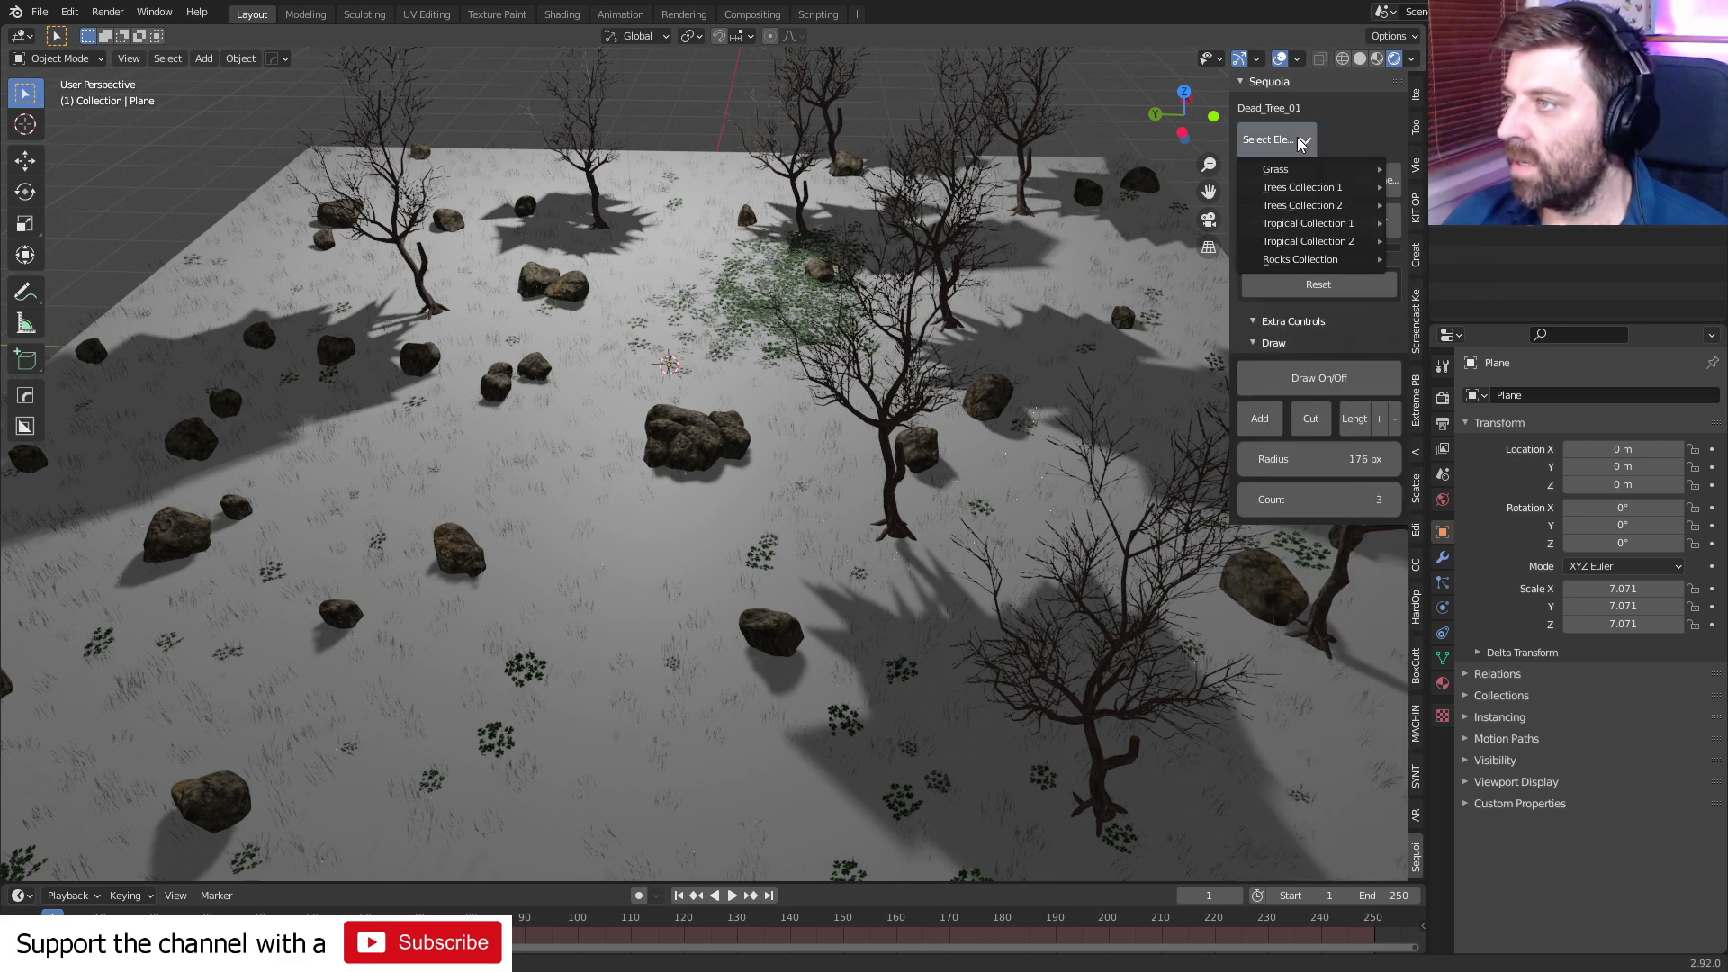
mouse_move(1336, 193)
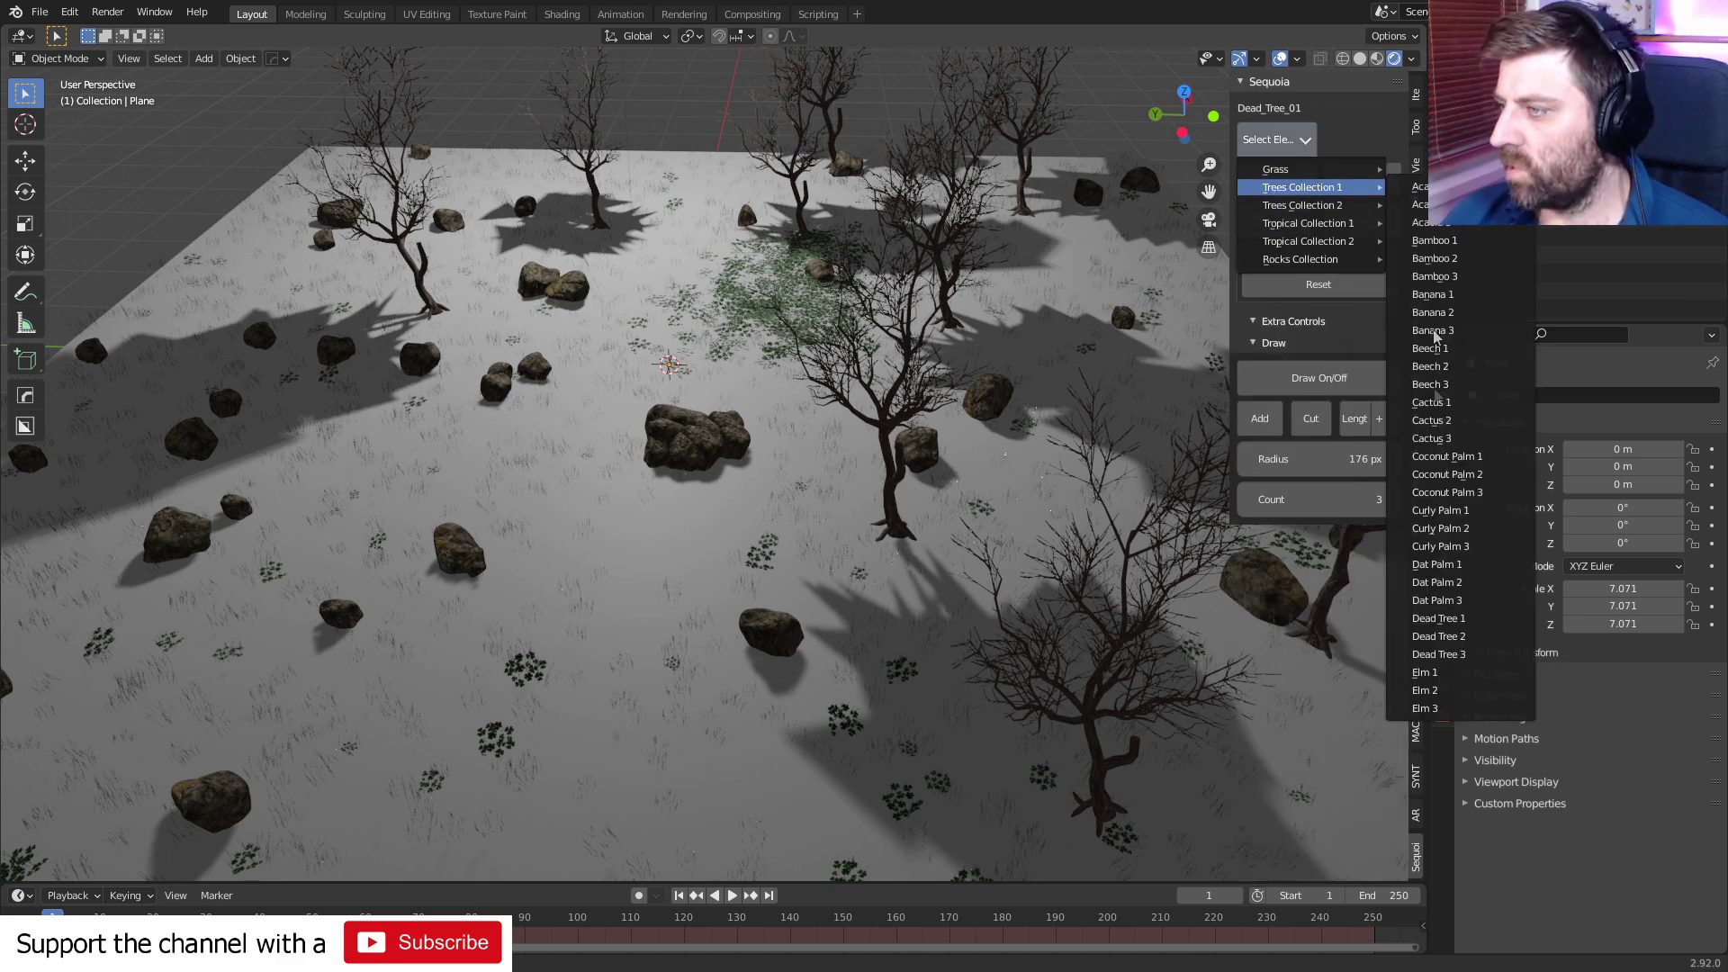
left_click(1468, 655)
scroll(879, 470, "down", 2)
key("a")
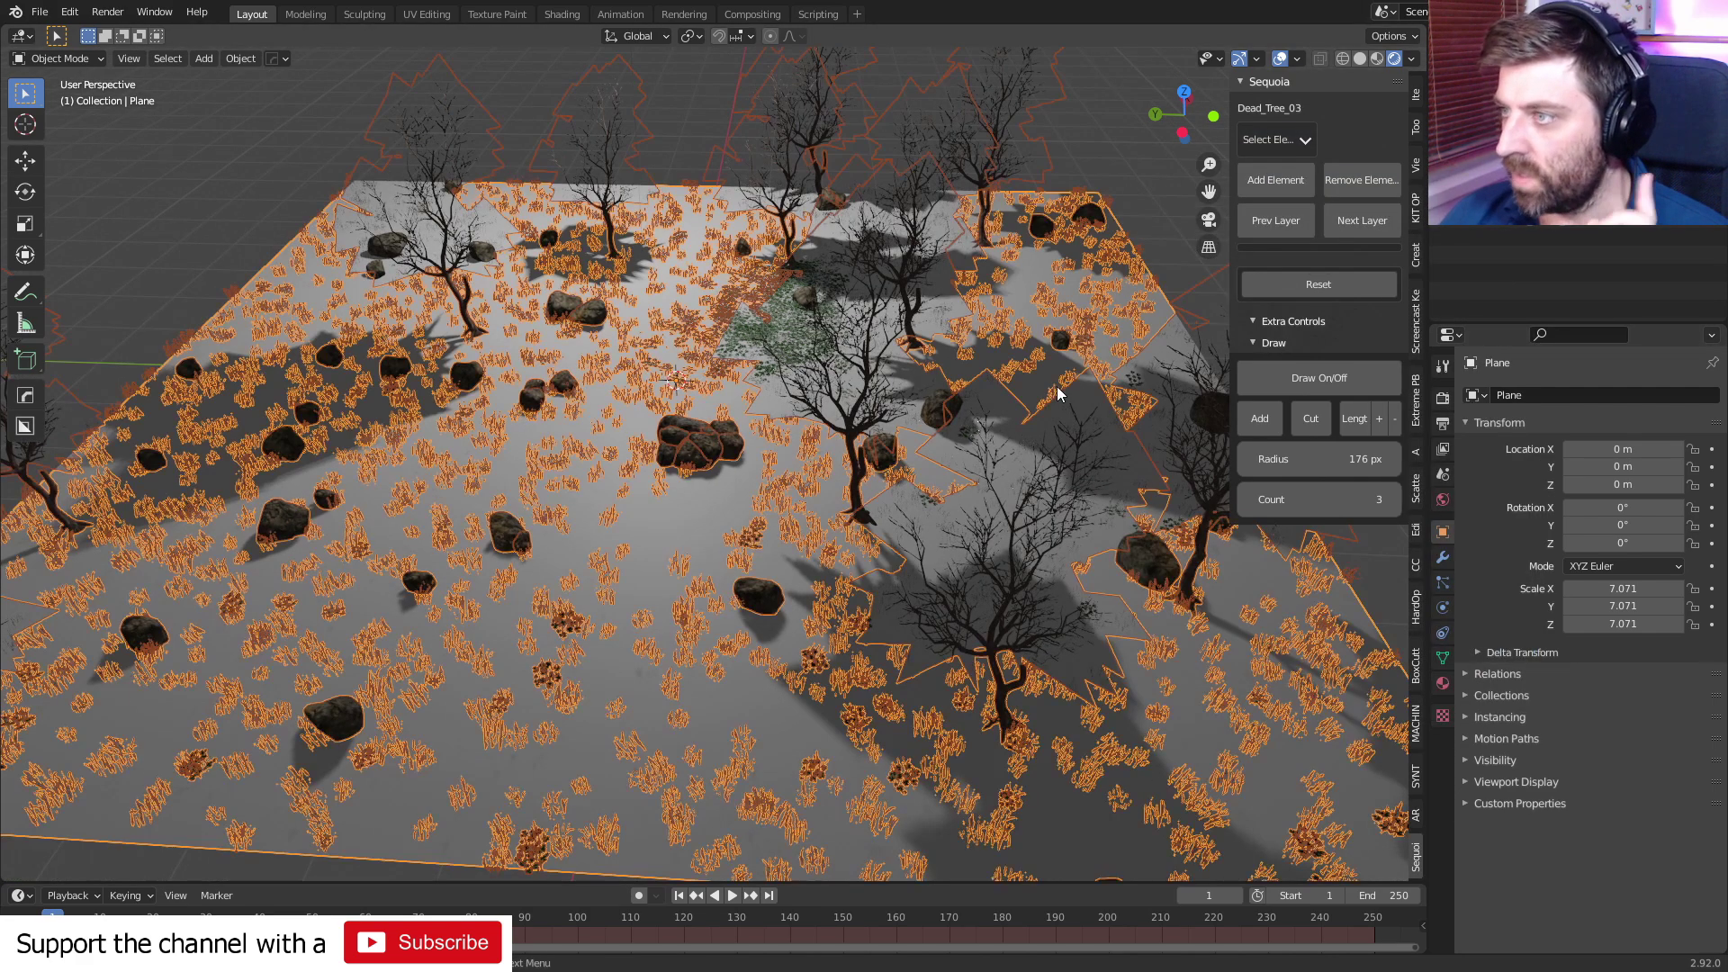
left_click(1274, 187)
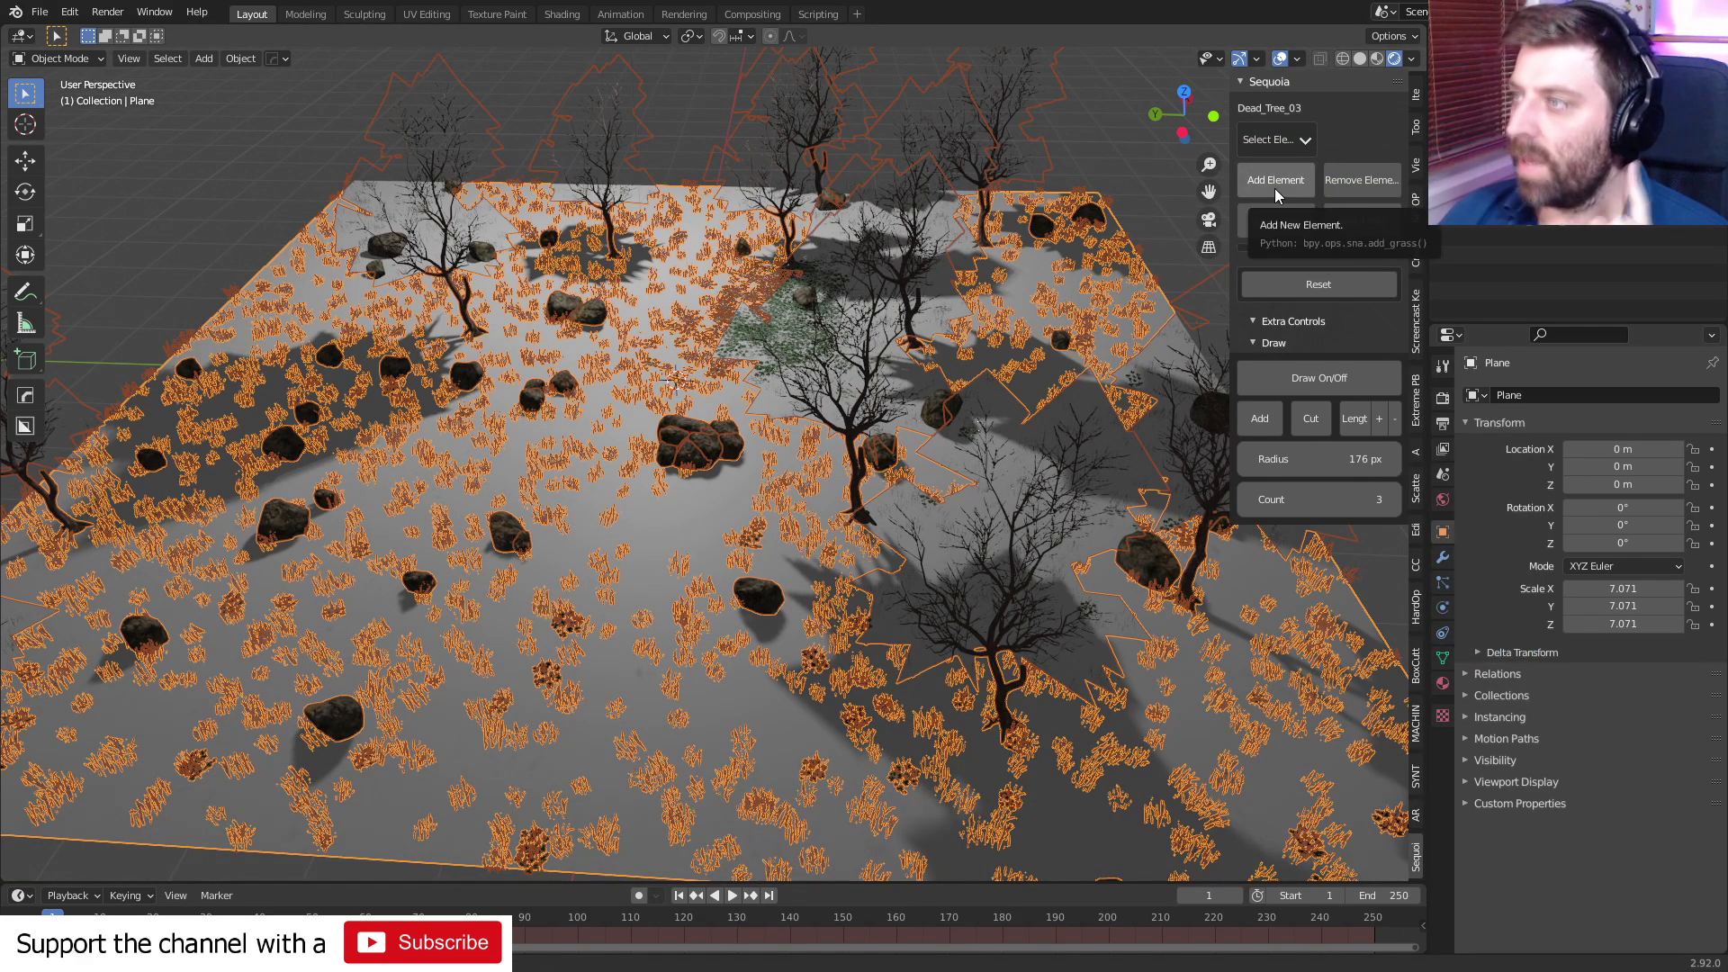
mouse_move(667, 671)
middle_mouse_down()
mouse_move(781, 608)
mouse_move(837, 627)
mouse_move(828, 655)
mouse_move(765, 675)
mouse_move(698, 664)
middle_mouse_up()
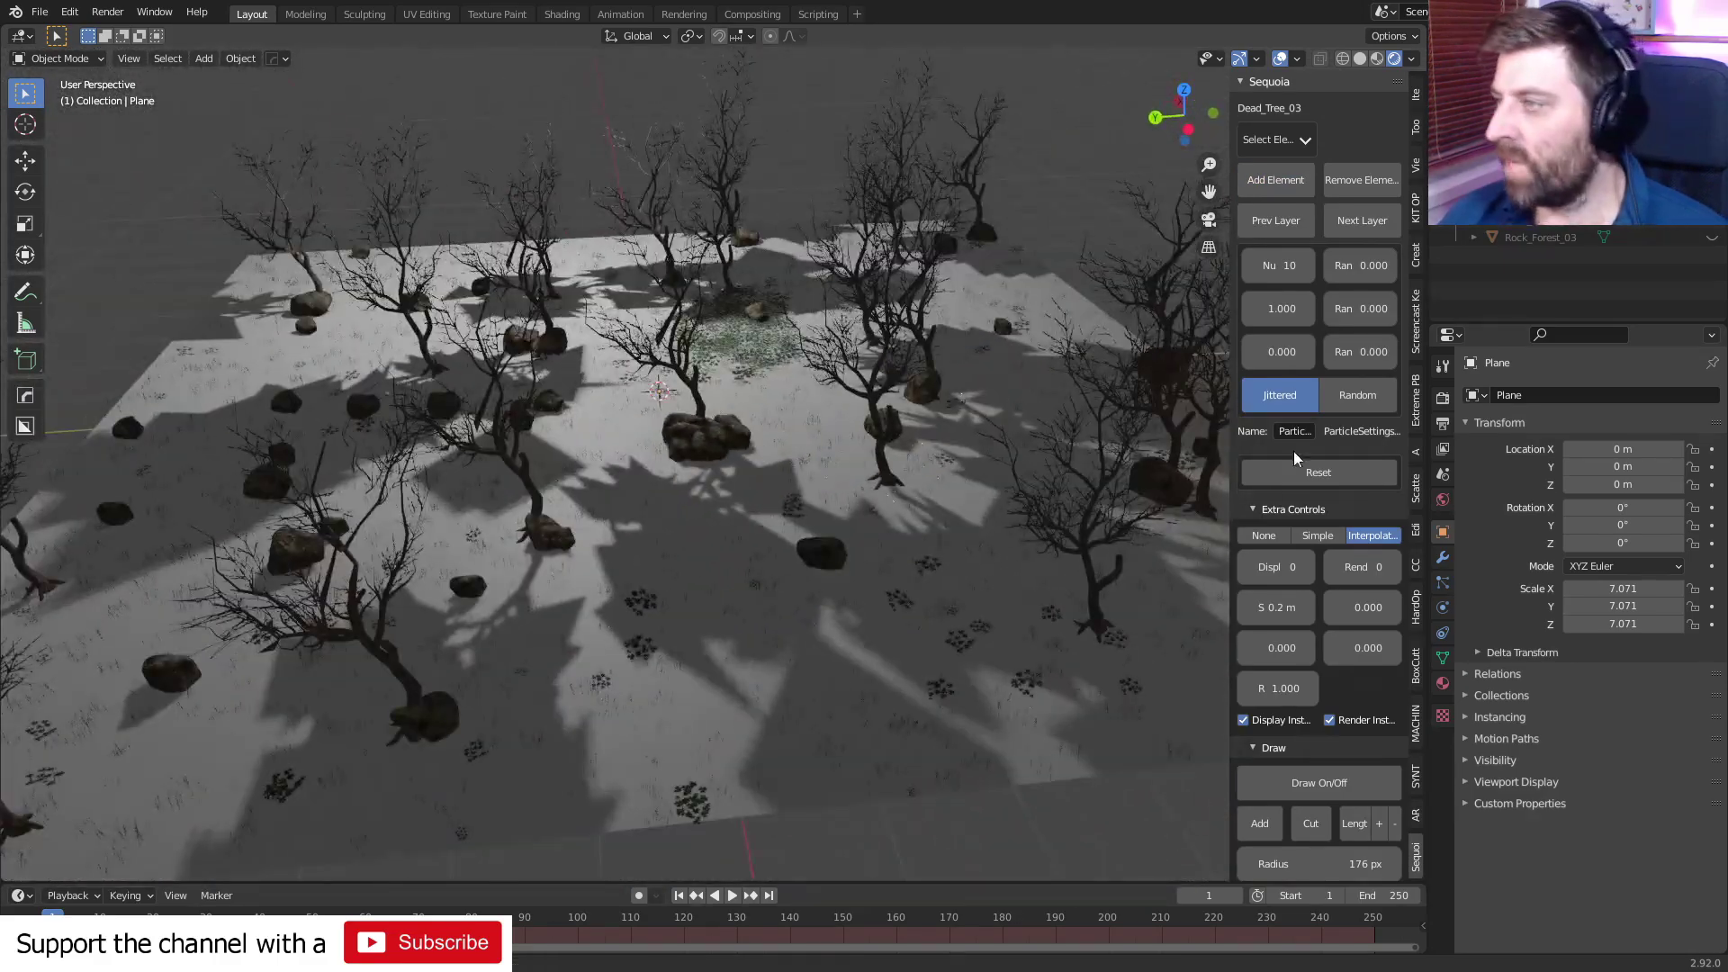
- Raise the third random value to 1.855 and the tree count to 12
left_click_drag(1354, 352, 1350, 266)
left_click(1309, 266)
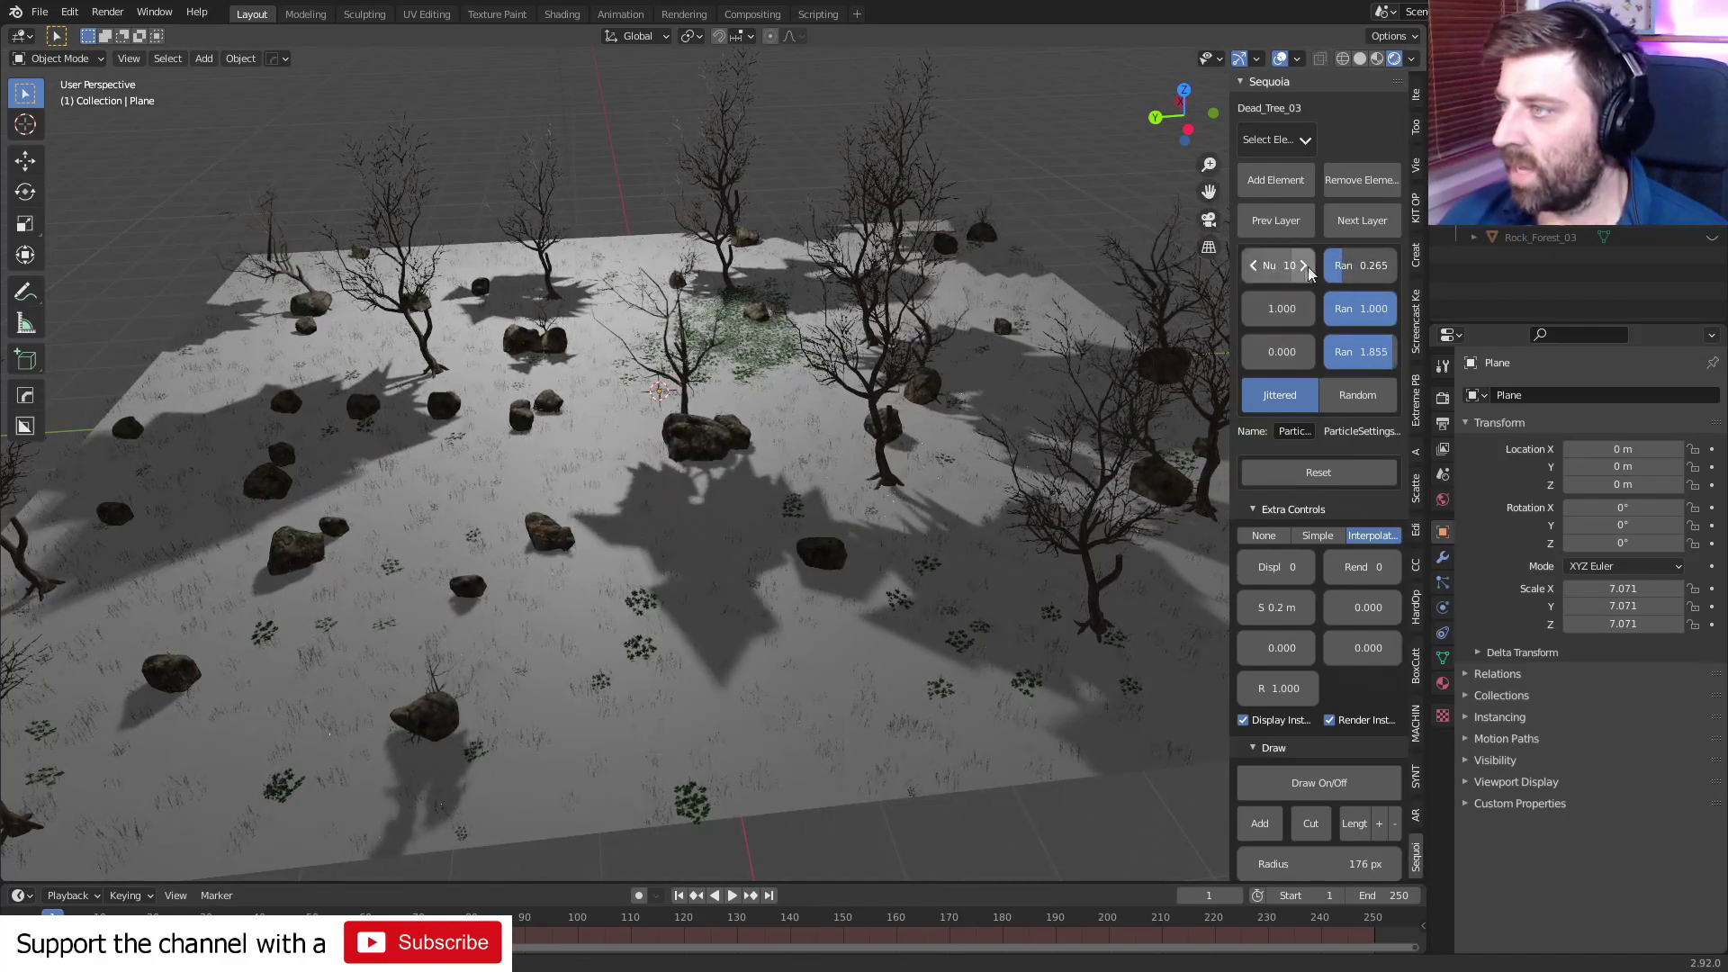
left_click(1308, 268)
middle_click_drag(651, 630, 941, 482)
scroll(841, 564, "up", 3)
scroll(866, 464, "down", 5)
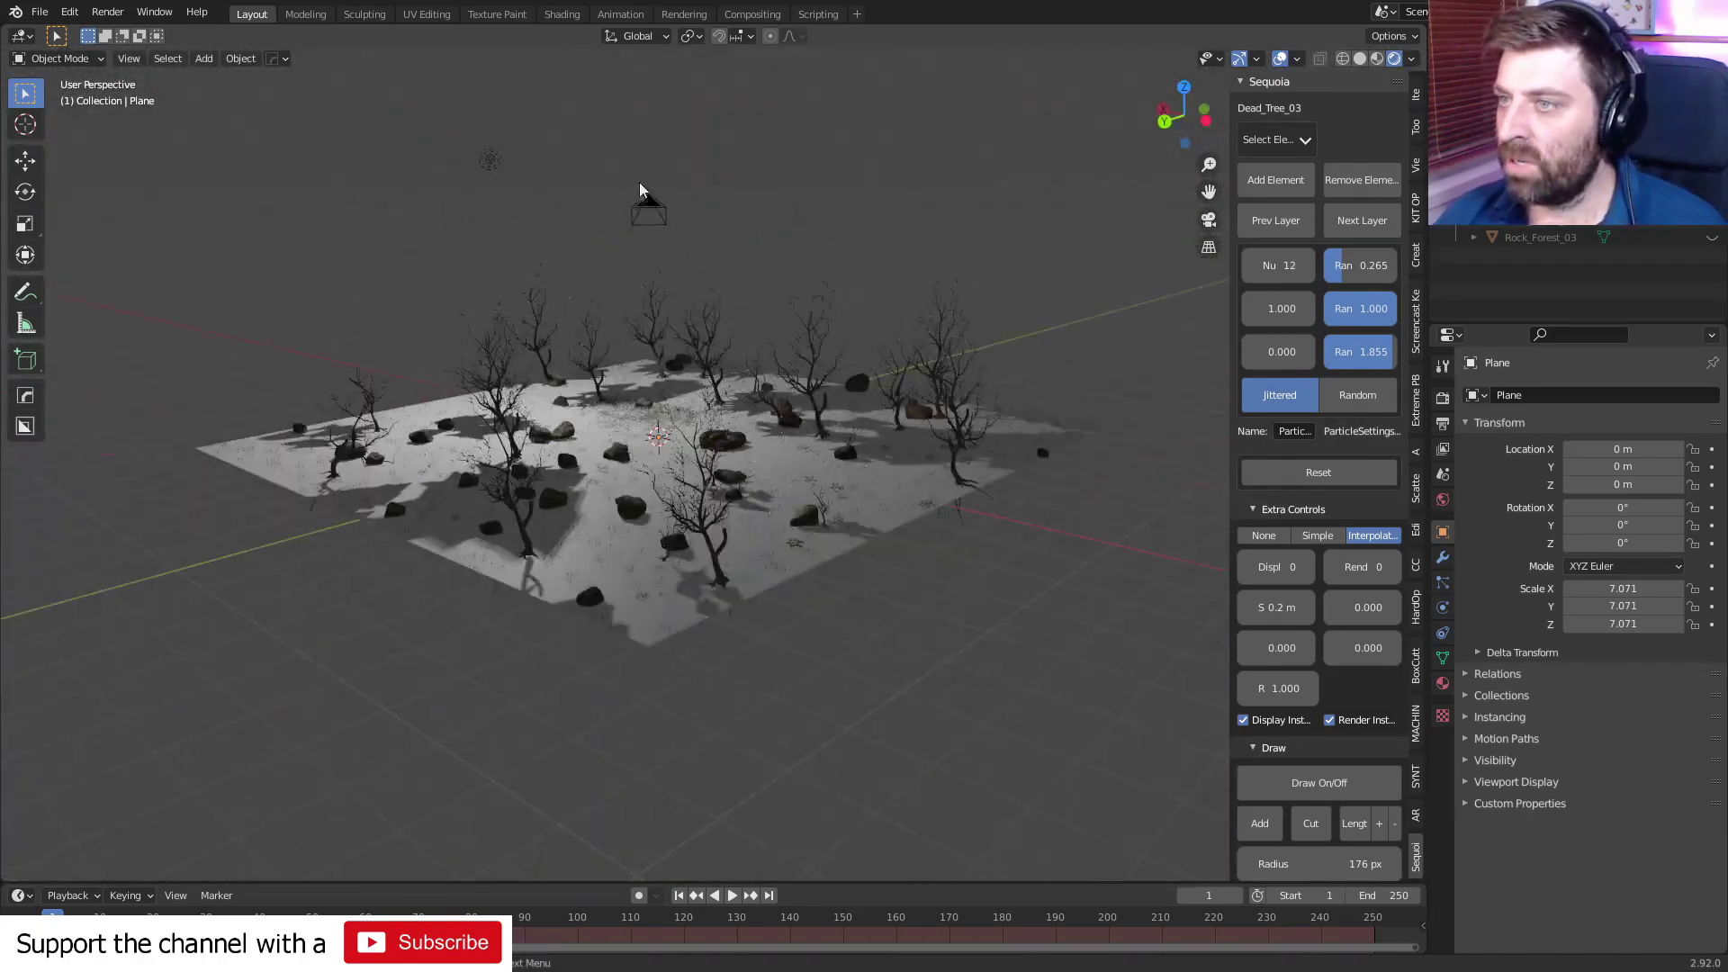
- Delete the sun light from the scene
left_click(653, 206)
middle_click_drag(828, 473, 839, 473)
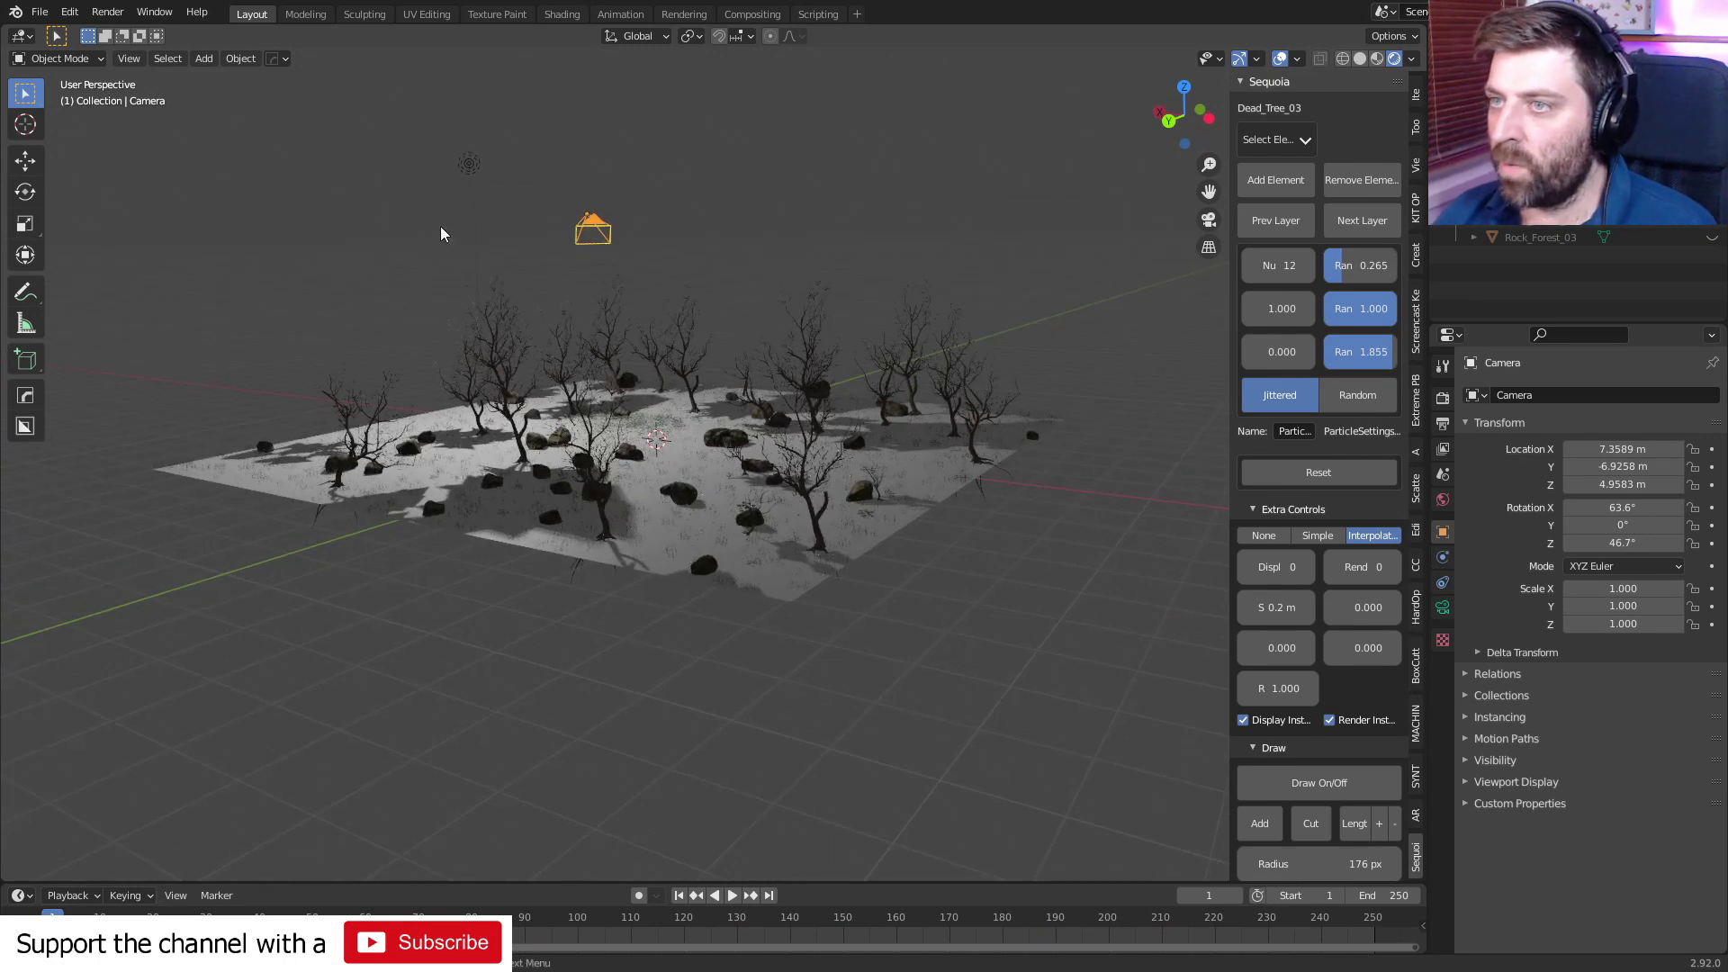
key("Delete")
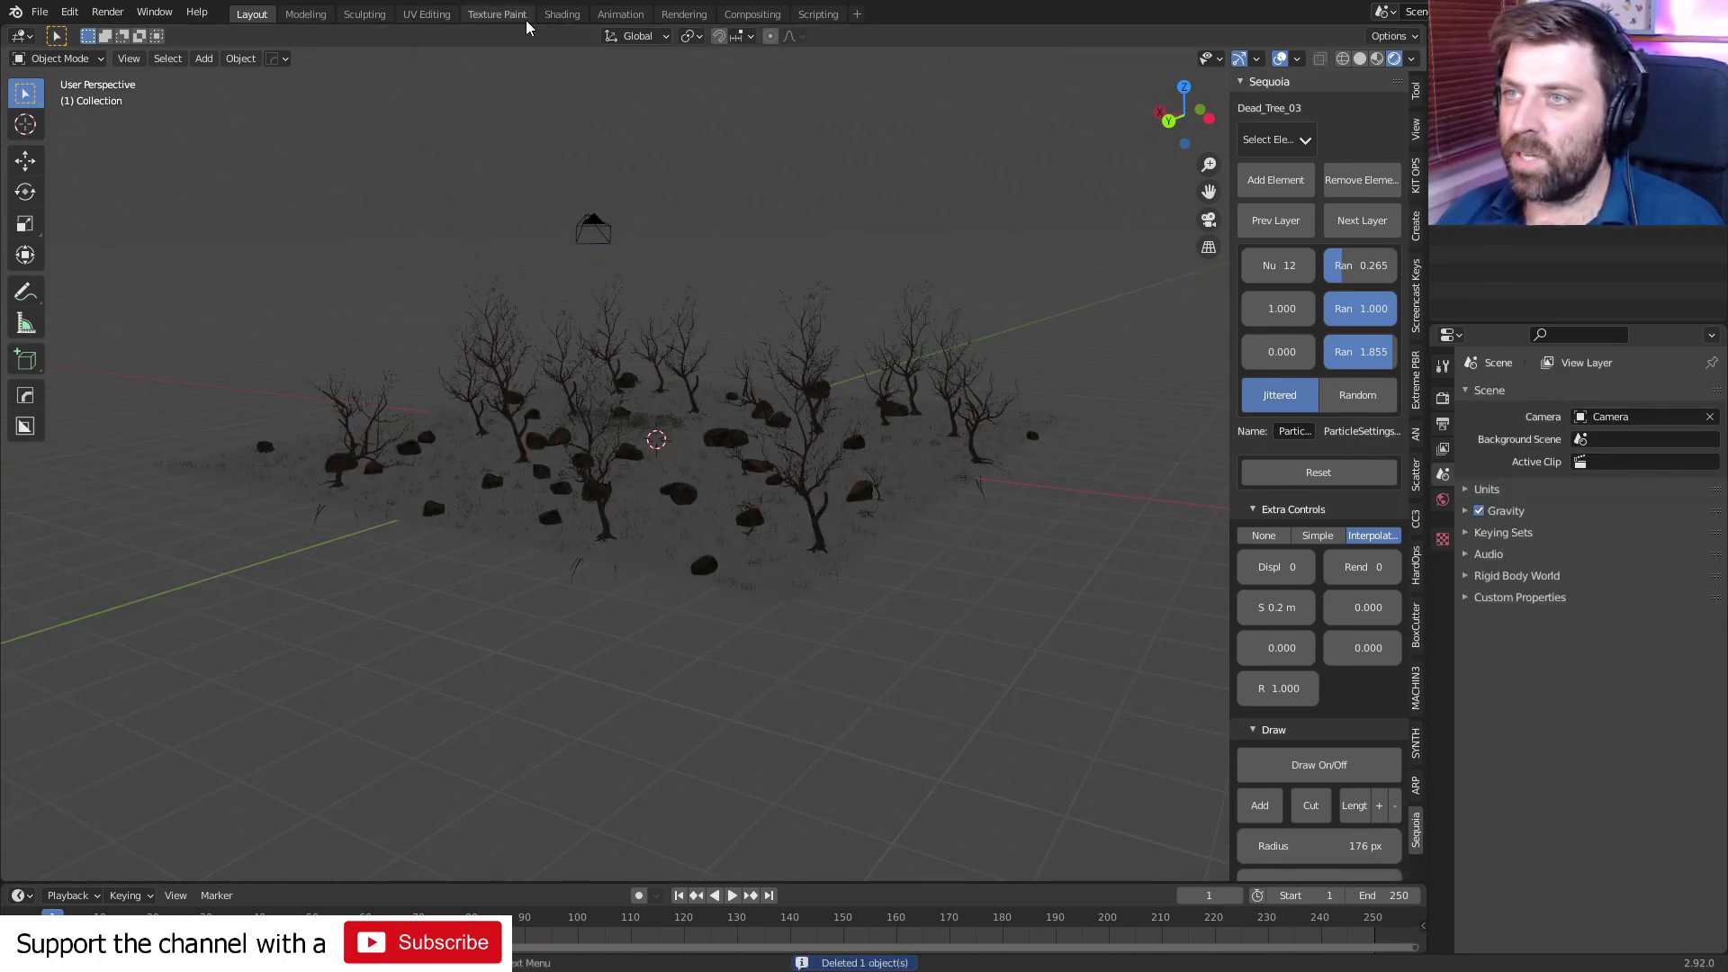
- In the Shading workspace, add a World Environment Texture node linked to Background Color
left_click(561, 13)
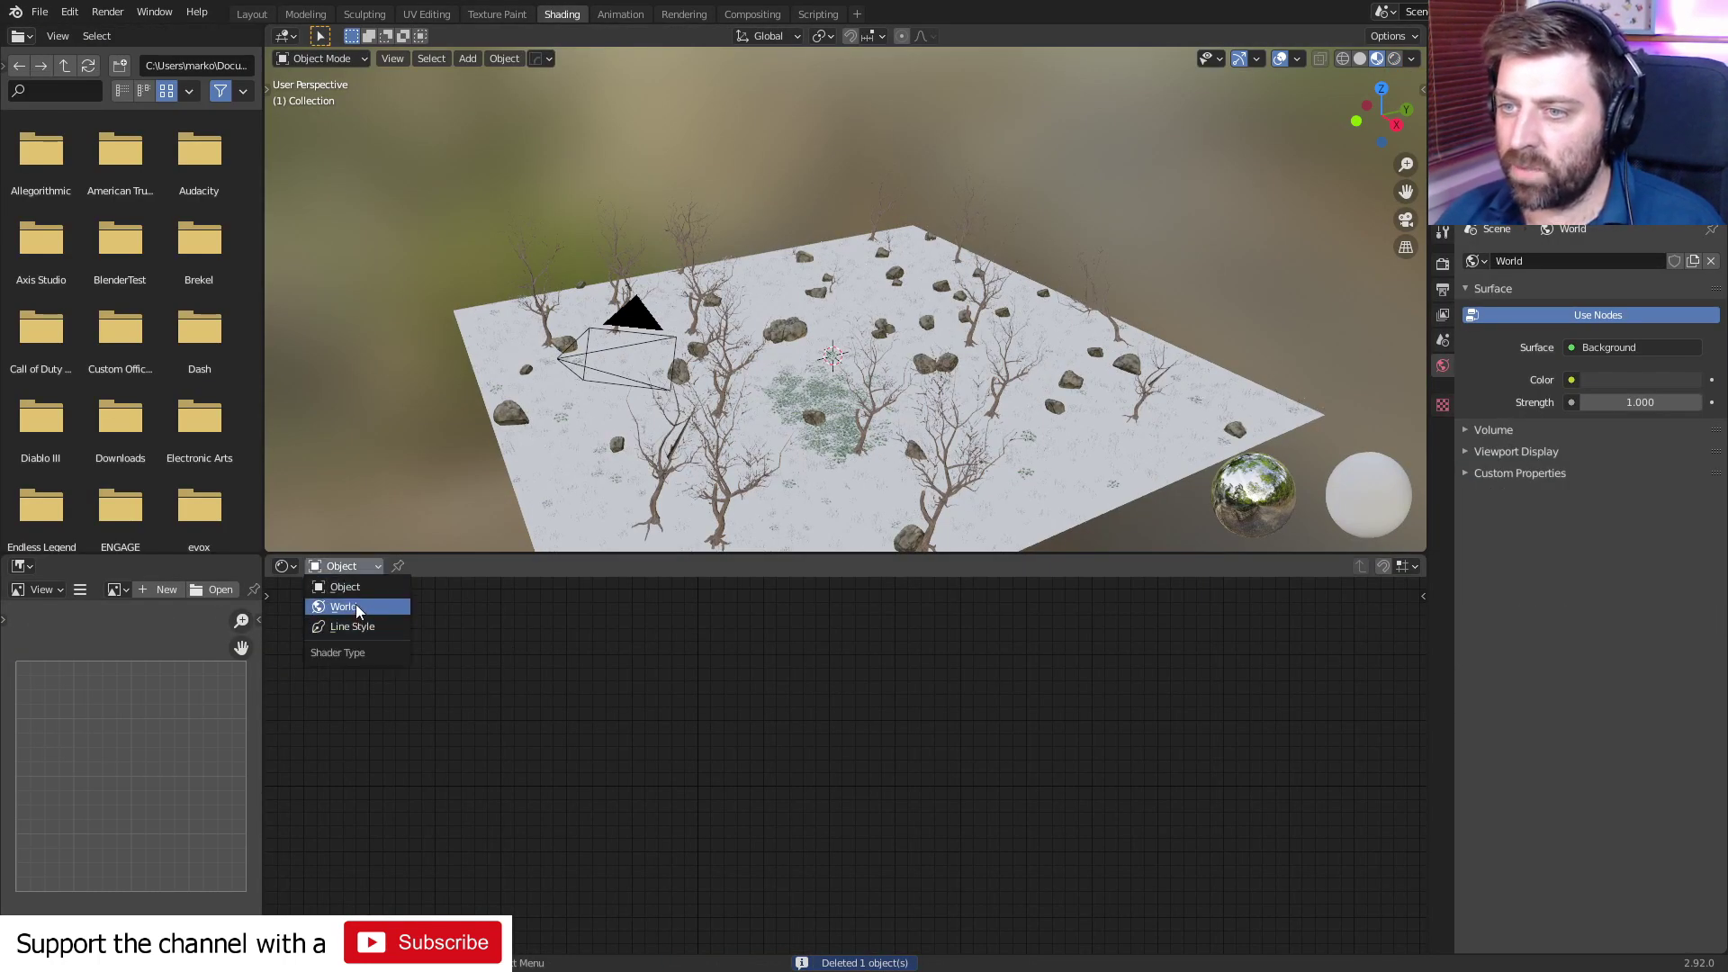
left_click(351, 605)
right_click(405, 688)
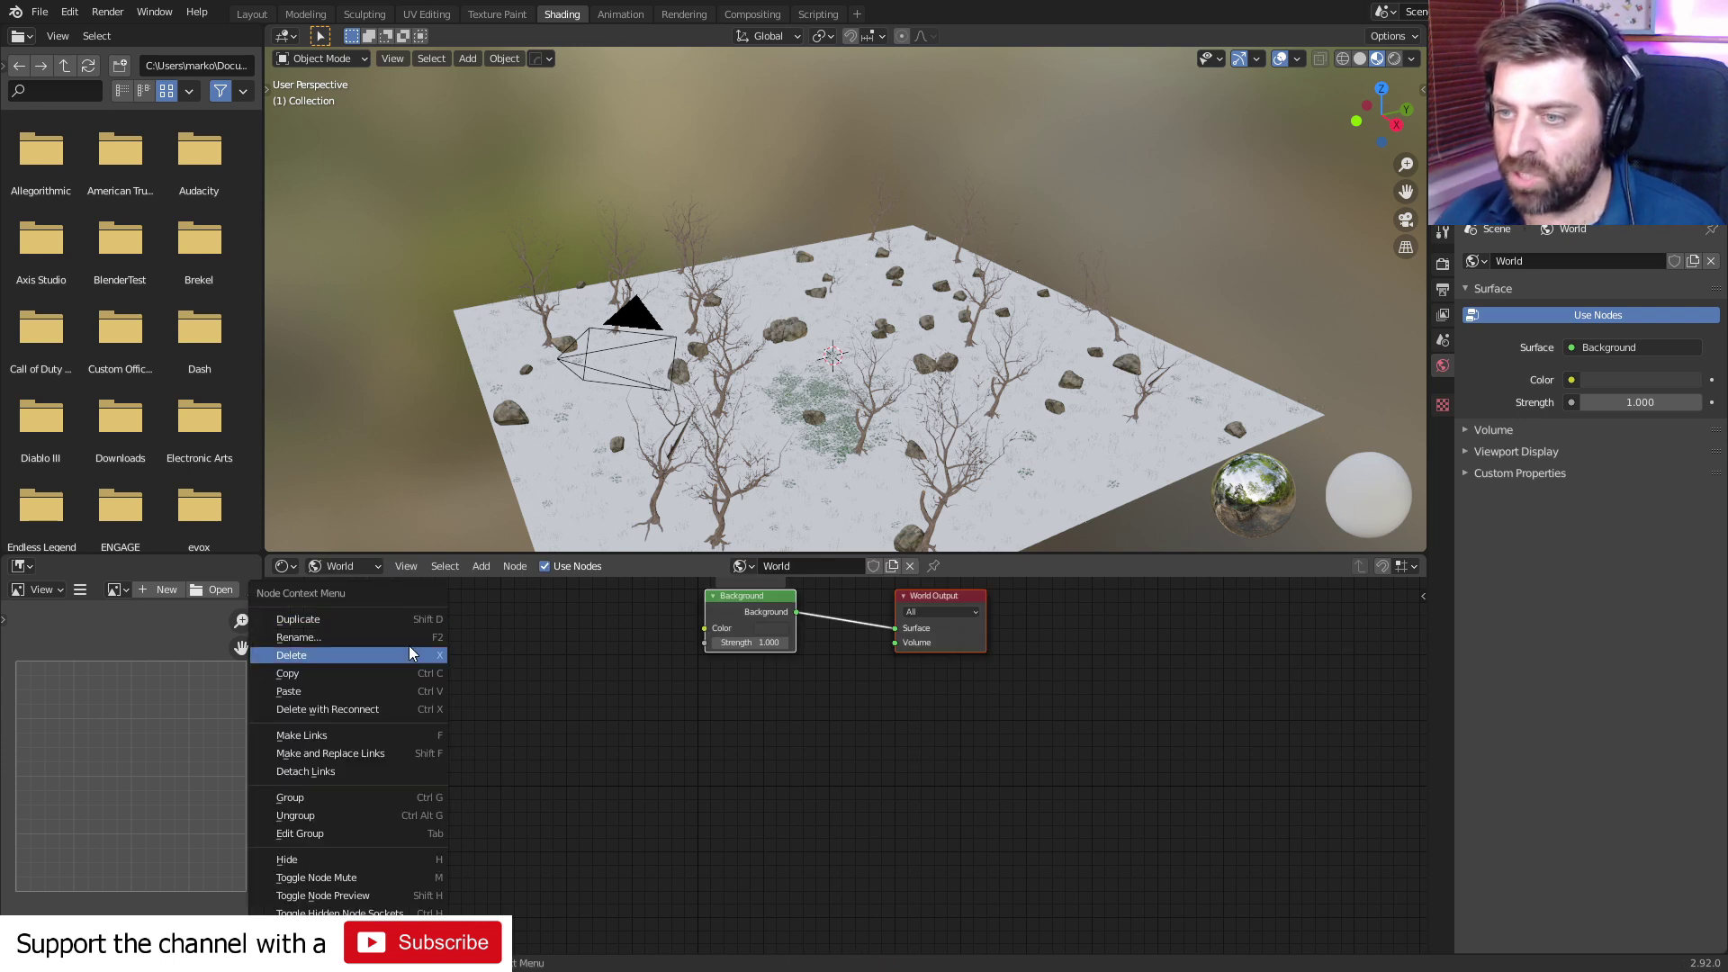
key("shift+a")
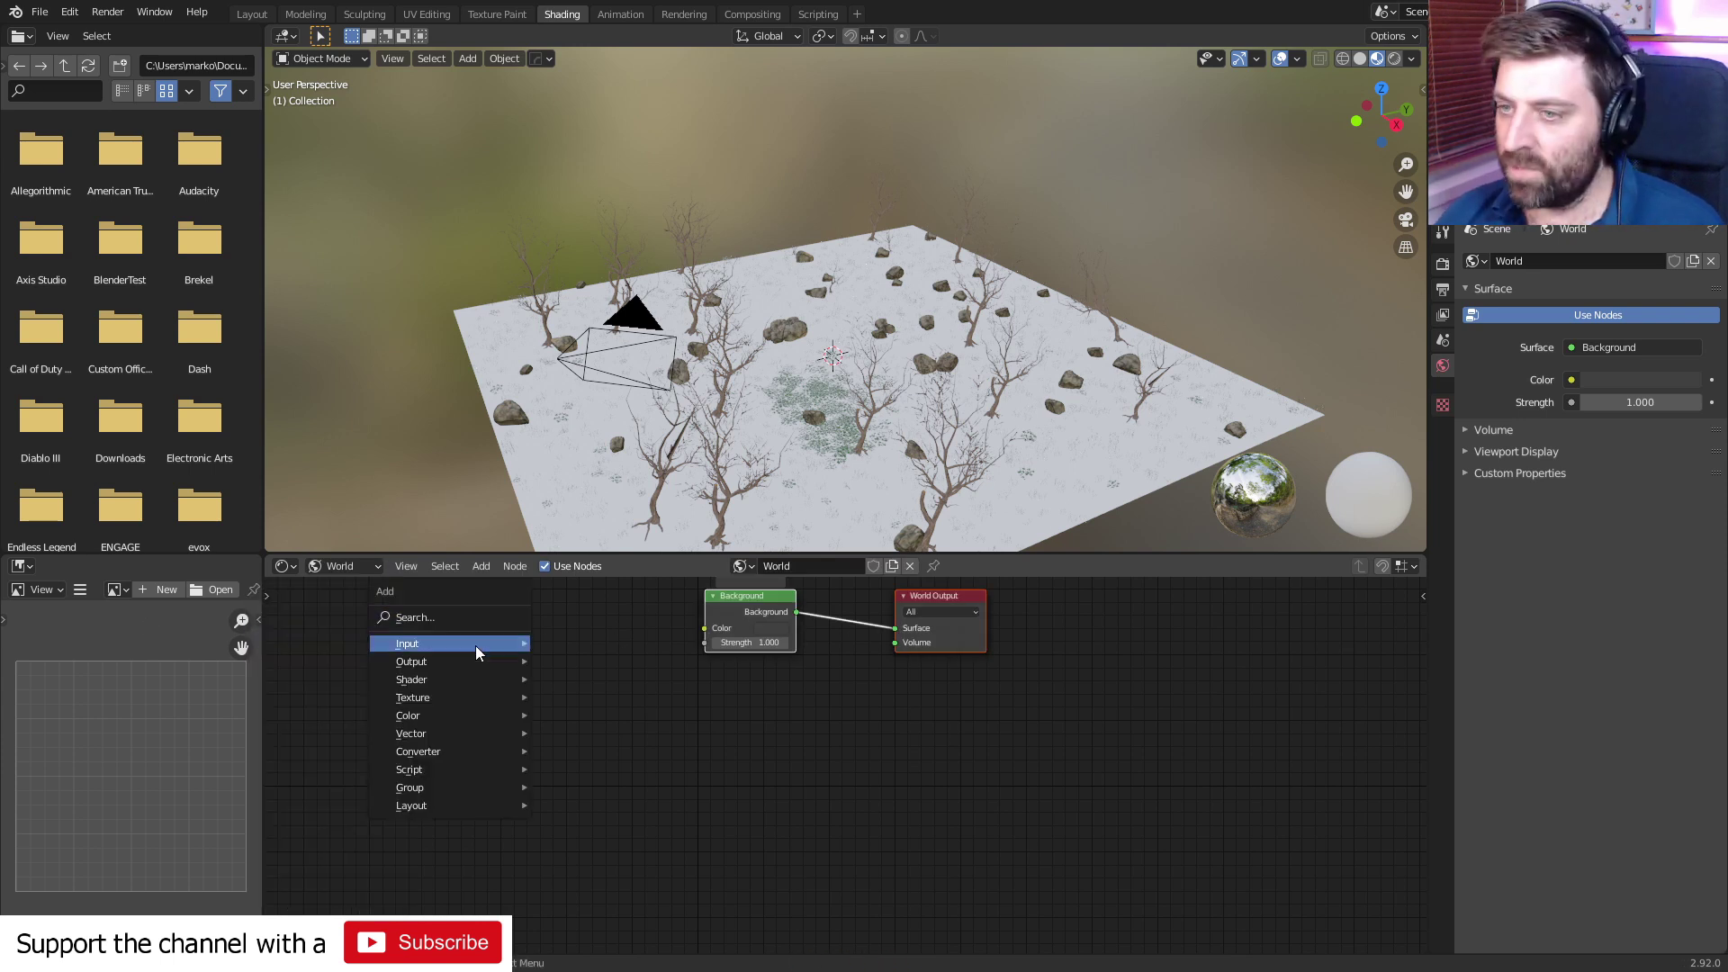
left_click(477, 616)
type("env")
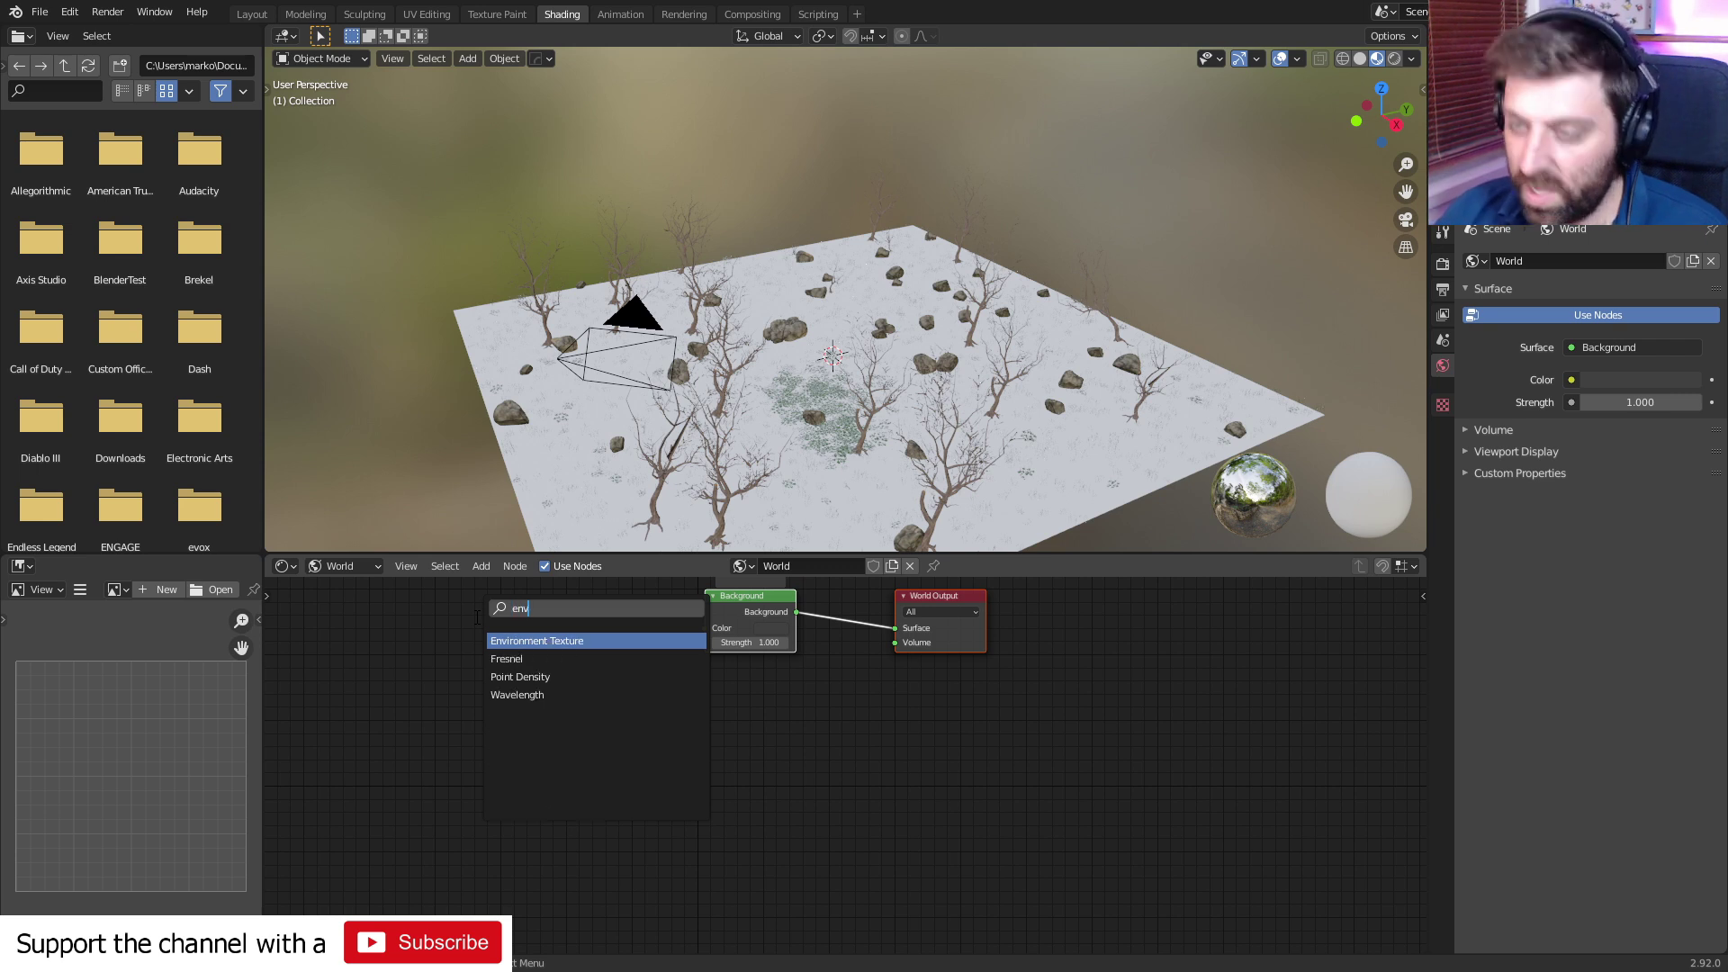
key("Return")
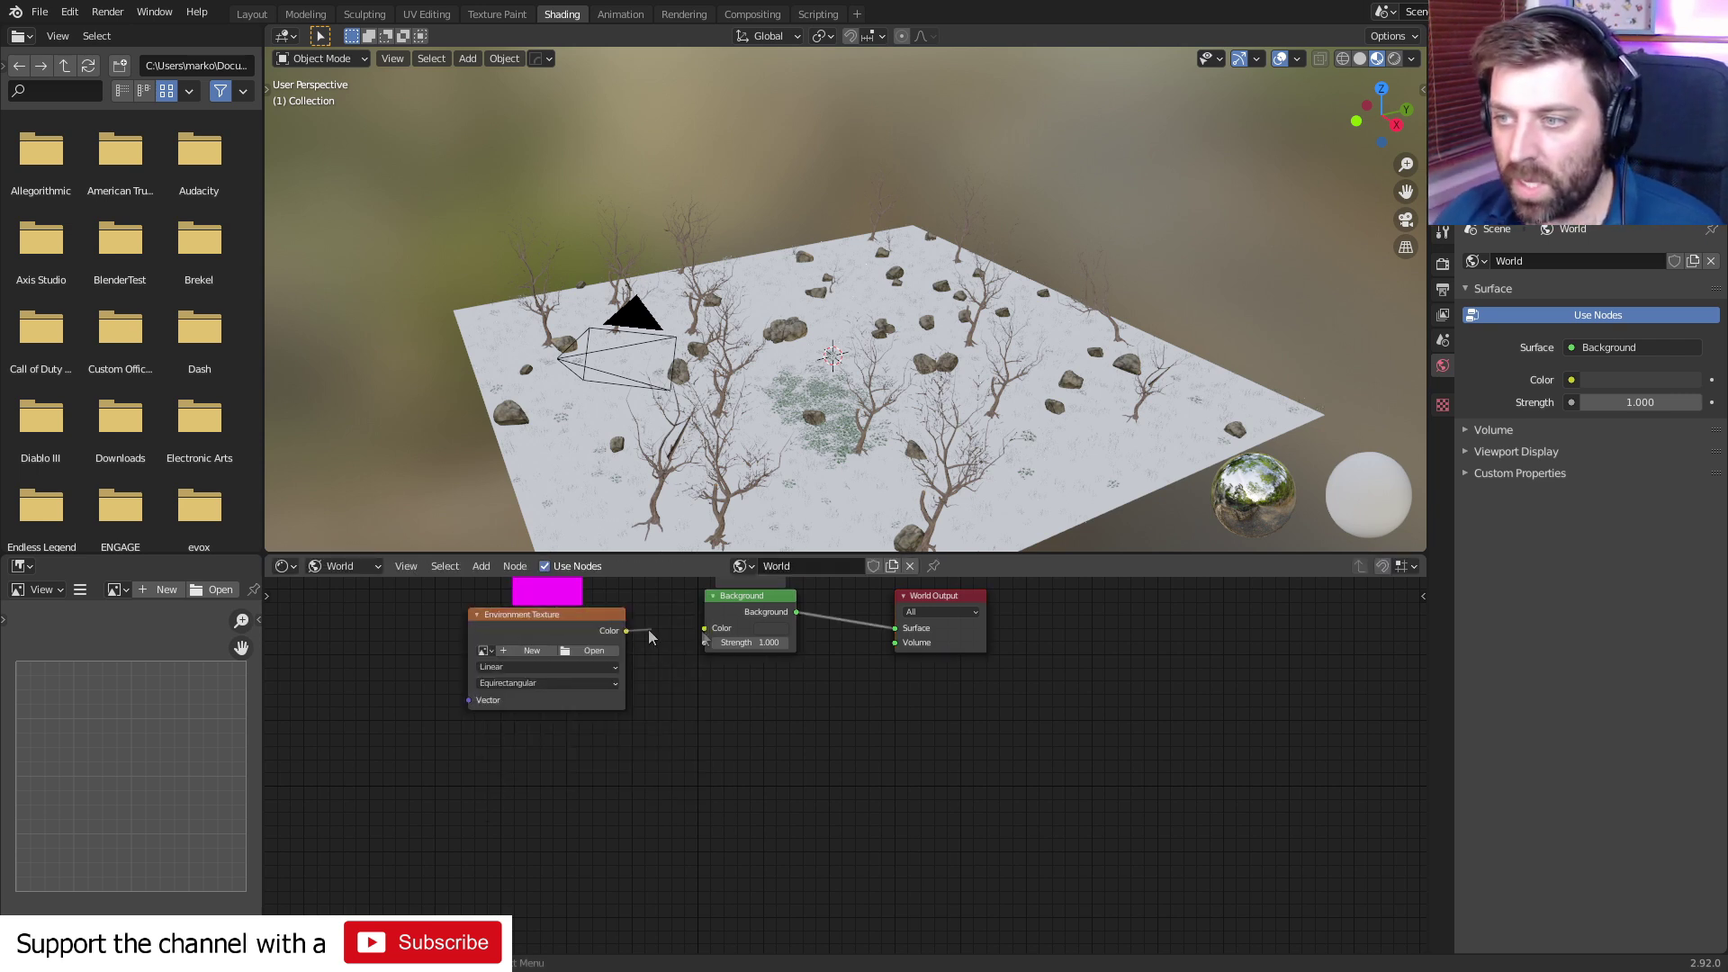
left_click_drag(705, 629, 705, 629)
- Load forest.exr as the environment texture image
middle_click_drag(761, 646, 768, 792)
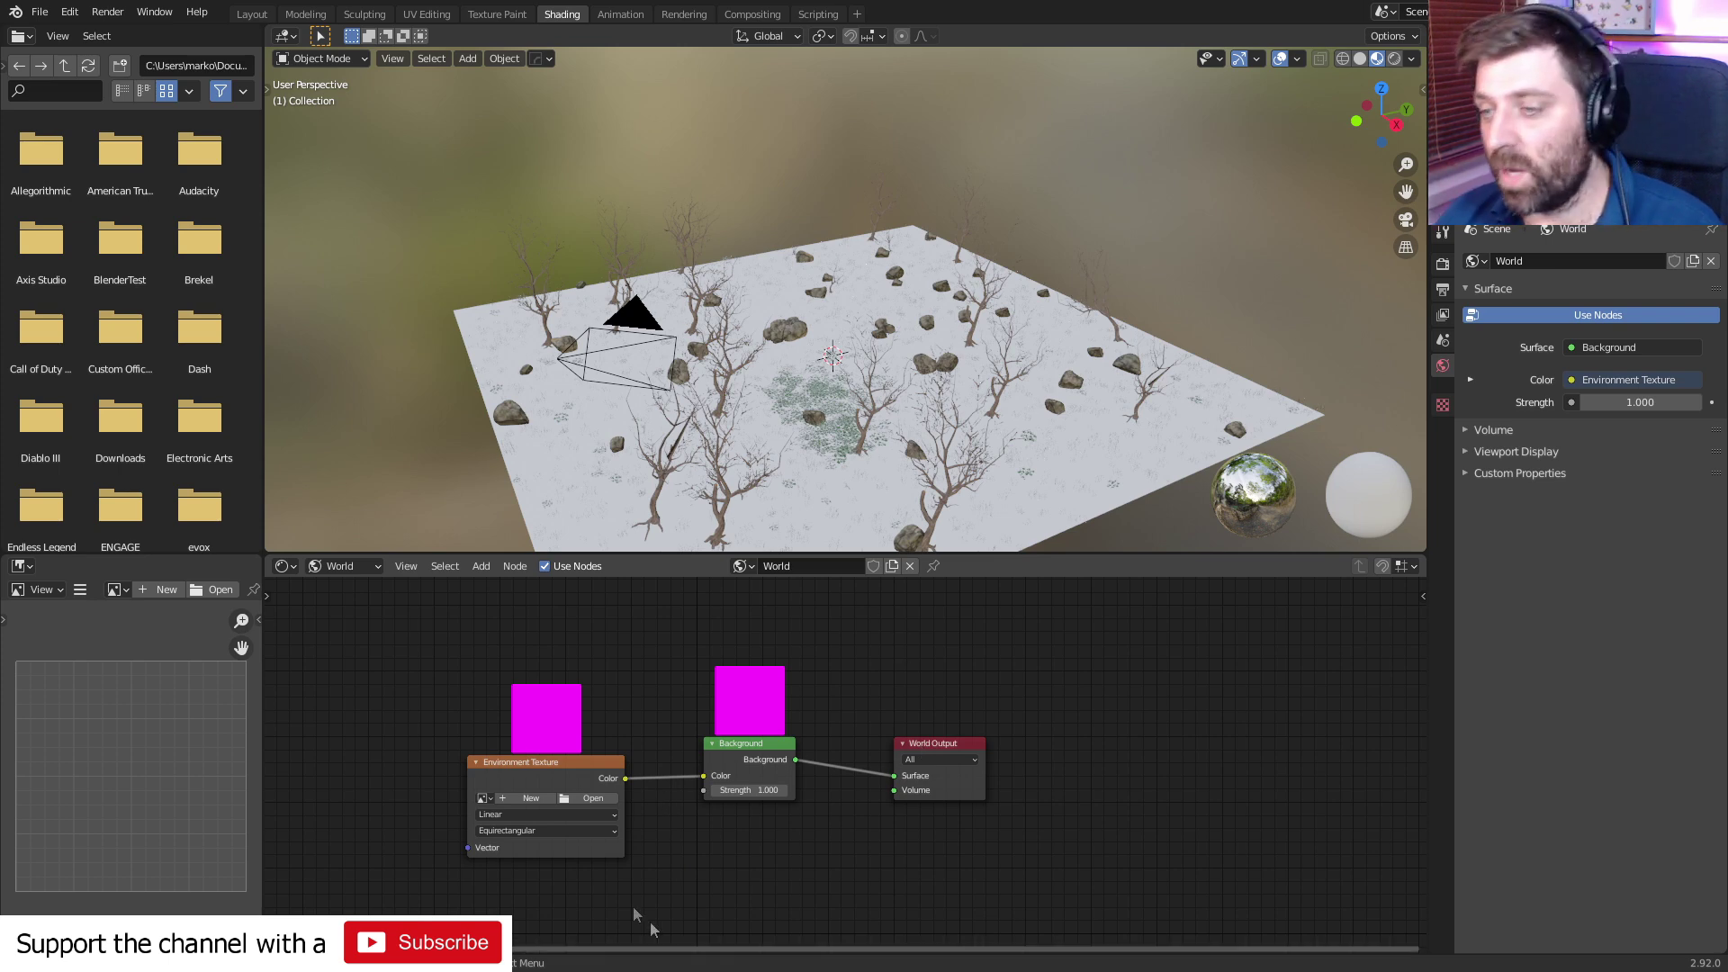
left_click(591, 798)
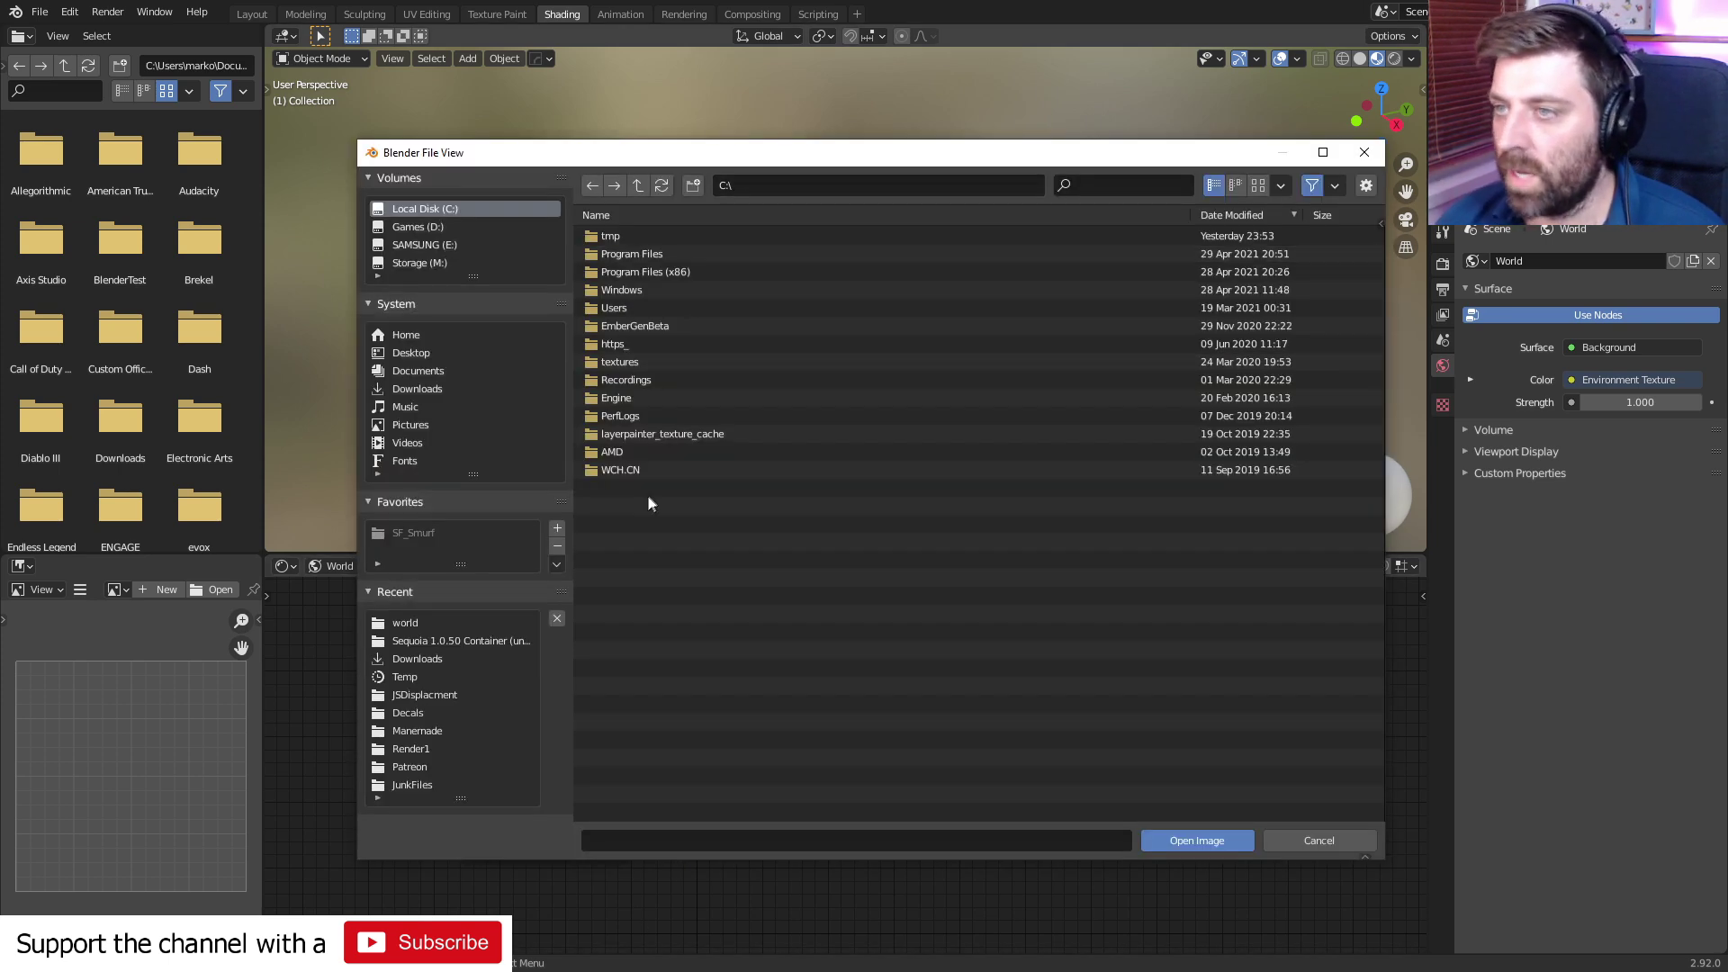
left_click(461, 623)
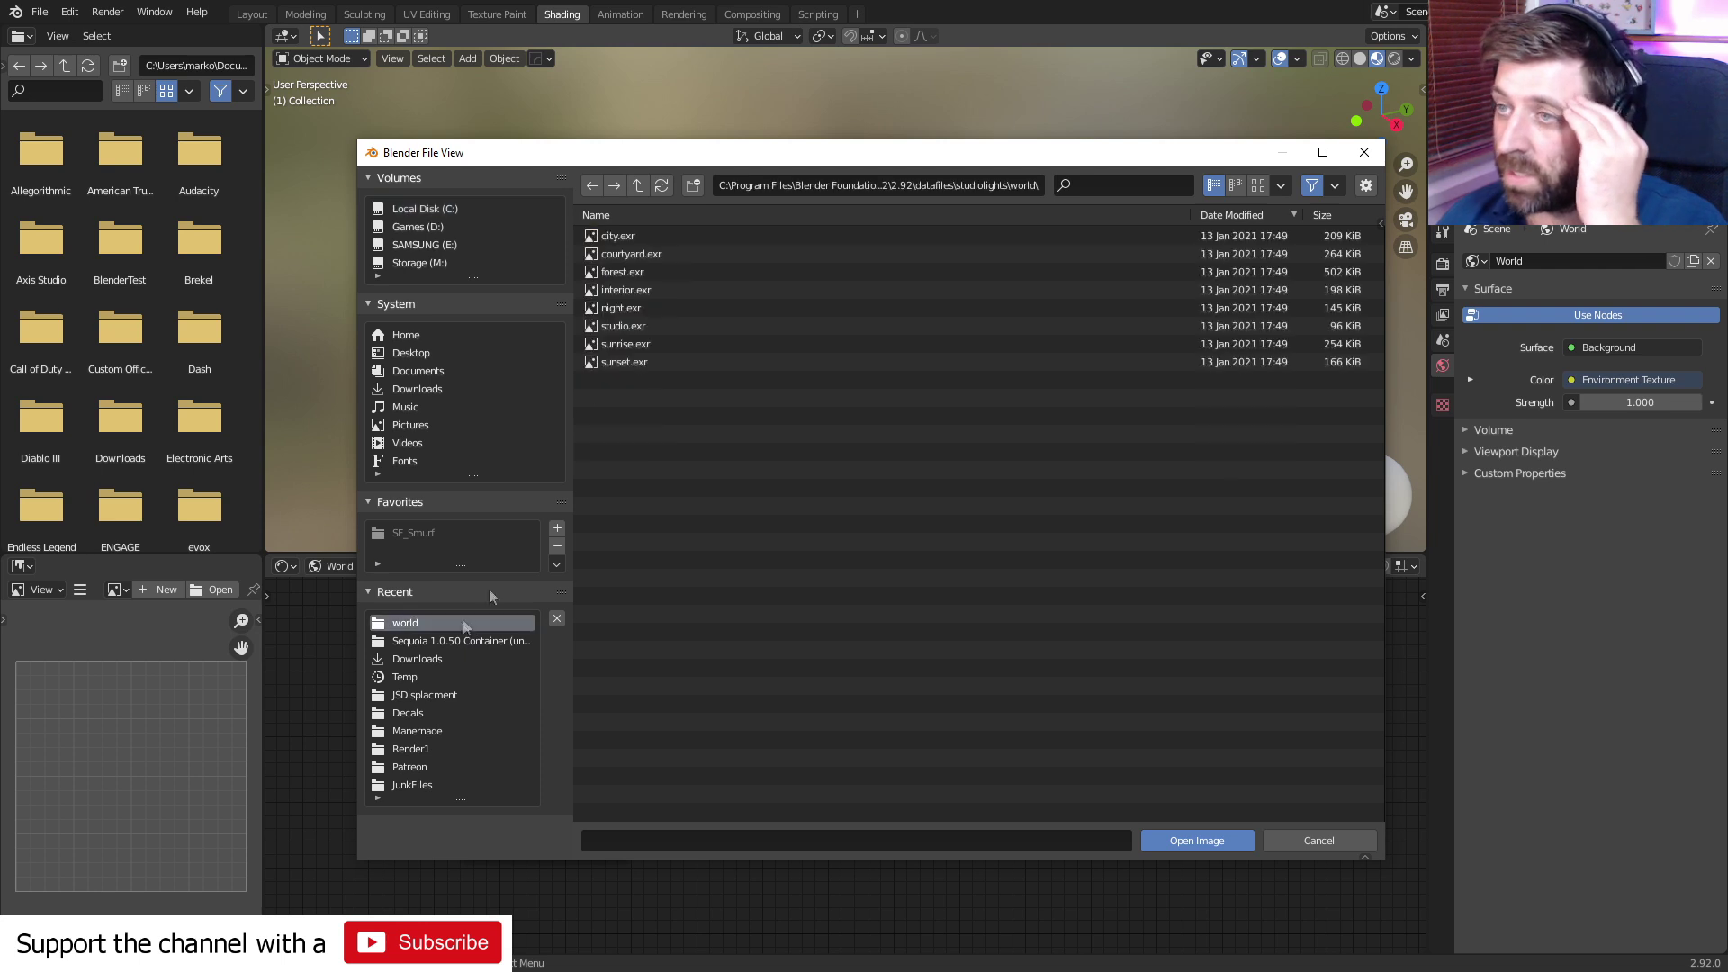
double_click(652, 270)
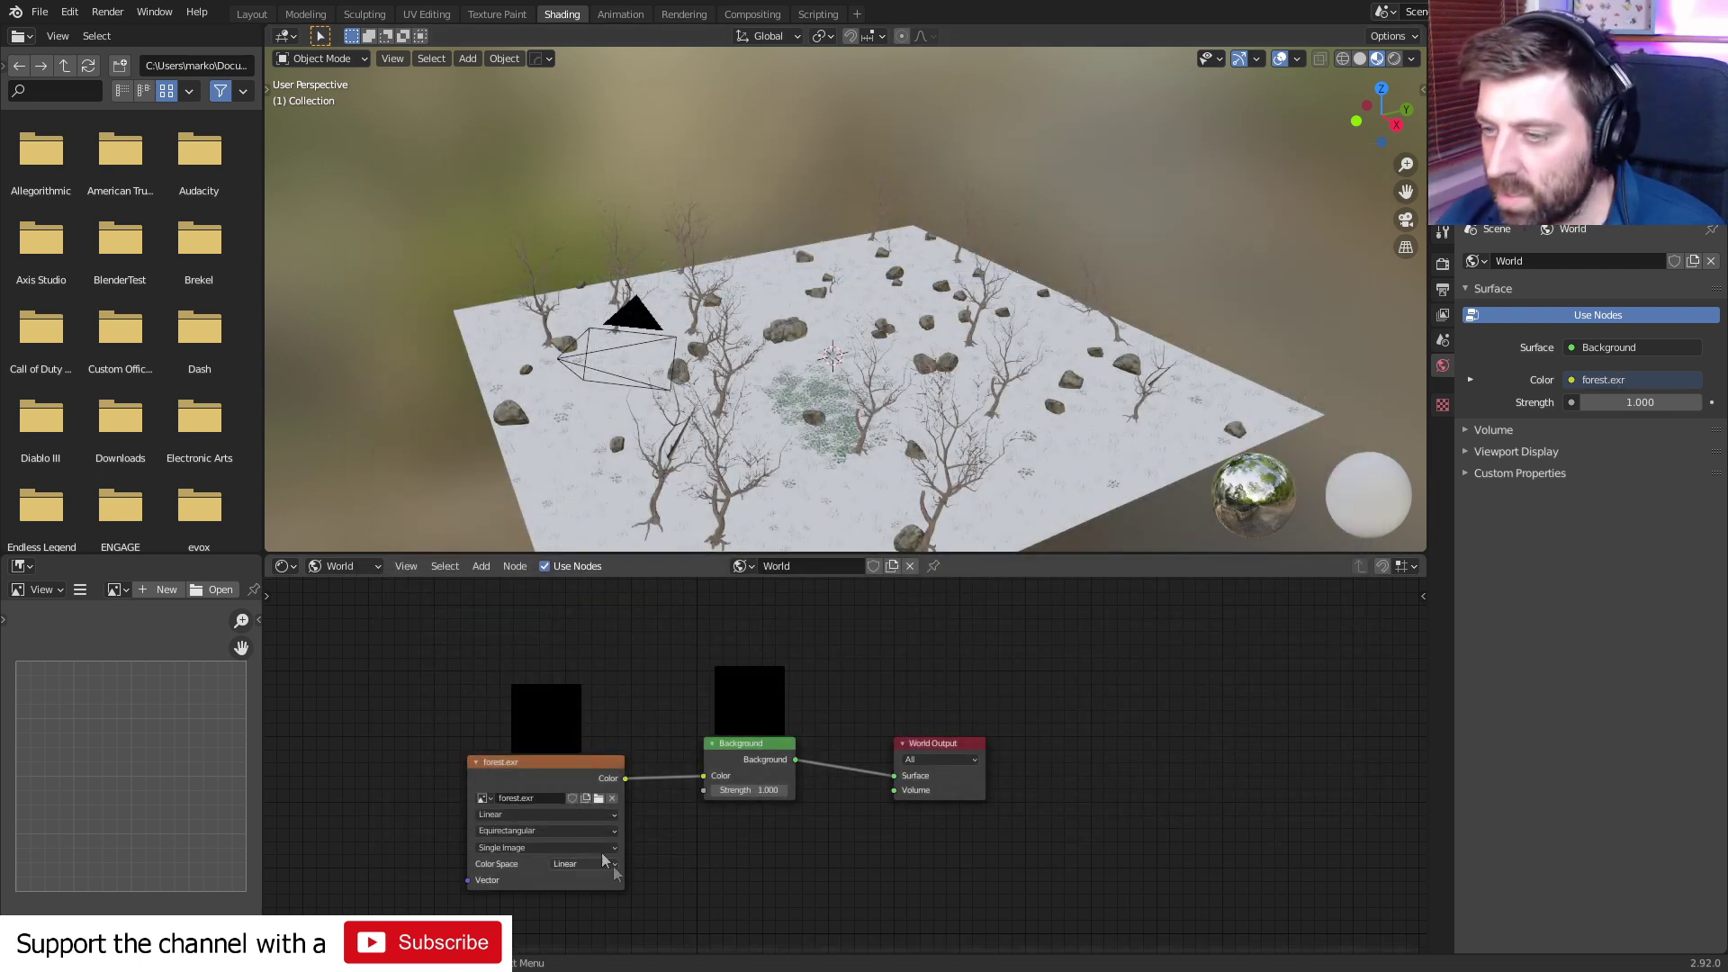
- Preview the scene in Rendered shading, then go back to the Layout workspace
left_click(1394, 59)
mouse_move(972, 360)
middle_mouse_down()
mouse_move(934, 387)
mouse_move(900, 318)
mouse_move(820, 299)
mouse_move(681, 310)
mouse_move(457, 371)
mouse_move(486, 369)
middle_mouse_up()
middle_click_drag(711, 360, 837, 408)
left_click(786, 416)
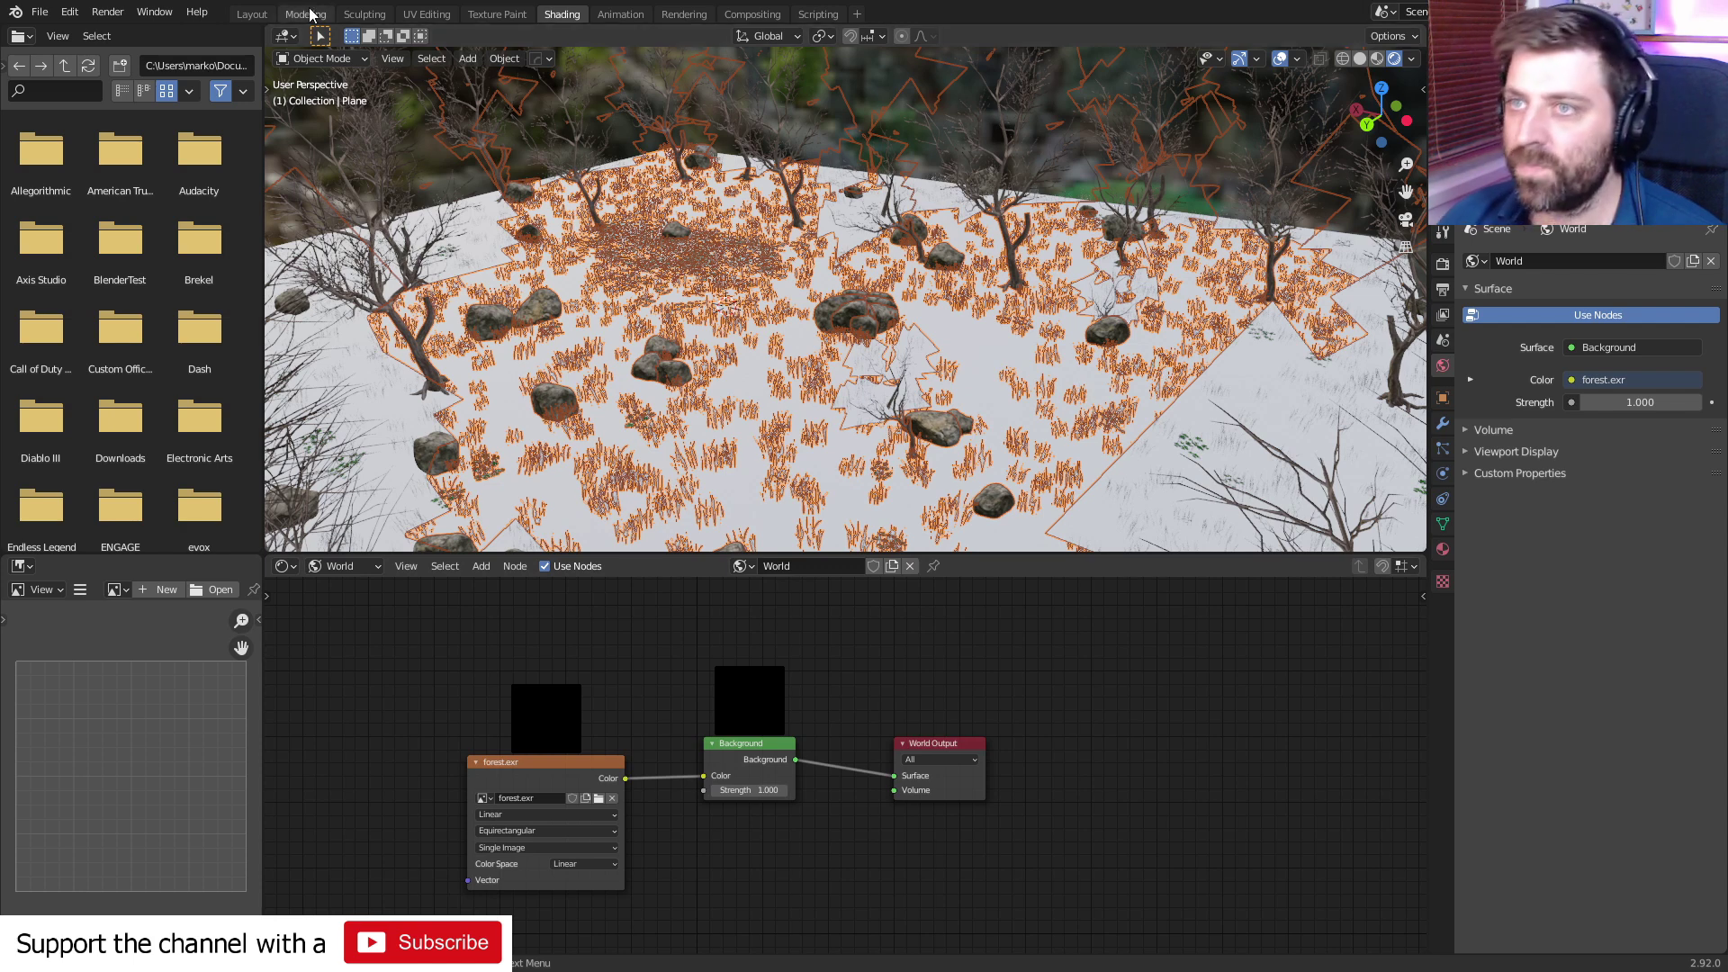
left_click(252, 14)
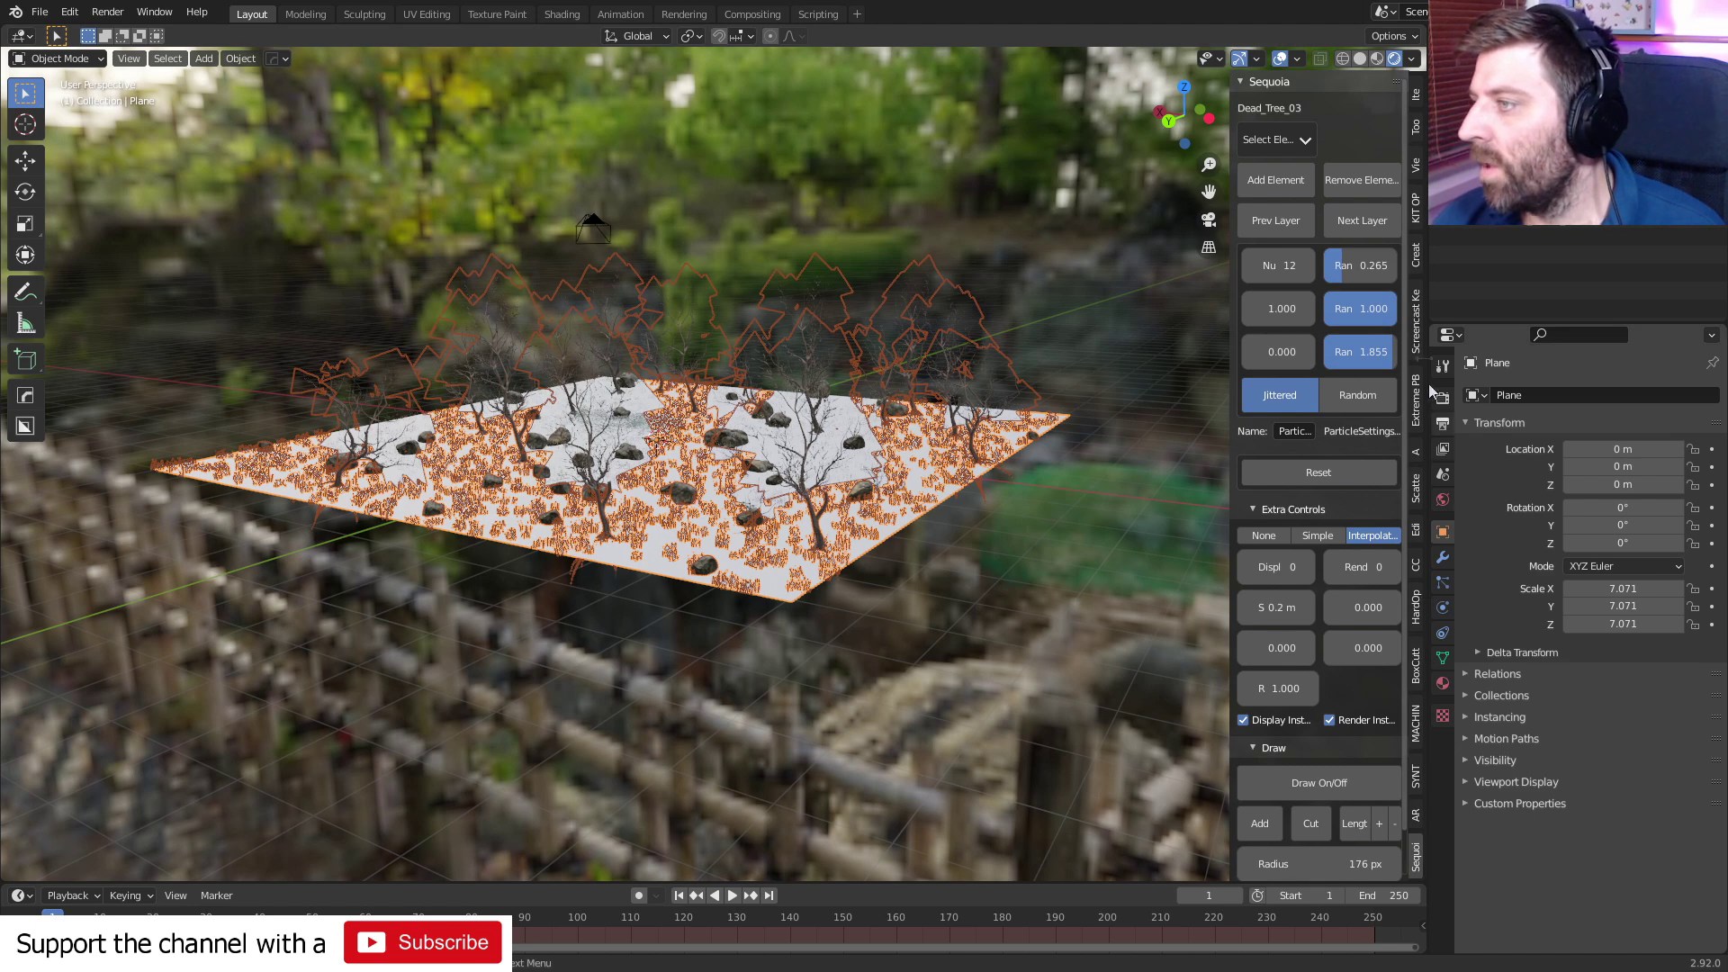
- Set the ground plane as the target in the Scatter add-on settings
left_click(1417, 491)
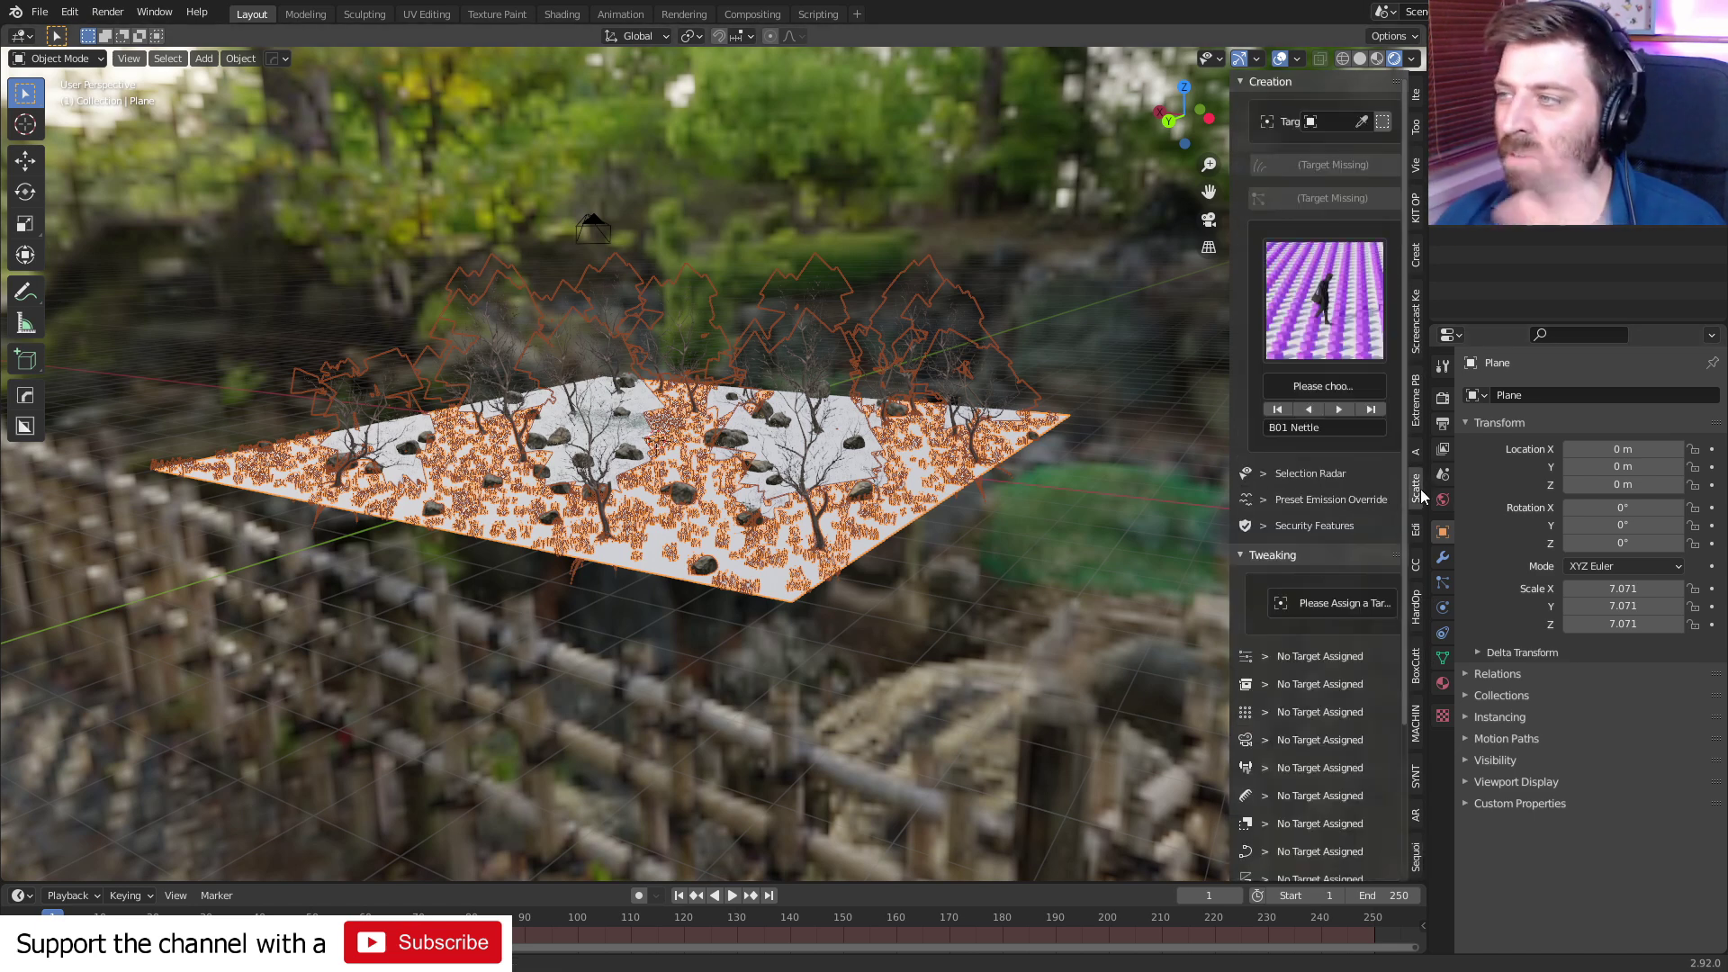
left_click(1362, 122)
left_click(886, 516)
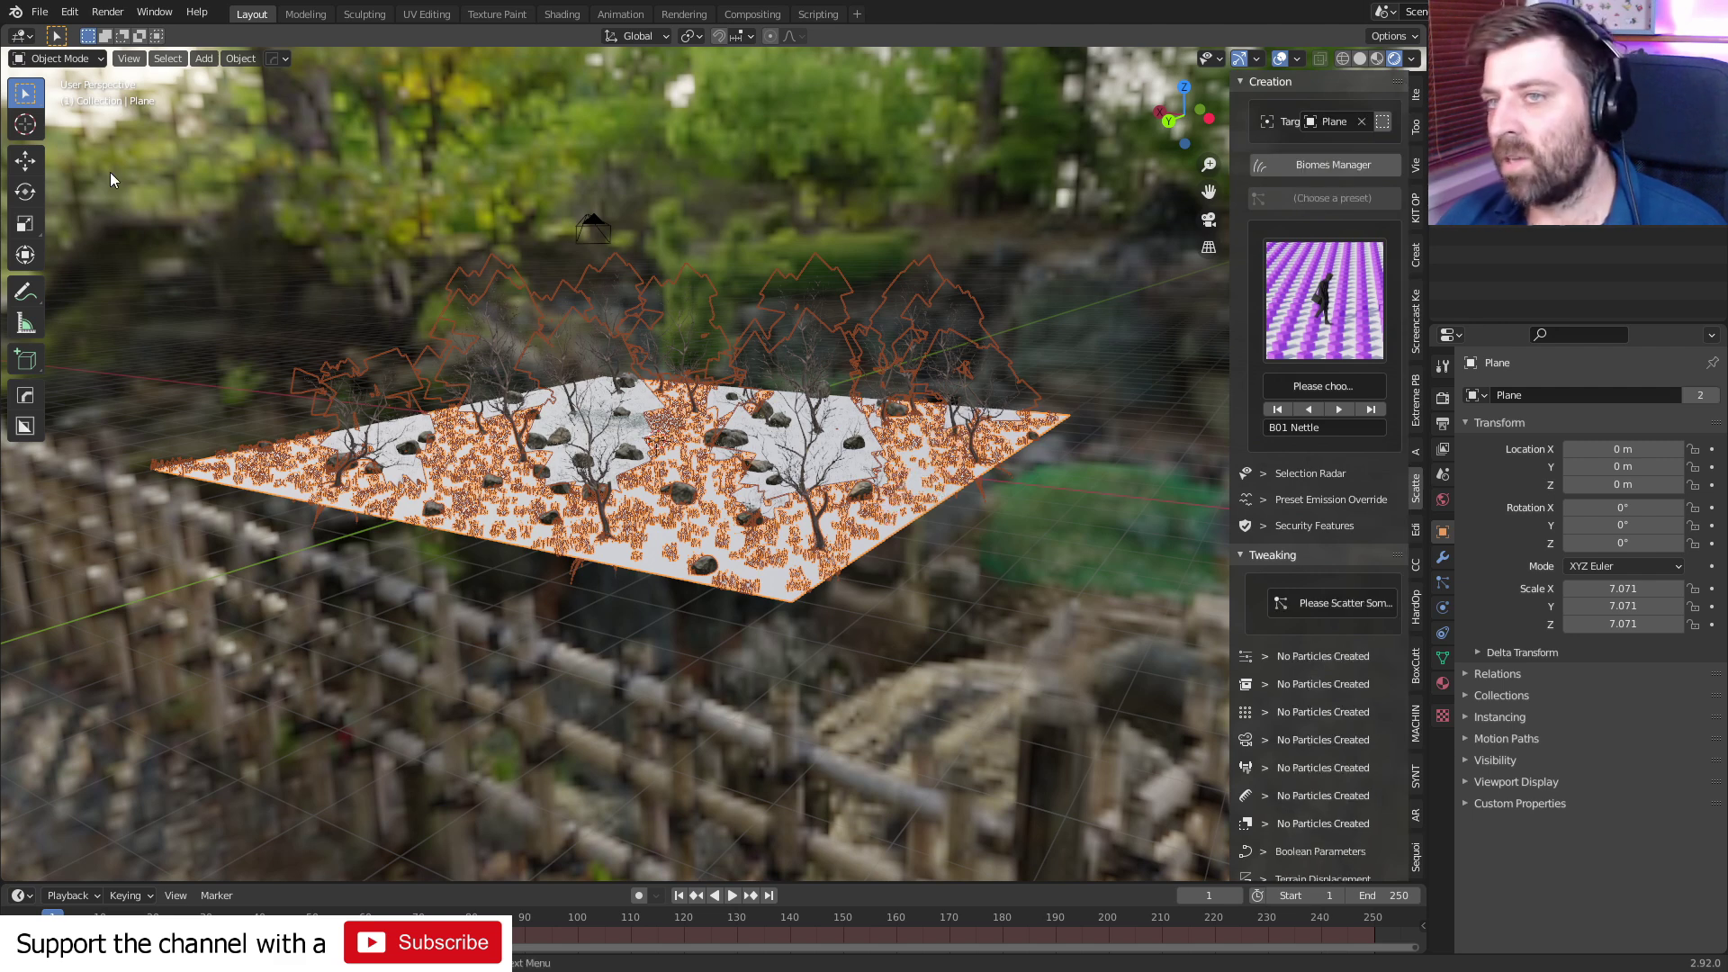
- Open Preferences and find the Scatter Objects add-on by searching 'scatter'
left_click(107, 12)
mouse_move(69, 12)
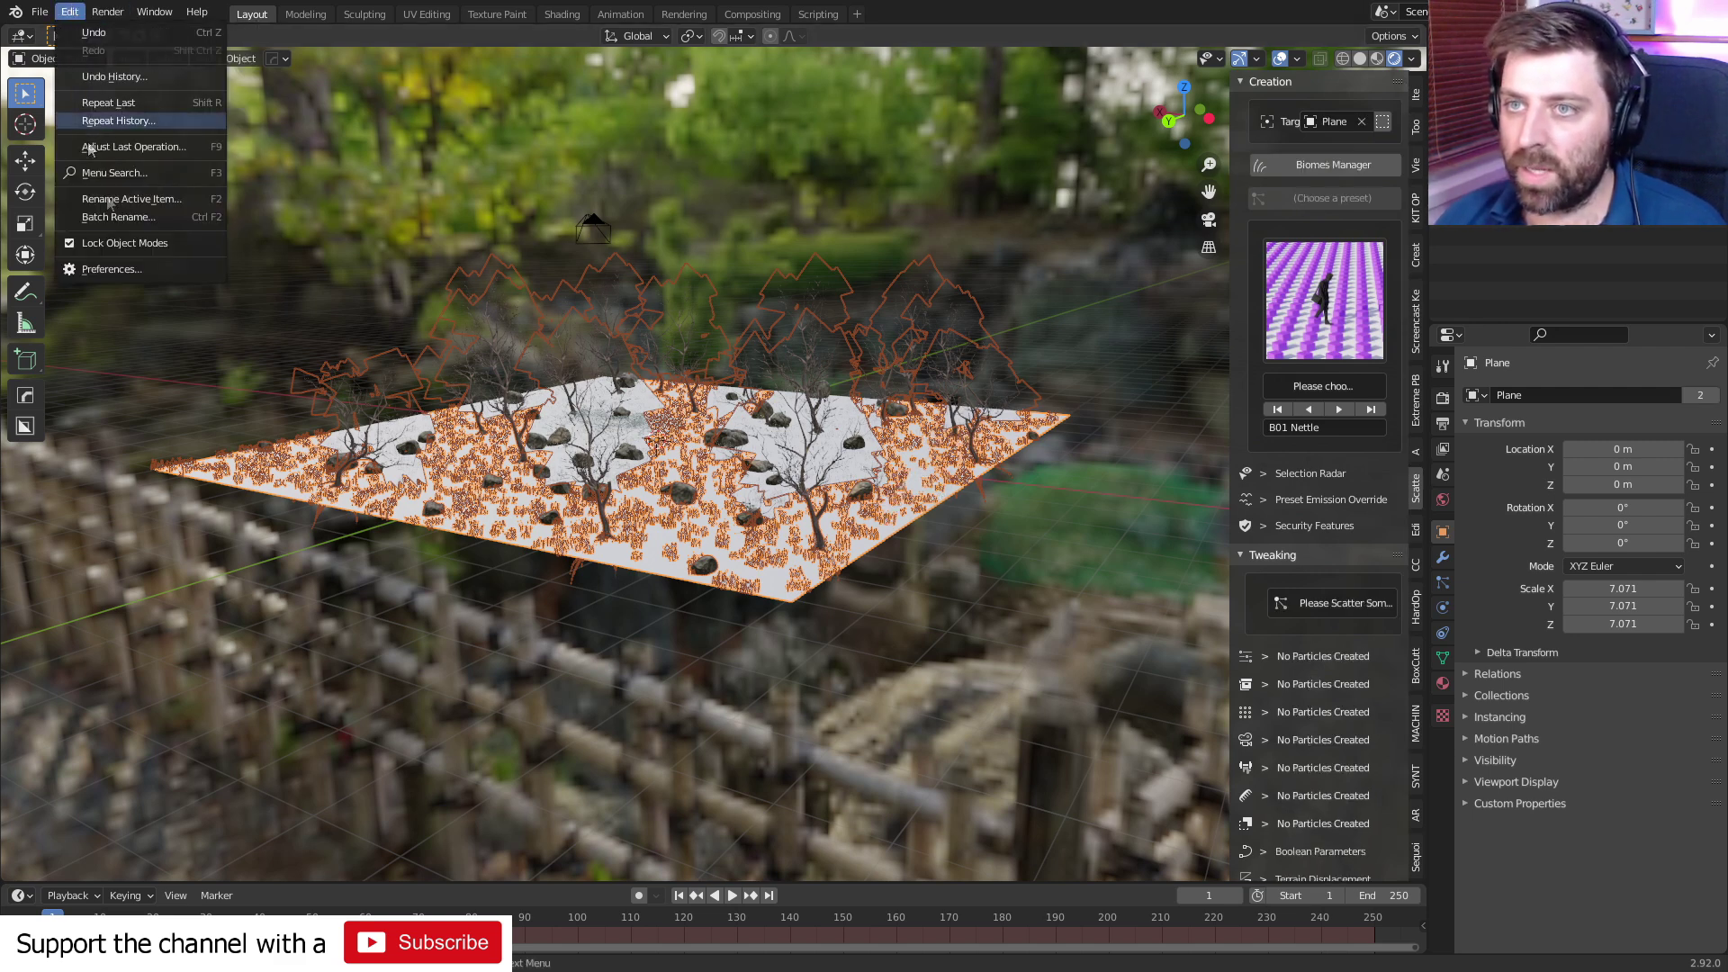
left_click(128, 270)
left_click(522, 97)
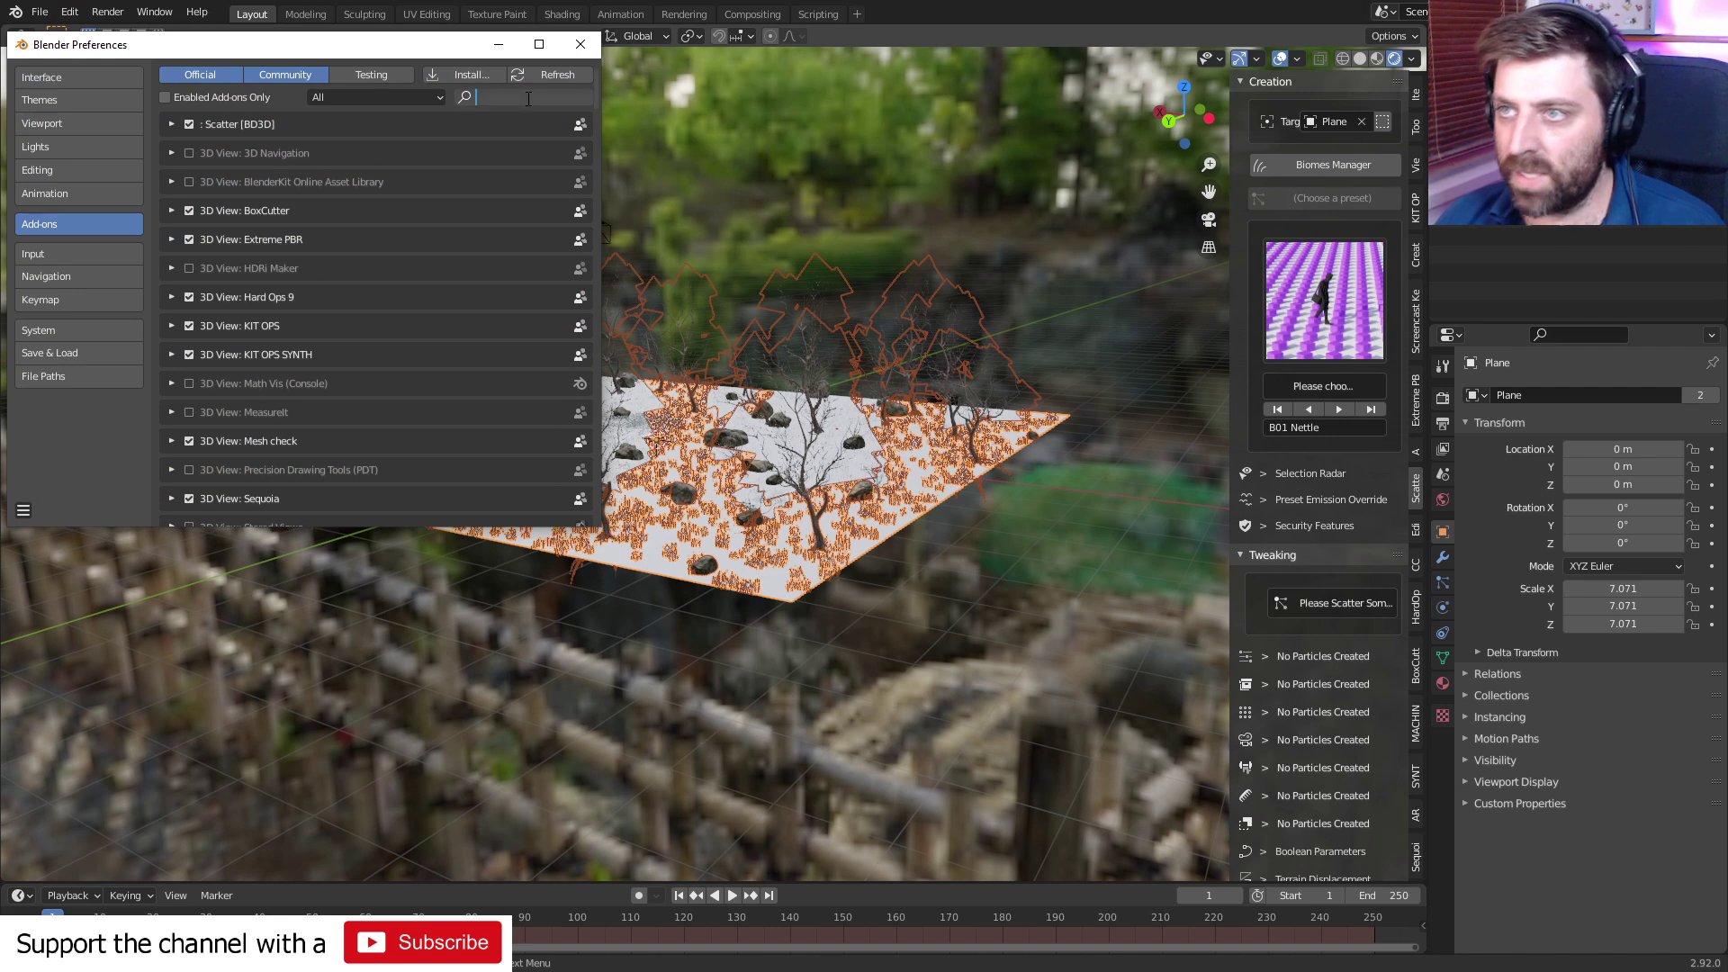
type("scatter")
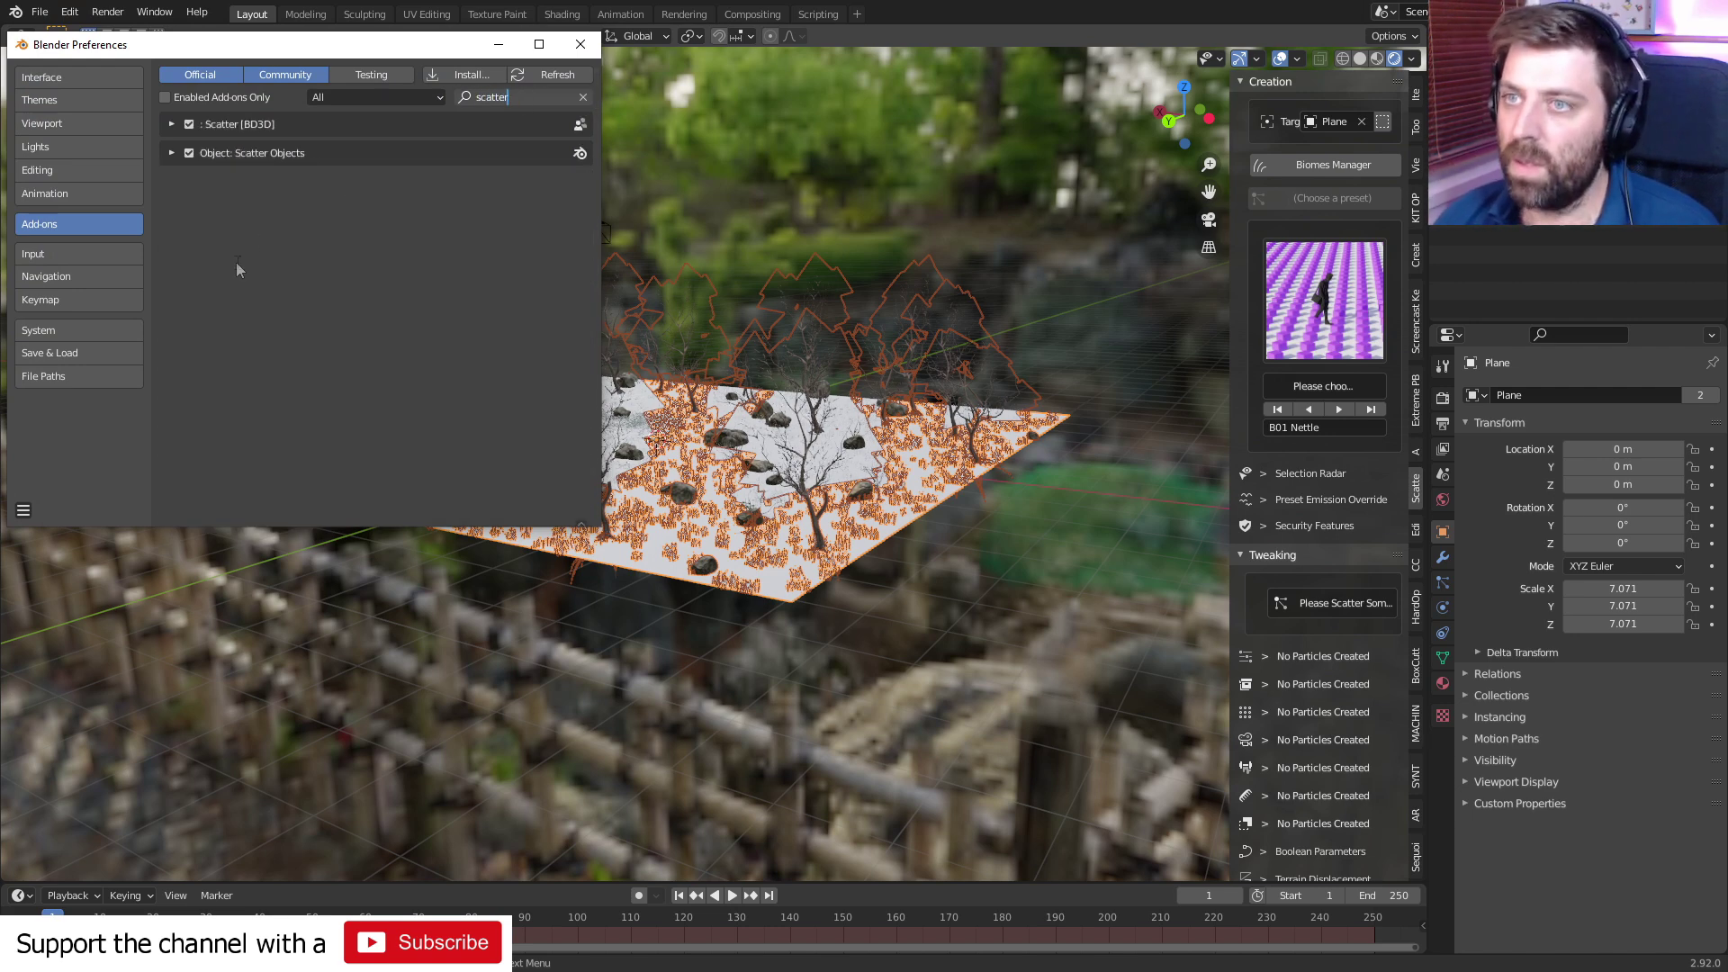
key("Return")
left_click(171, 123)
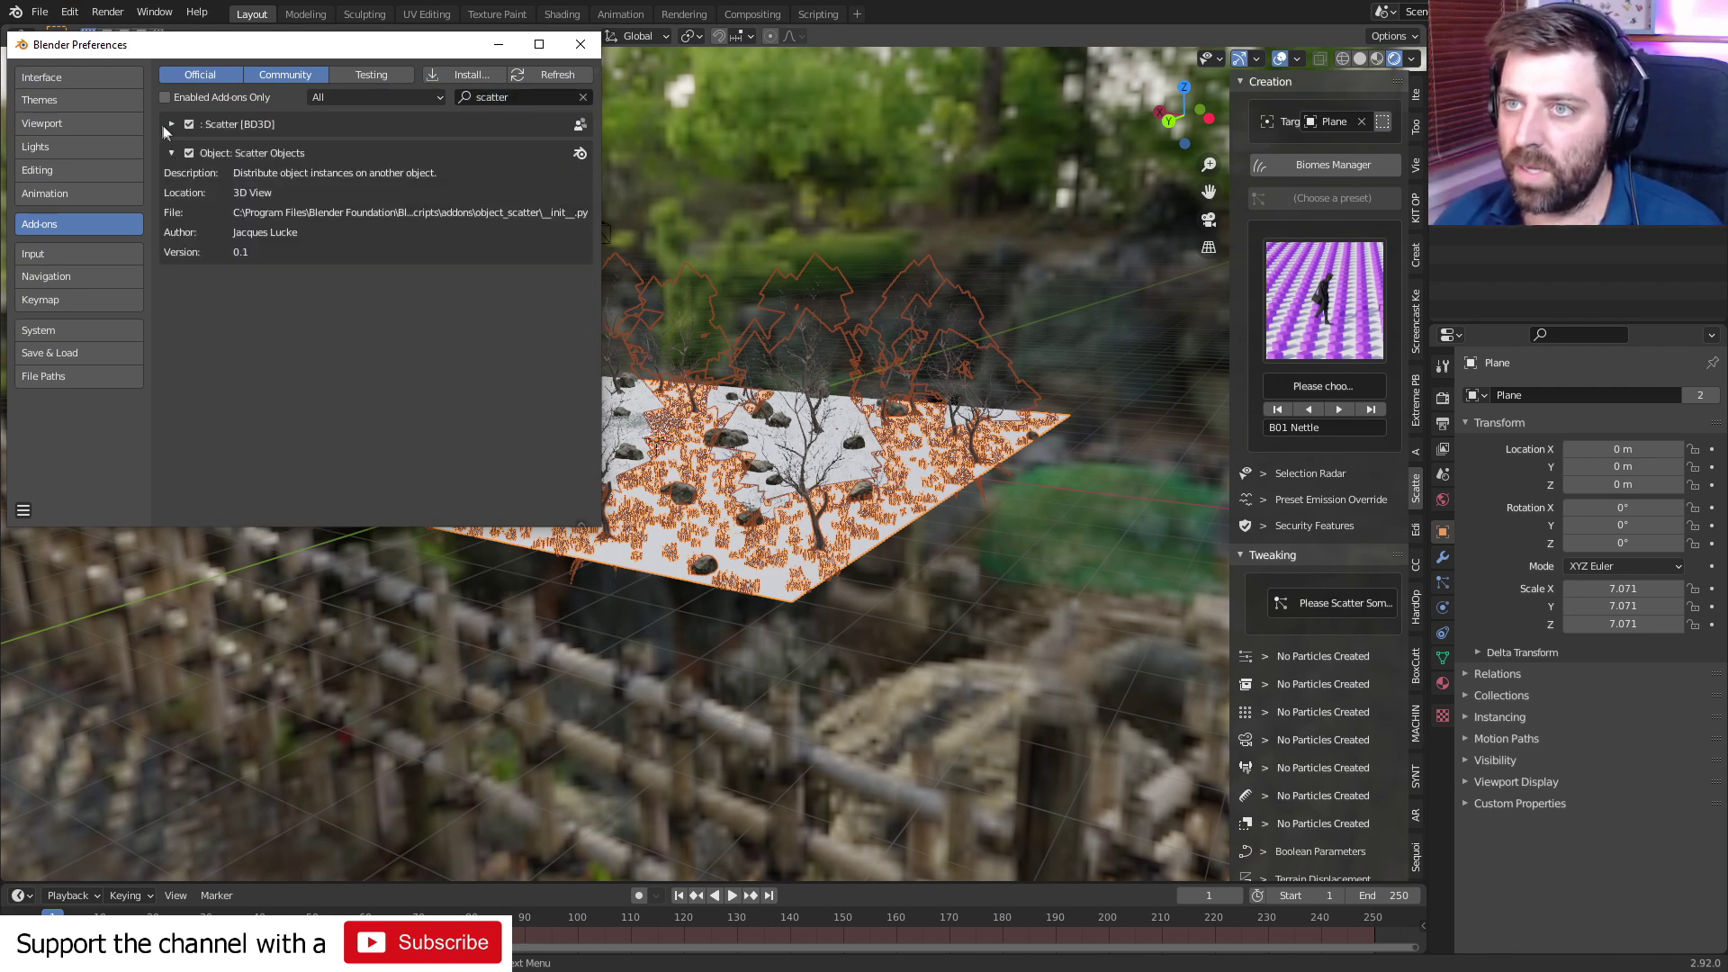
- Apply the B01 Material grass preset and close the preferences
scroll(450, 423, "down", 10)
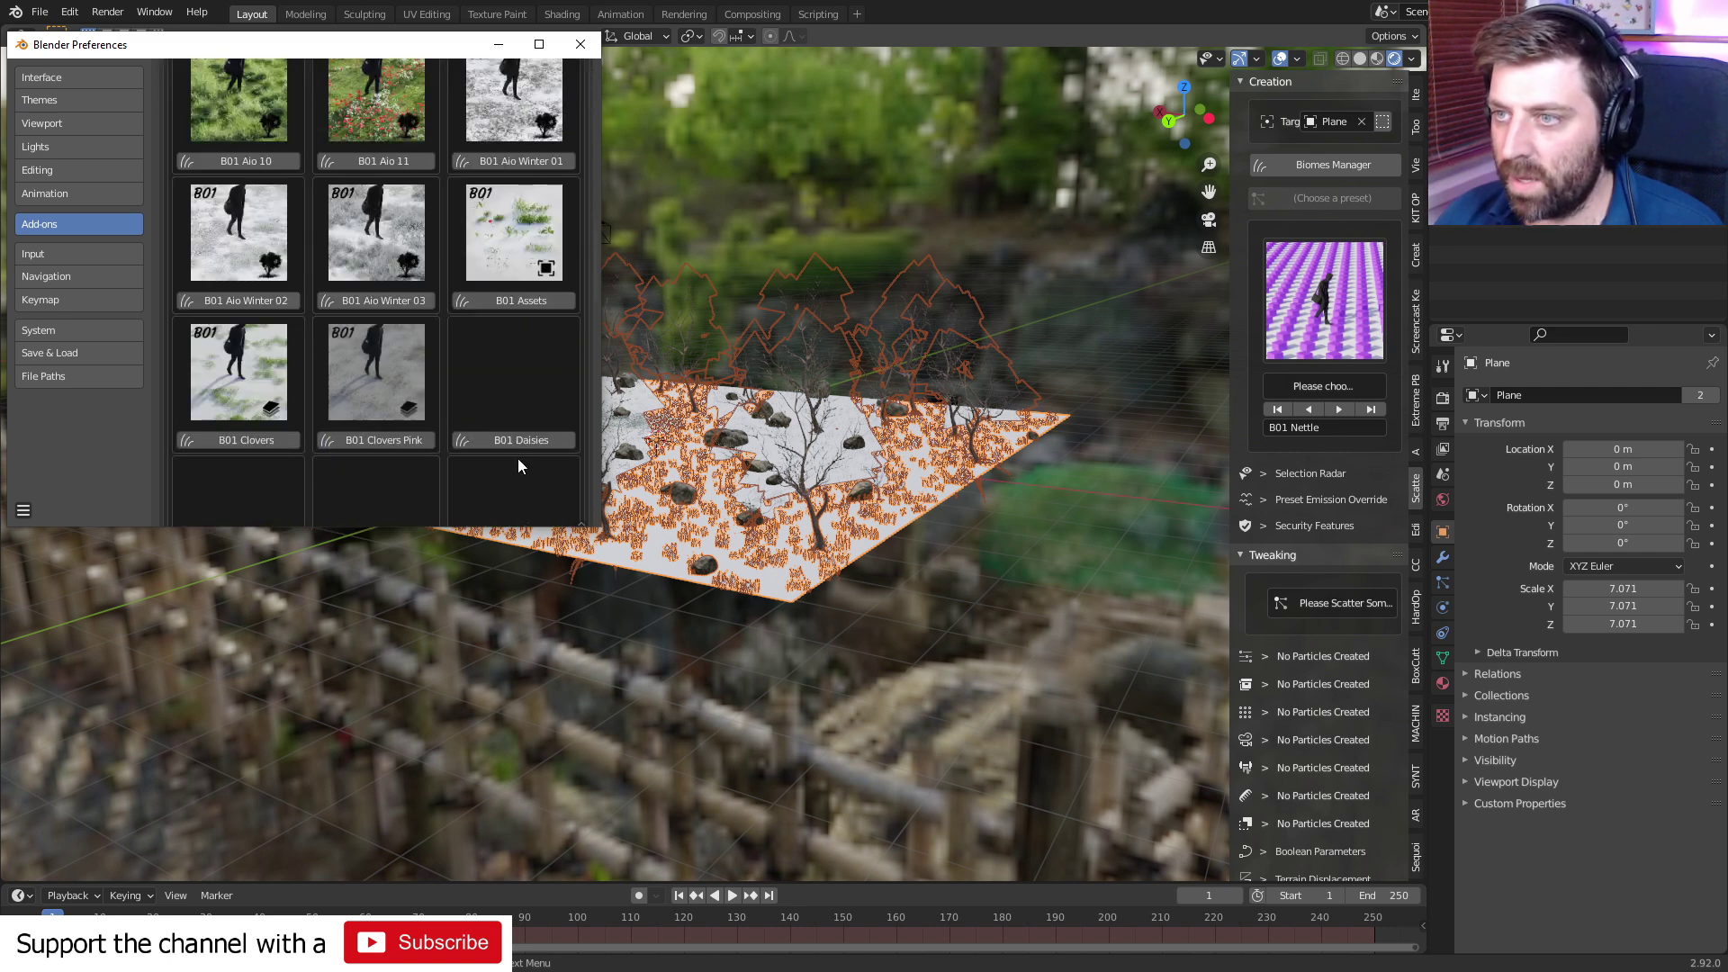
scroll(532, 408, "down", 12)
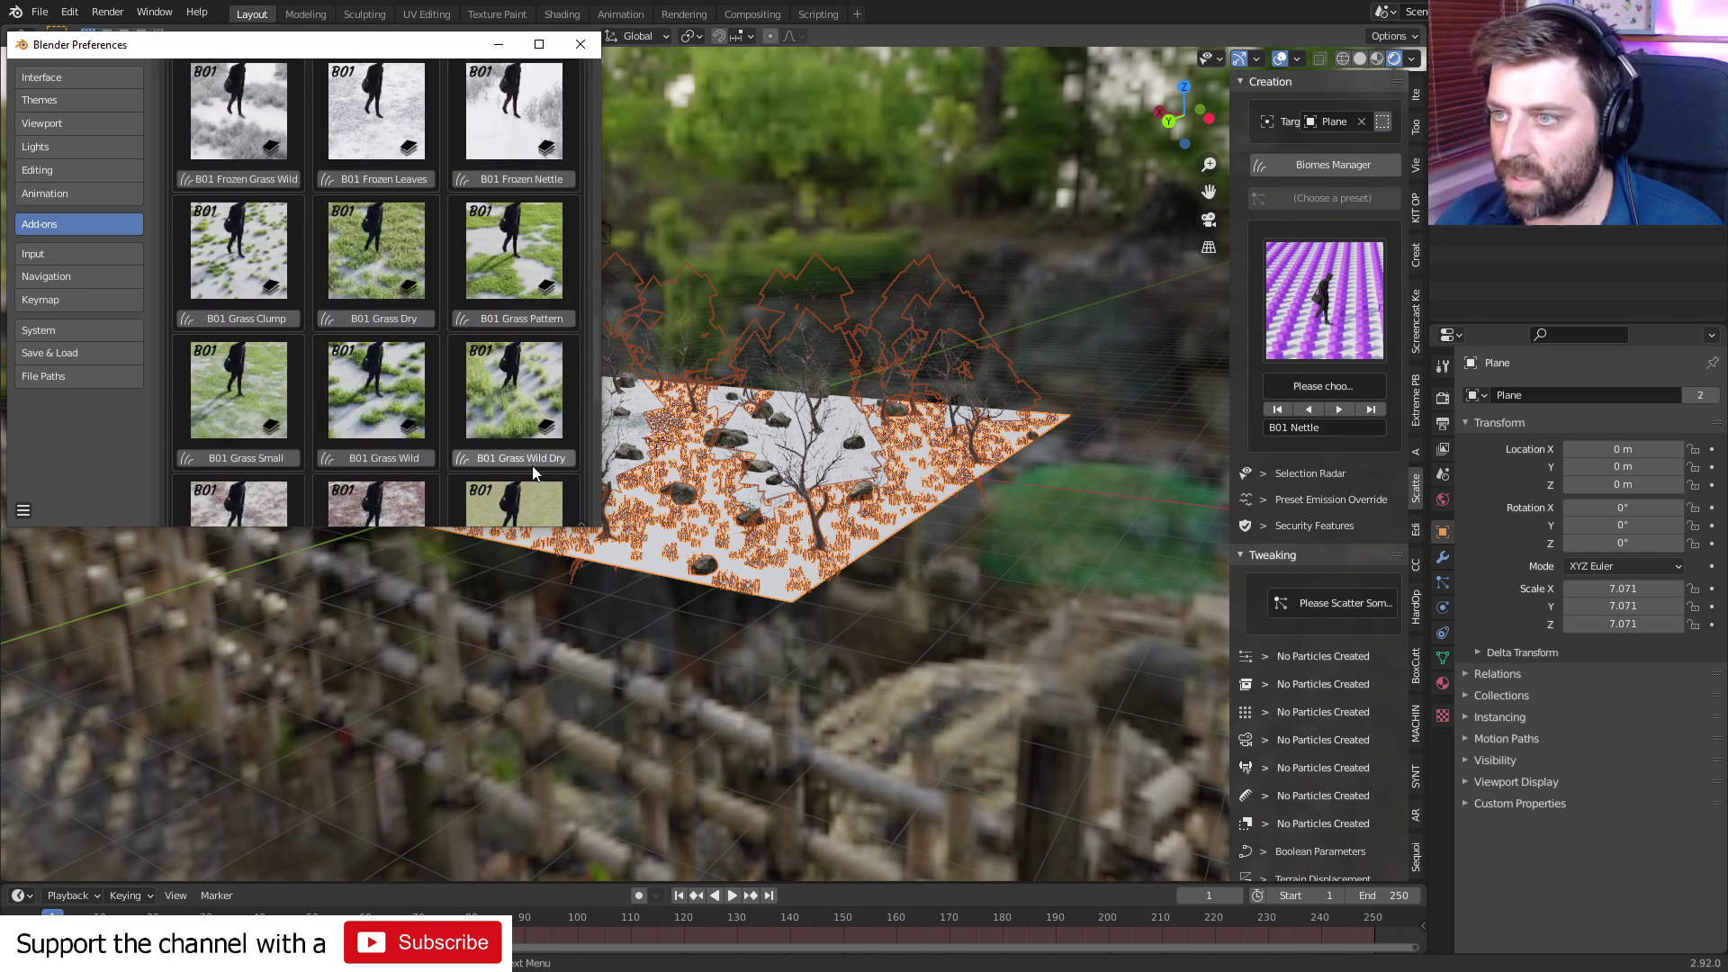
left_click(531, 484)
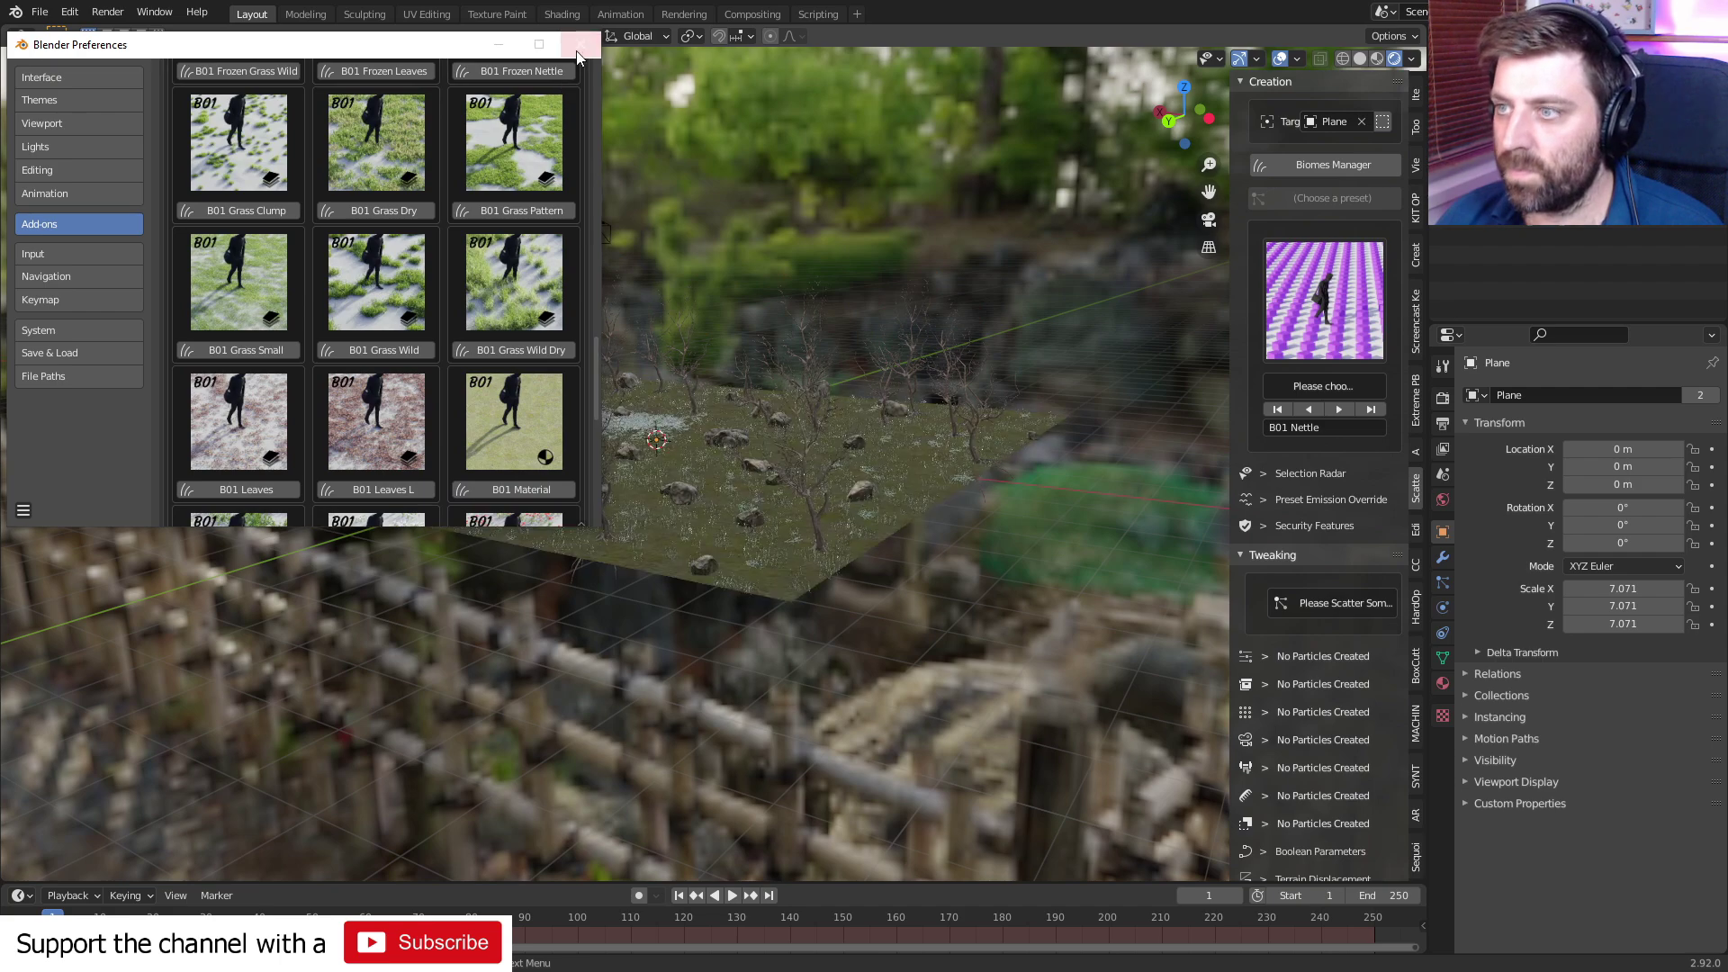
left_click(682, 460)
scroll(690, 505, "up", 8)
middle_click_drag(690, 504, 1222, 481)
scroll(666, 415, "down", 3)
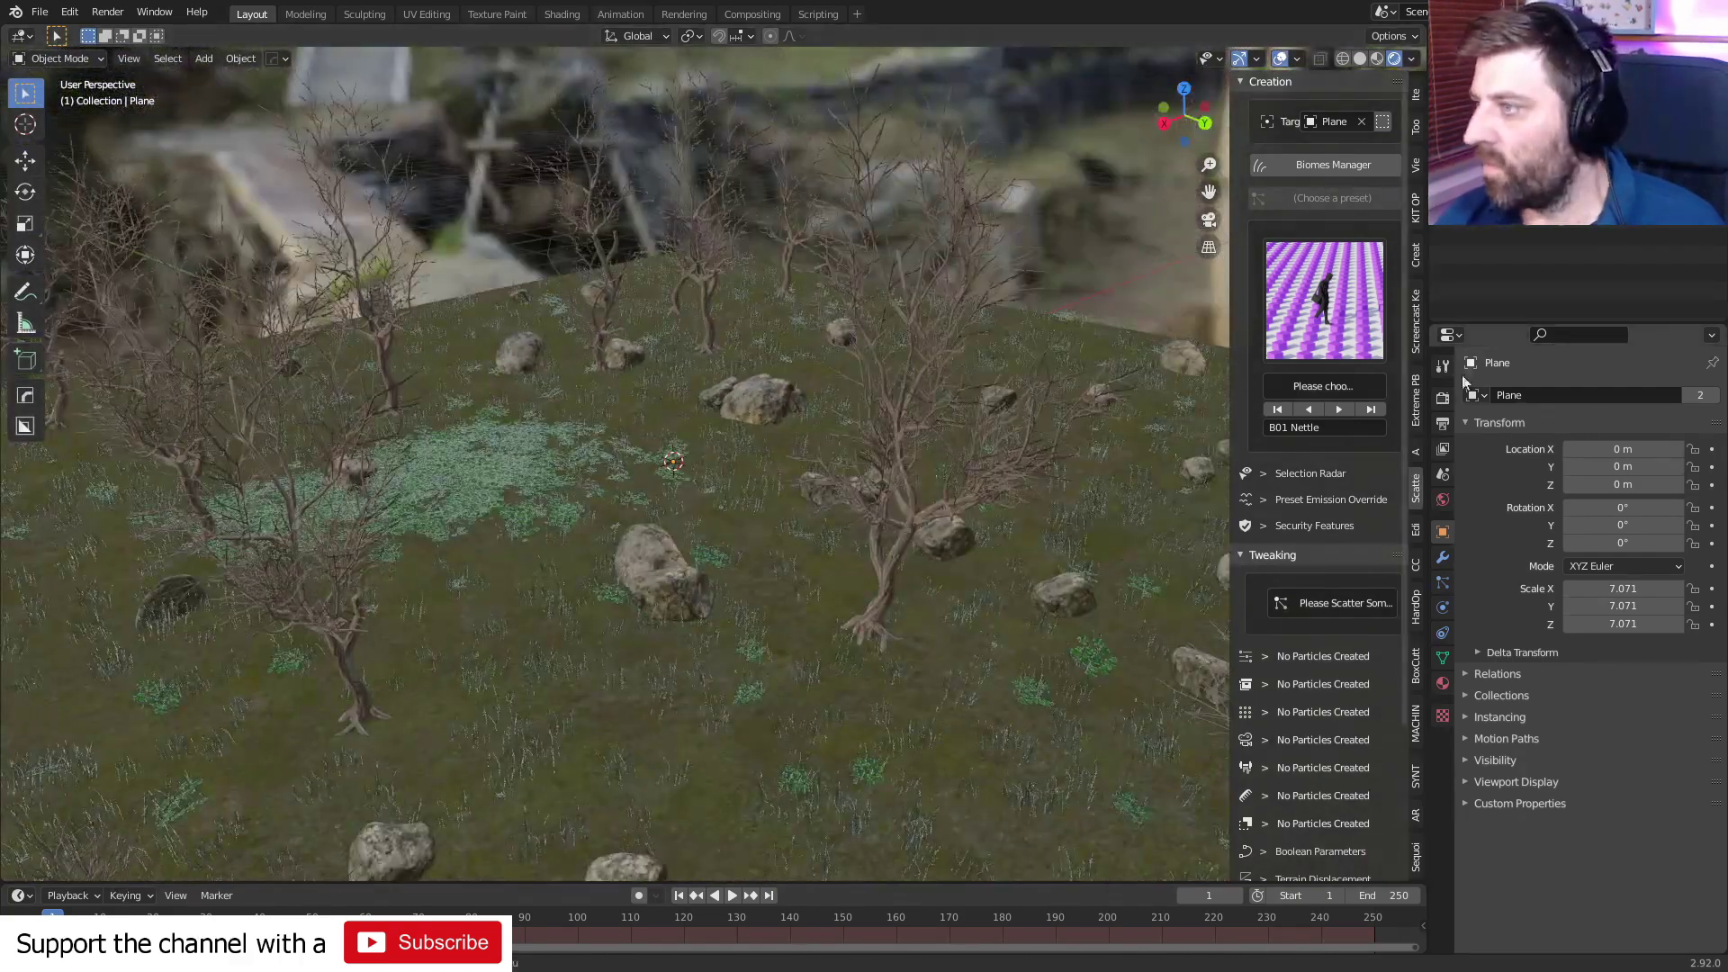
- Select the camera and clear its location, rotation and scale
left_click(1415, 853)
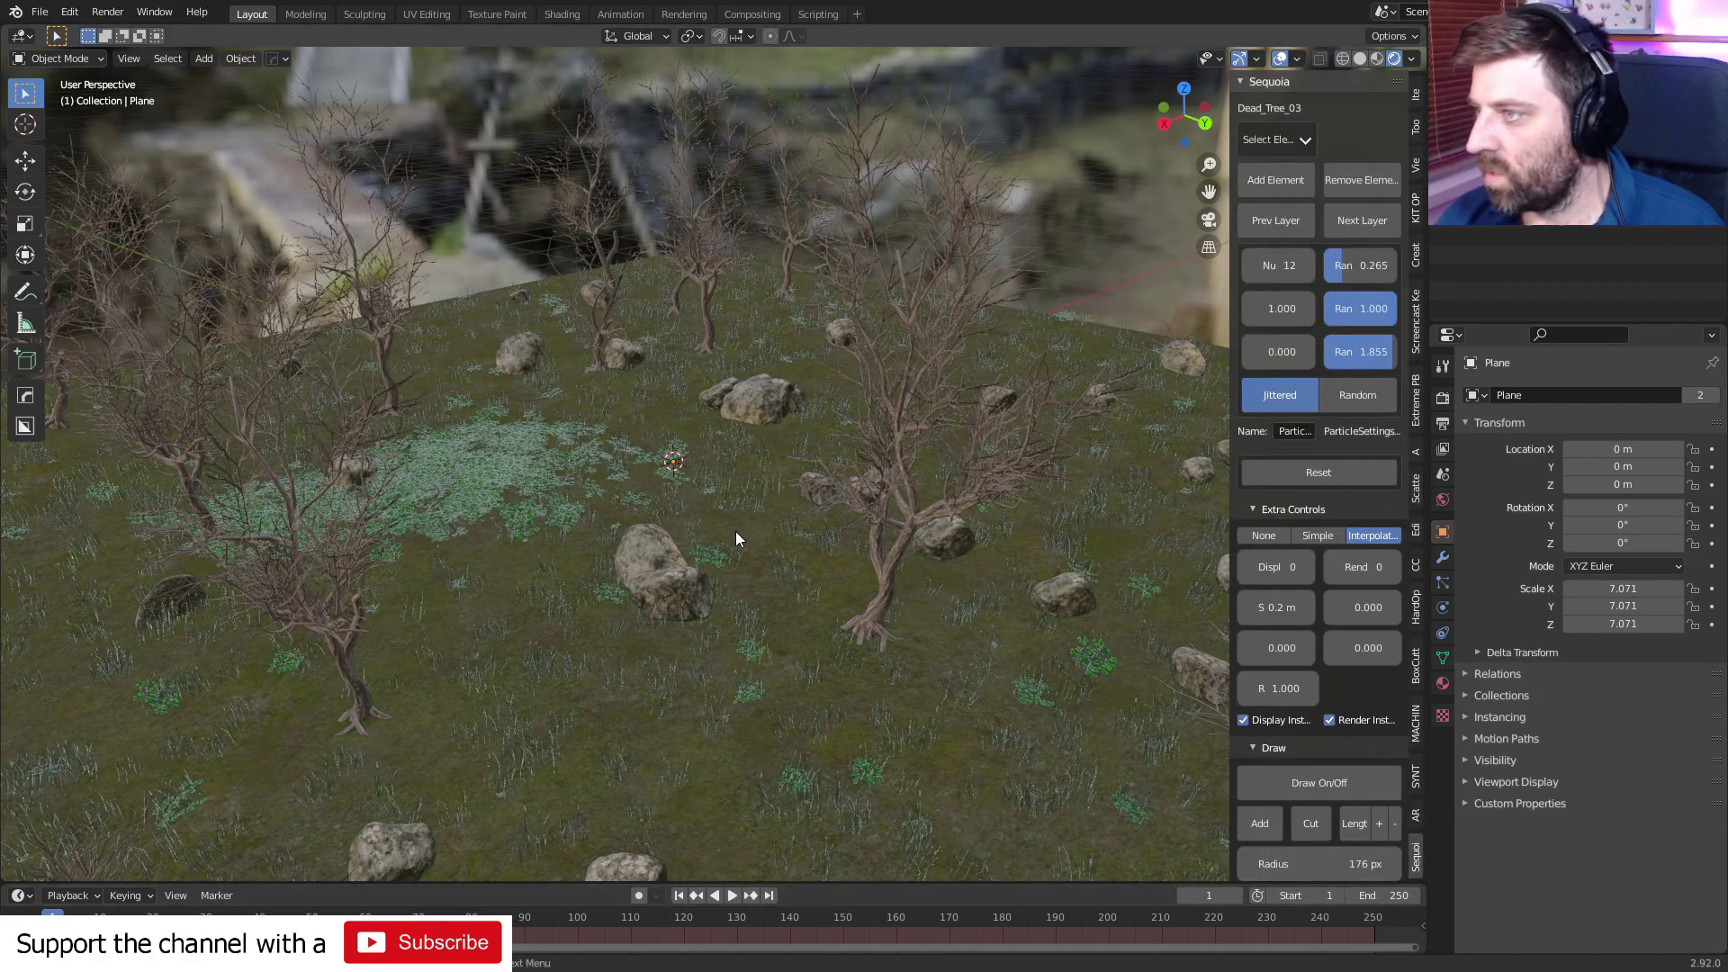
middle_click_drag(736, 531, 791, 517, "shift")
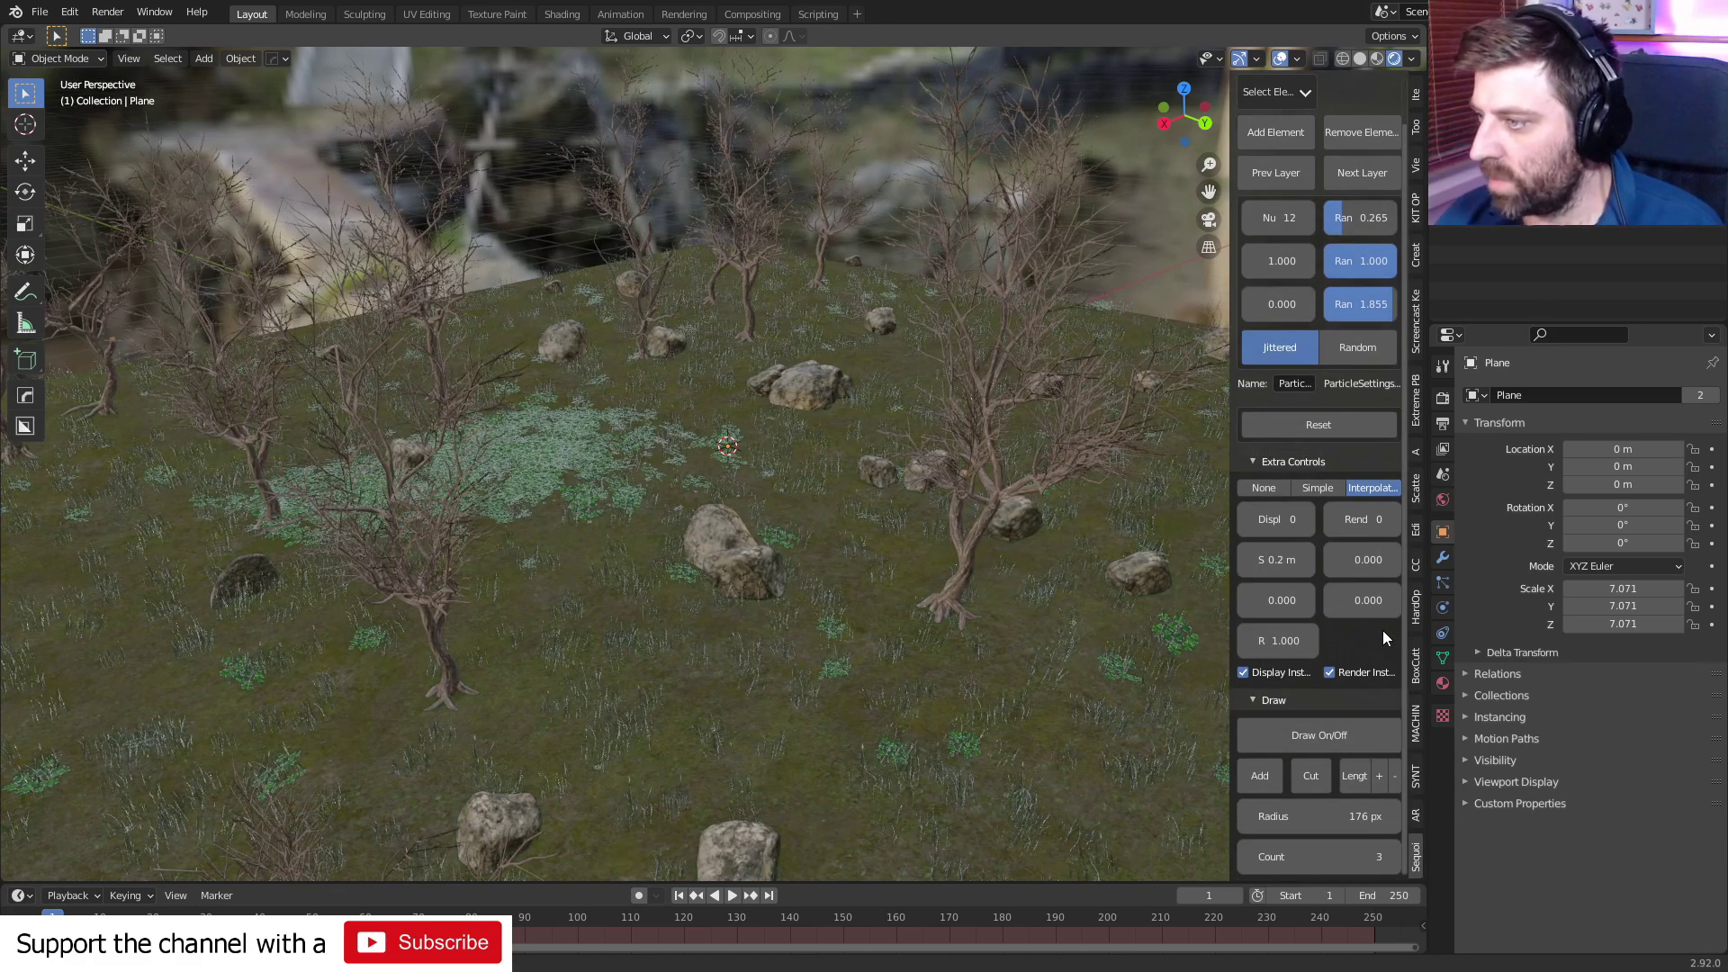
scroll(1382, 630, "down", 2)
middle_click_drag(792, 520, 708, 497)
scroll(781, 543, "down", 5)
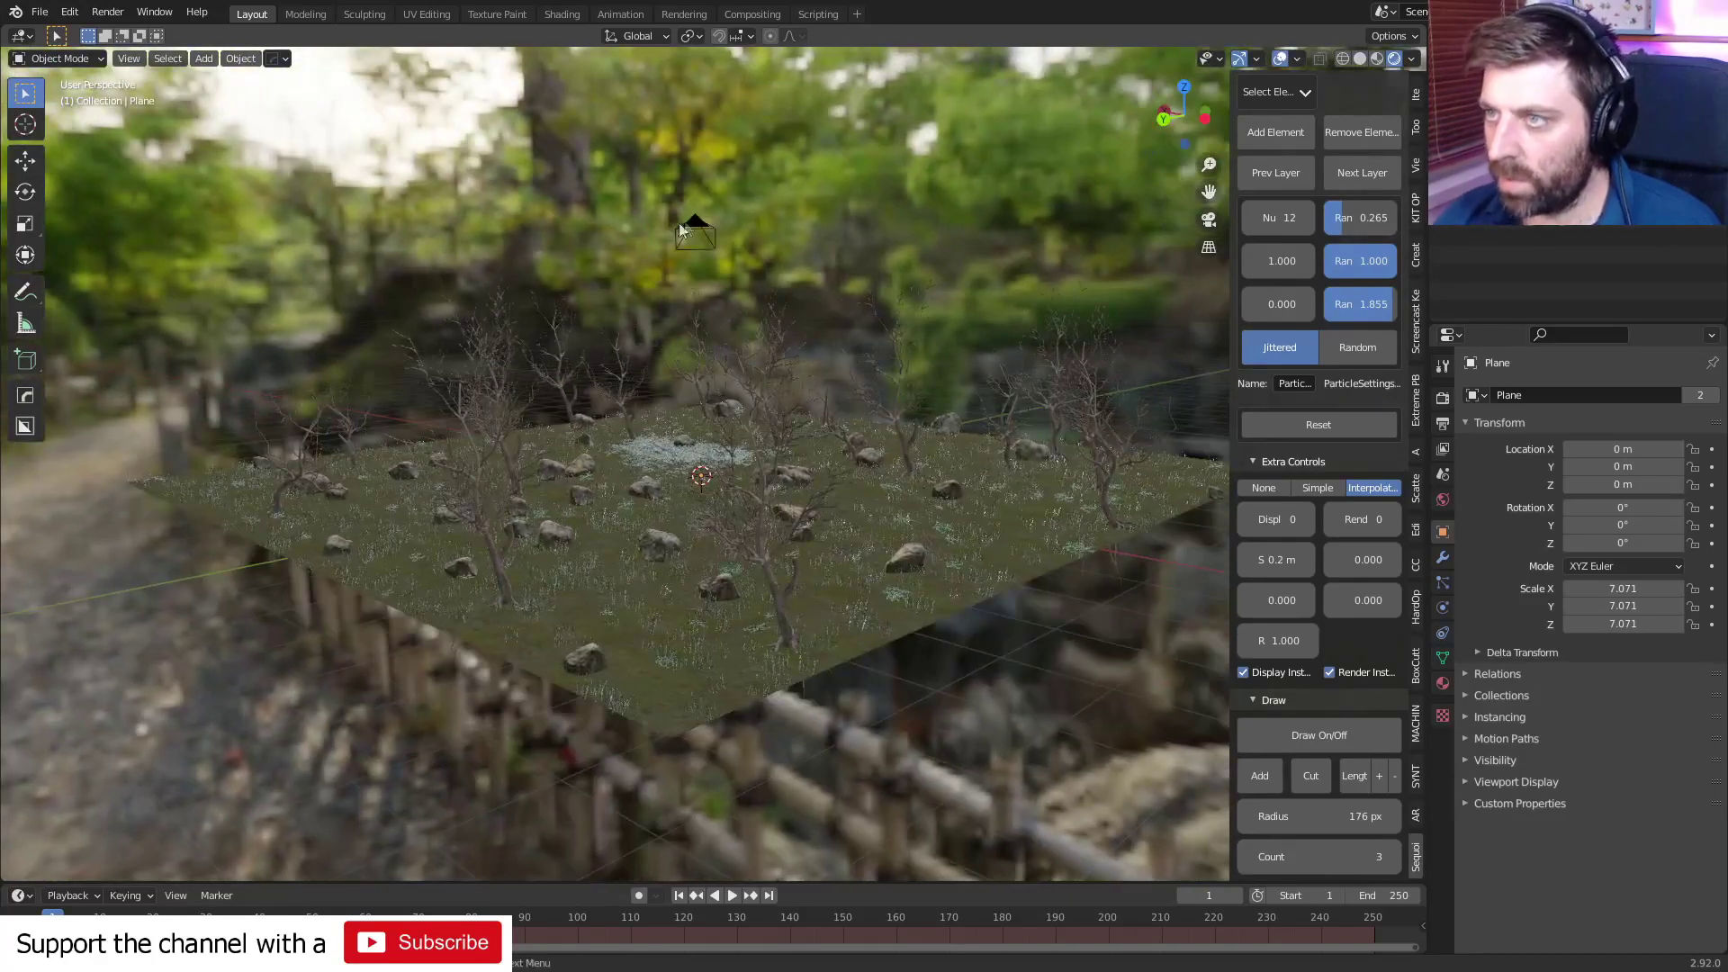
left_click(695, 234)
key("alt+g")
key("alt+r")
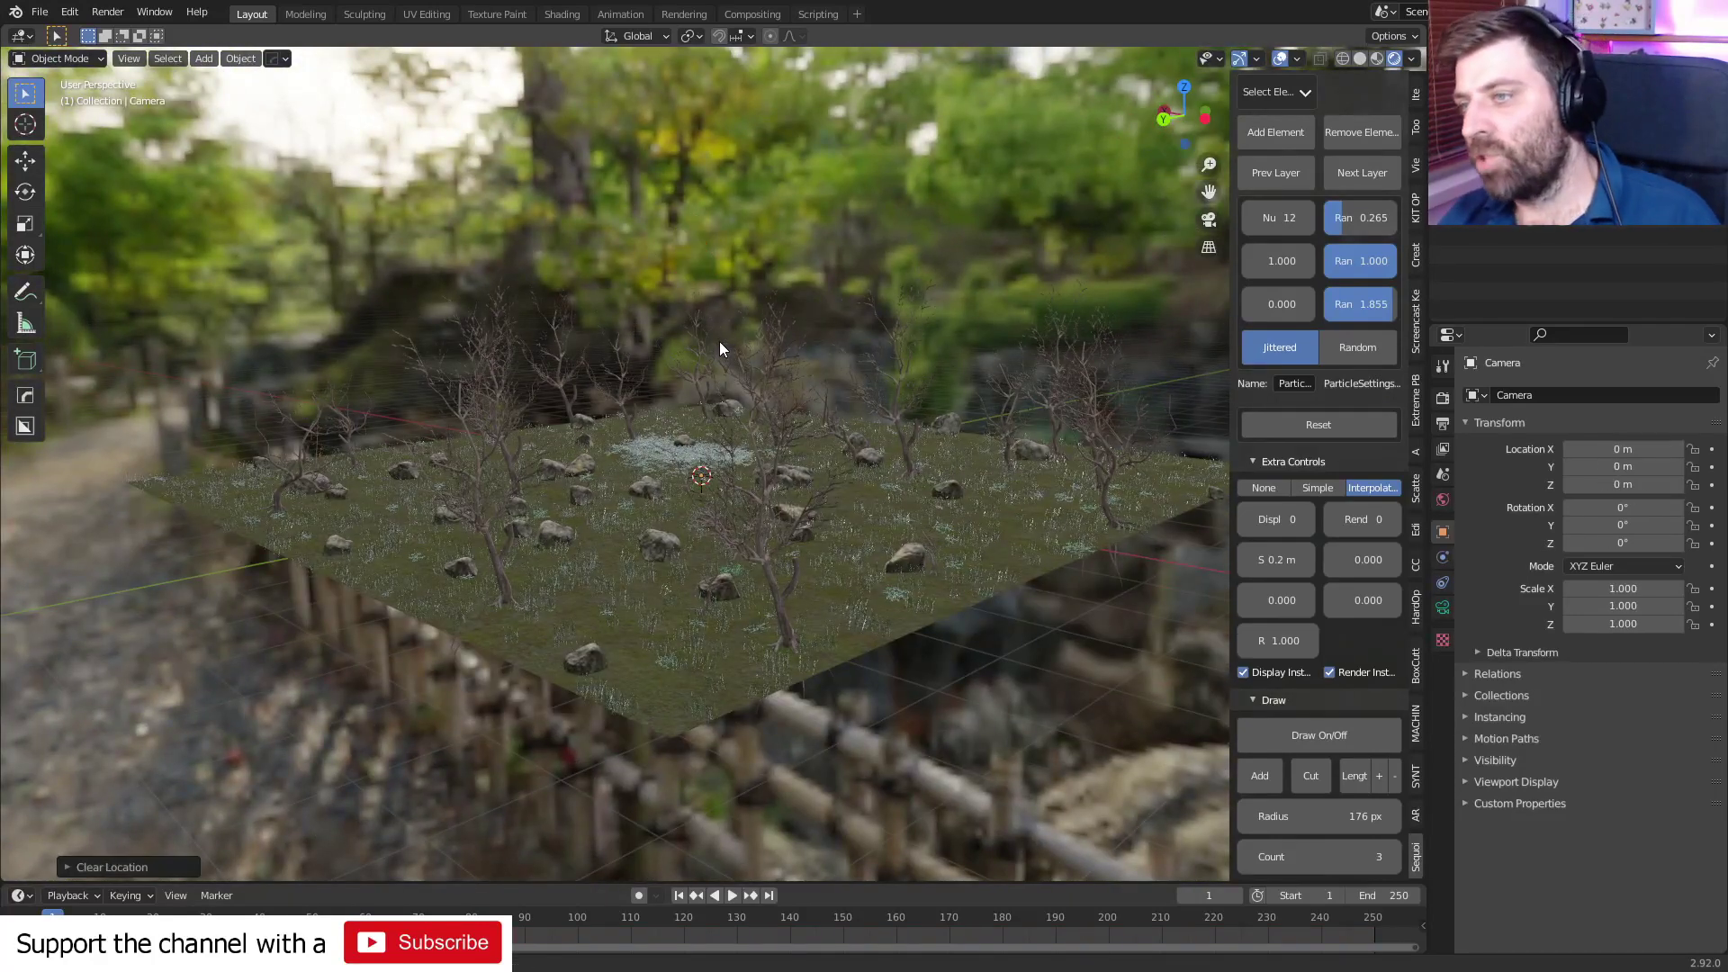
key("alt+s")
- Move the camera along Z and rotate it 90° about X
key("g")
key("z")
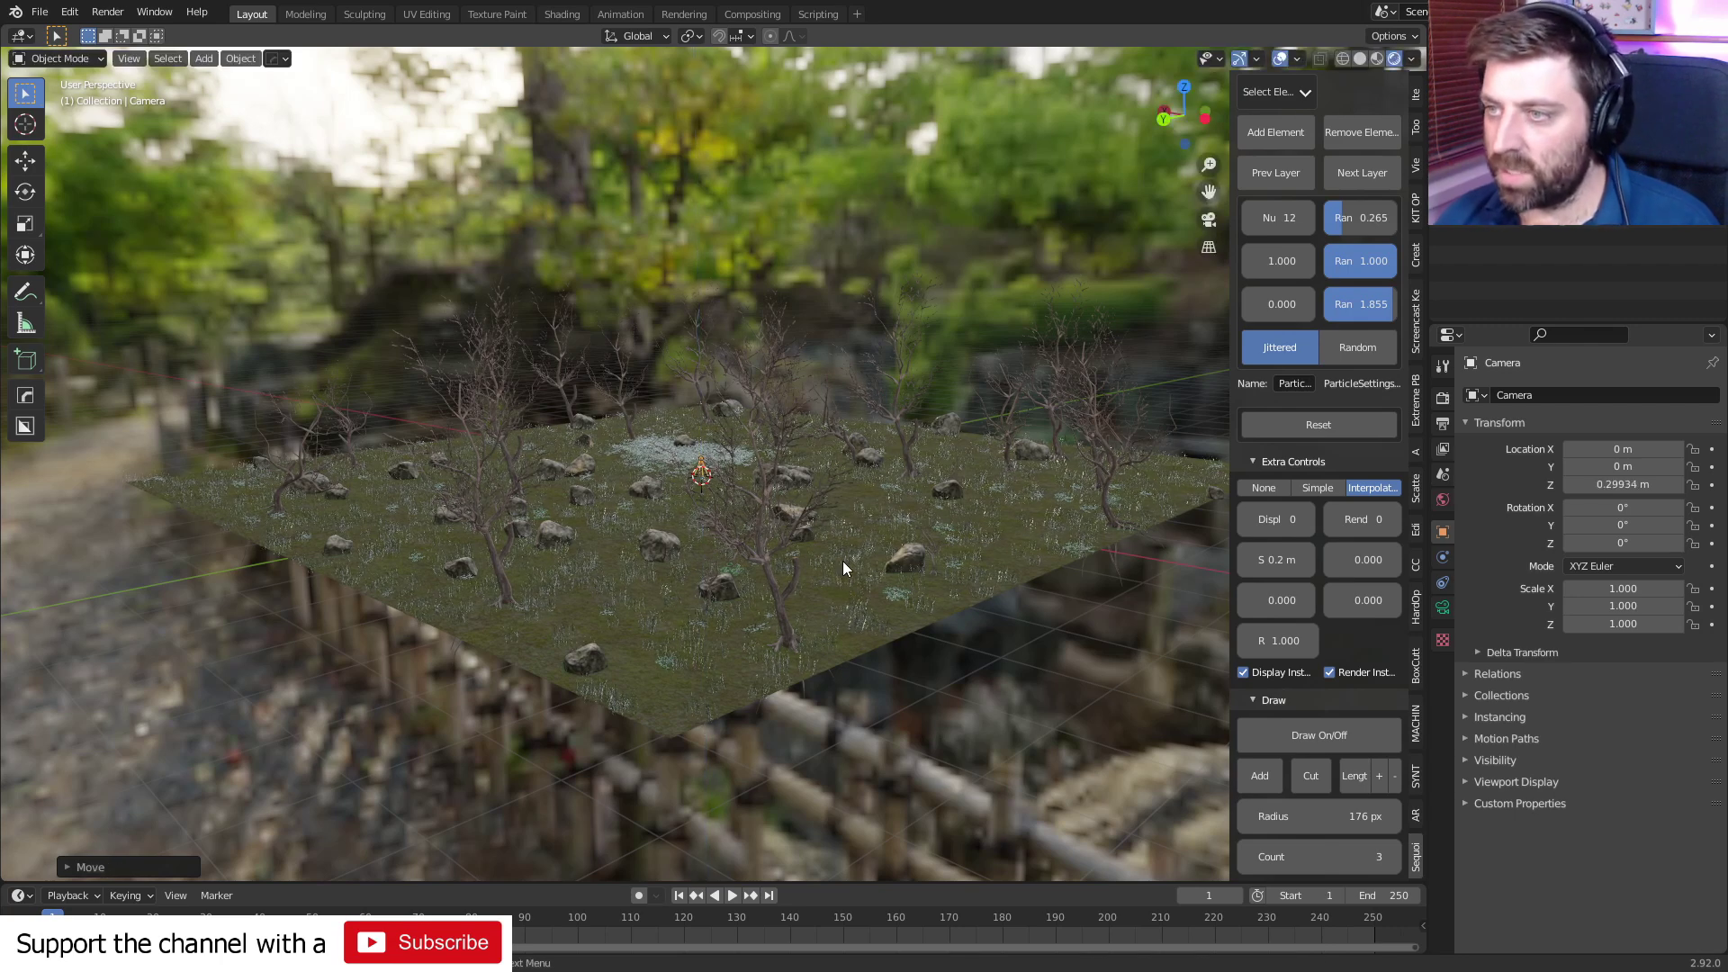
key("x")
key("9")
key("0")
key("Return")
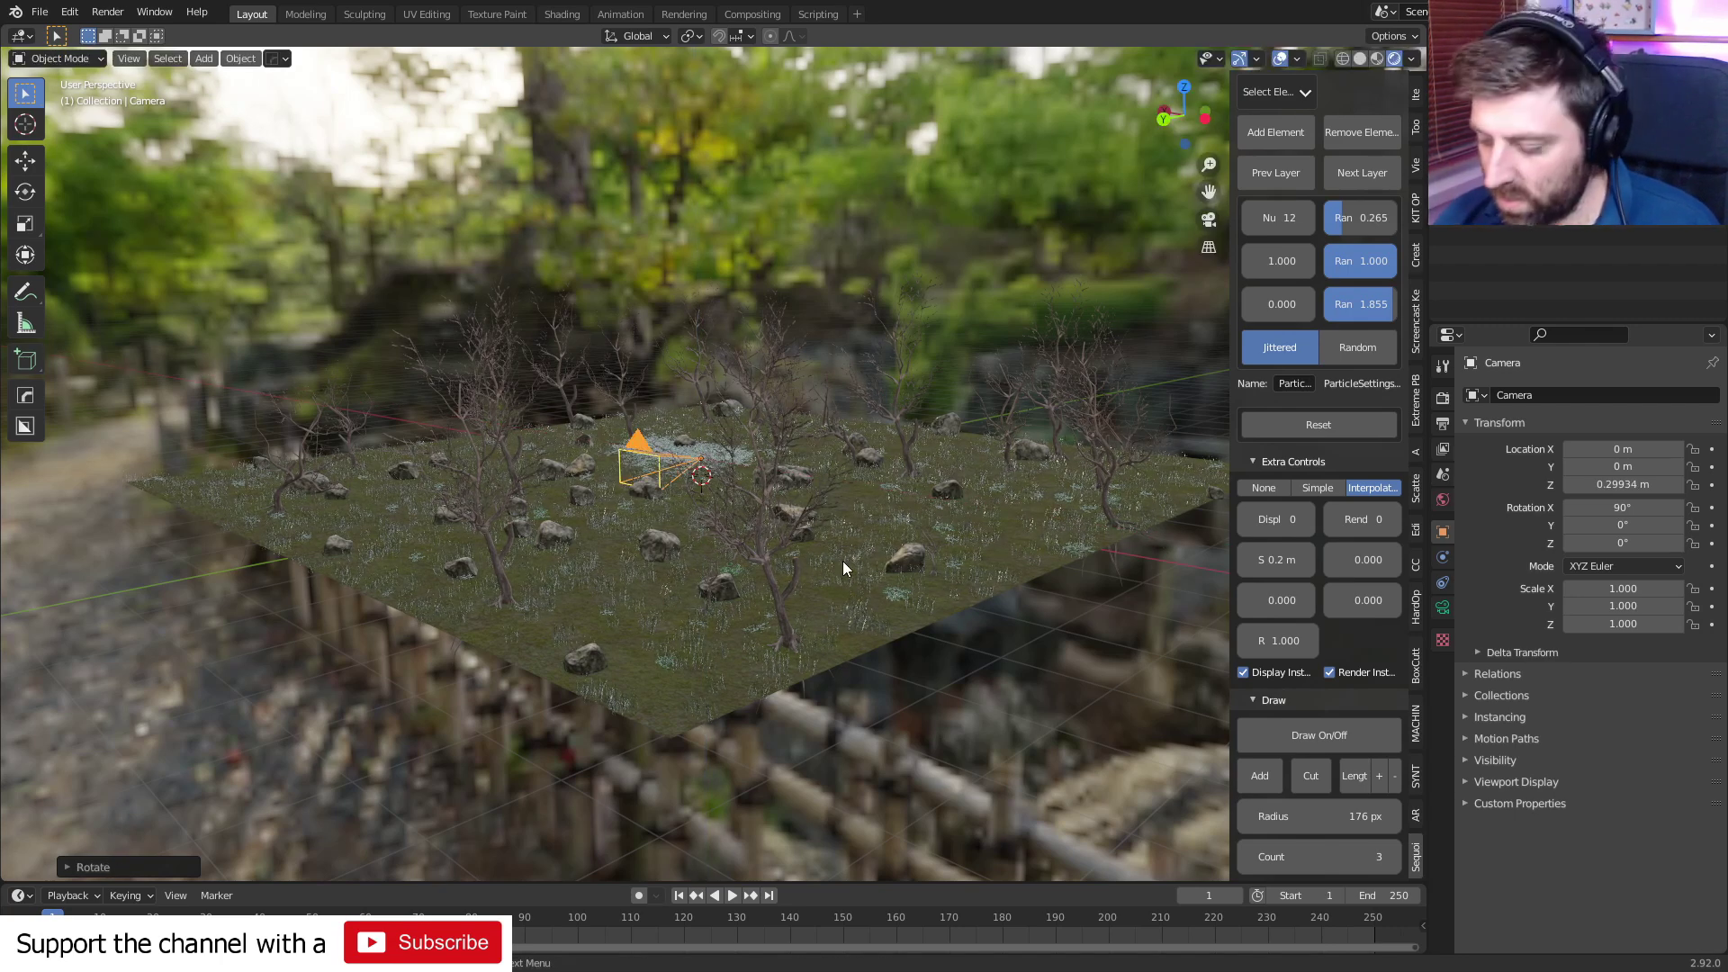
- From top view, place the camera at a plane corner facing the clover patch
key("KP_7")
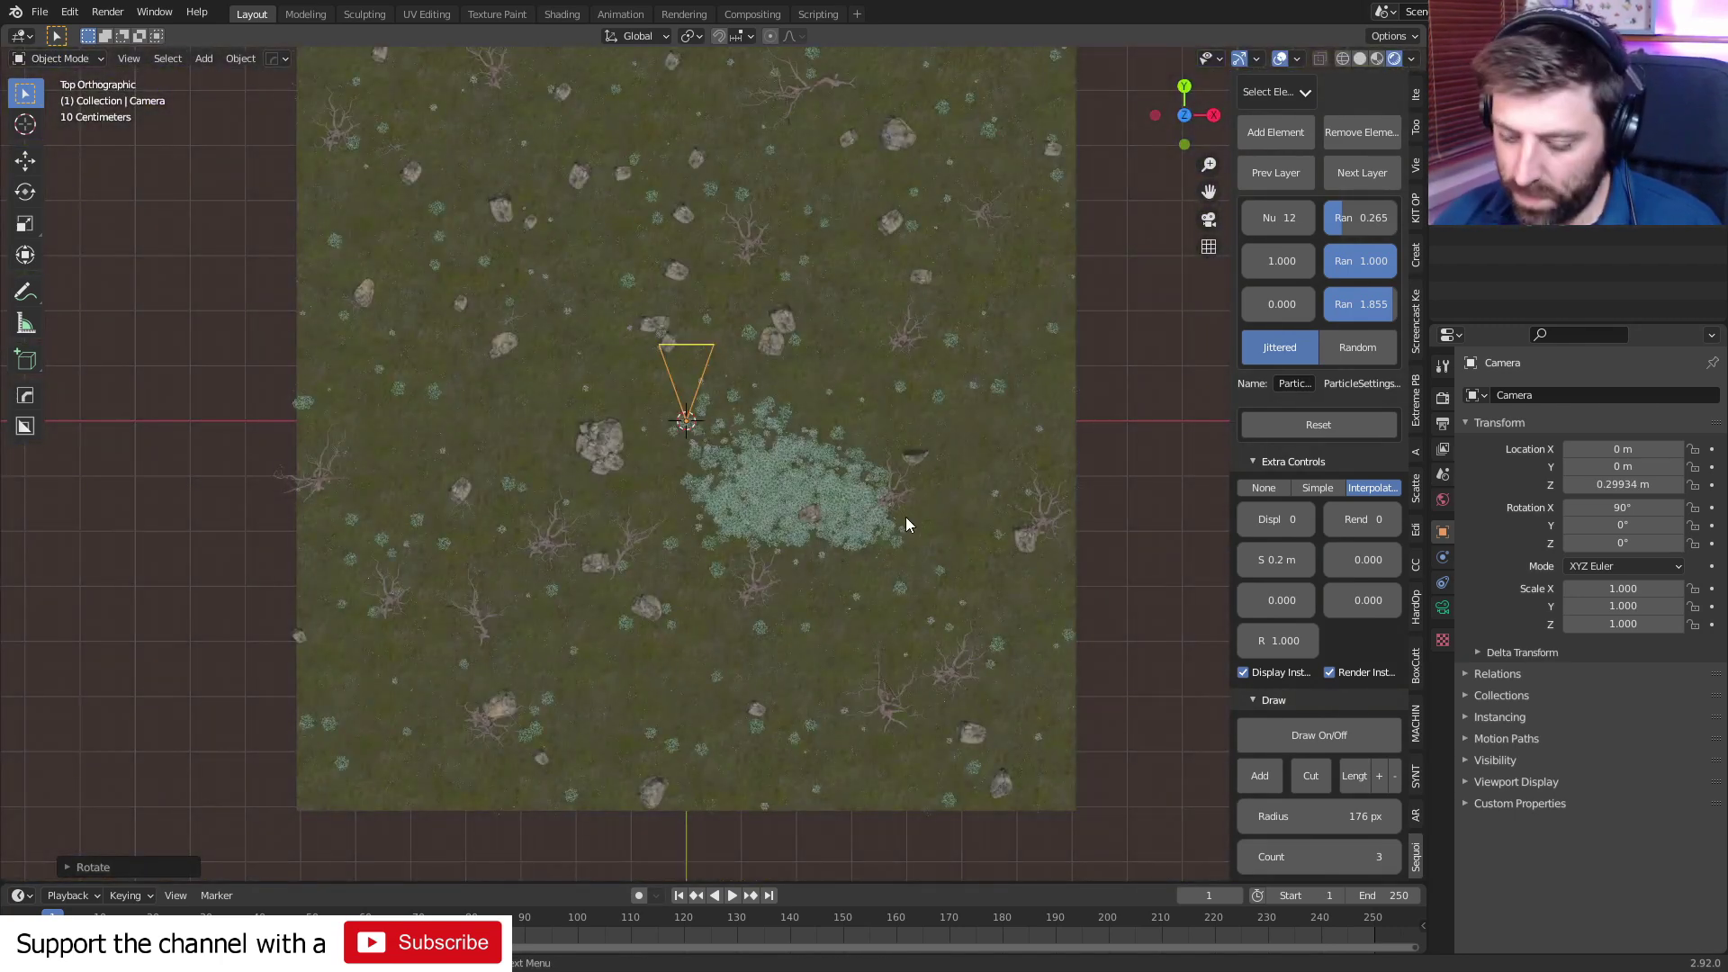
key("g")
key("r")
left_click(400, 502)
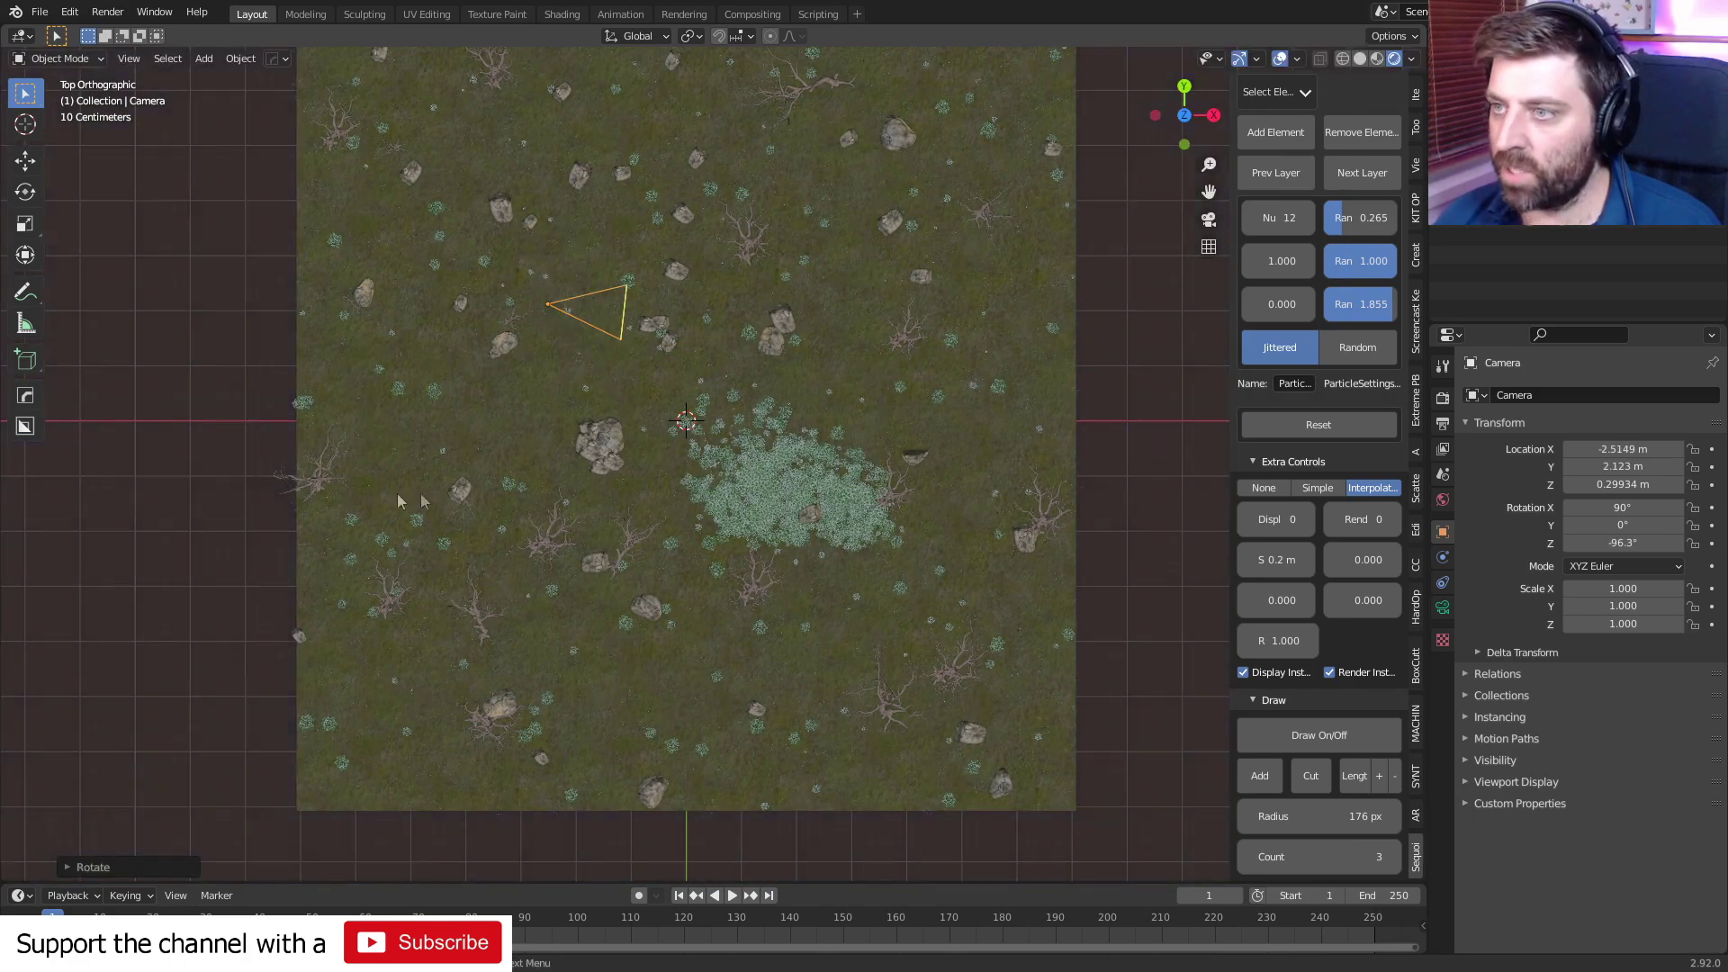
key("g")
key("r")
left_click(686, 465)
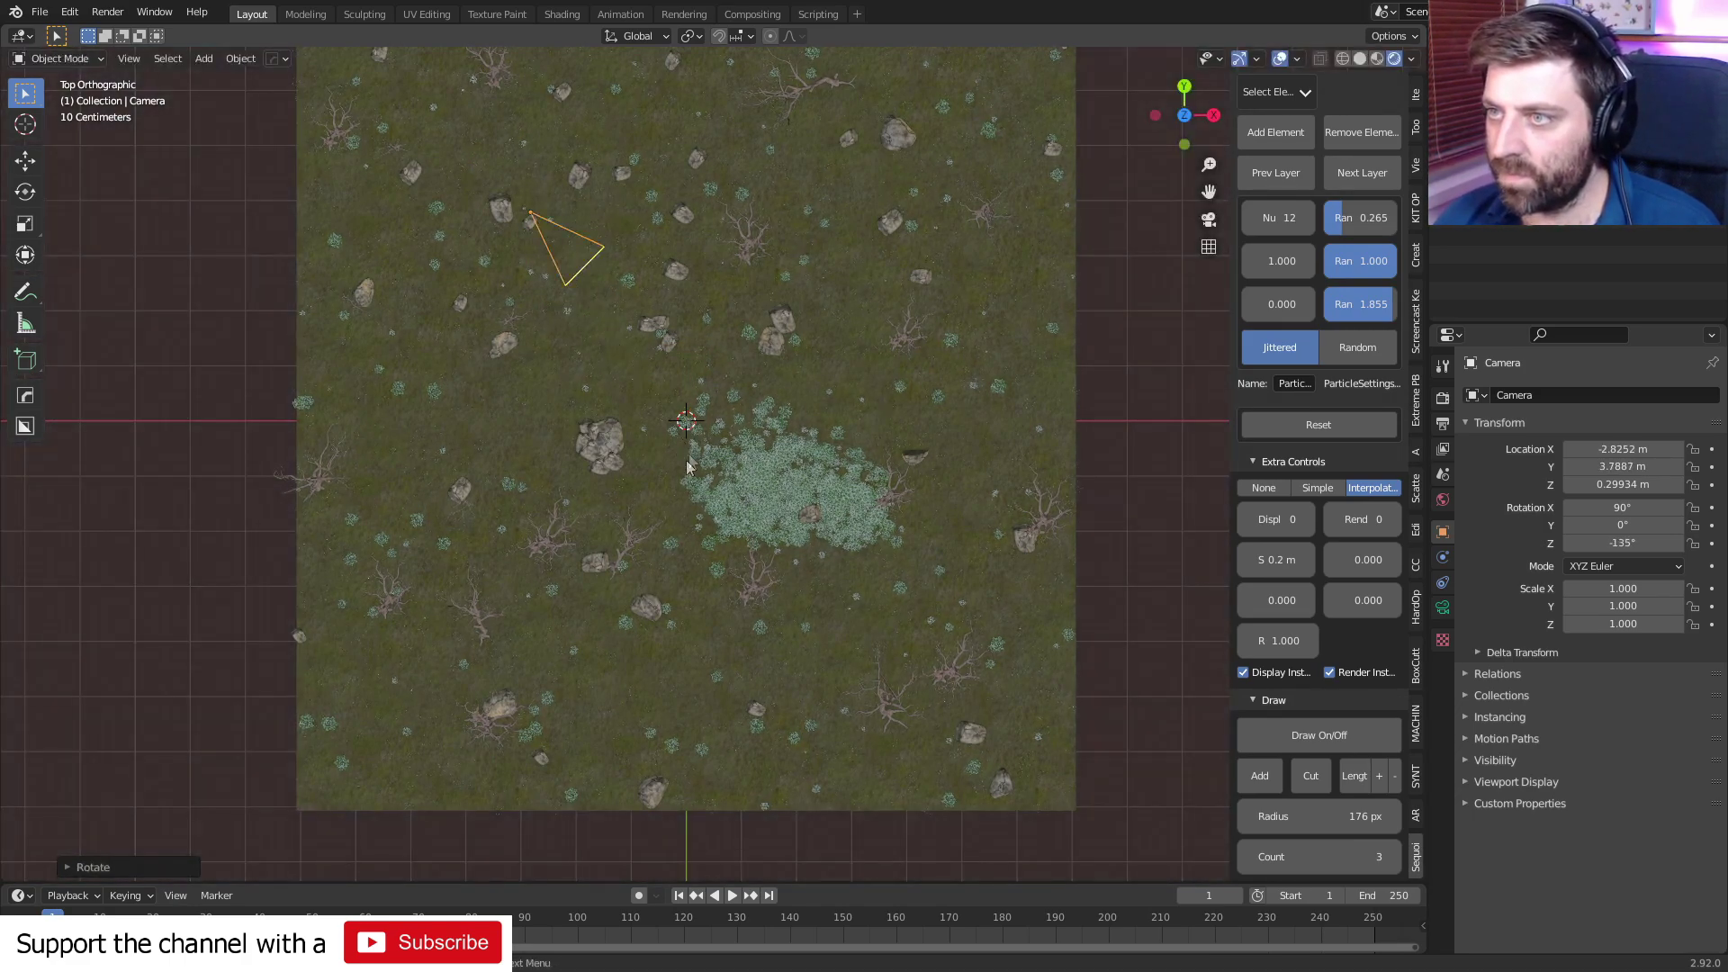
middle_click_drag(687, 465, 949, 293)
- Raise the camera to about 1.7 m and tilt it to 71.4°
key("g")
key("z")
left_click(849, 559)
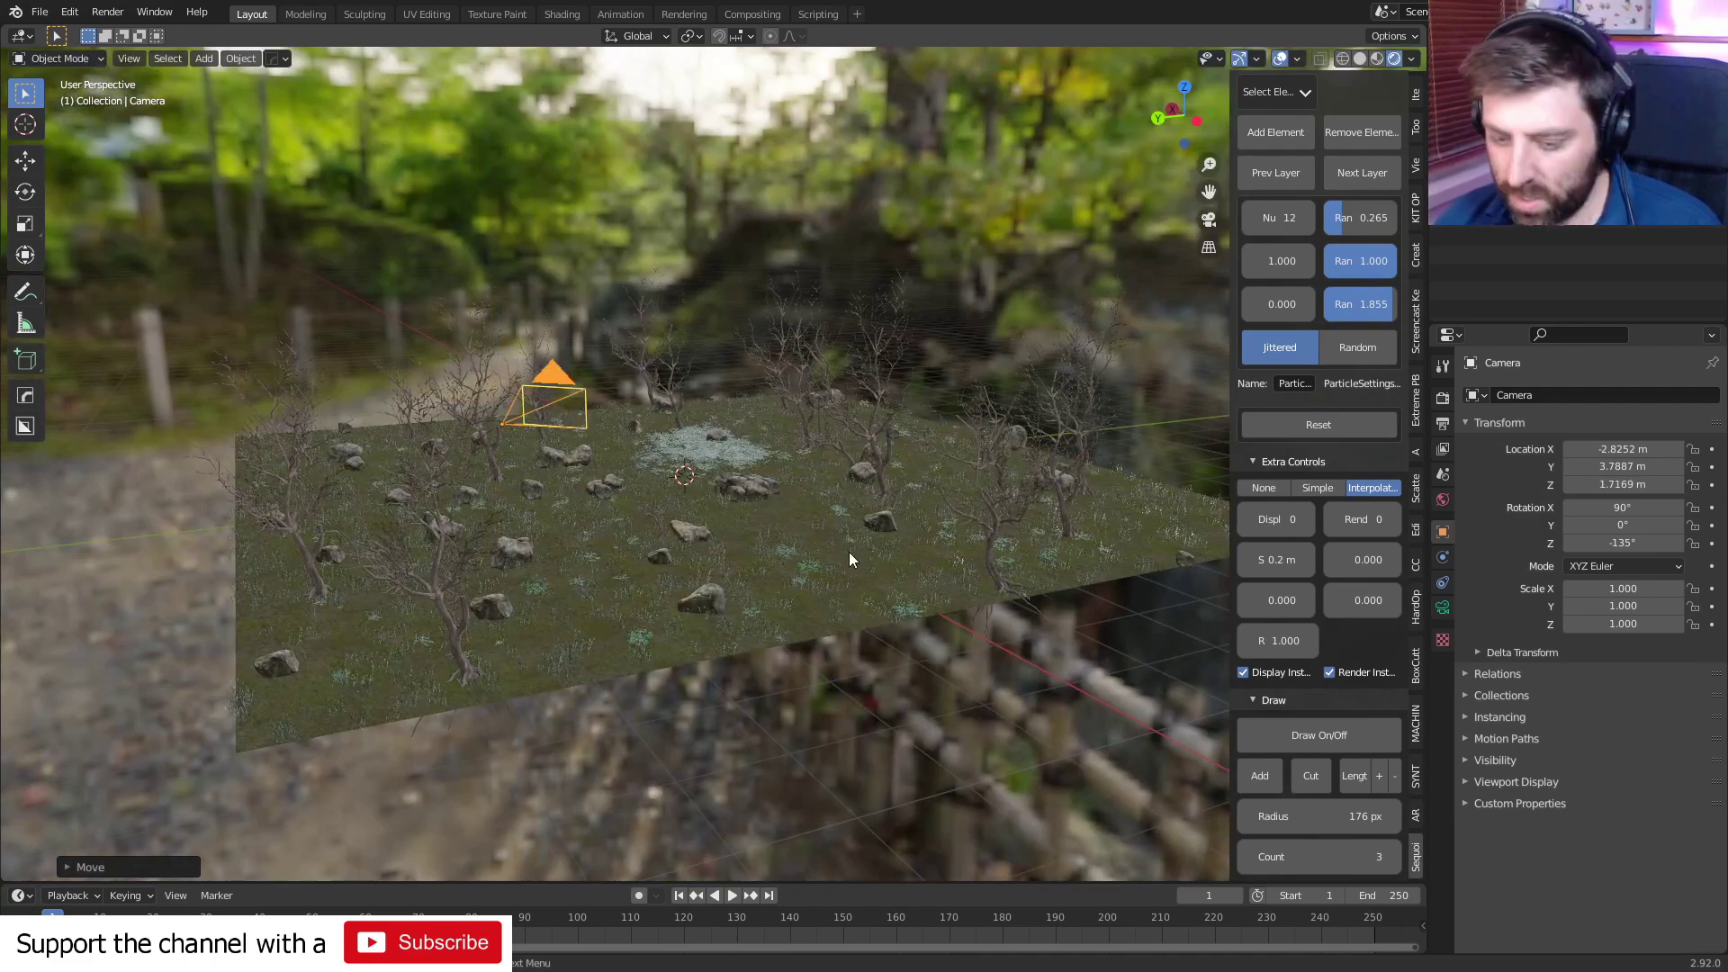
key("r")
key("x")
key("x")
left_click(863, 693)
- Look through the camera and shift it to refine the framing
key("KP_0")
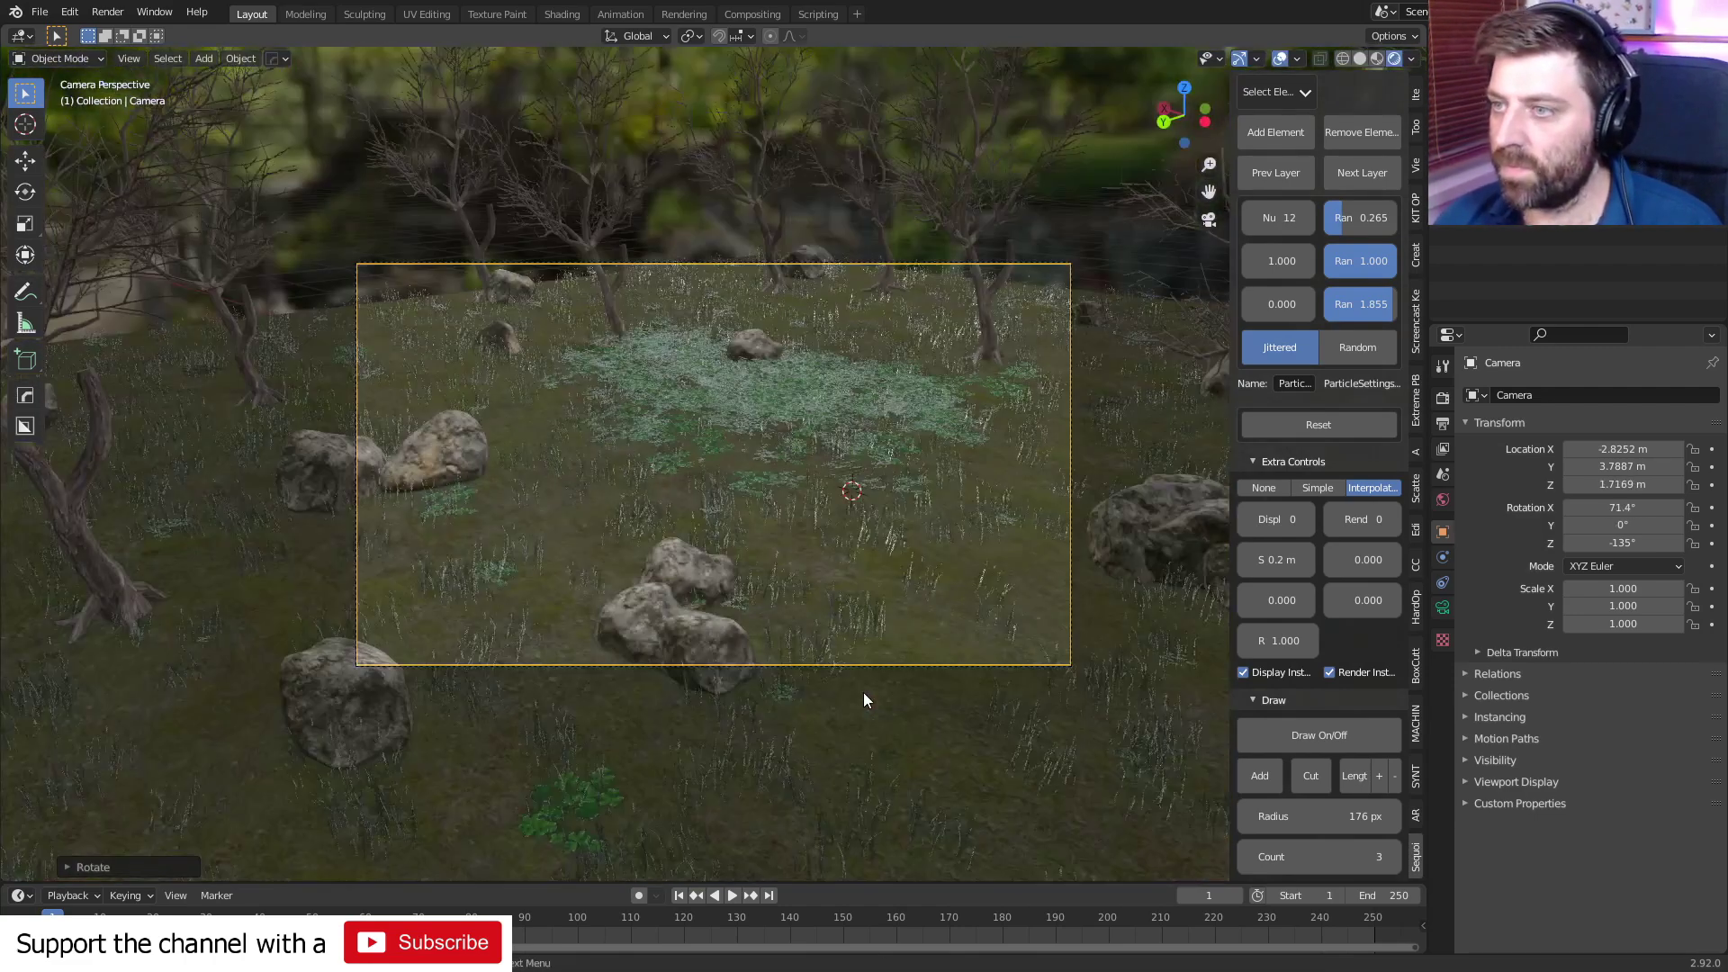
key("g")
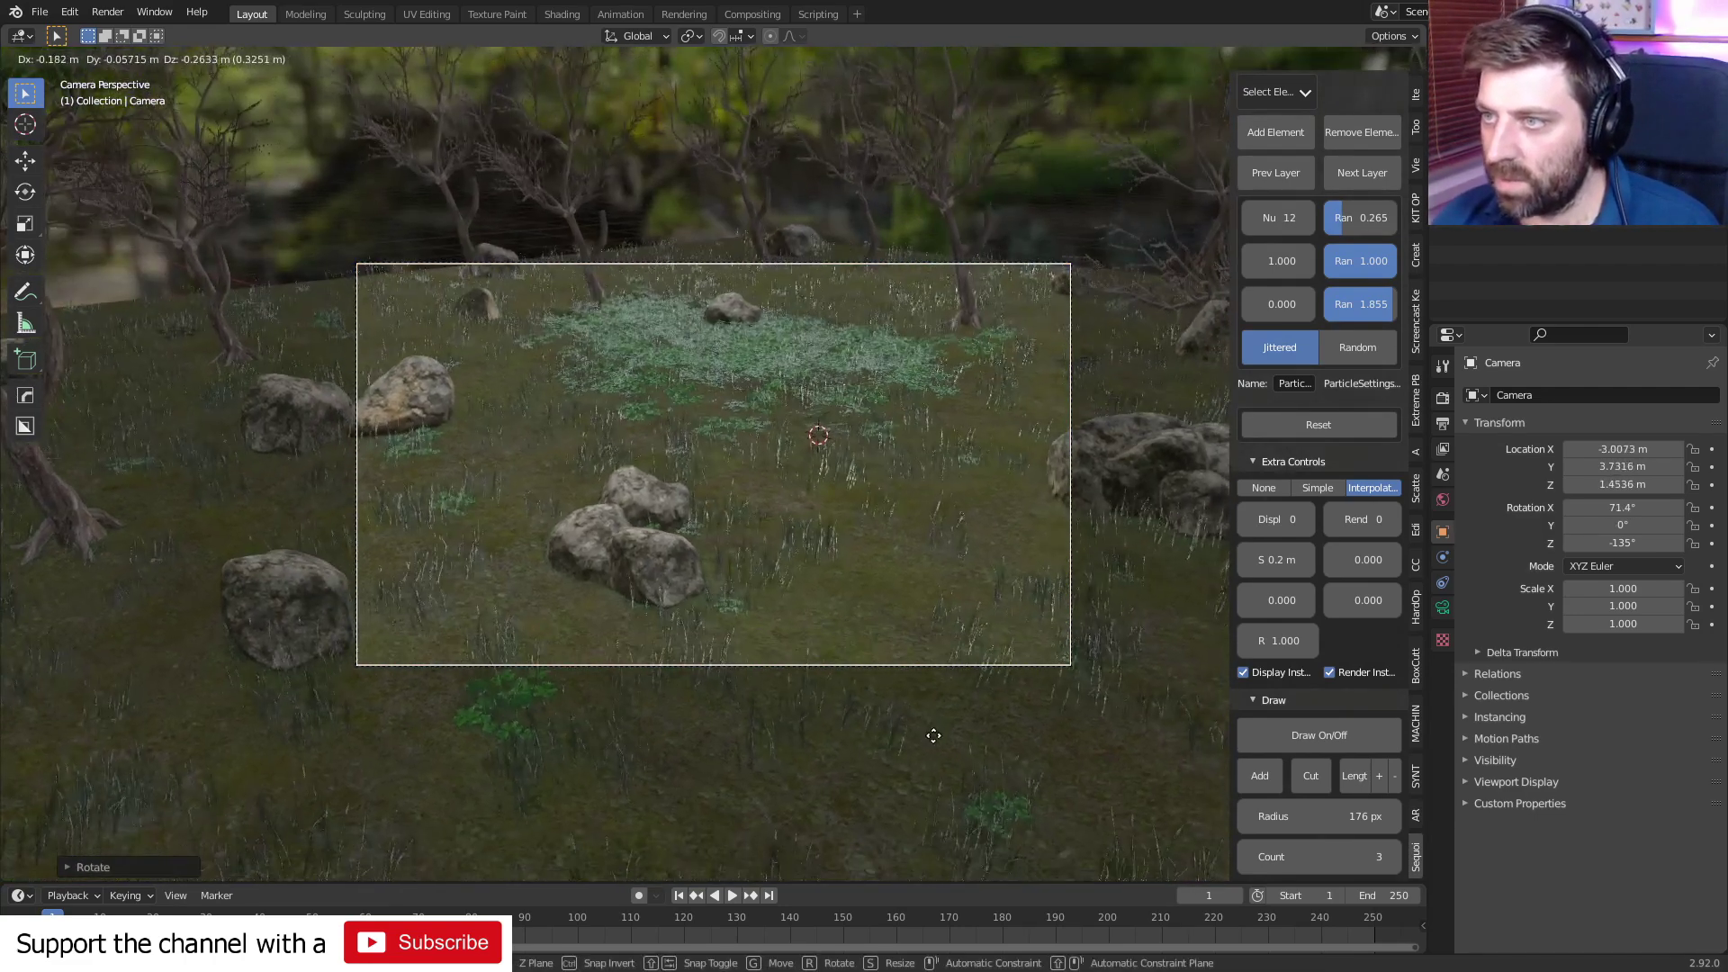
left_click(961, 766)
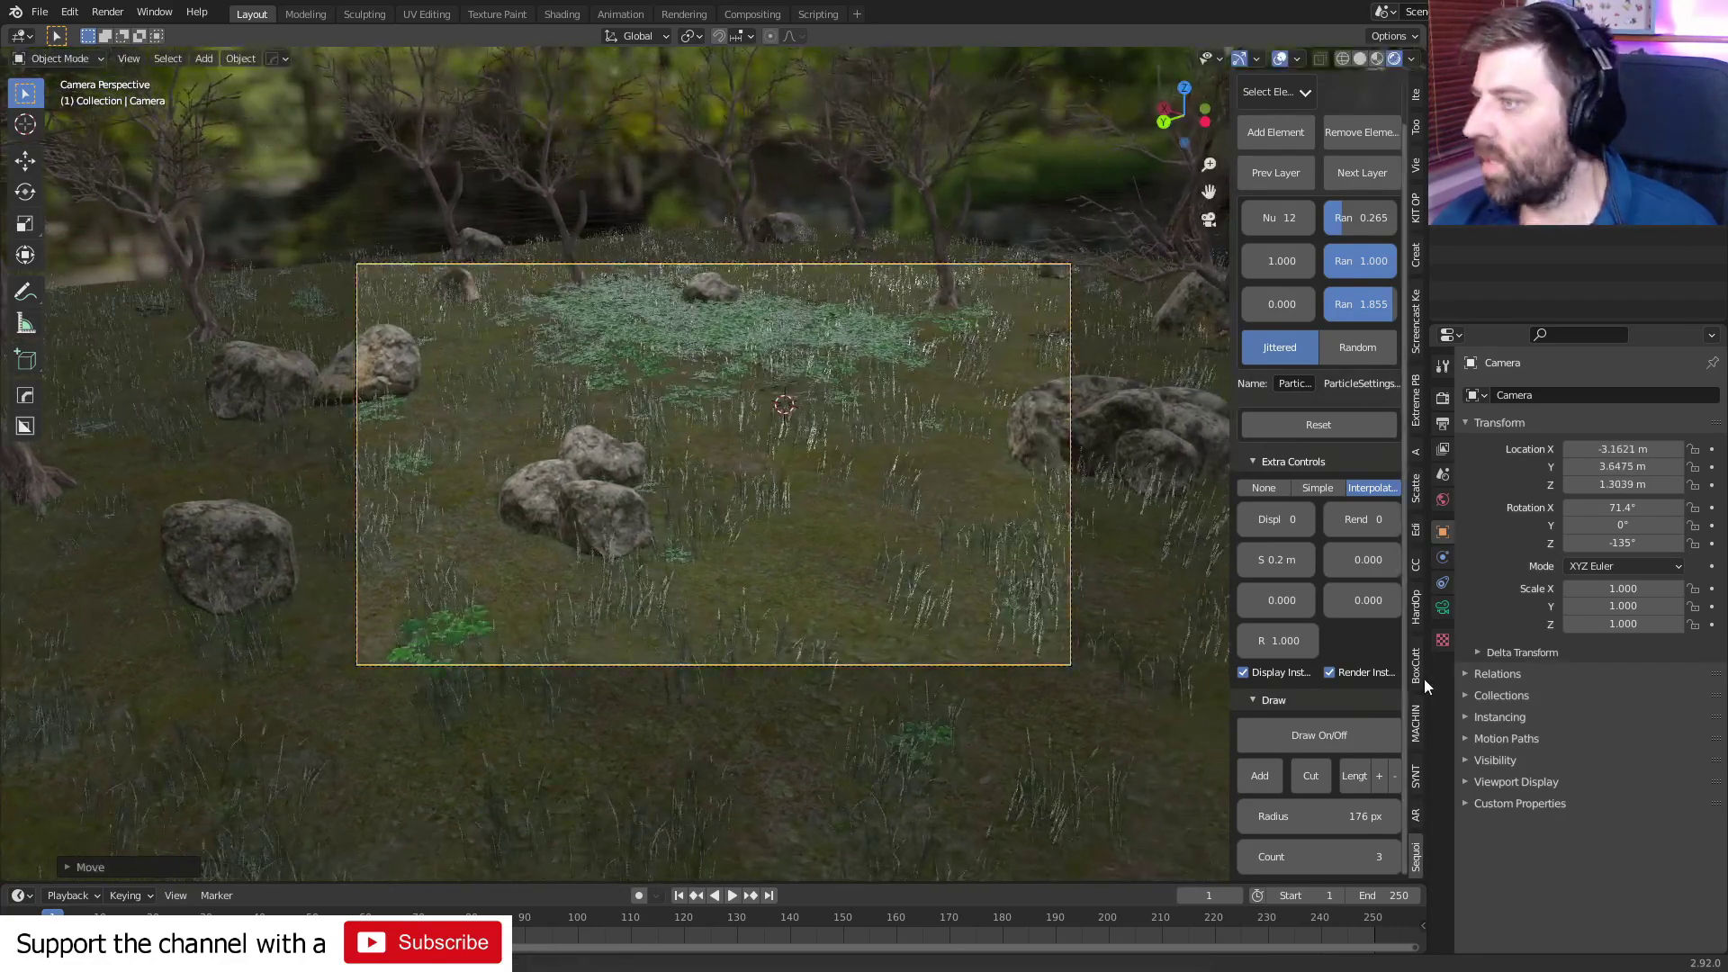
- Set the render engine to Cycles with GPU Compute as the device
left_click(1443, 397)
left_click(1644, 395)
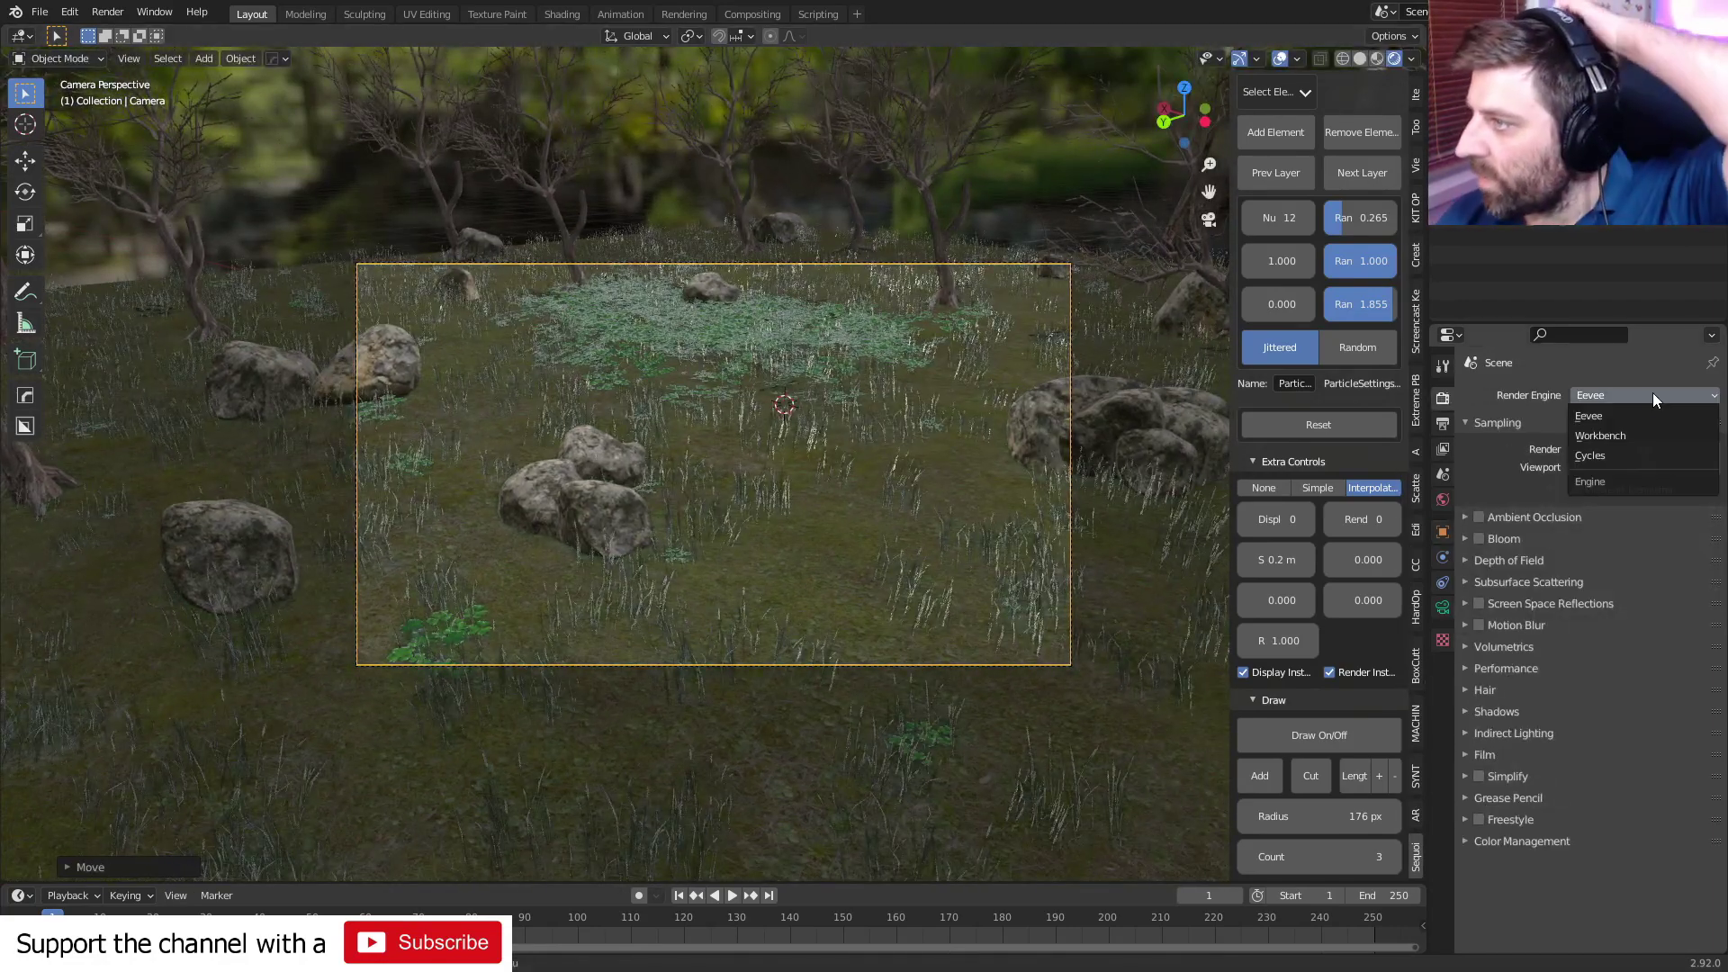
left_click(1640, 455)
left_click(1638, 440)
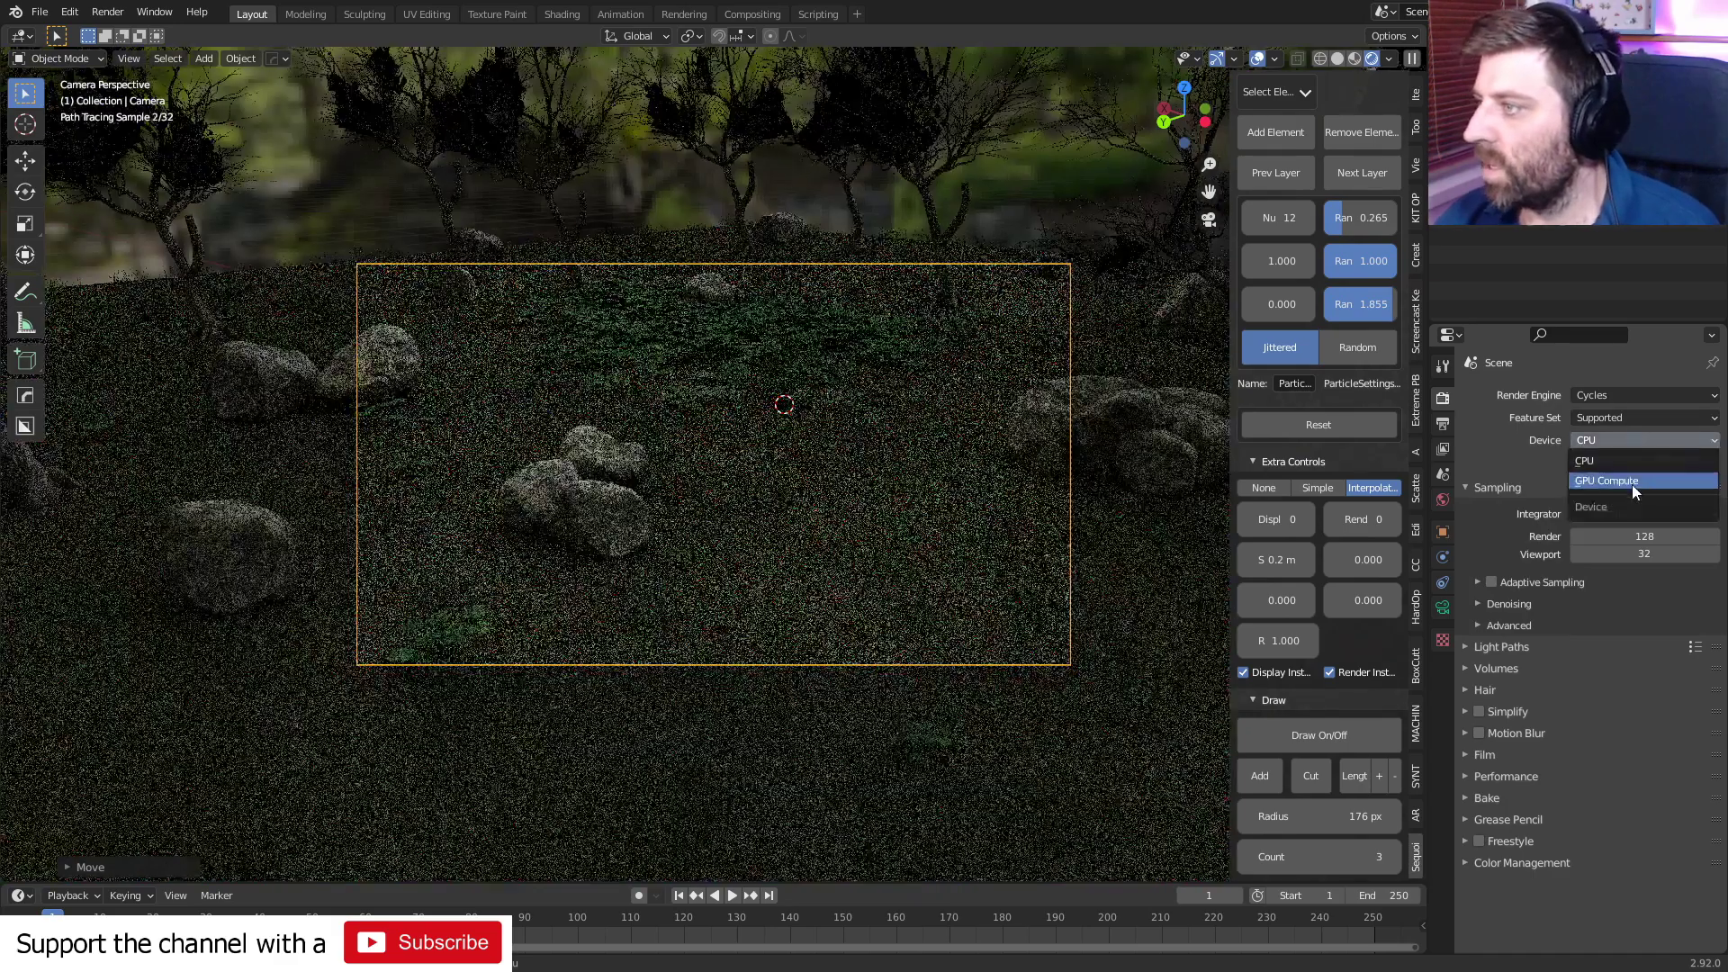
left_click(1632, 483)
- Set both tile sizes to 512 px and start the F12 render
left_click(1498, 756)
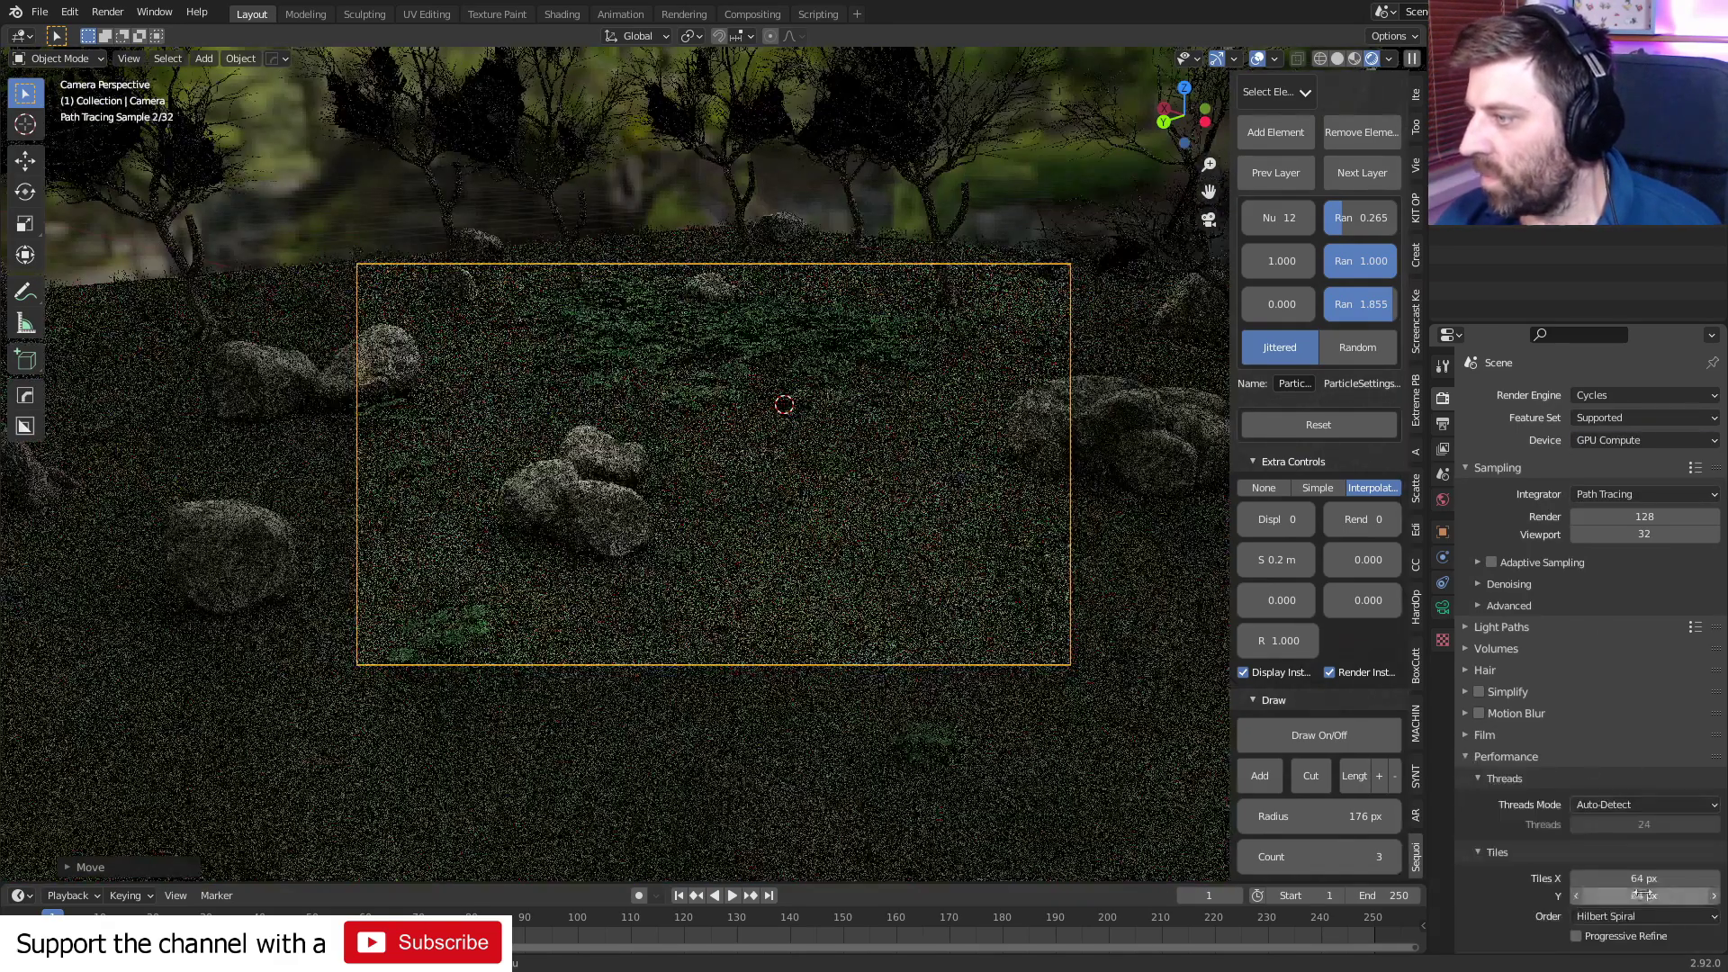
left_click_drag(1643, 893, 1646, 875)
type("512")
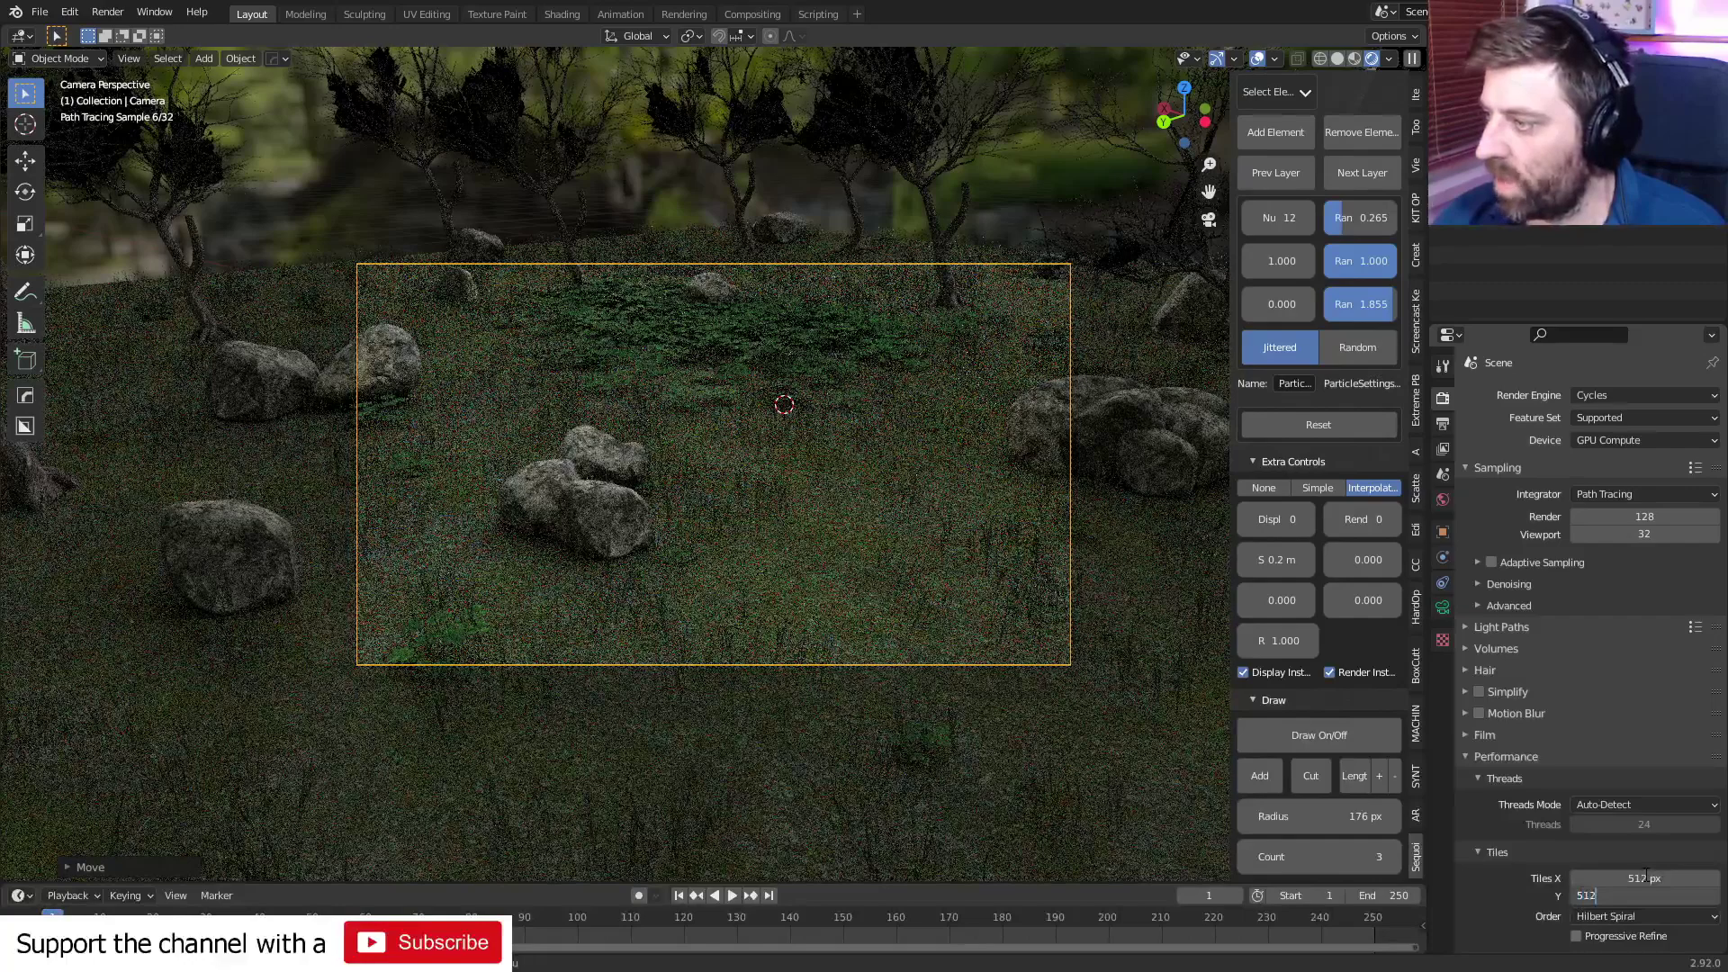
key("Return")
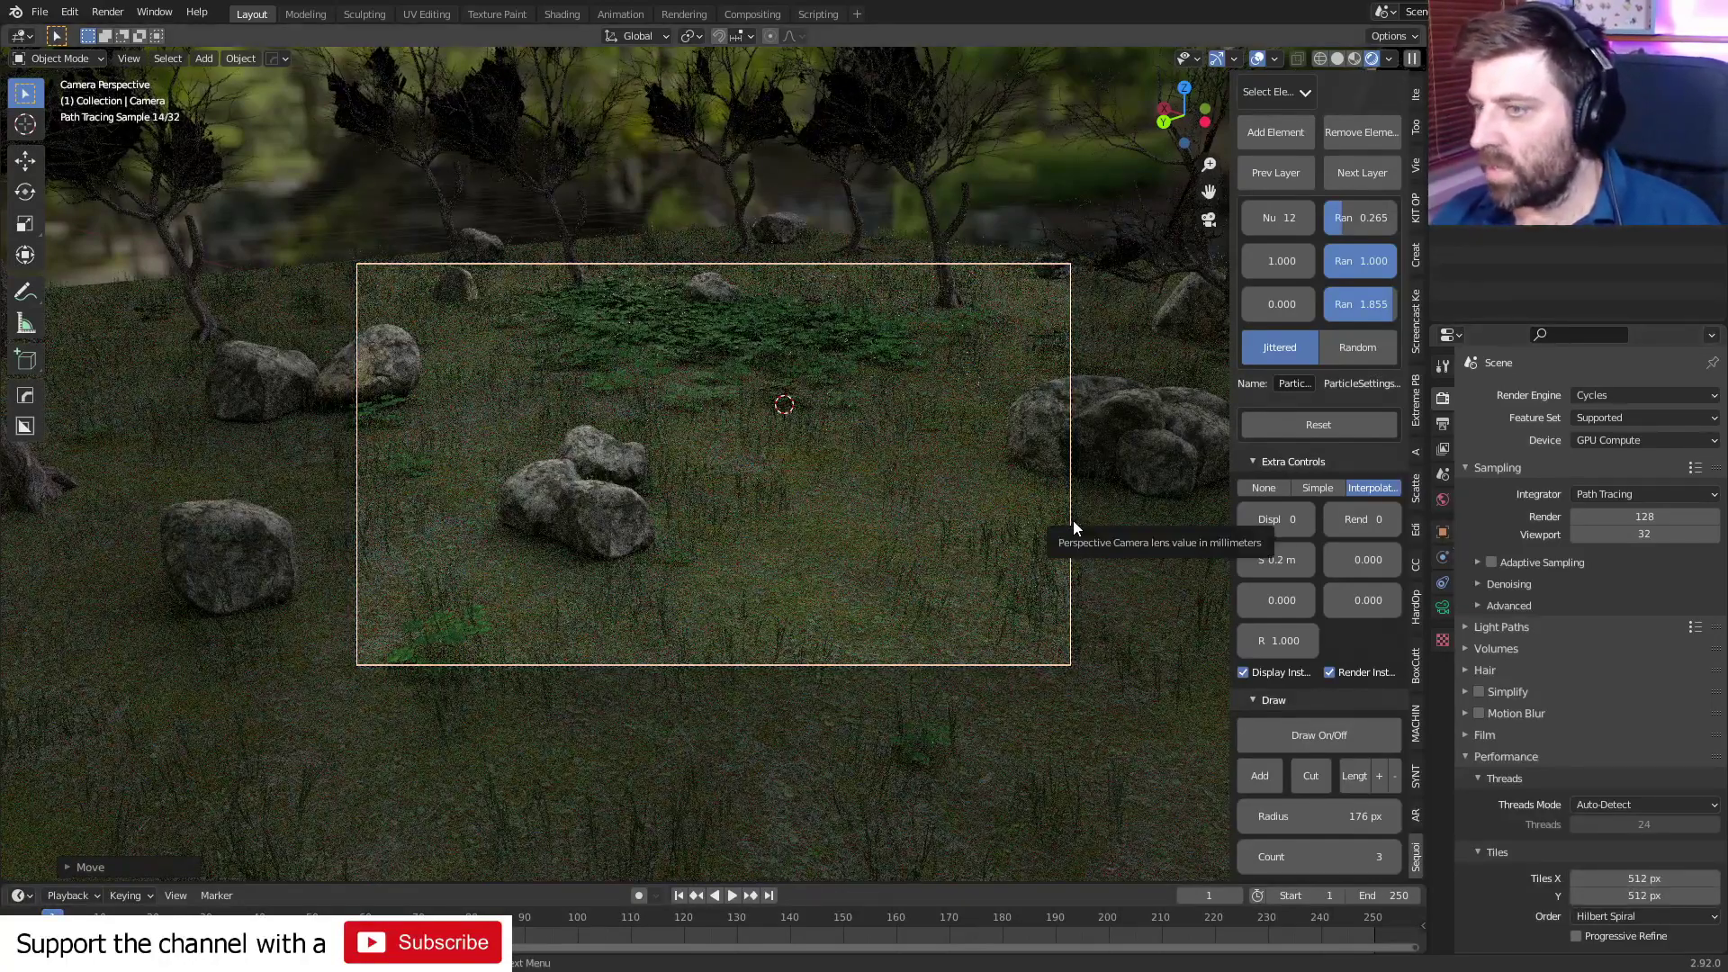
key("F12")
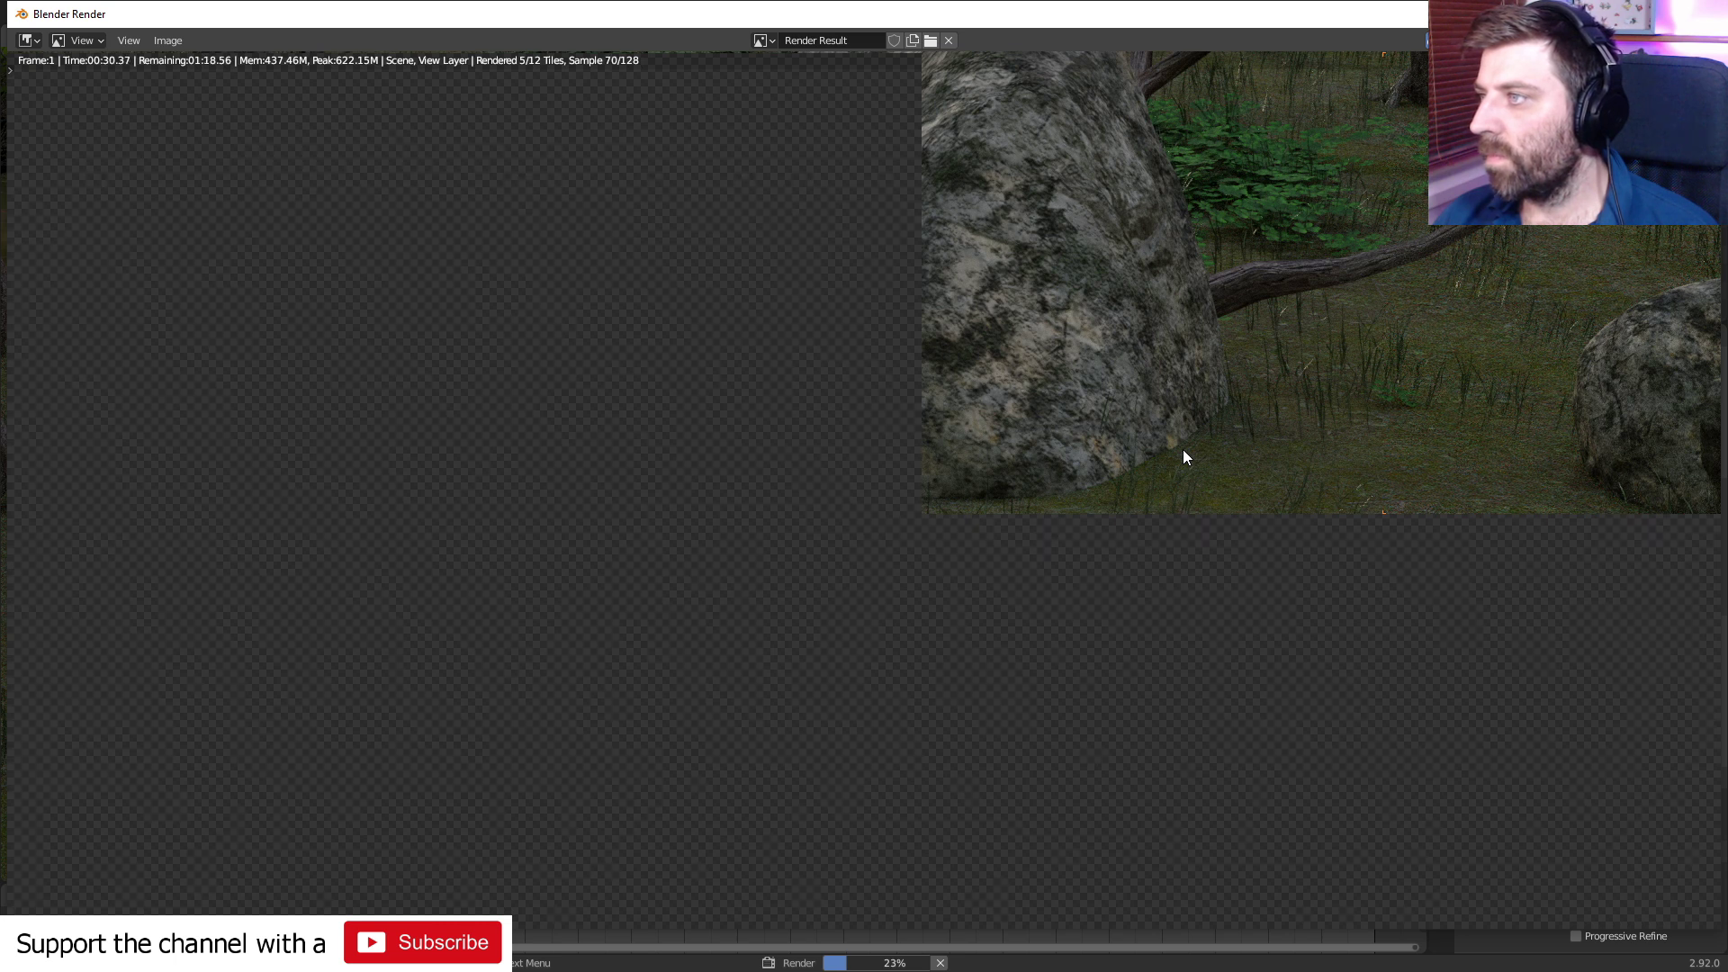
- Fit the in-progress render to the Blender Render window
key("Home")
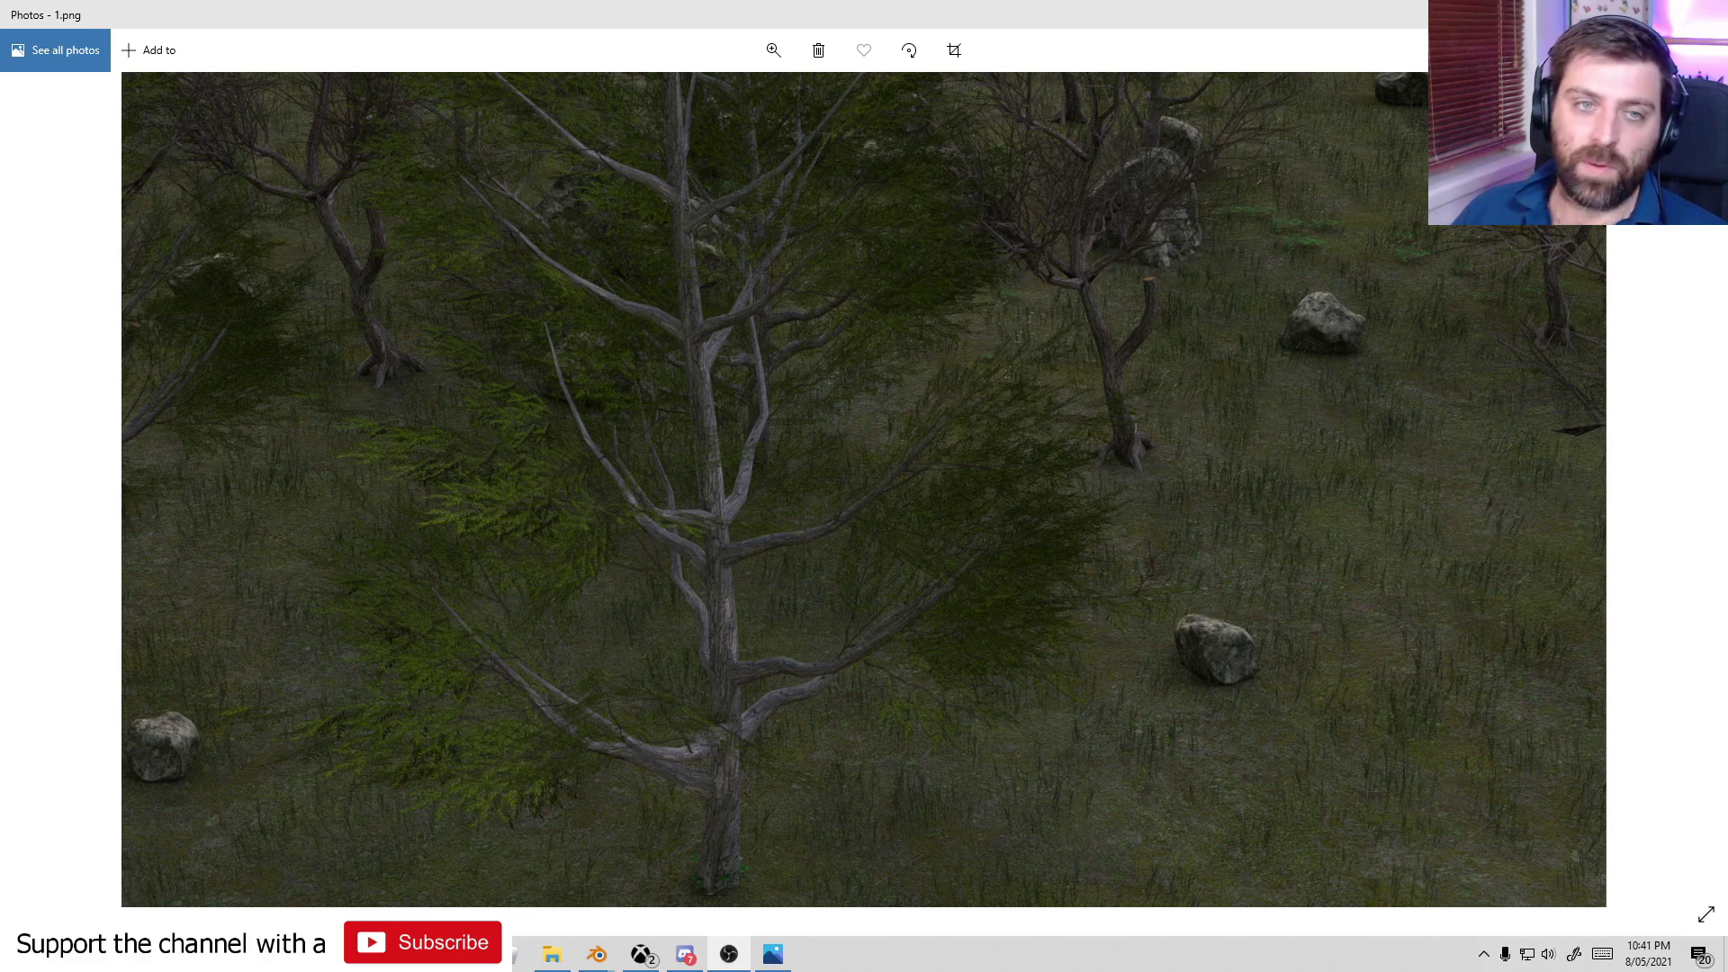
- Advance from 1.png to 2.png in Photos
key("Right")
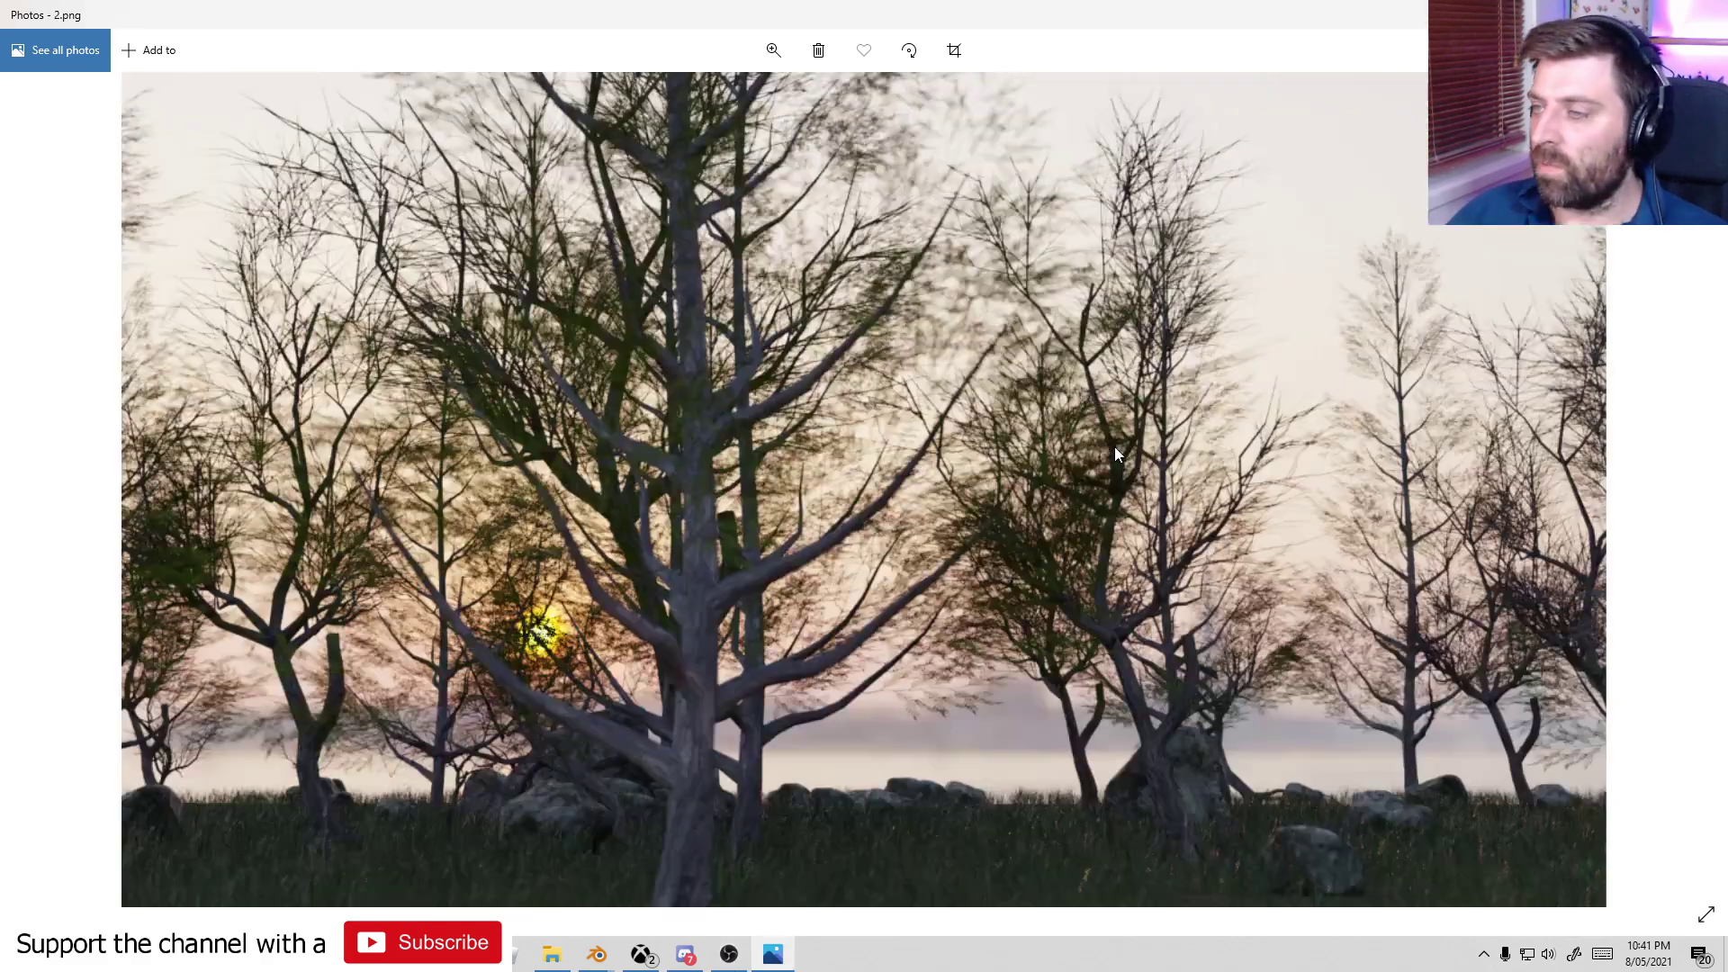